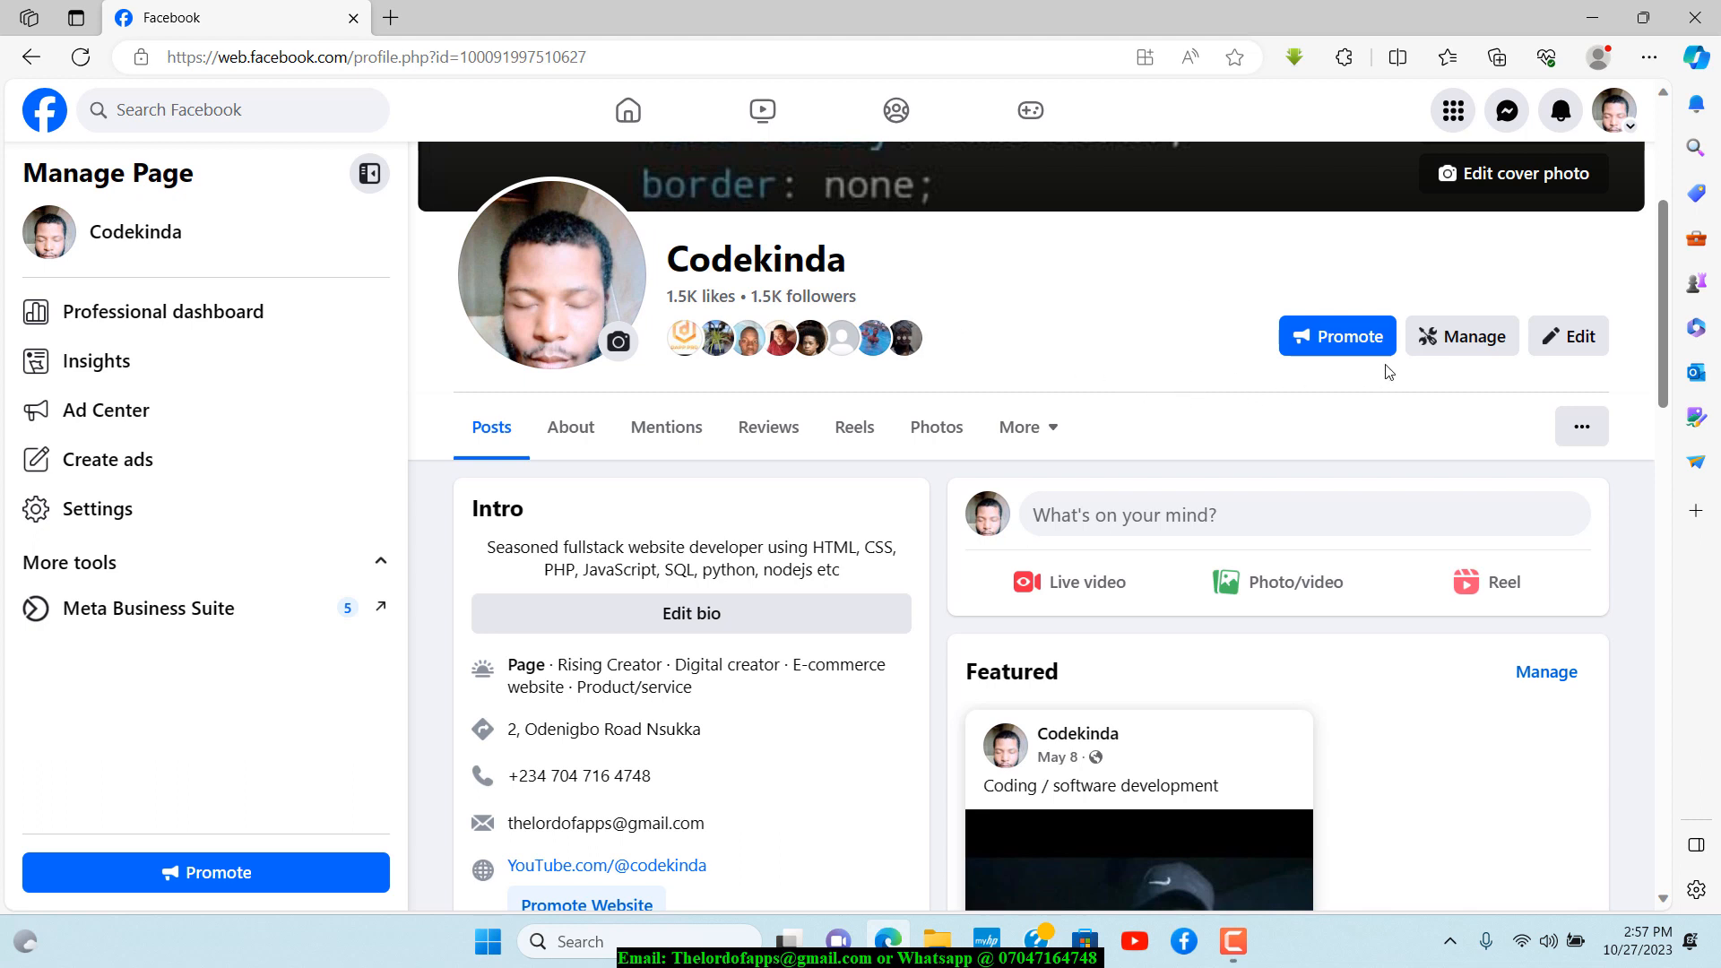
Start a new promotion for the Codekinda page with the goal Promote your Page
{"action": "left_click", "coordinate": [1342, 339]}
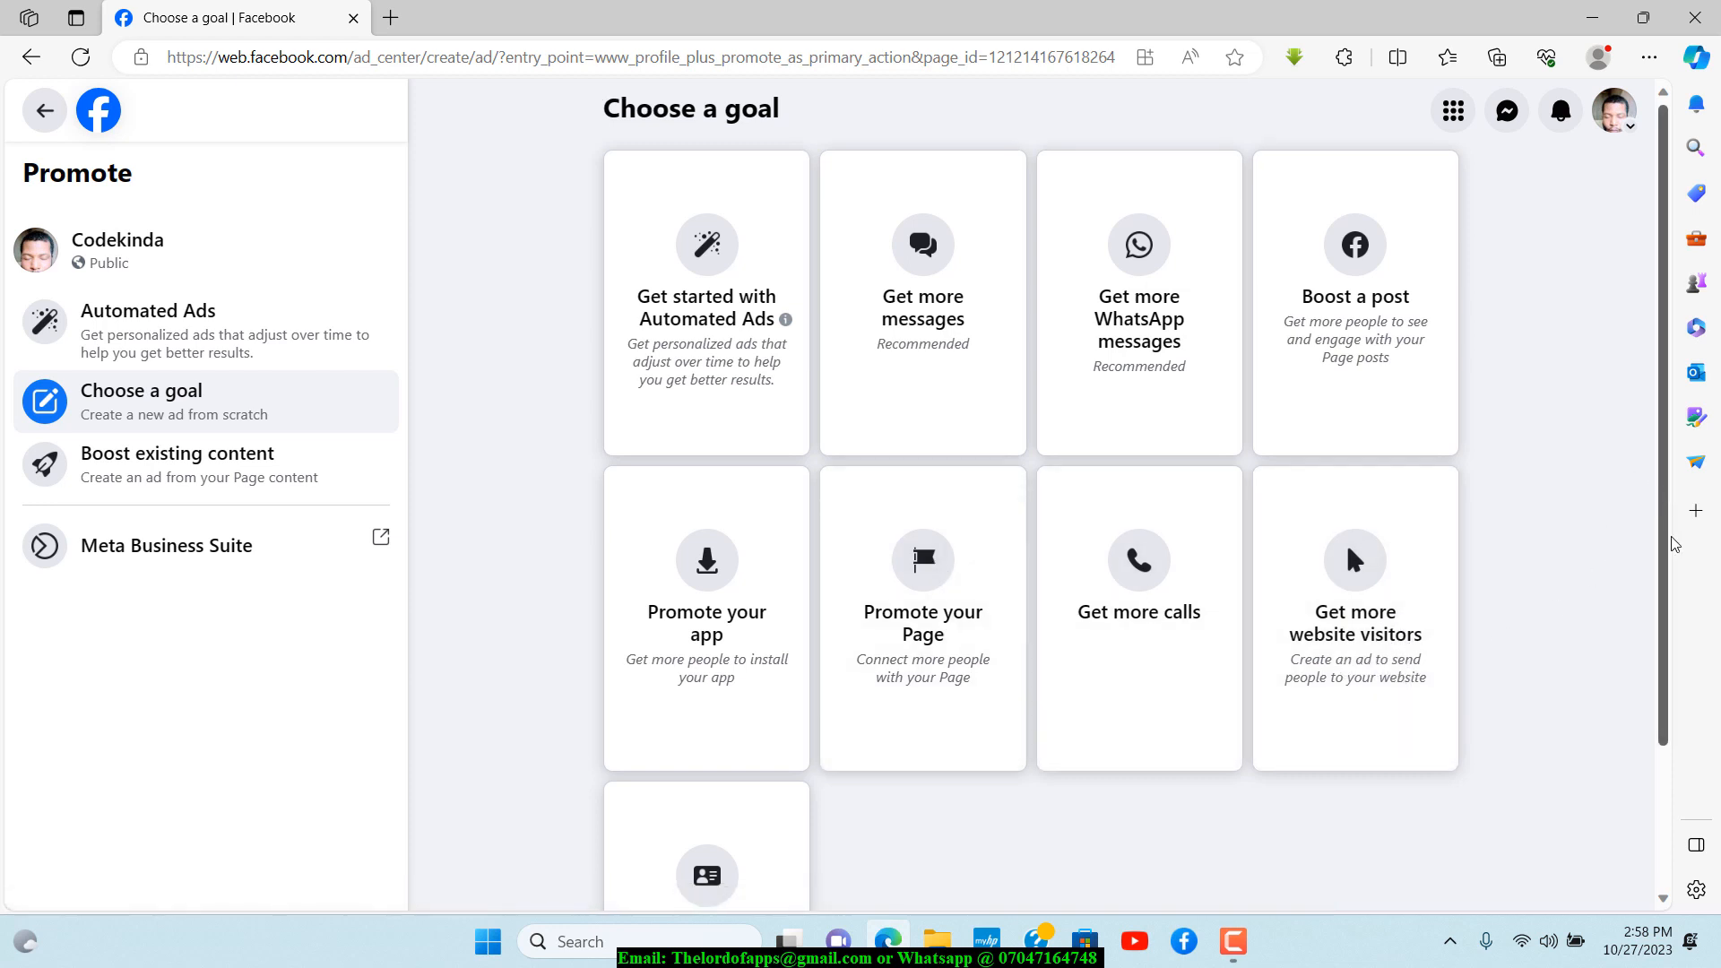
{"action": "scroll", "coordinate": [1669, 527], "scroll_direction": "down", "scroll_amount": 2}
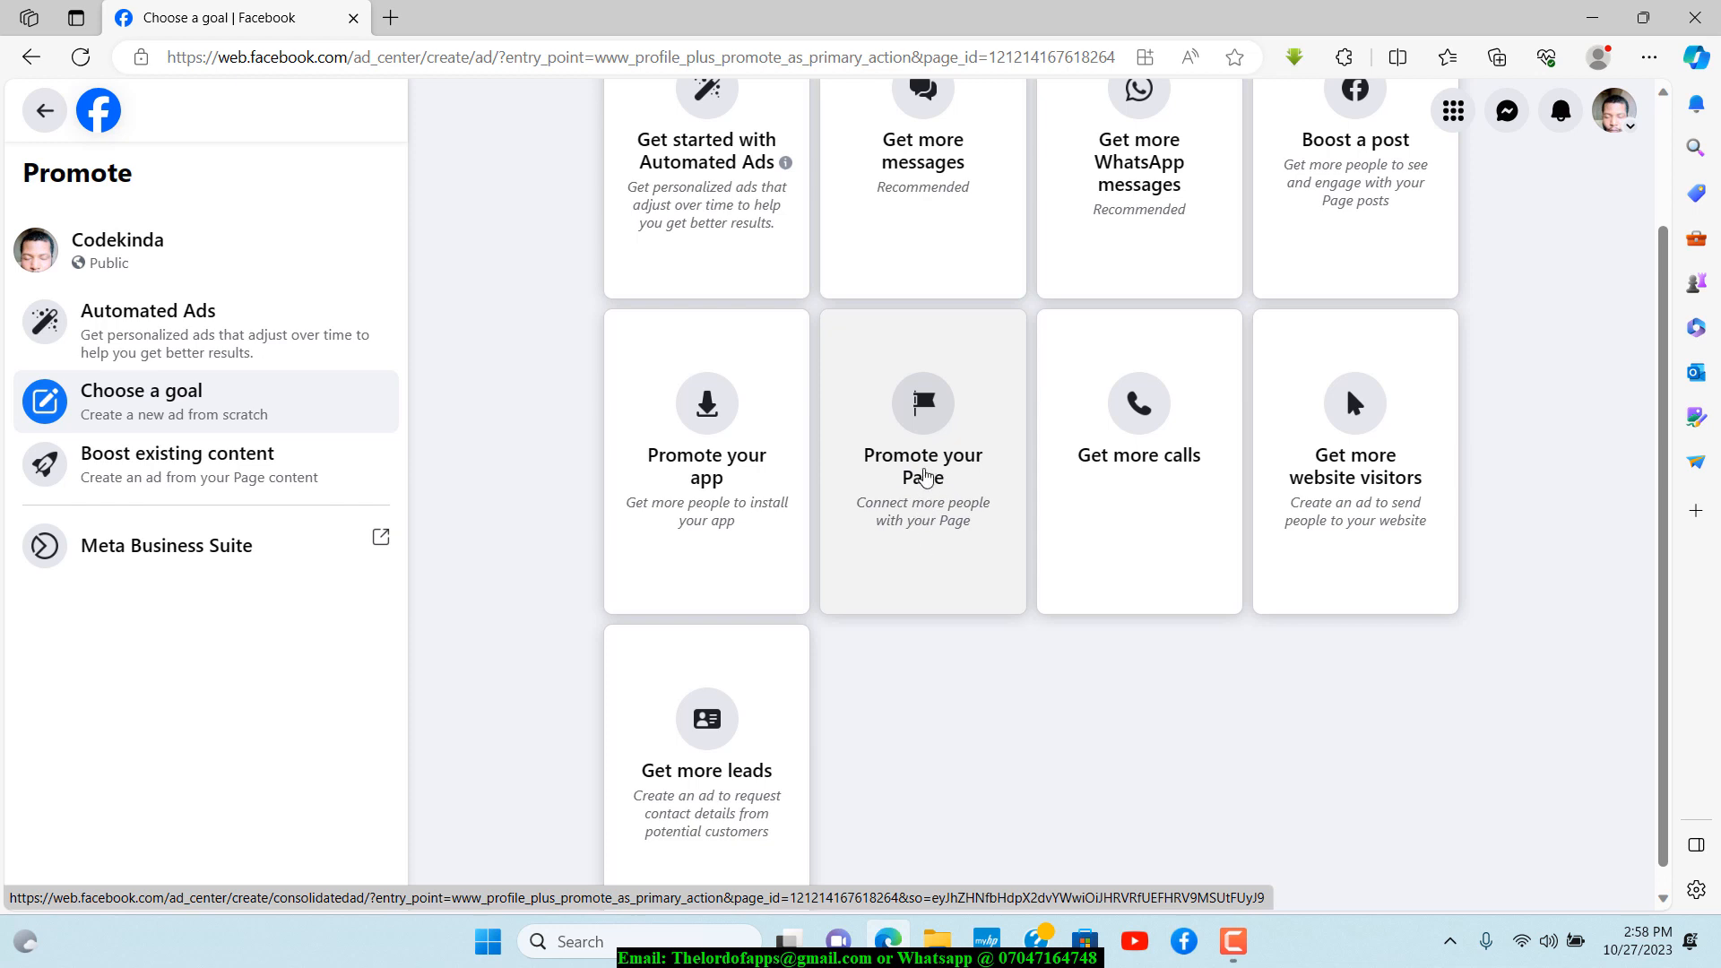
{"action": "left_click", "coordinate": [961, 476]}
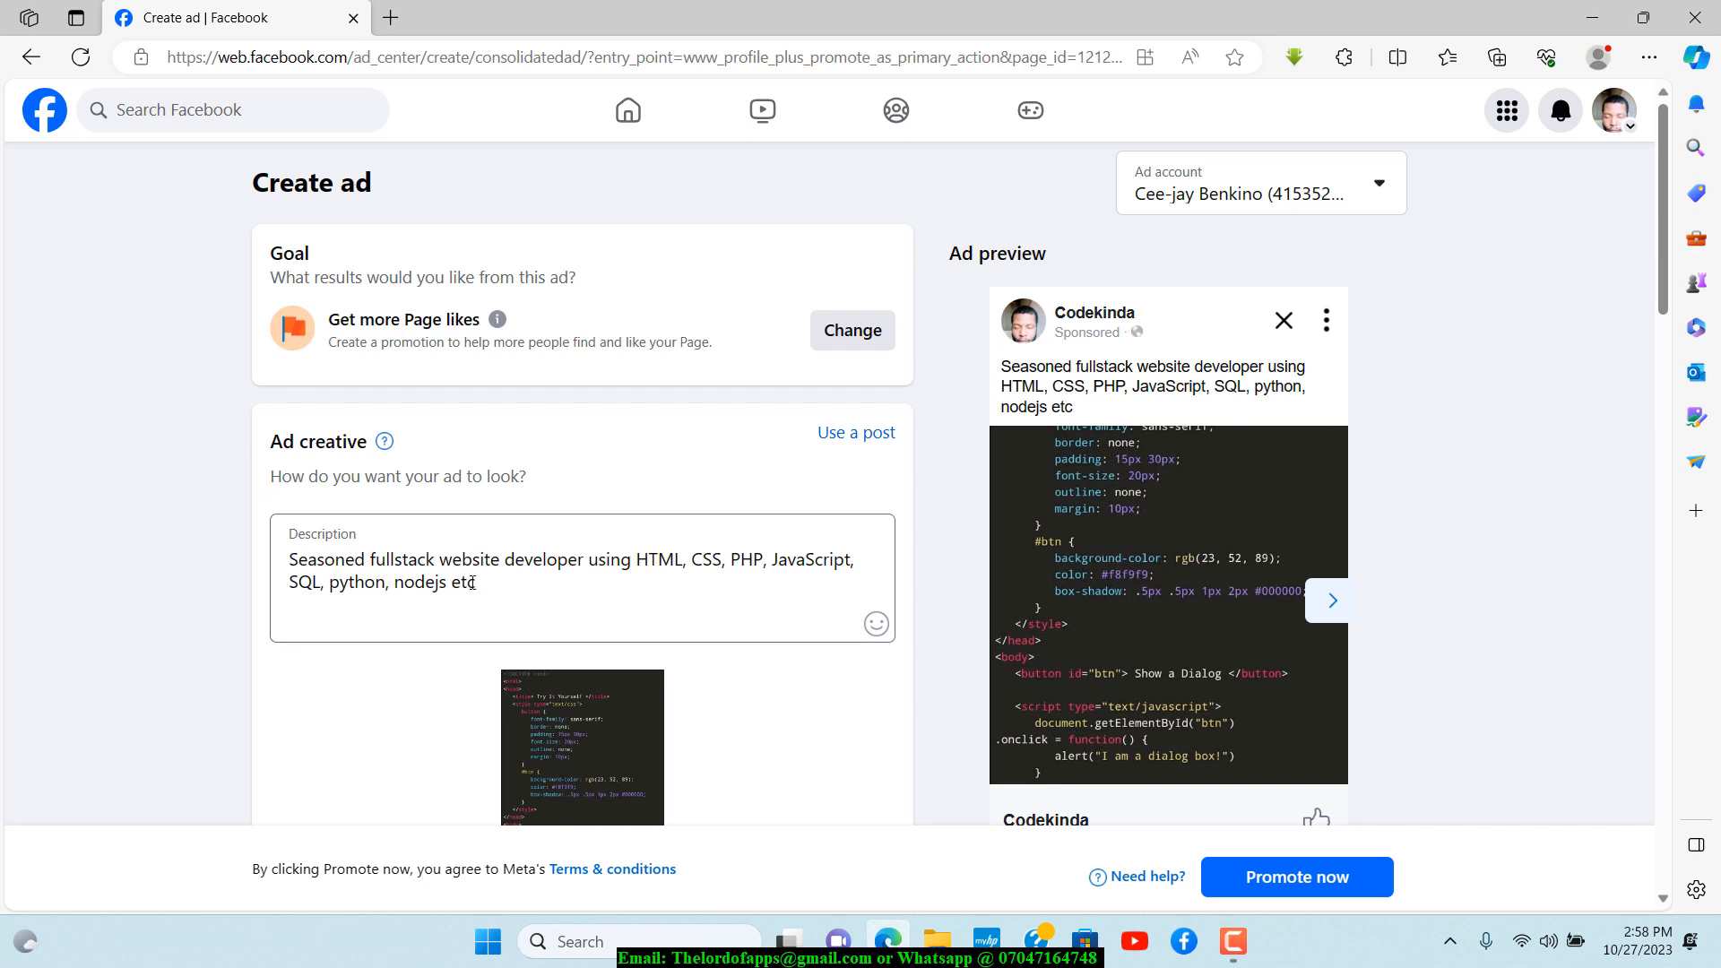
Examine the description text in the ad creative section
{"action": "left_click_drag", "start_coordinate": [501, 587], "coordinate": [292, 565]}
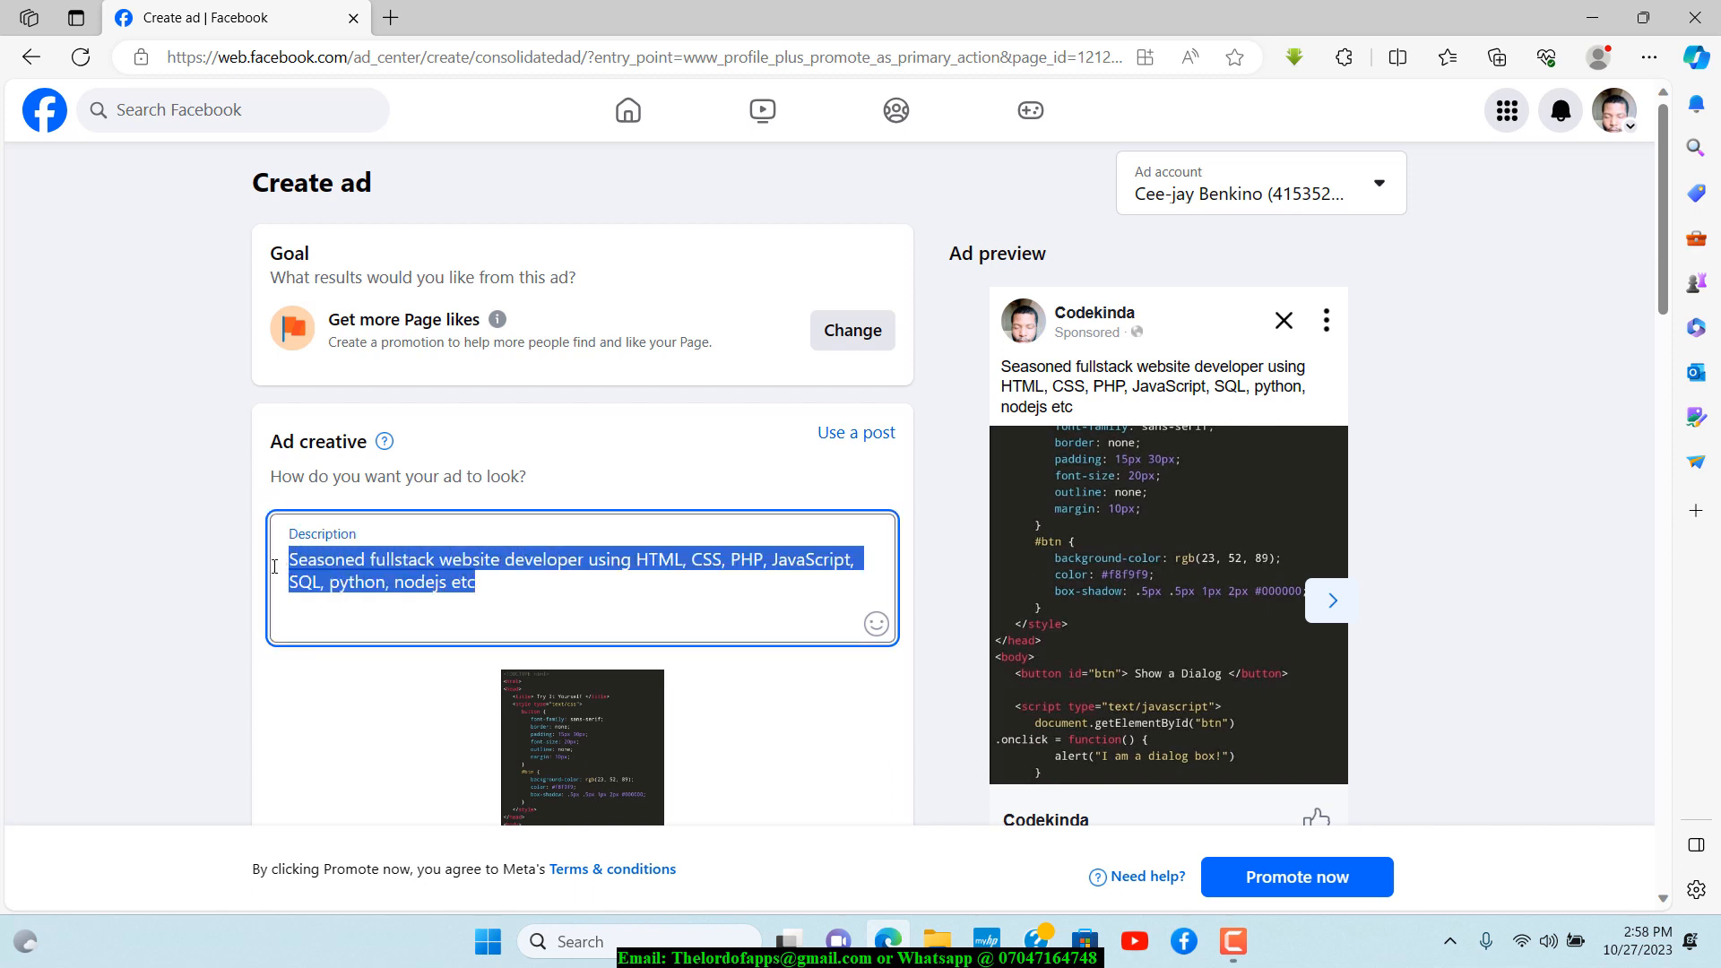
{"action": "left_click", "coordinate": [559, 608]}
{"action": "key", "text": "ctrl+a"}
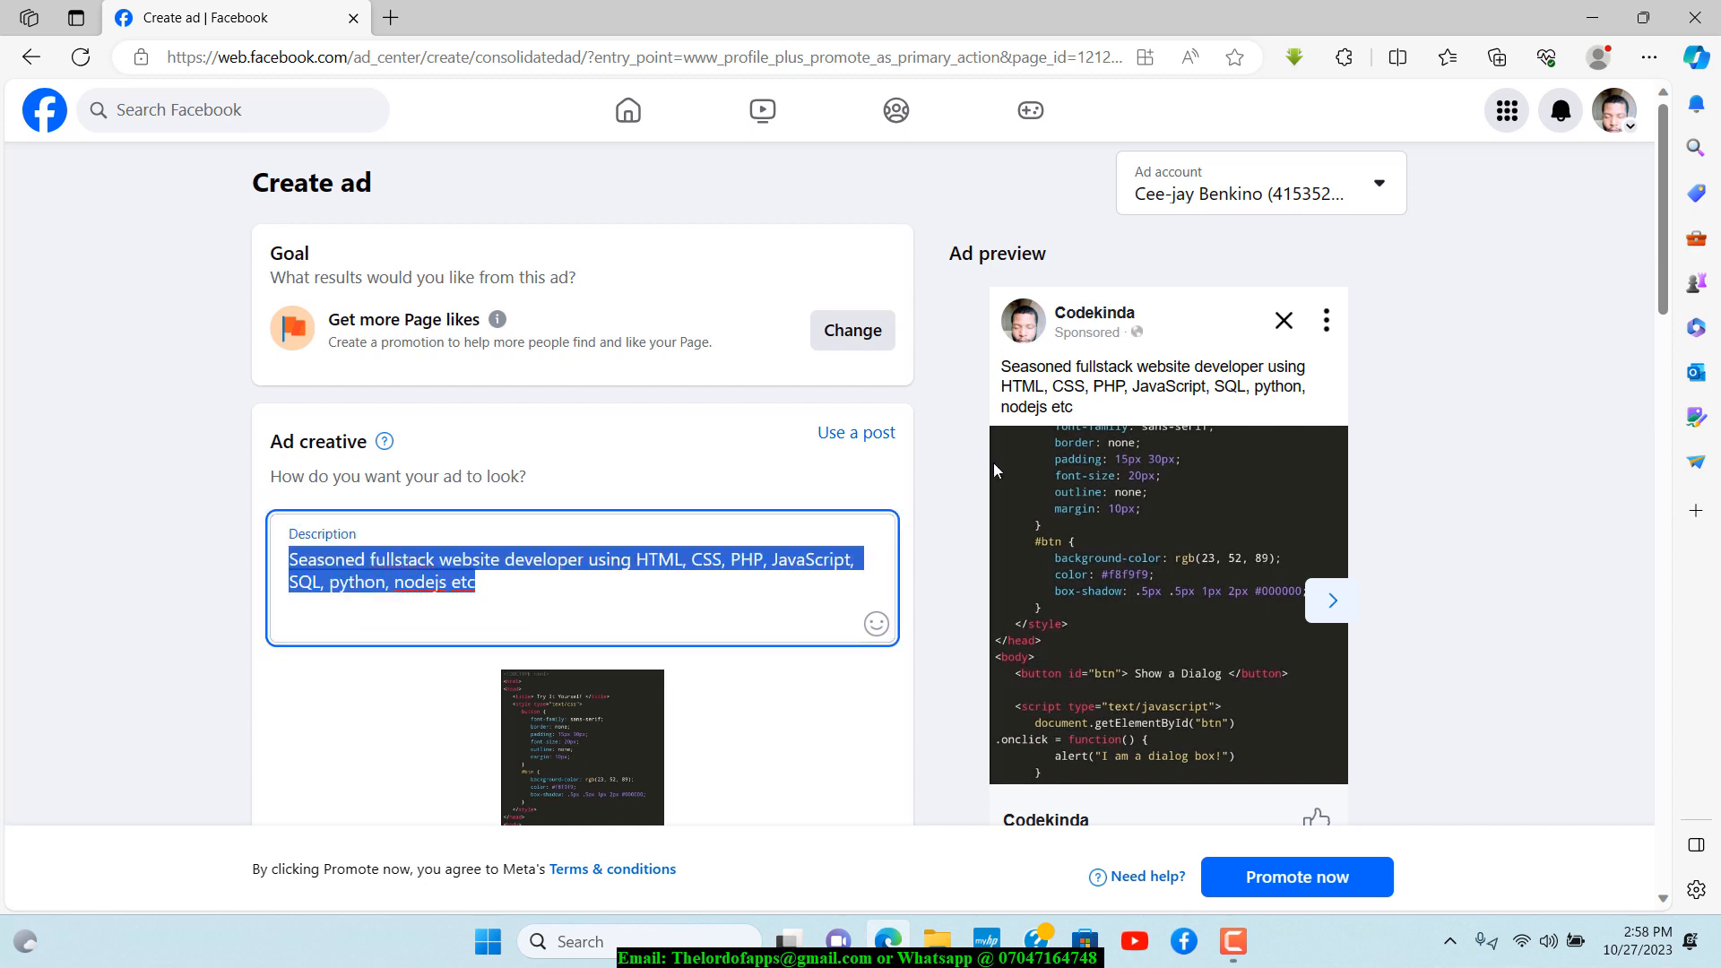
{"action": "left_click", "coordinate": [583, 531]}
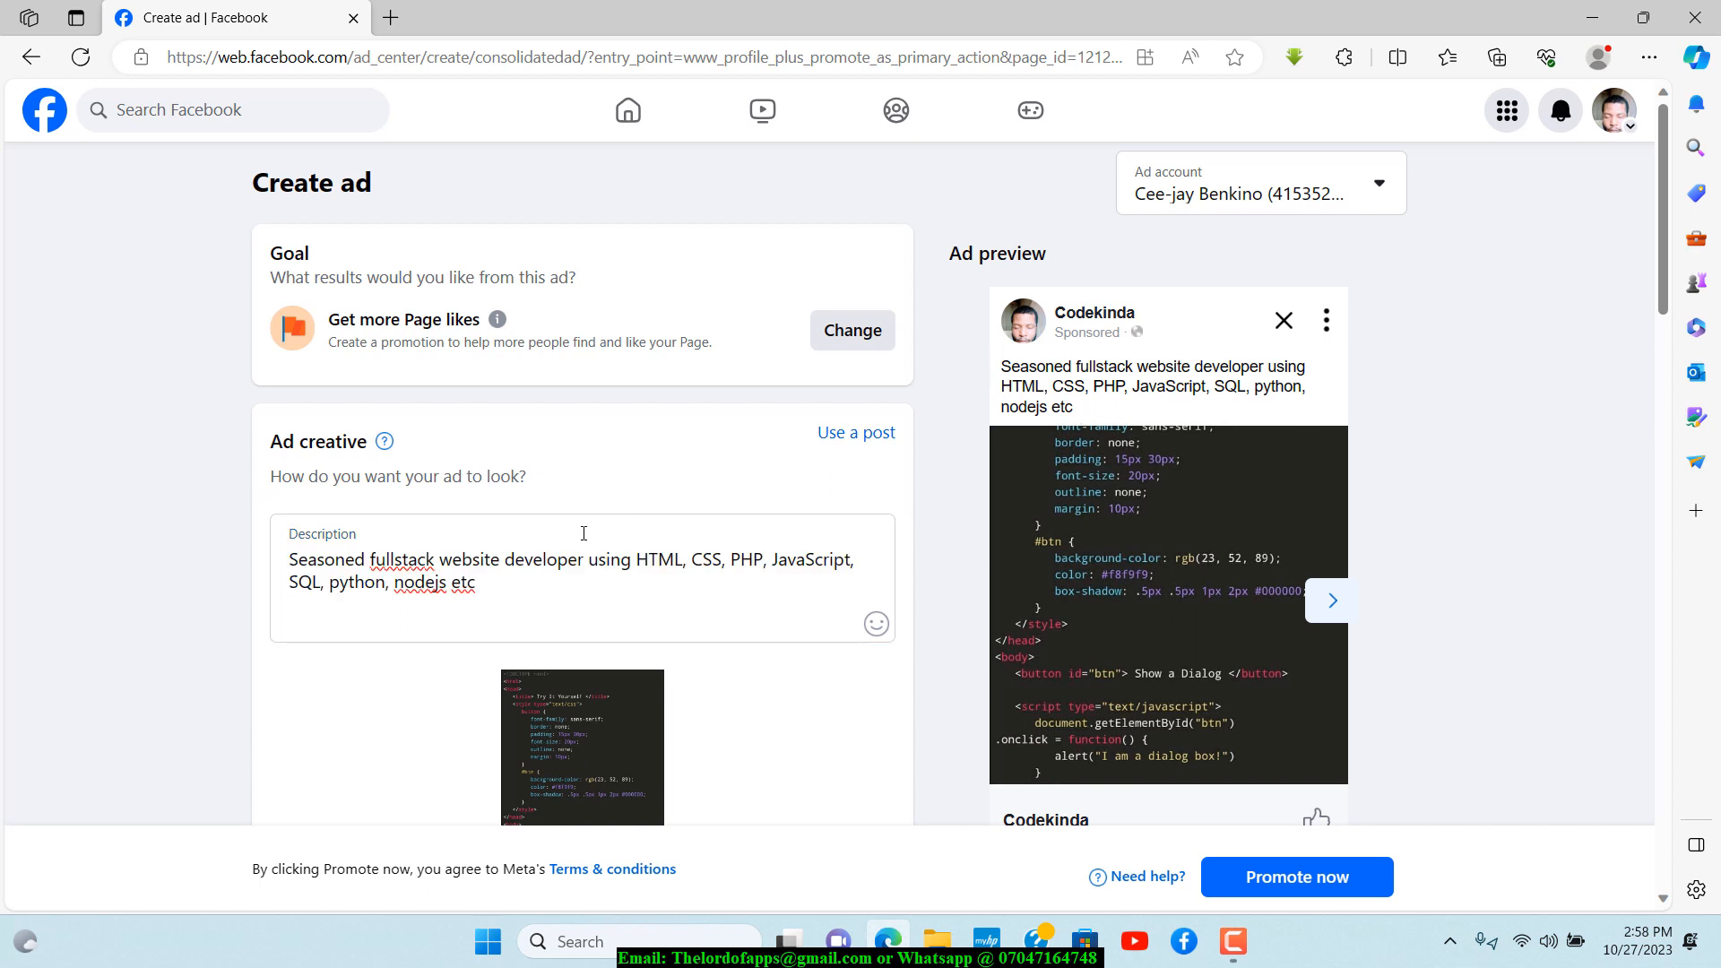
{"action": "double_click", "coordinate": [496, 589]}
{"action": "left_click", "coordinate": [497, 590]}
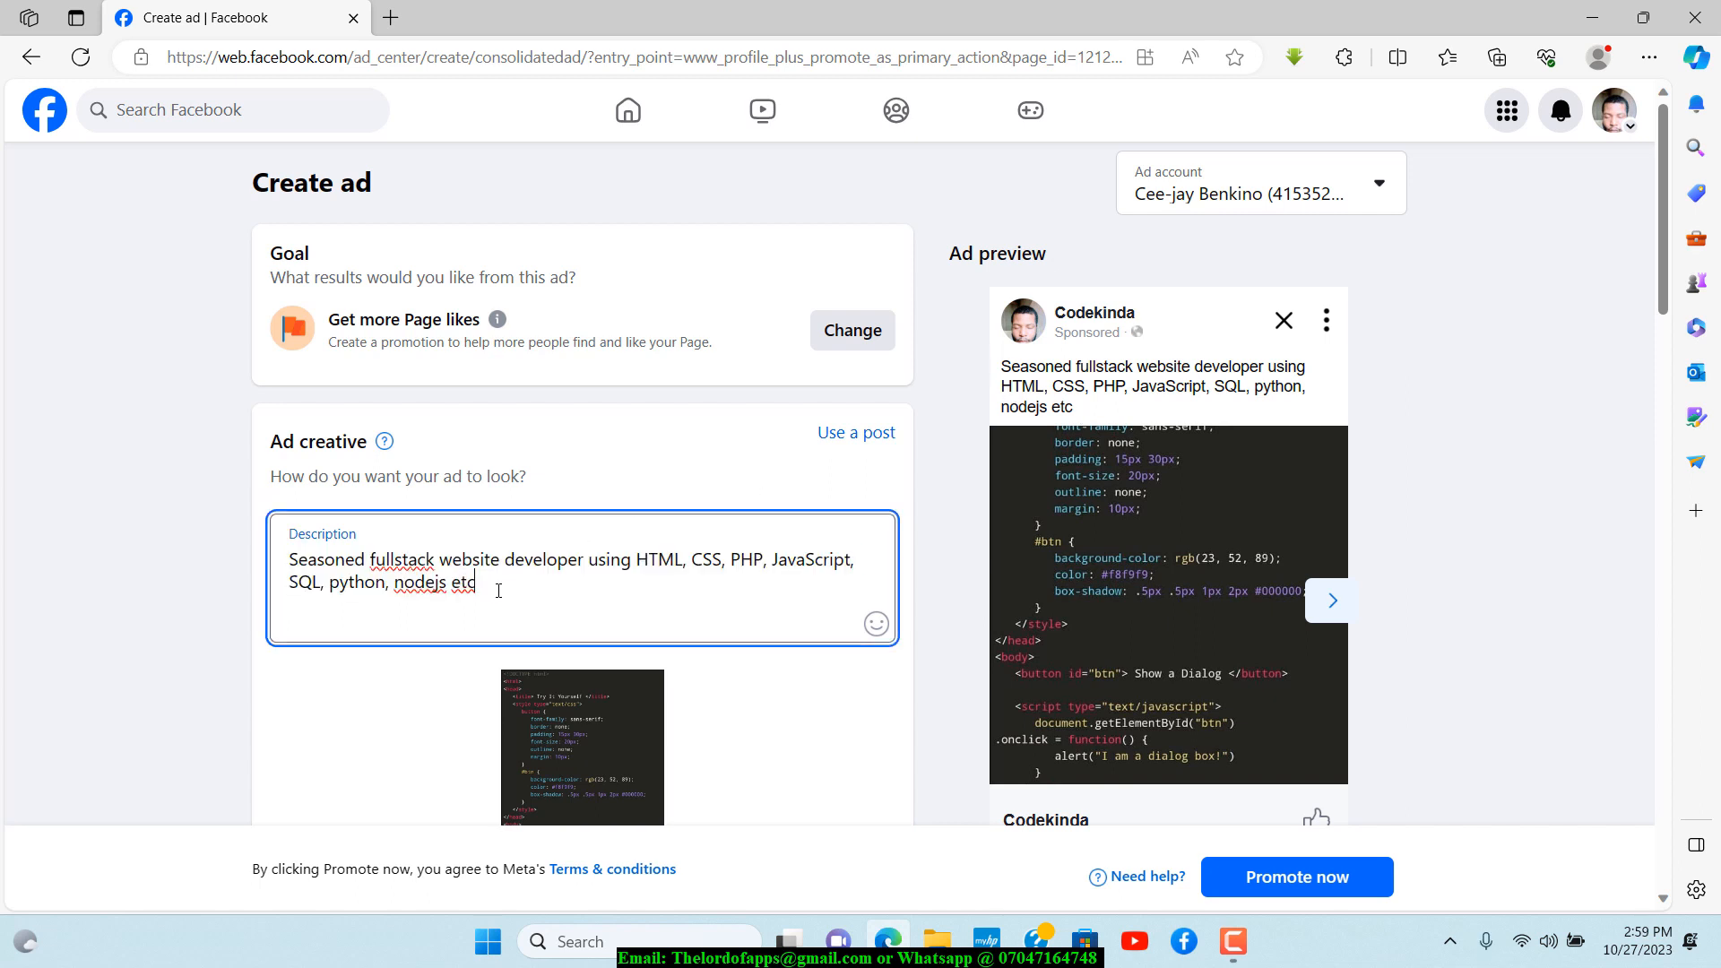
{"action": "left_click_drag", "start_coordinate": [289, 559], "coordinate": [481, 588]}
{"action": "left_click", "coordinate": [541, 588]}
{"action": "double_click", "coordinate": [401, 560]}
{"action": "left_click", "coordinate": [449, 569]}
{"action": "left_click", "coordinate": [517, 598]}
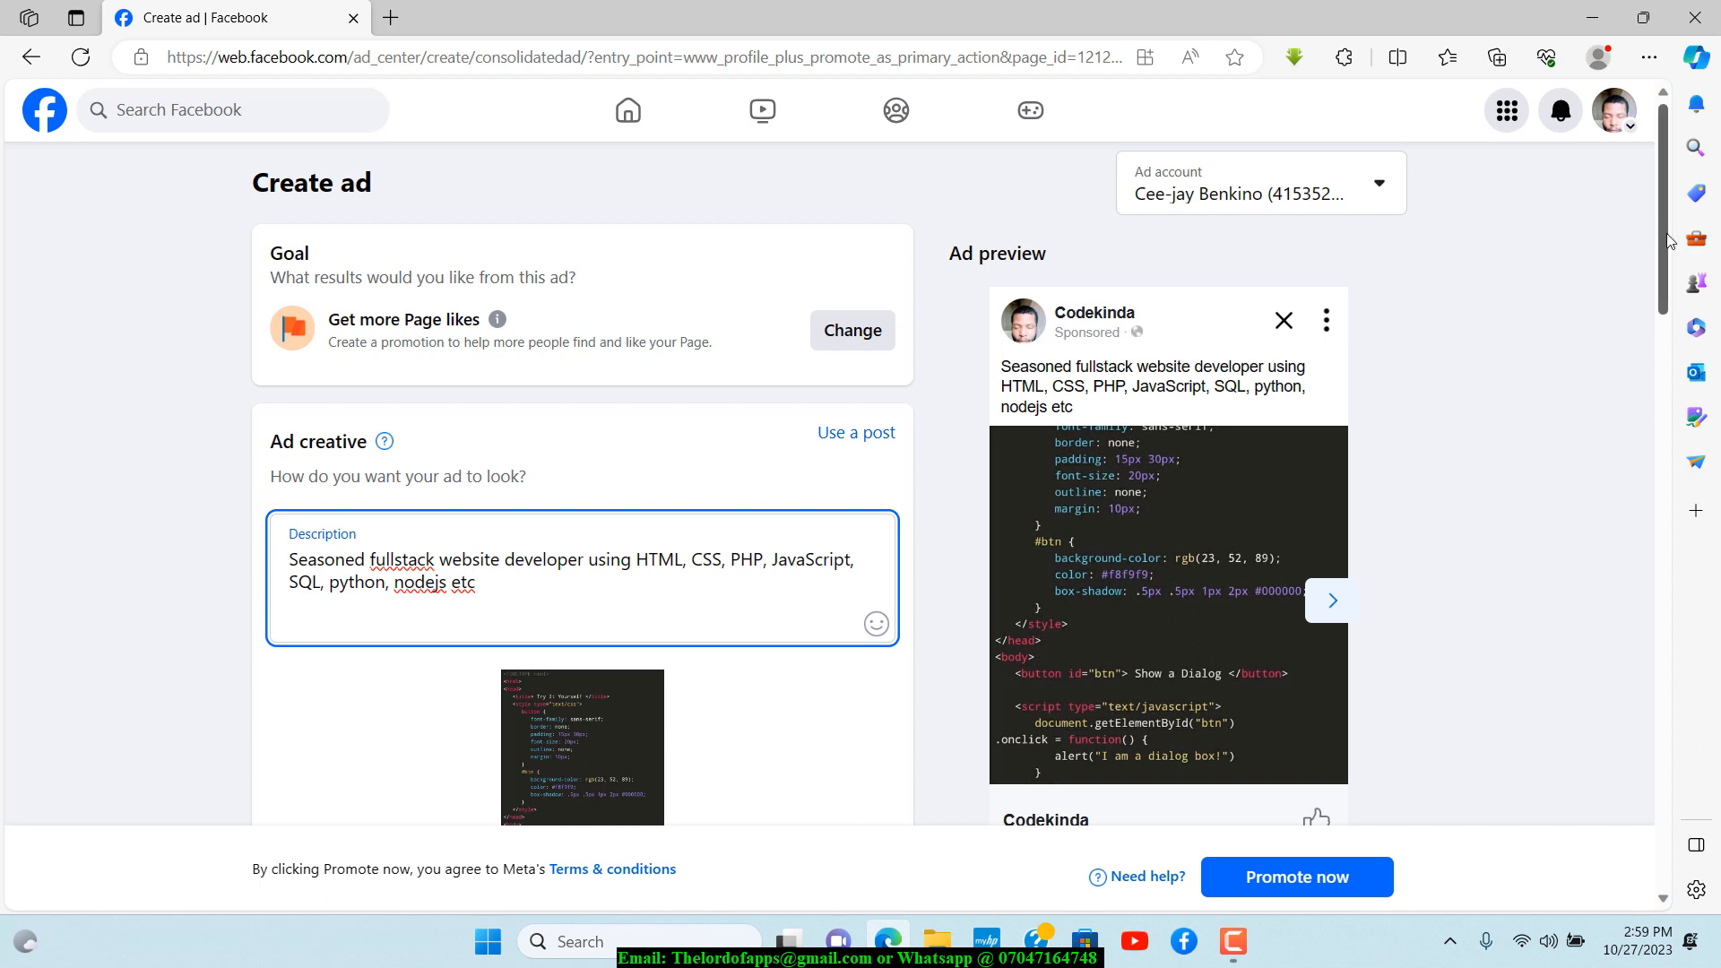
Upload the video file Page promotion as new media for the ad creative
{"action": "scroll", "coordinate": [1658, 235], "scroll_direction": "down", "scroll_amount": 2}
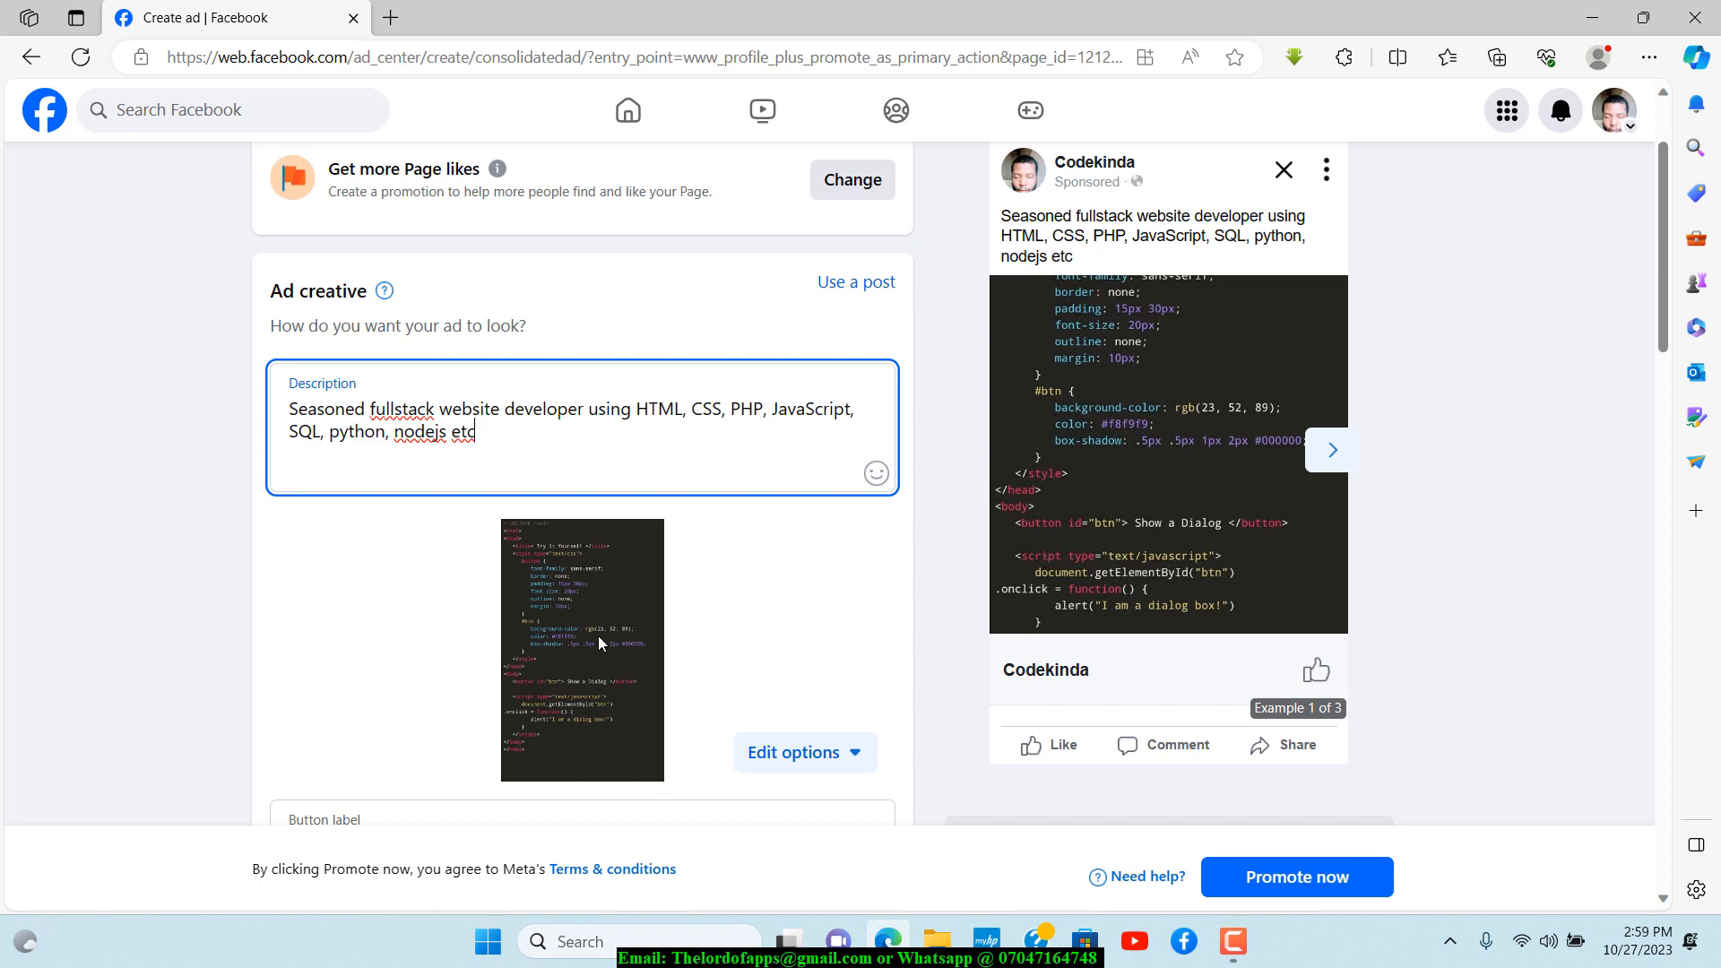
{"action": "left_click", "coordinate": [856, 761]}
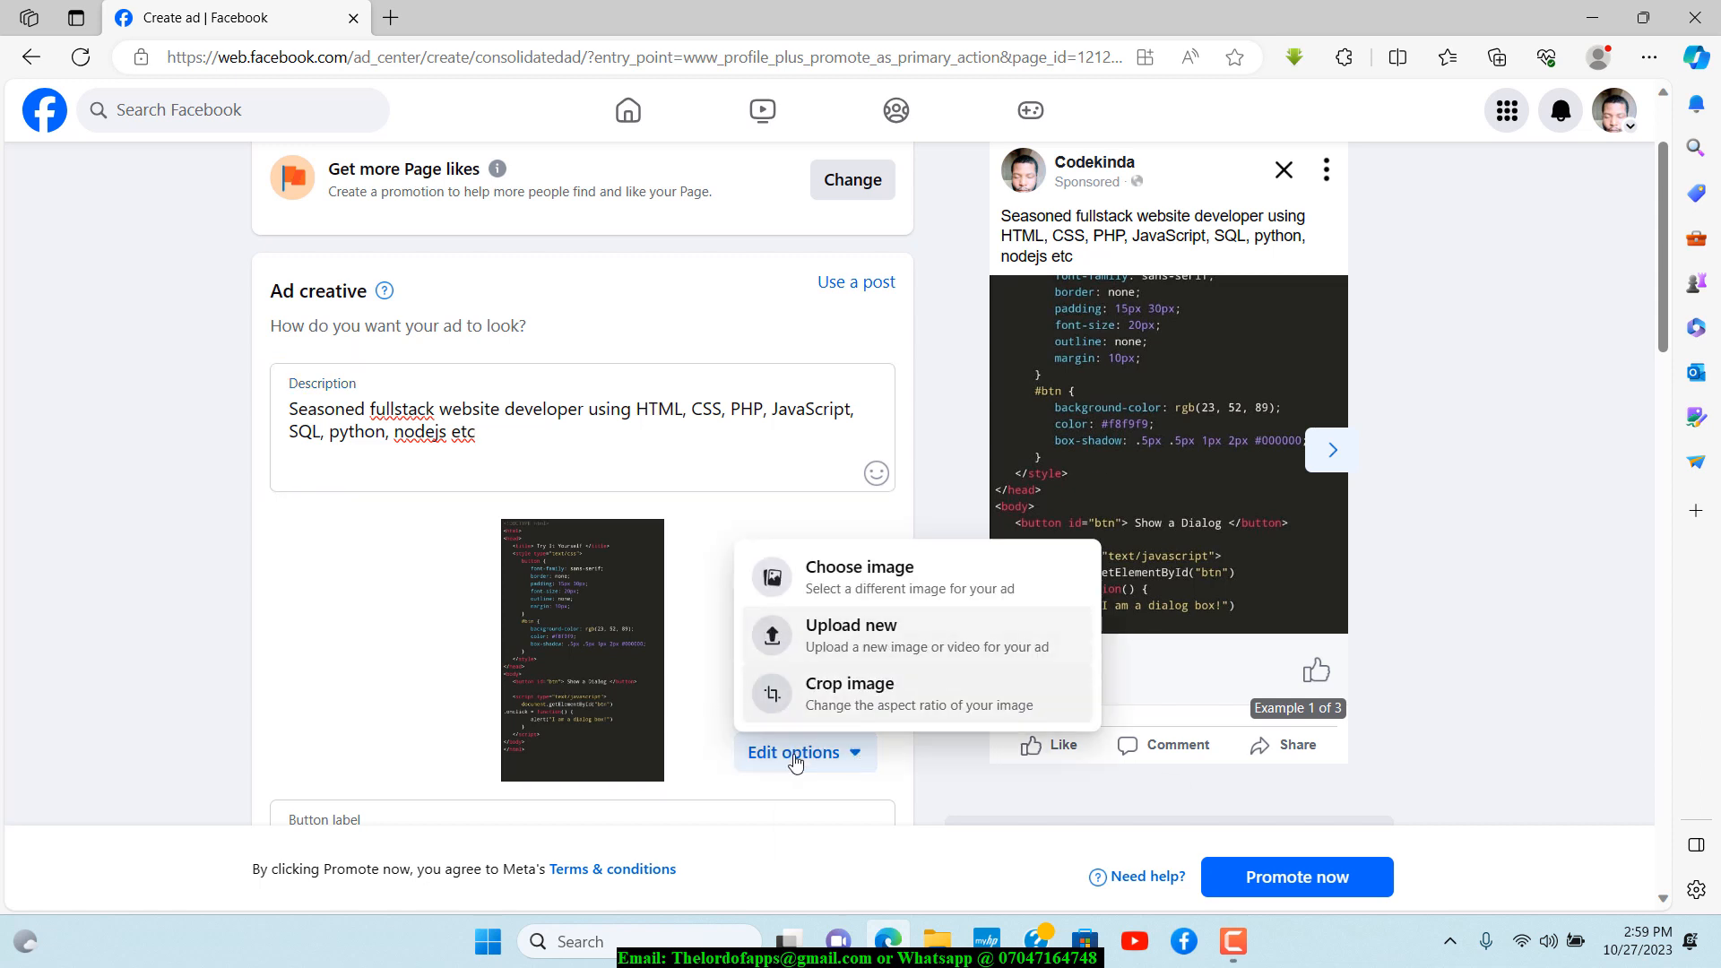
{"action": "left_click", "coordinate": [718, 550]}
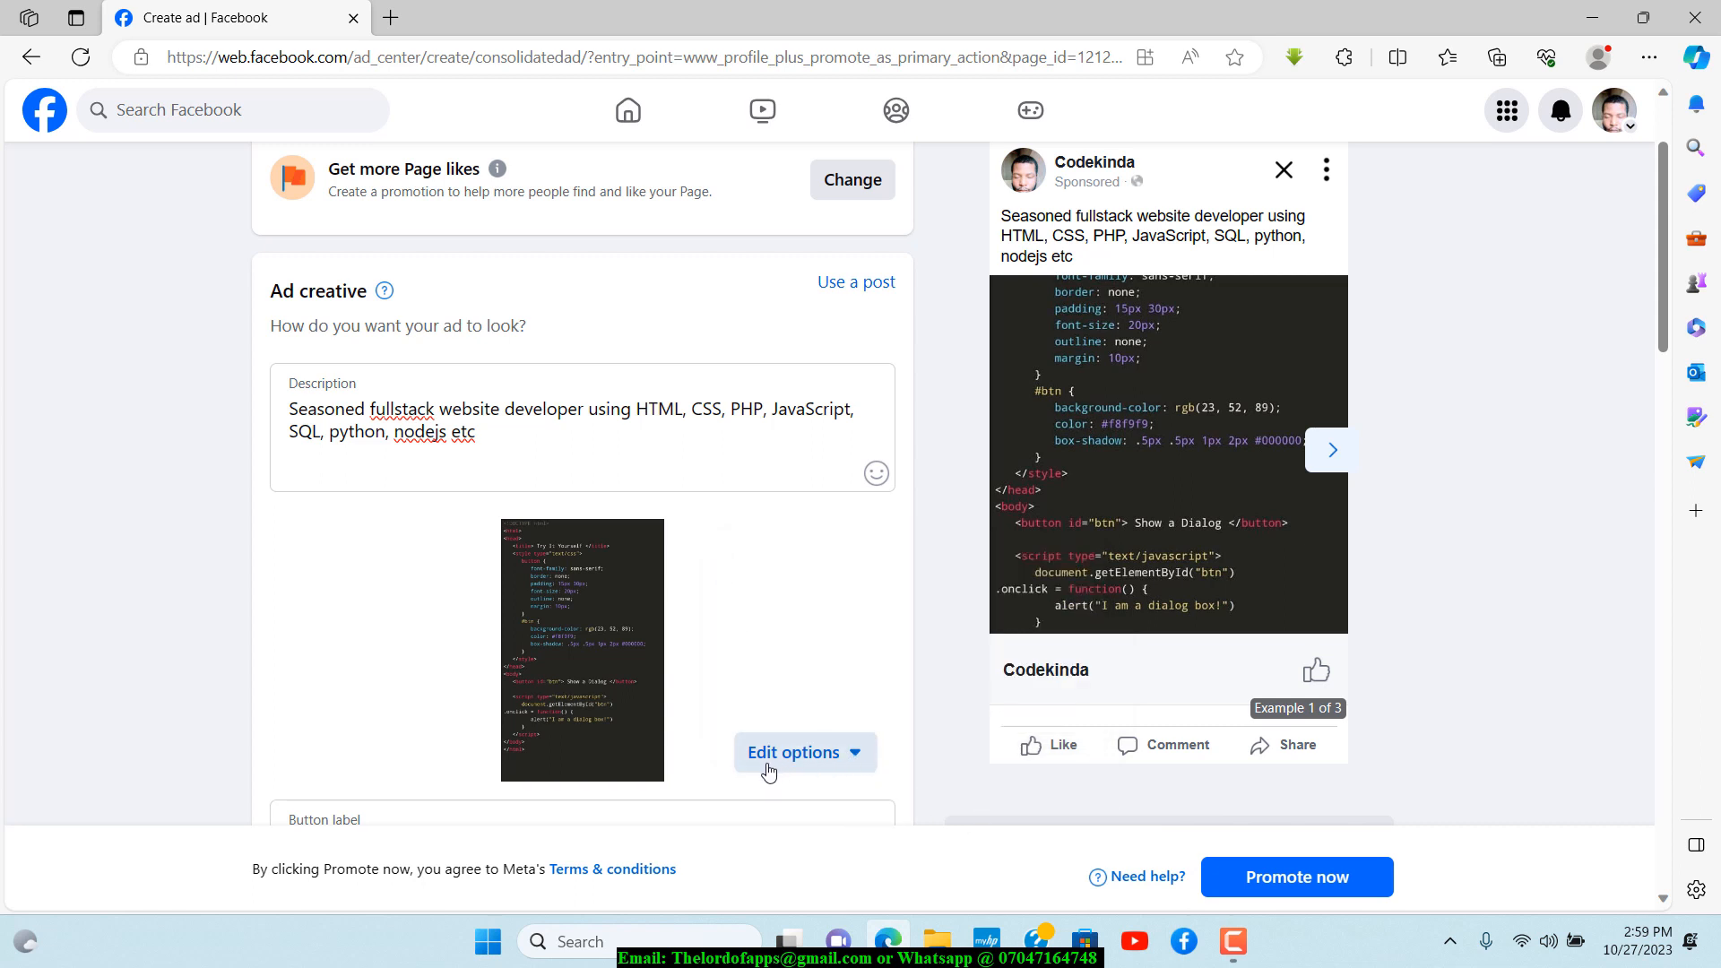
{"action": "left_click", "coordinate": [854, 758]}
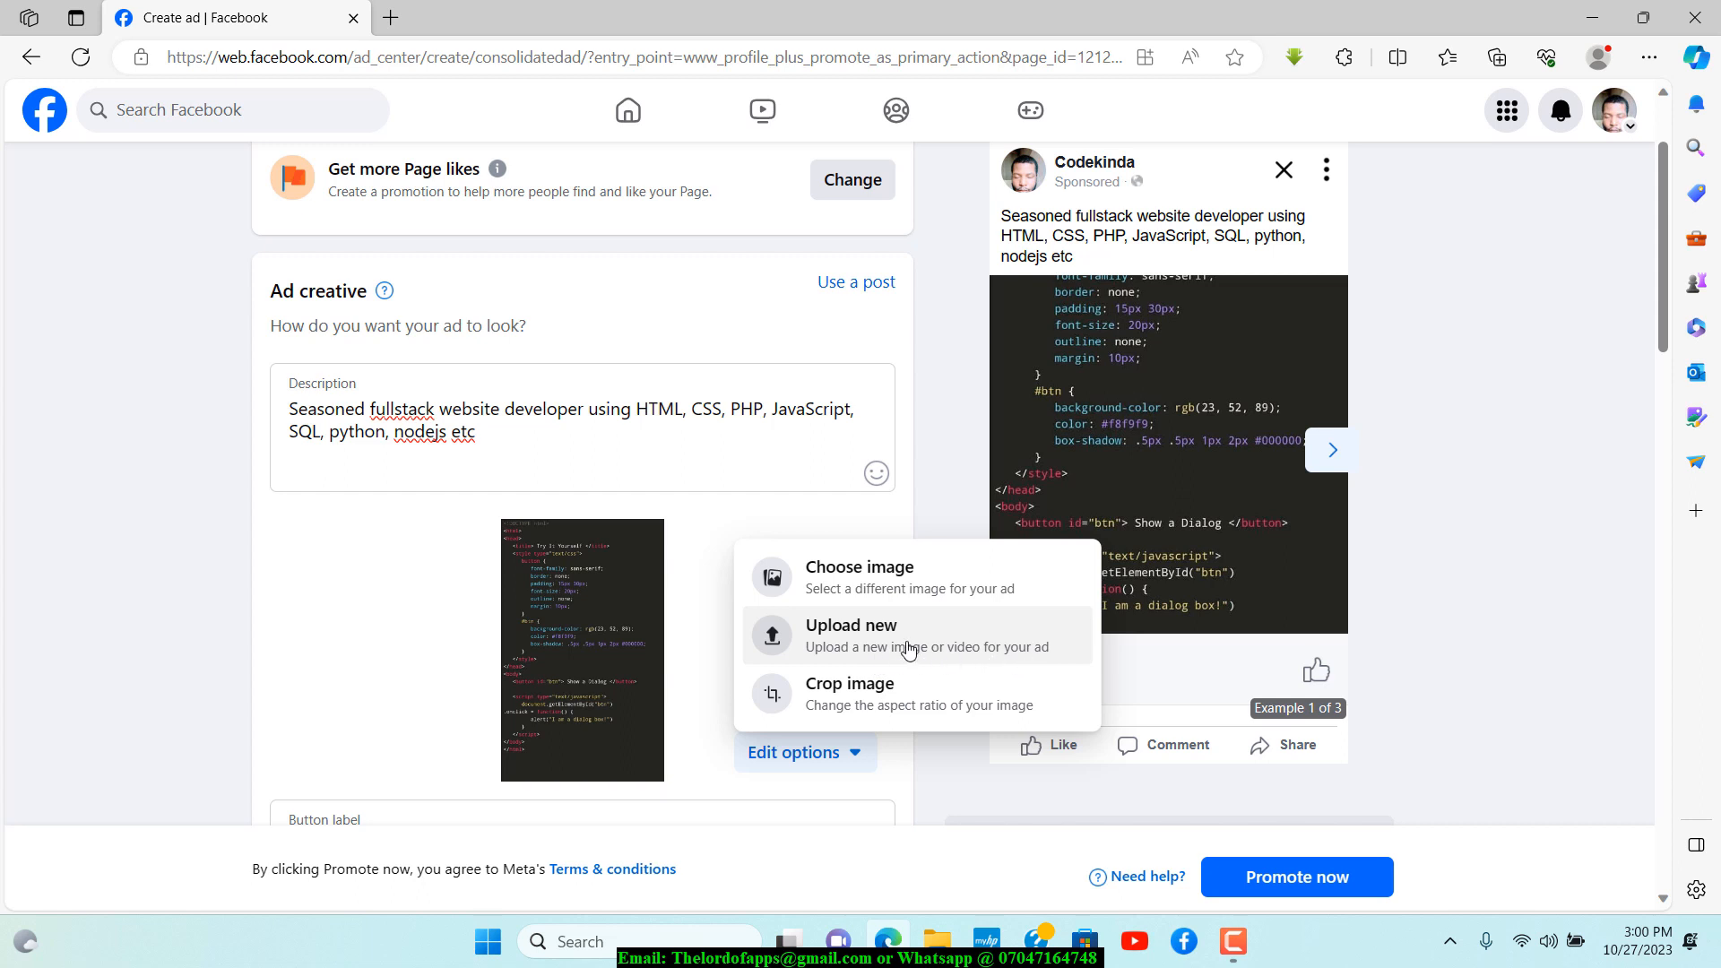
{"action": "left_click", "coordinate": [886, 639]}
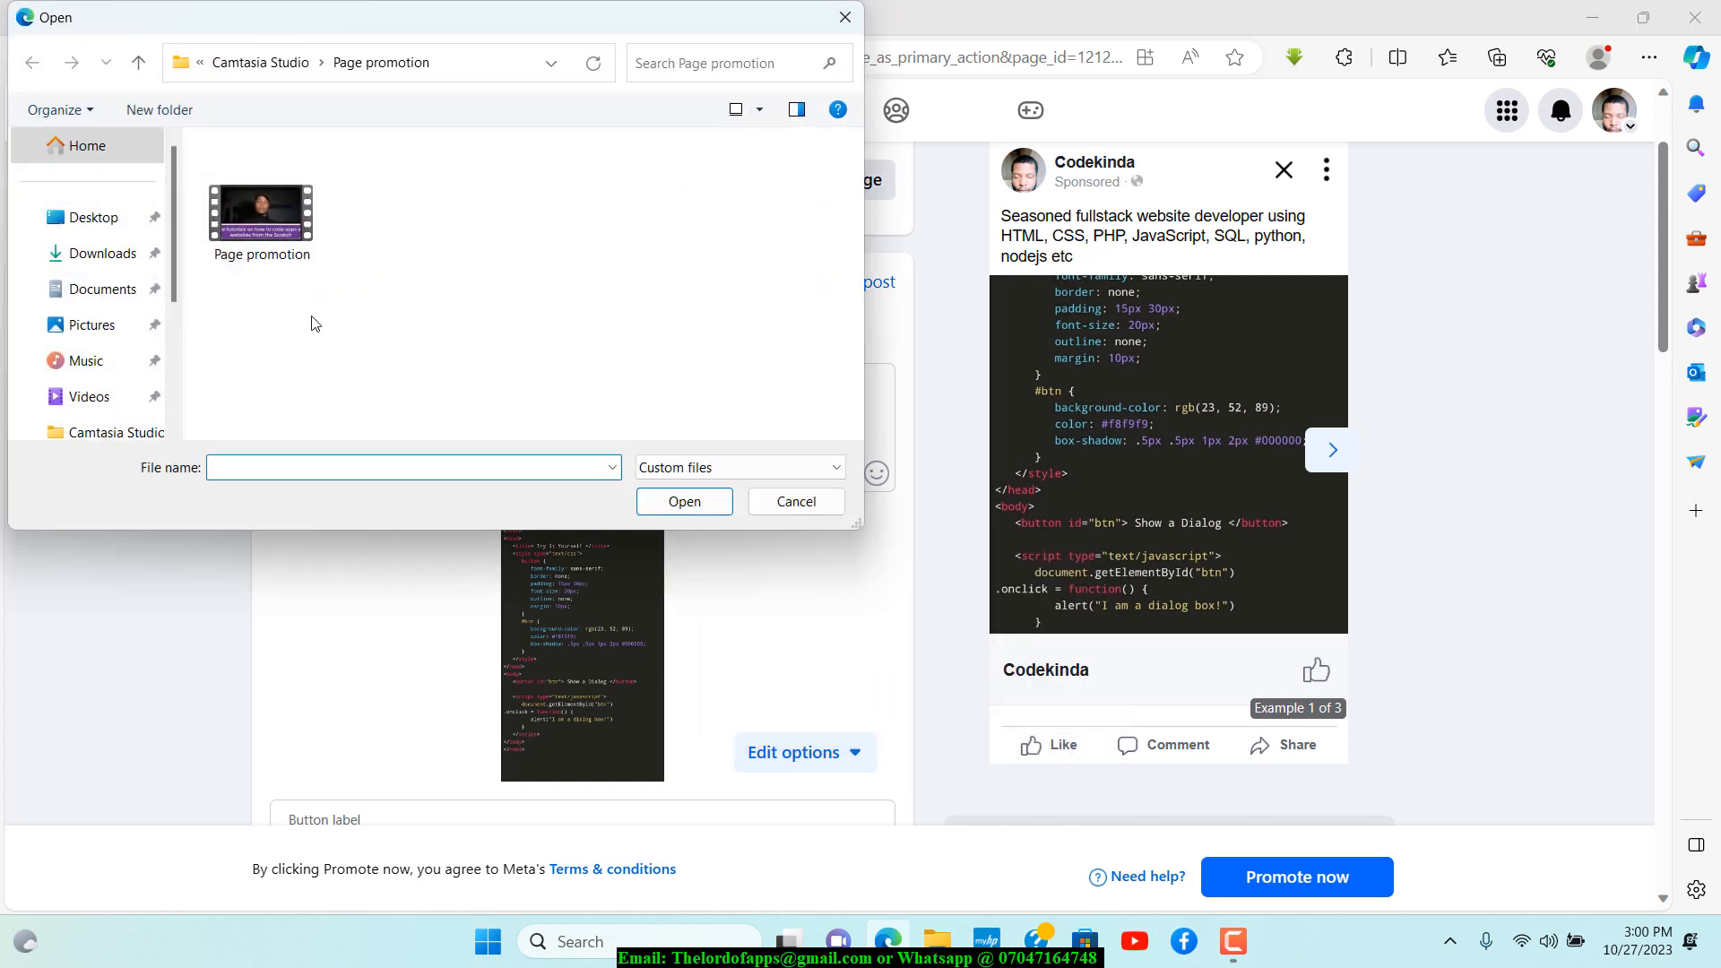
{"action": "left_click", "coordinate": [261, 220]}
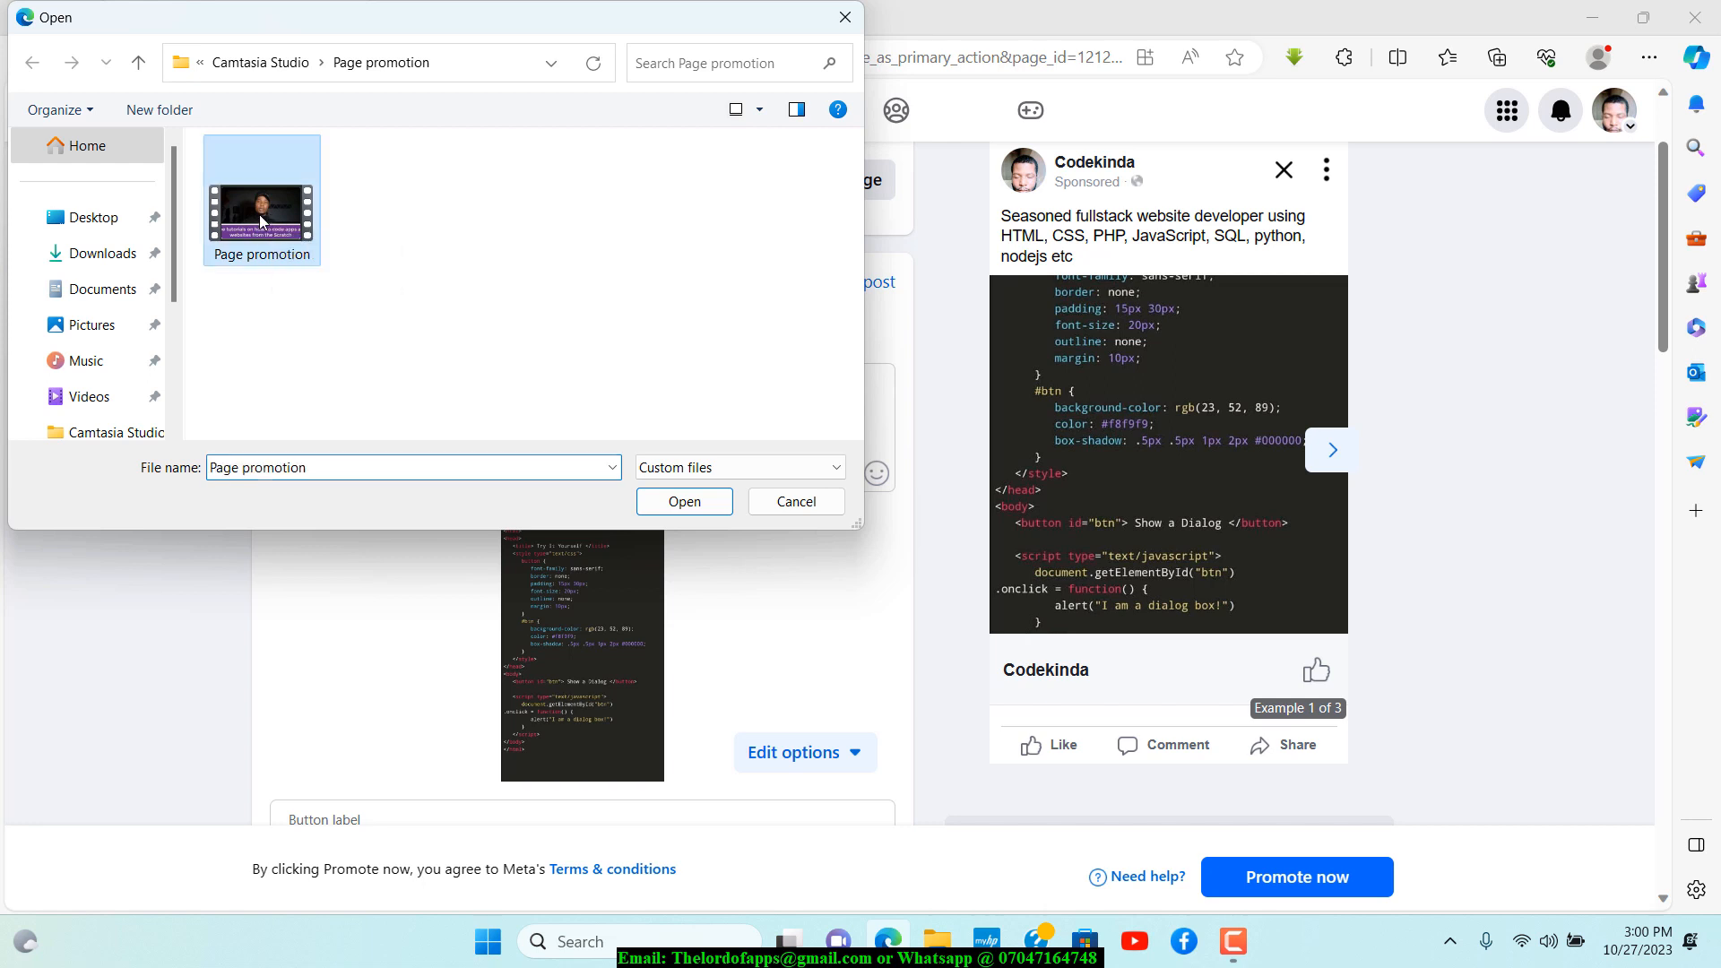
{"action": "left_click", "coordinate": [687, 502]}
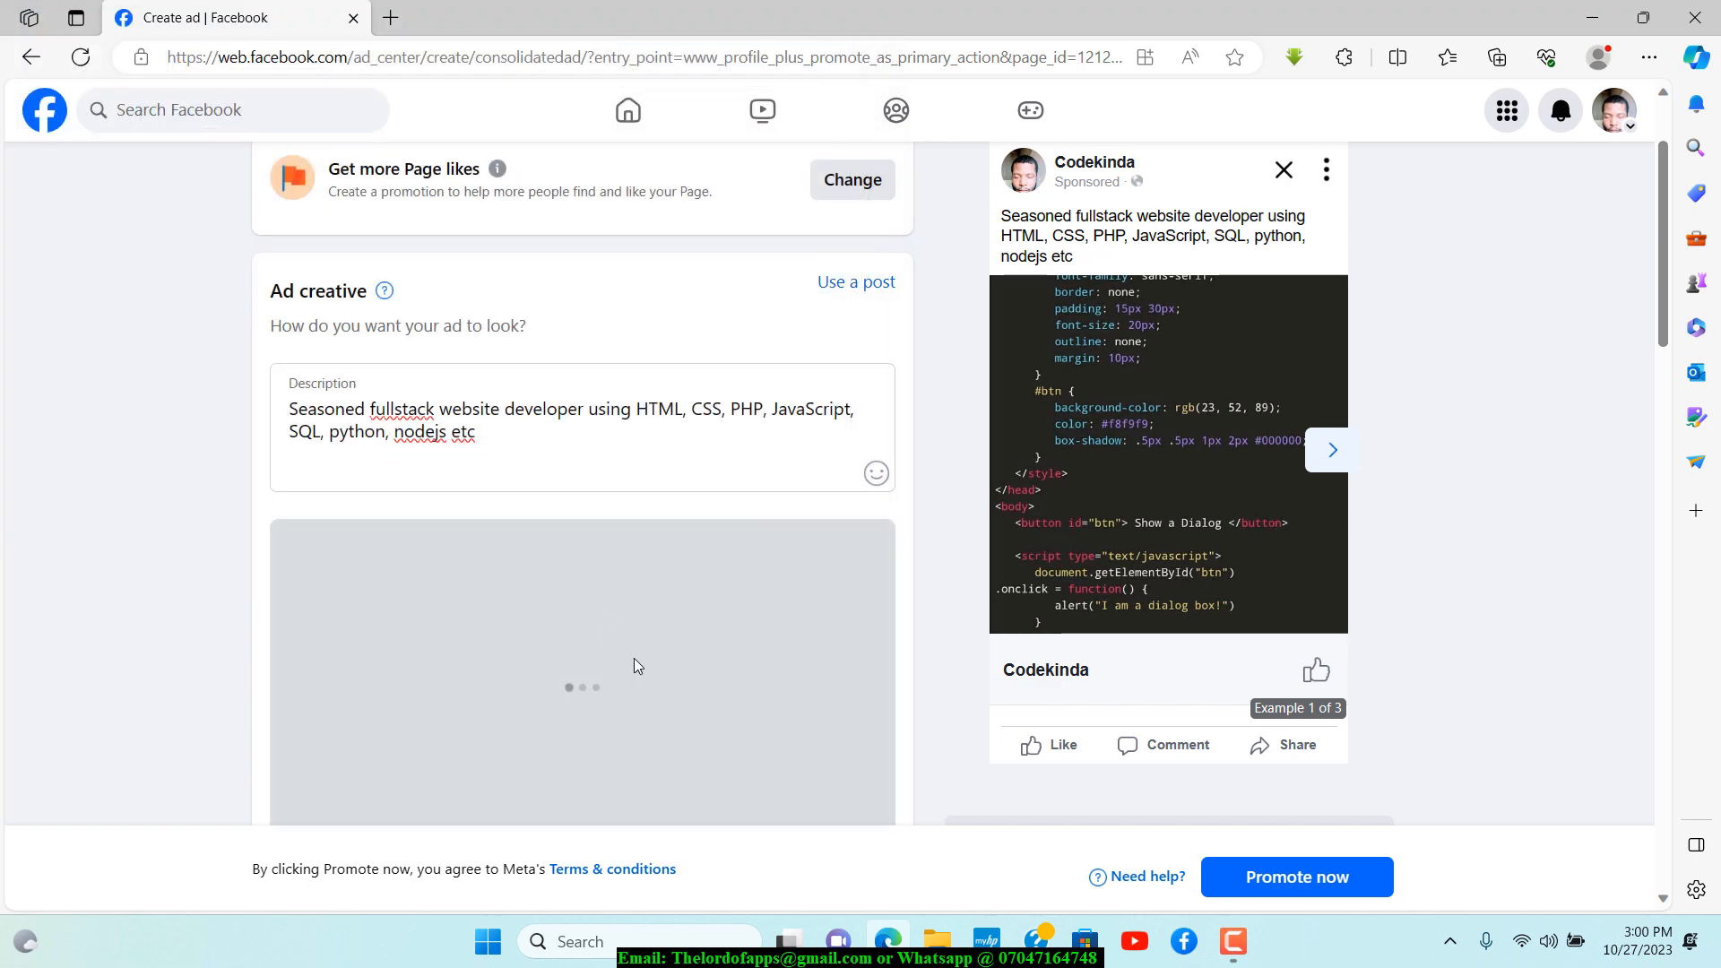
Remove the code screenshot from the ad creative, keeping only the uploaded video
{"action": "scroll", "coordinate": [565, 464], "scroll_direction": "down", "scroll_amount": 3}
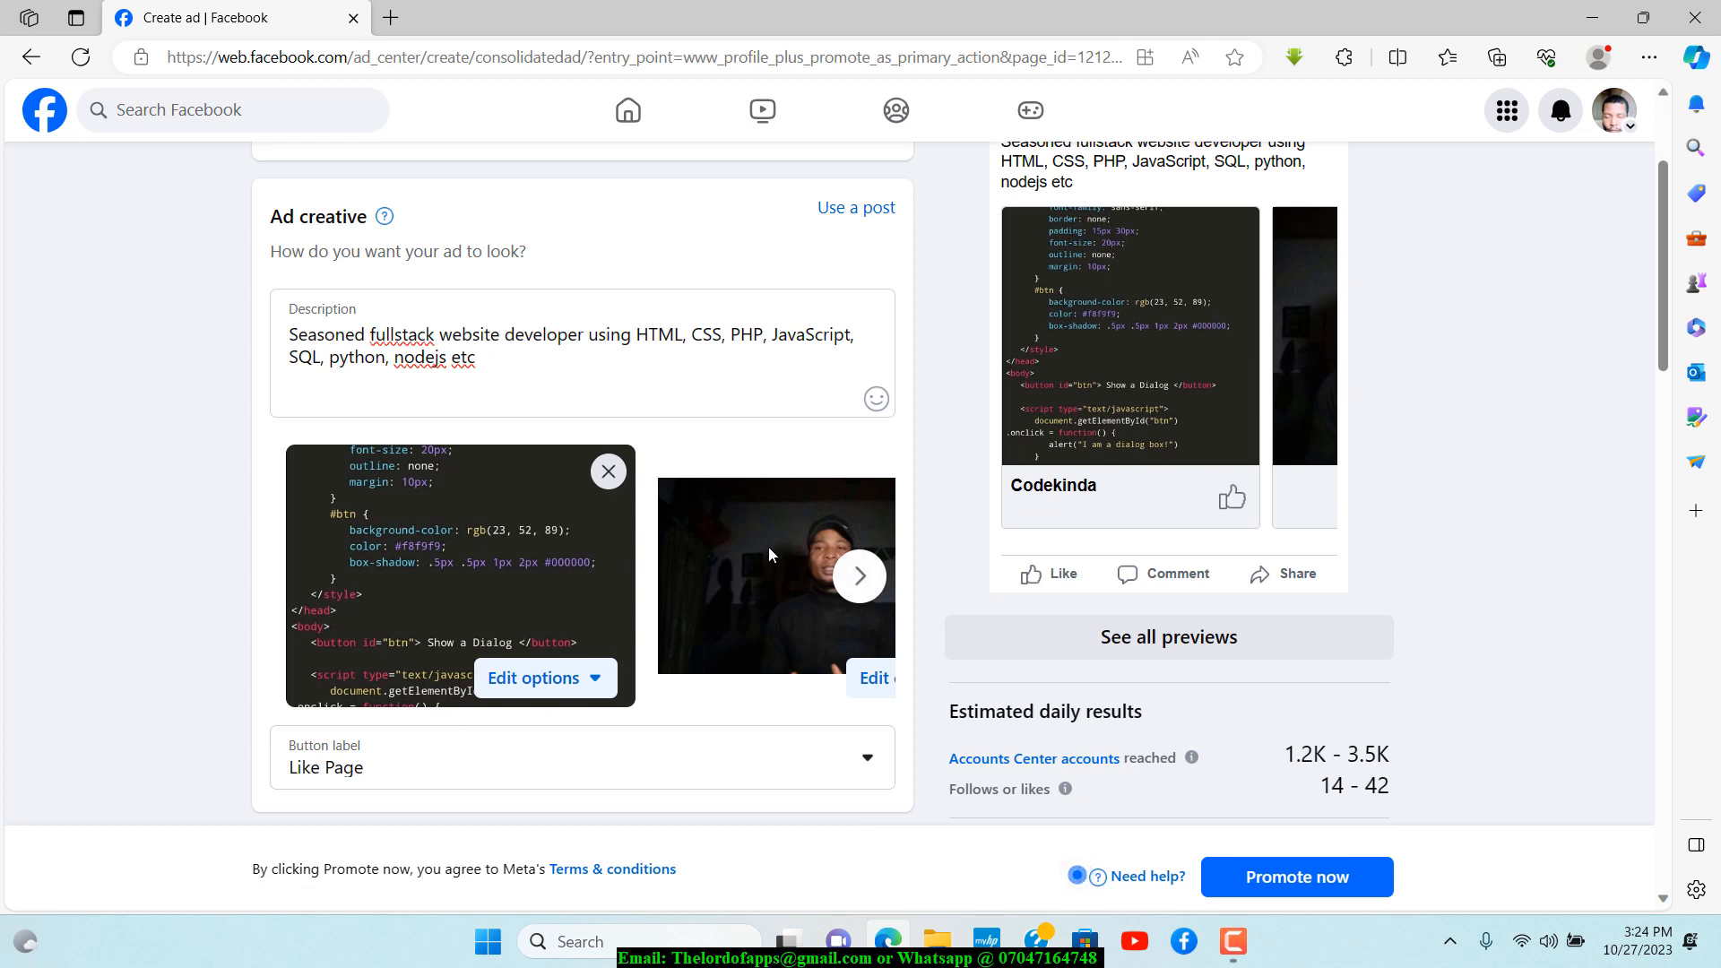
{"action": "left_click", "coordinate": [845, 597]}
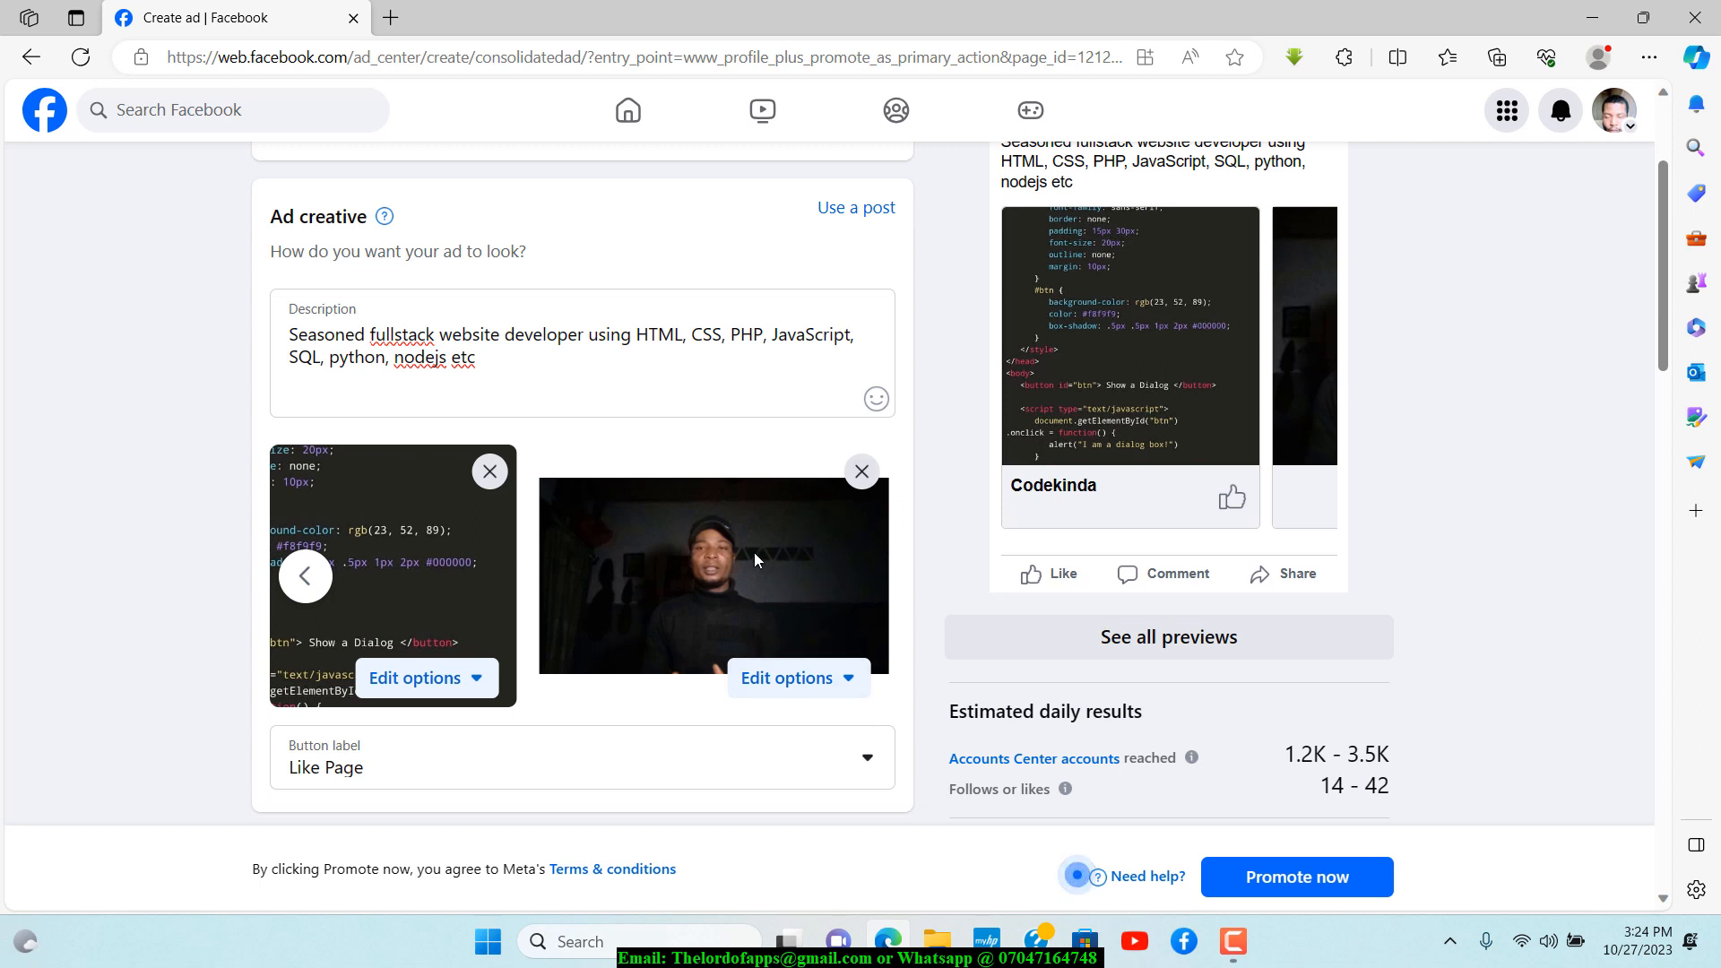
{"action": "left_click", "coordinate": [490, 471]}
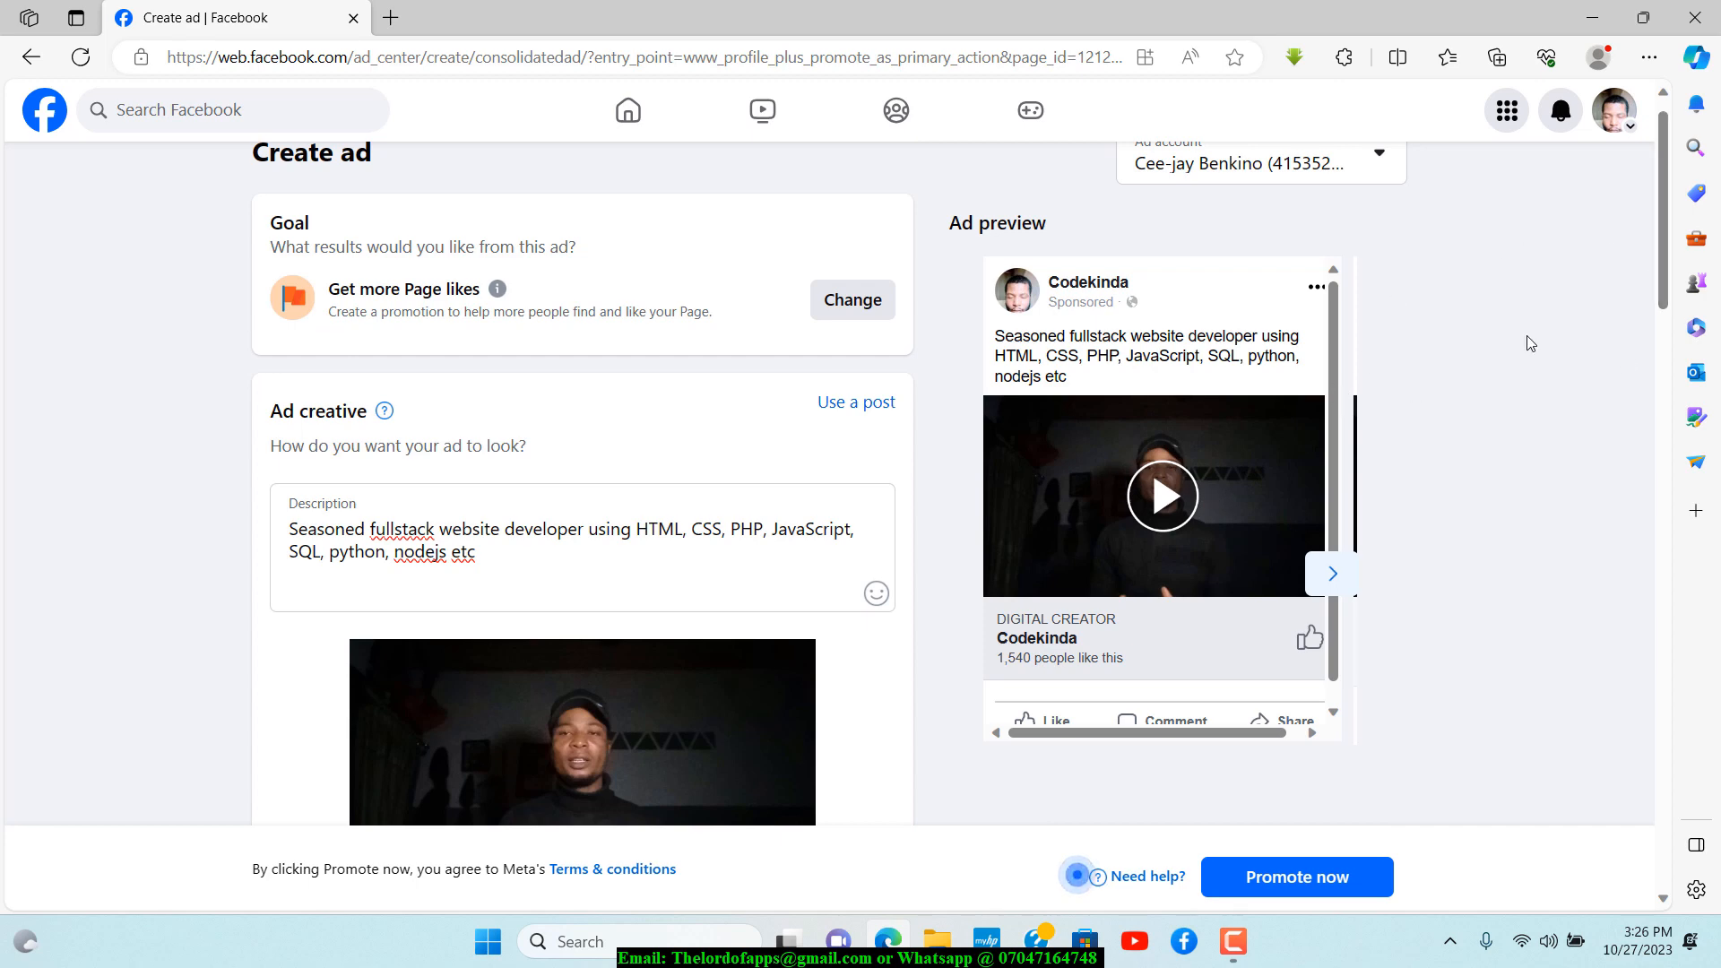
Set the video thumbnail to the frame captioned "HTML5 & CSS3"
{"action": "scroll", "coordinate": [472, 574], "scroll_direction": "down", "scroll_amount": 4}
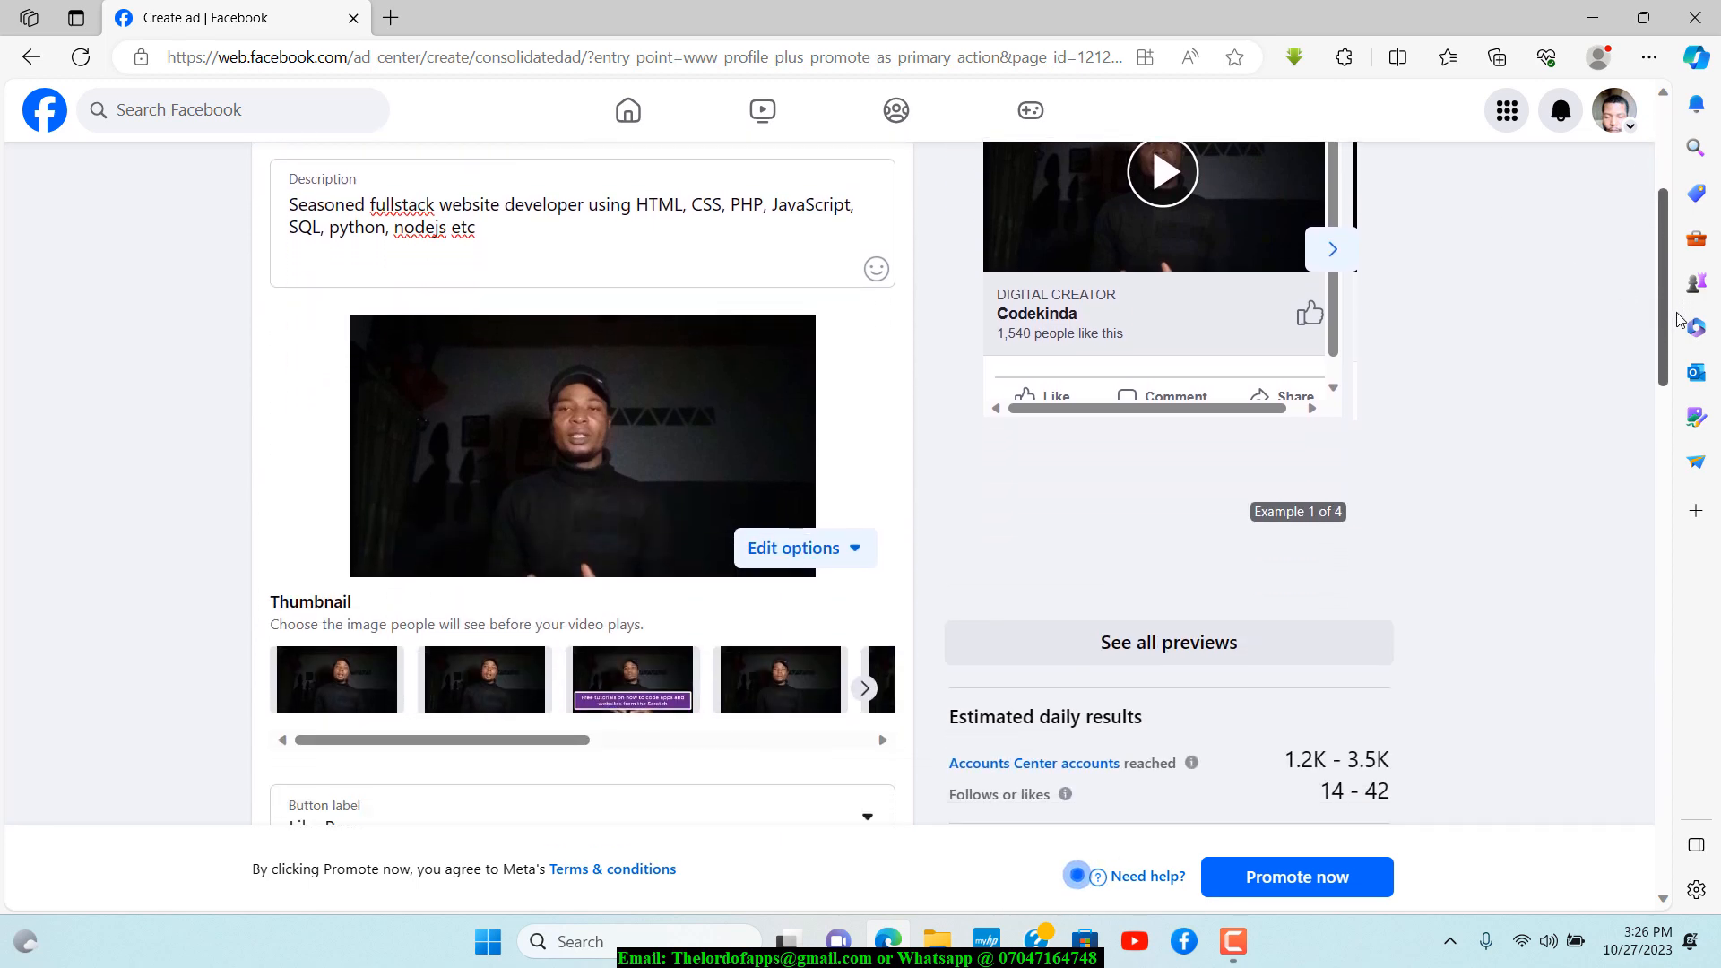
{"action": "mouse_move", "coordinate": [434, 703]}
{"action": "left_mouse_down"}
{"action": "mouse_move", "coordinate": [794, 700]}
{"action": "mouse_move", "coordinate": [652, 722]}
{"action": "mouse_move", "coordinate": [757, 711]}
{"action": "mouse_move", "coordinate": [461, 708]}
{"action": "left_mouse_up"}
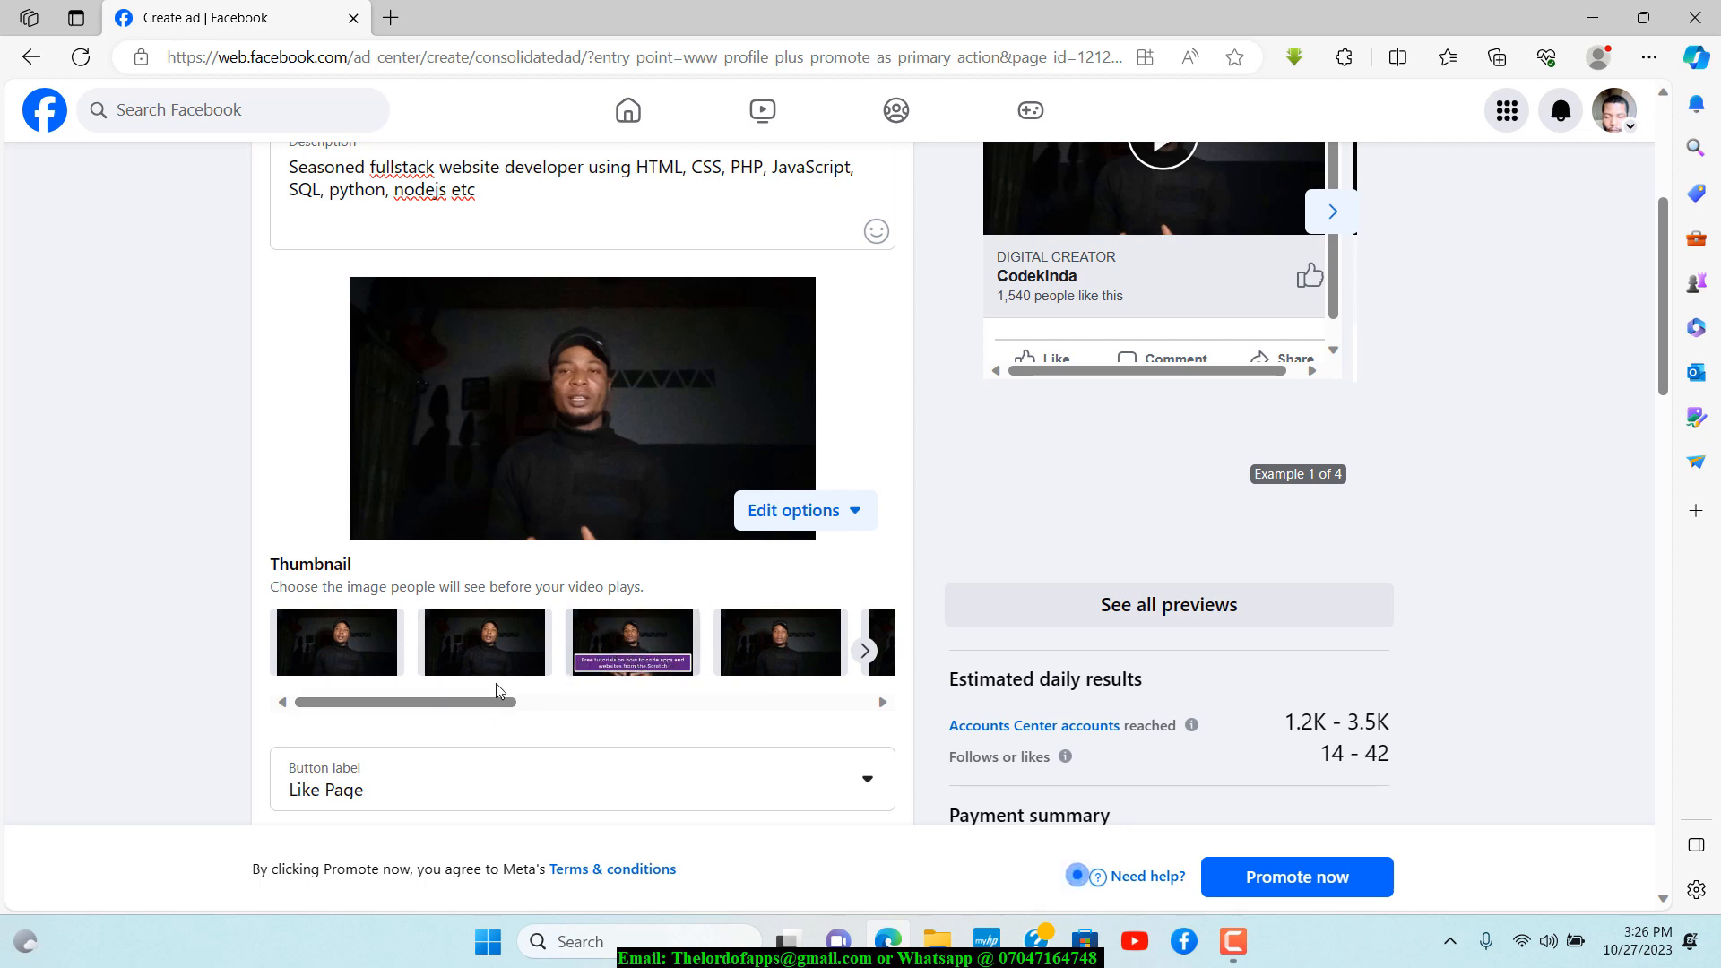
{"action": "left_click_drag", "start_coordinate": [477, 705], "coordinate": [603, 706]}
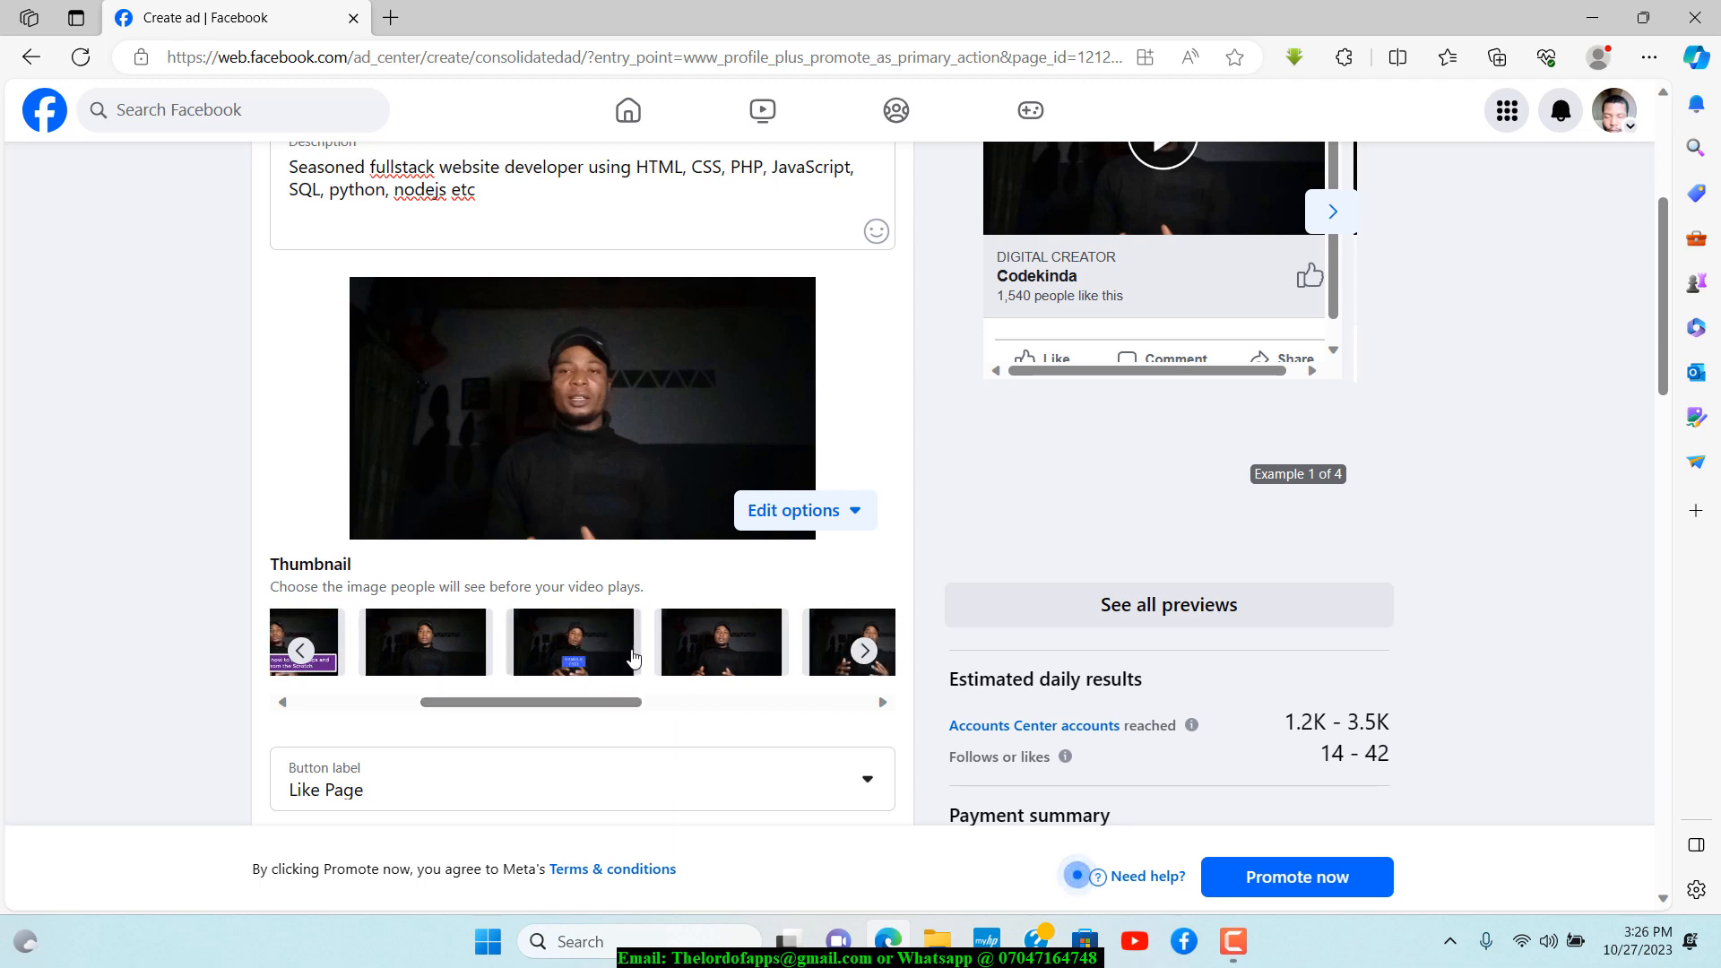
{"action": "left_click", "coordinate": [579, 659]}
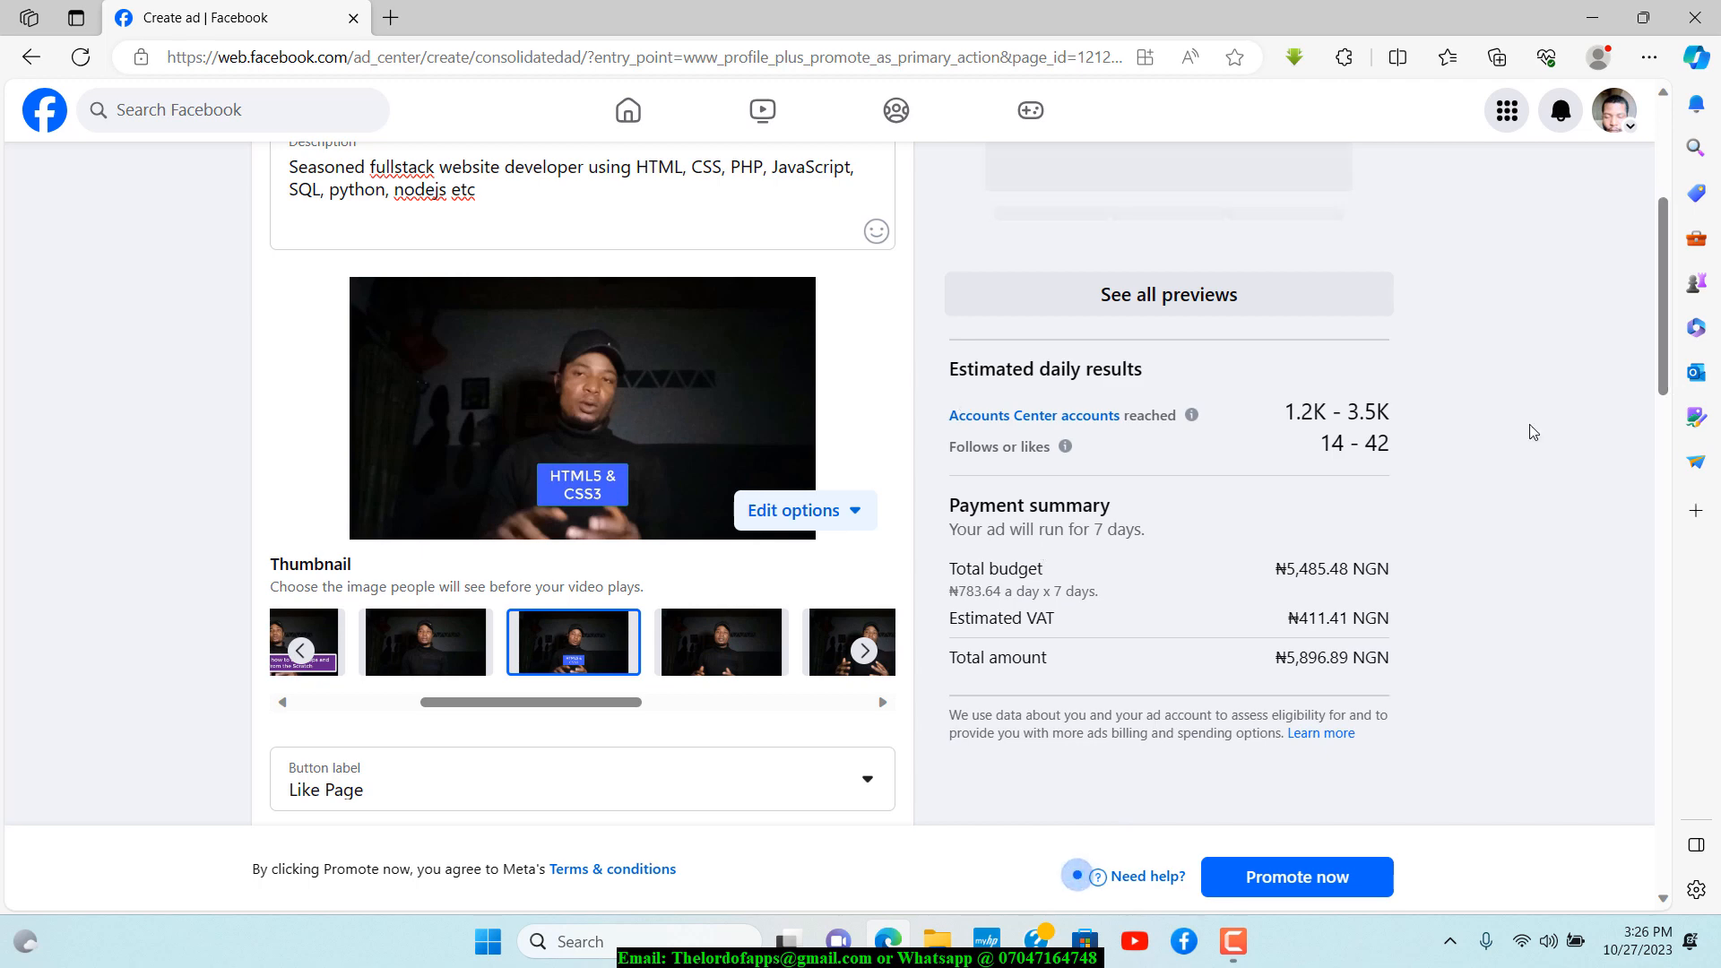
{"action": "scroll", "coordinate": [1666, 273], "scroll_direction": "up", "scroll_amount": 3}
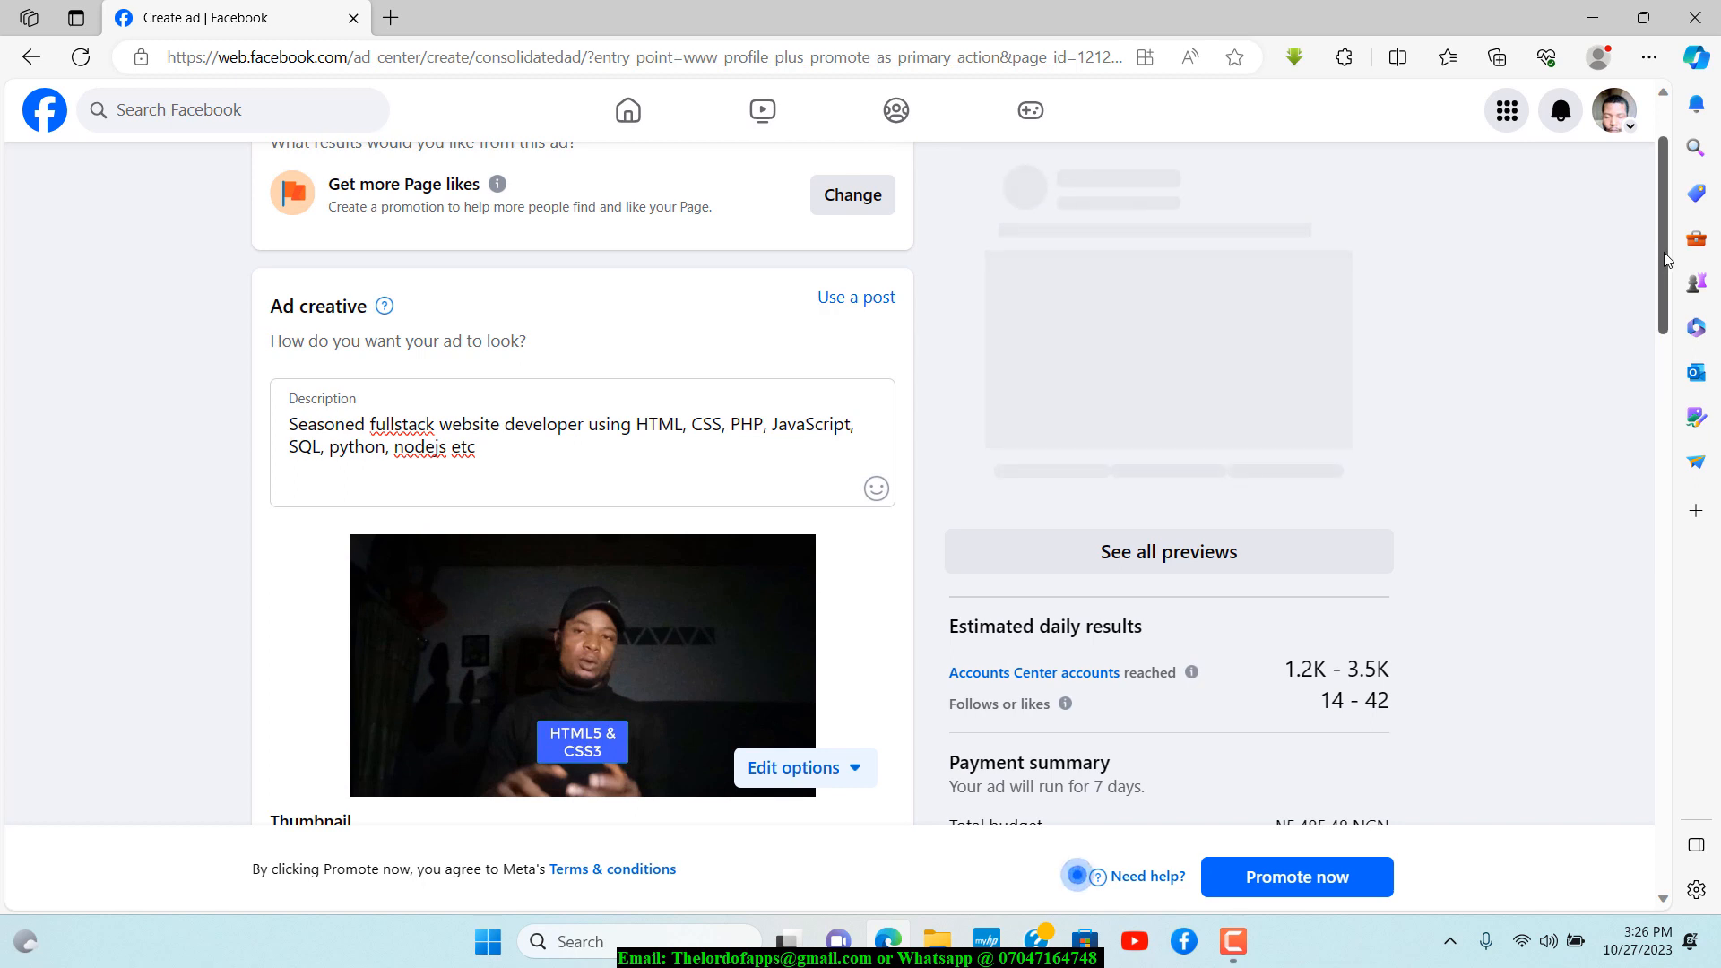
Set the video thumbnail to the frame captioned "Free tutorials on how to code apps and websites from the Scratch" and check the ad preview
{"action": "scroll", "coordinate": [1089, 394], "scroll_direction": "down", "scroll_amount": 4}
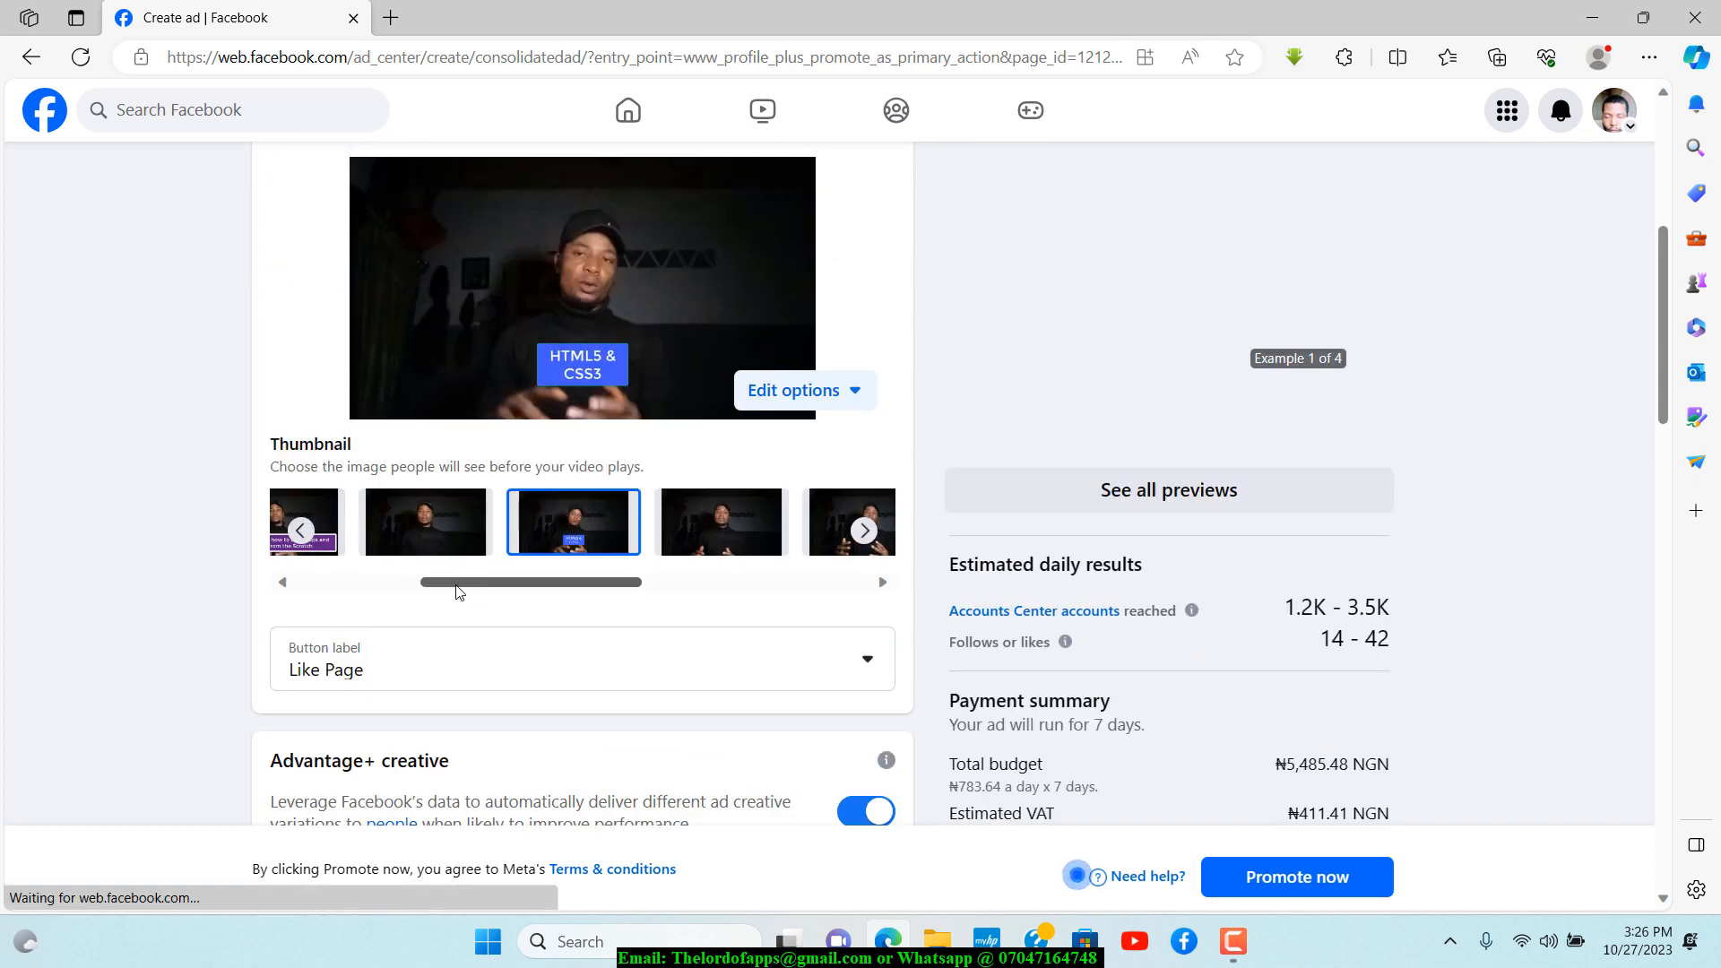
{"action": "left_click_drag", "start_coordinate": [480, 592], "coordinate": [422, 591]}
{"action": "left_click", "coordinate": [442, 539]}
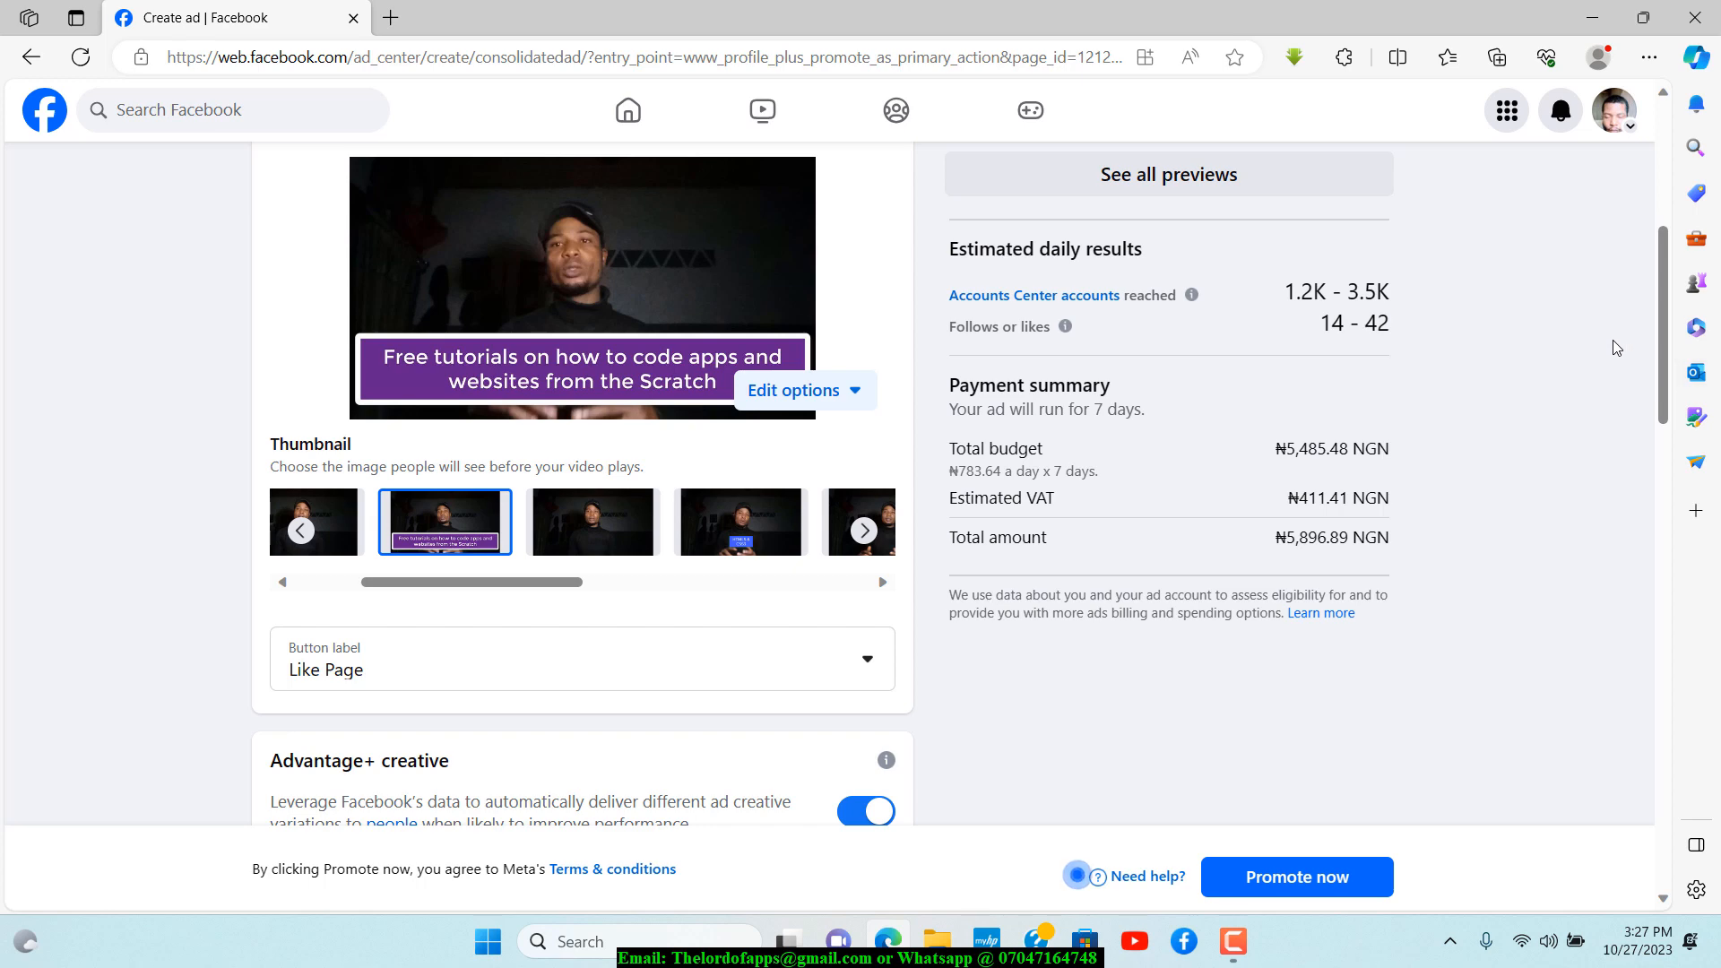
{"action": "scroll", "coordinate": [1657, 367], "scroll_direction": "up", "scroll_amount": 1}
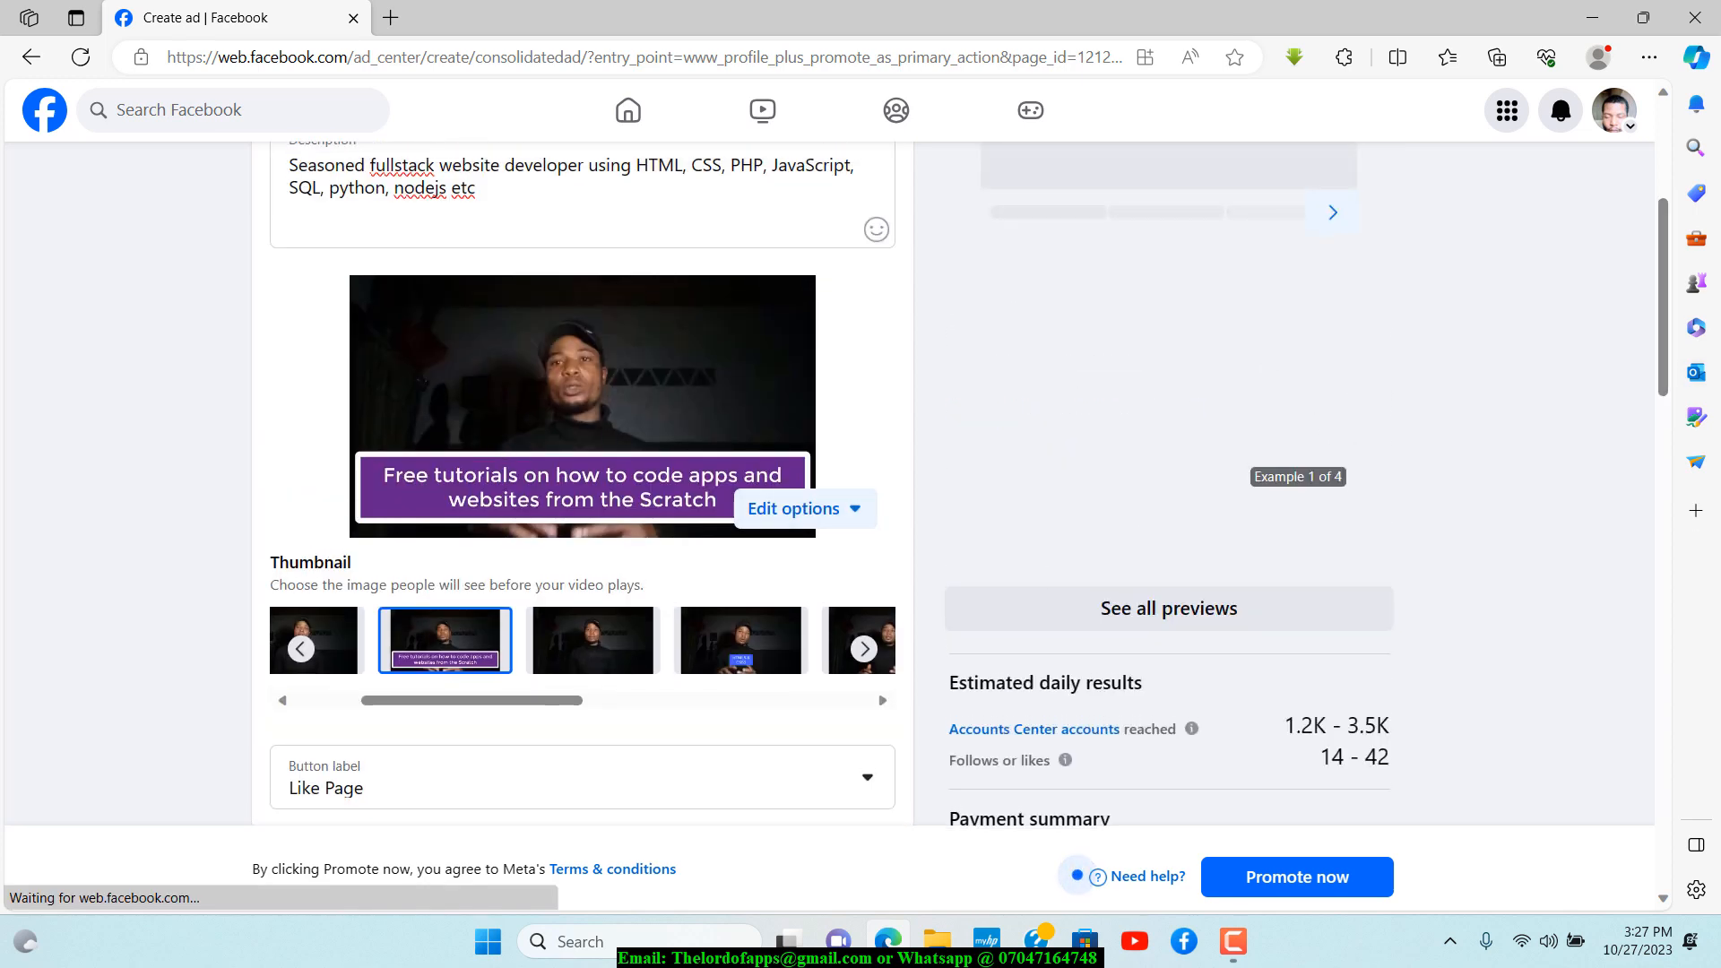
{"action": "left_click_drag", "start_coordinate": [1663, 278], "coordinate": [1662, 188]}
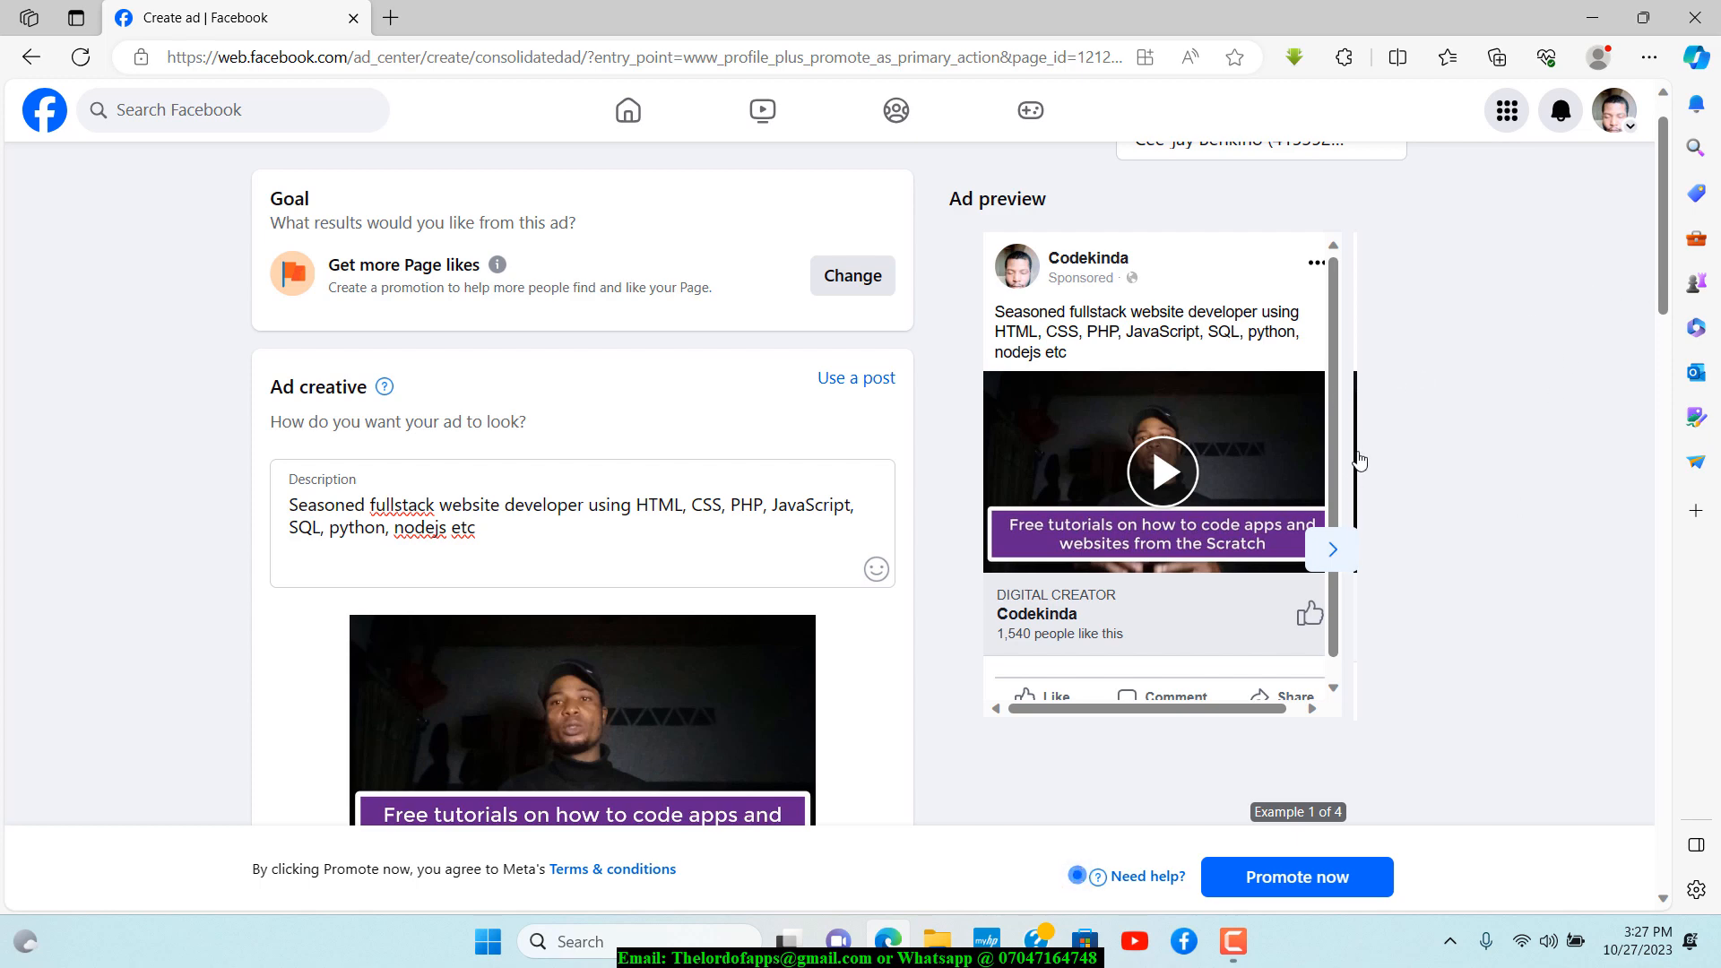
Check which button label options are available for the ad
{"action": "scroll", "coordinate": [1669, 269], "scroll_direction": "down", "scroll_amount": 3}
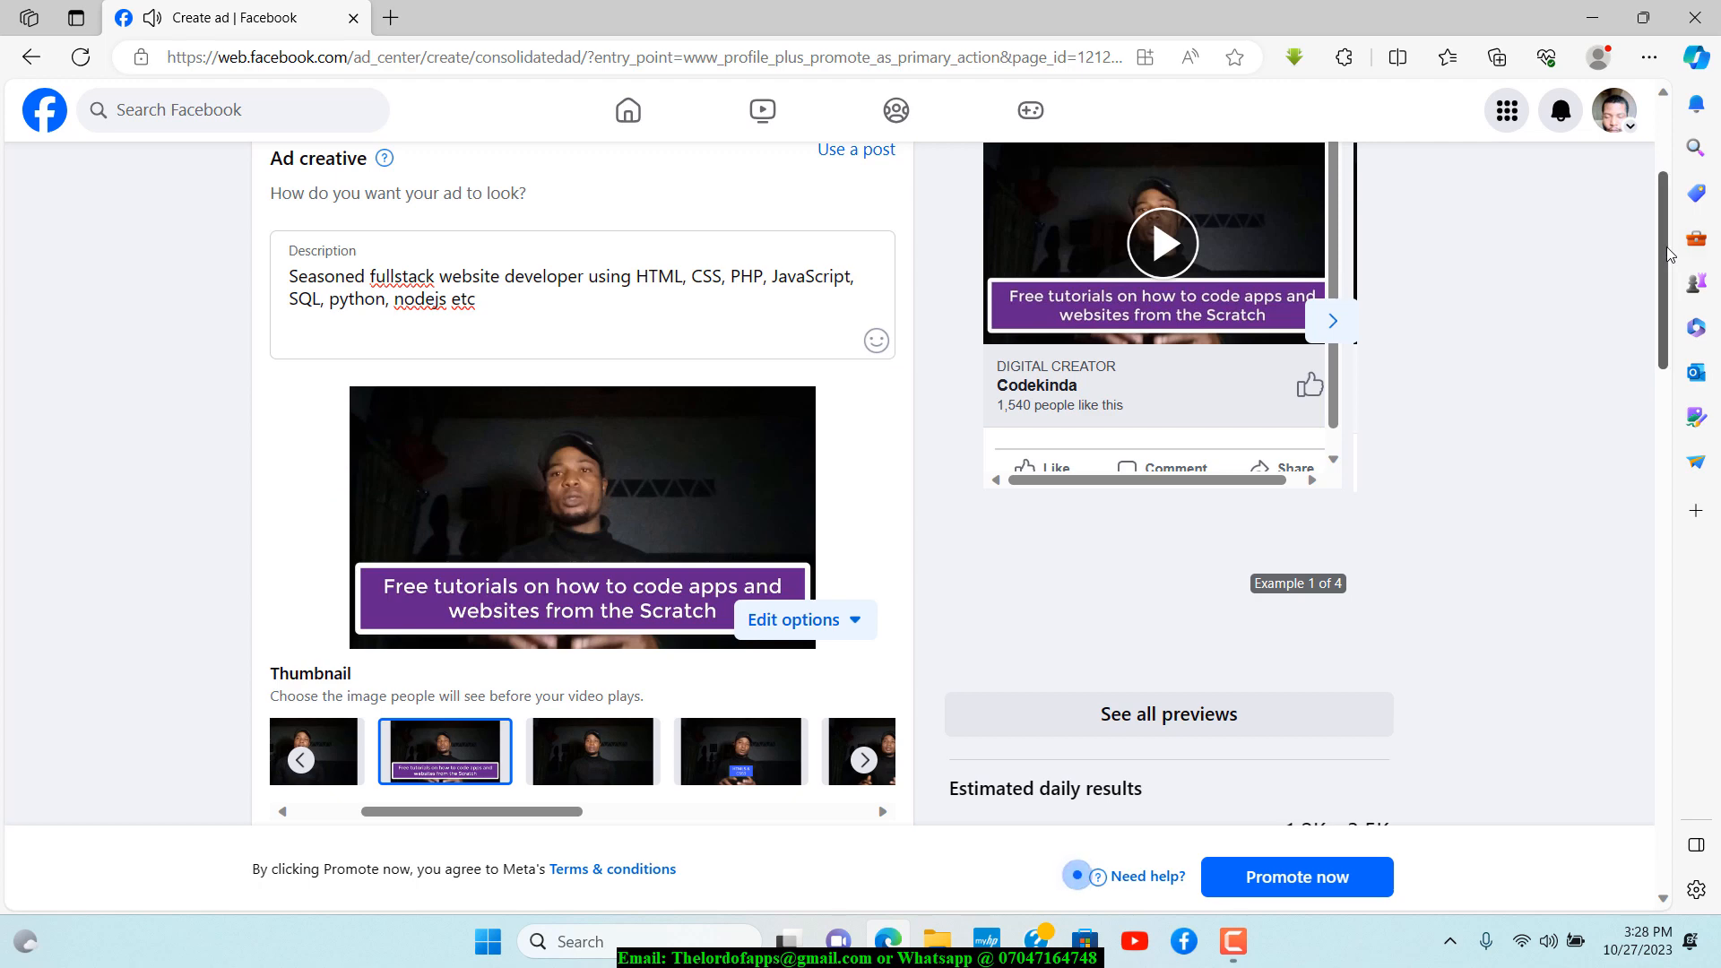
{"action": "left_click_drag", "start_coordinate": [1669, 269], "coordinate": [1673, 418]}
{"action": "left_click", "coordinate": [874, 211]}
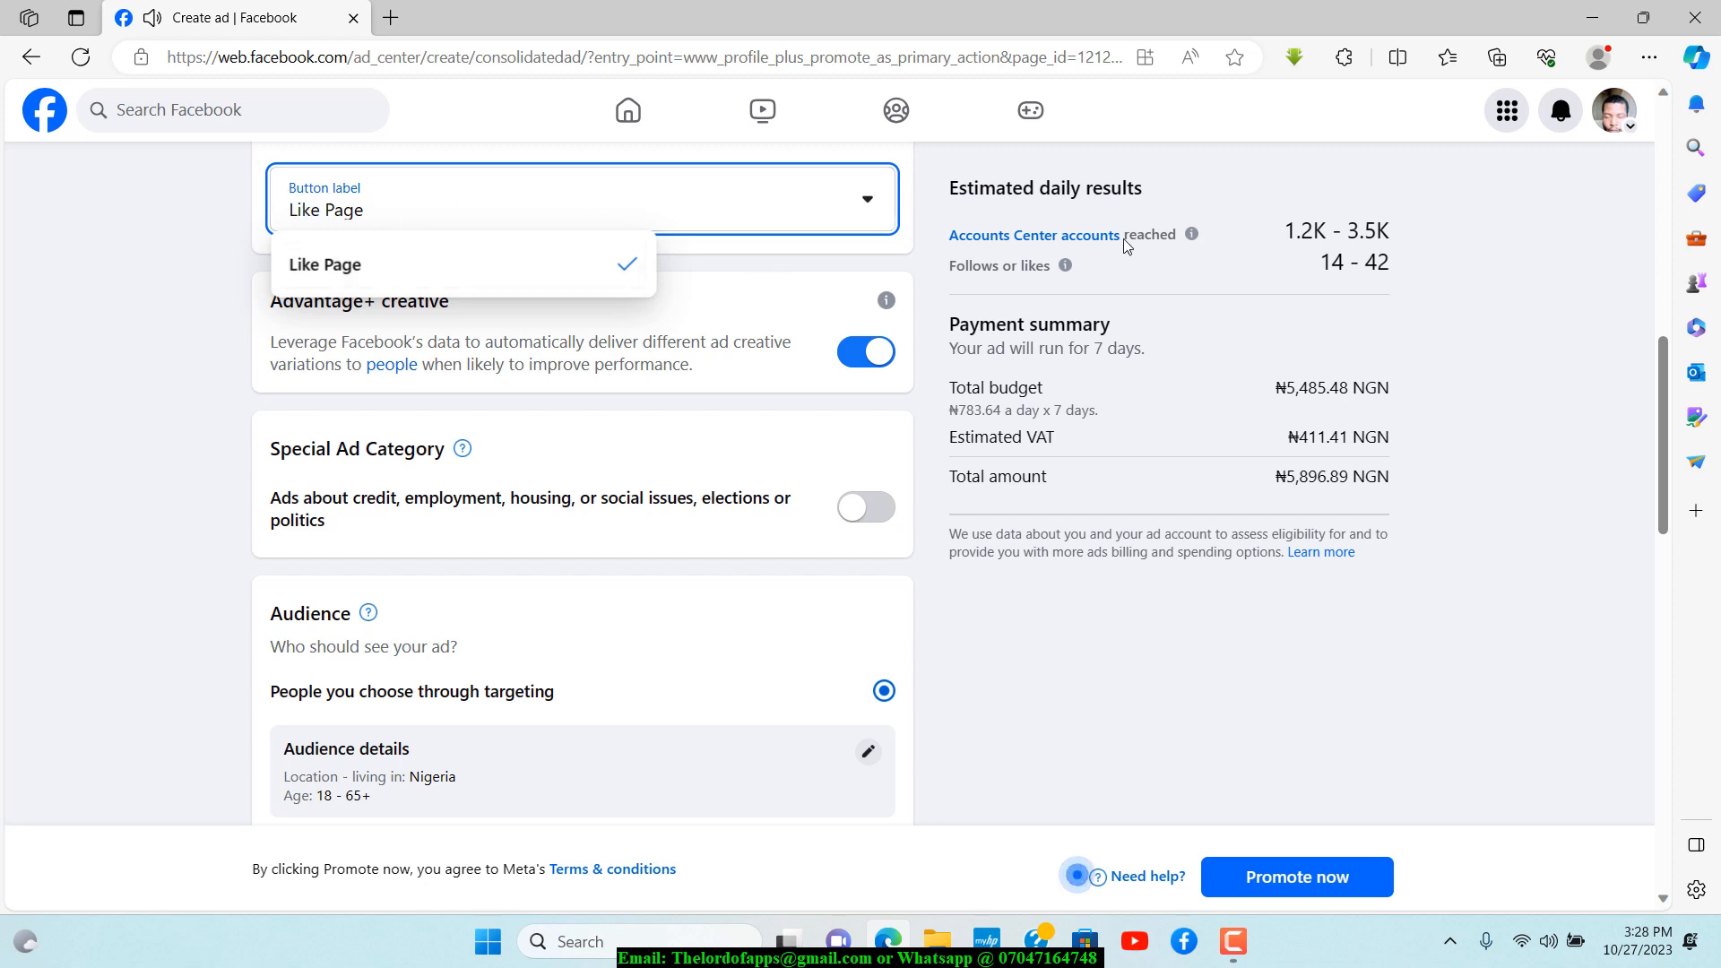
{"action": "left_click", "coordinate": [1564, 310]}
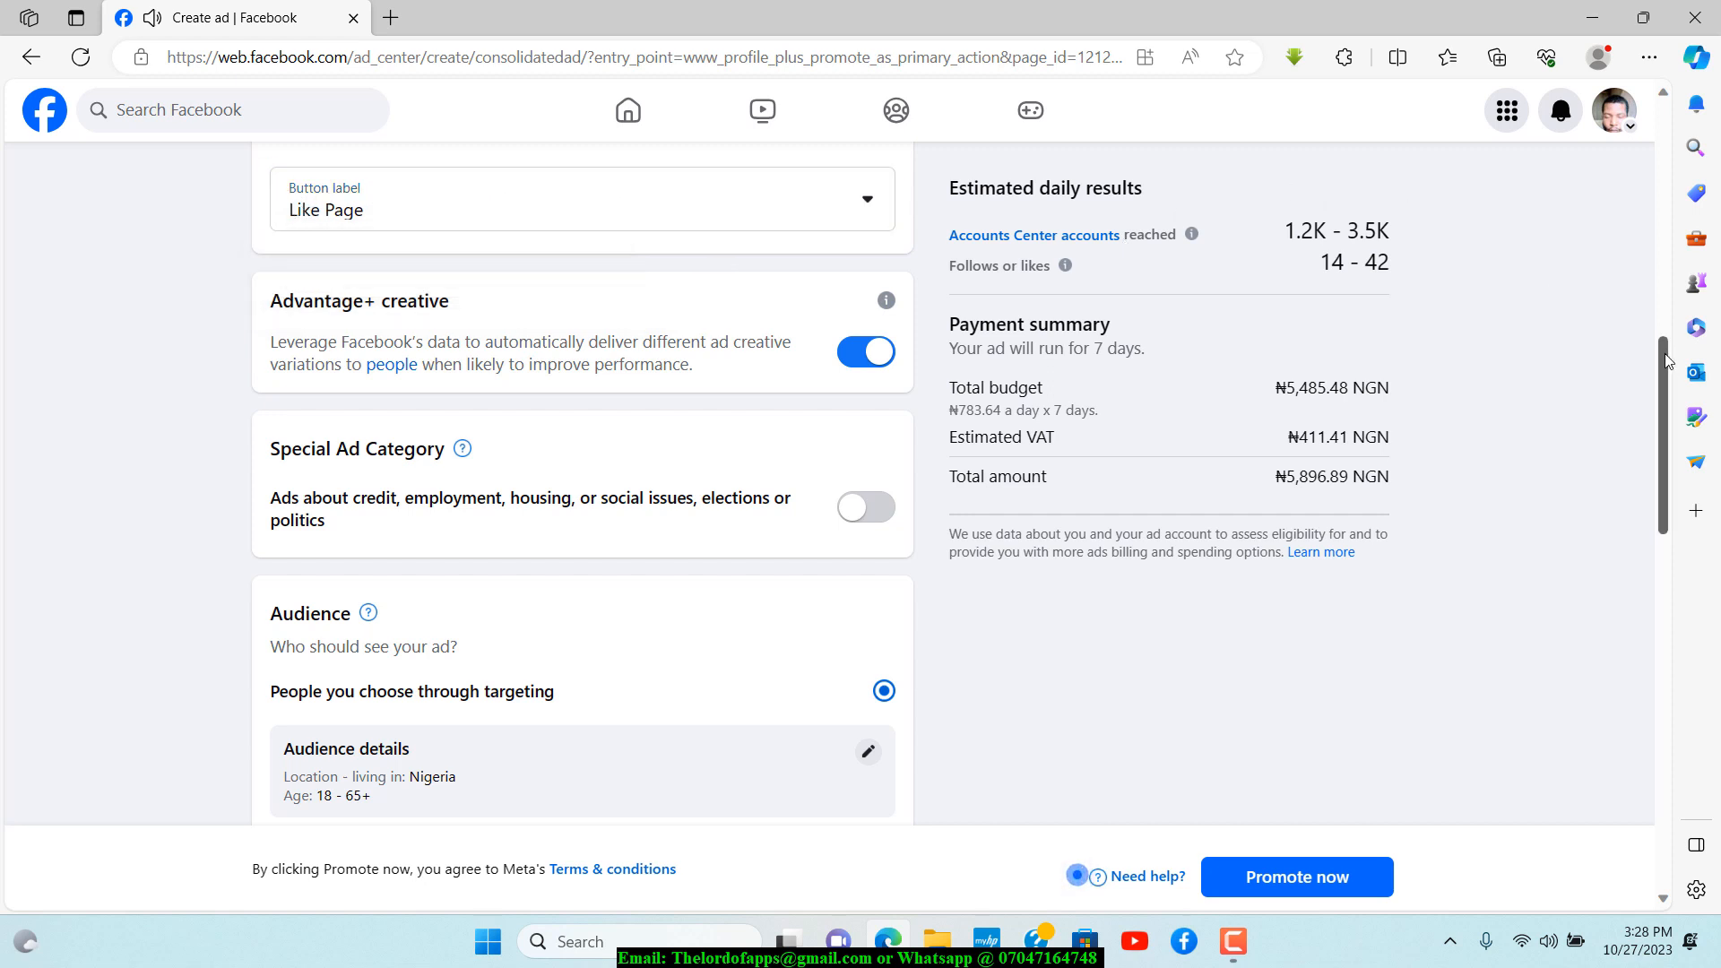
Select People you choose through targeting as the ad's audience
{"action": "scroll", "coordinate": [1669, 395], "scroll_direction": "down", "scroll_amount": 1}
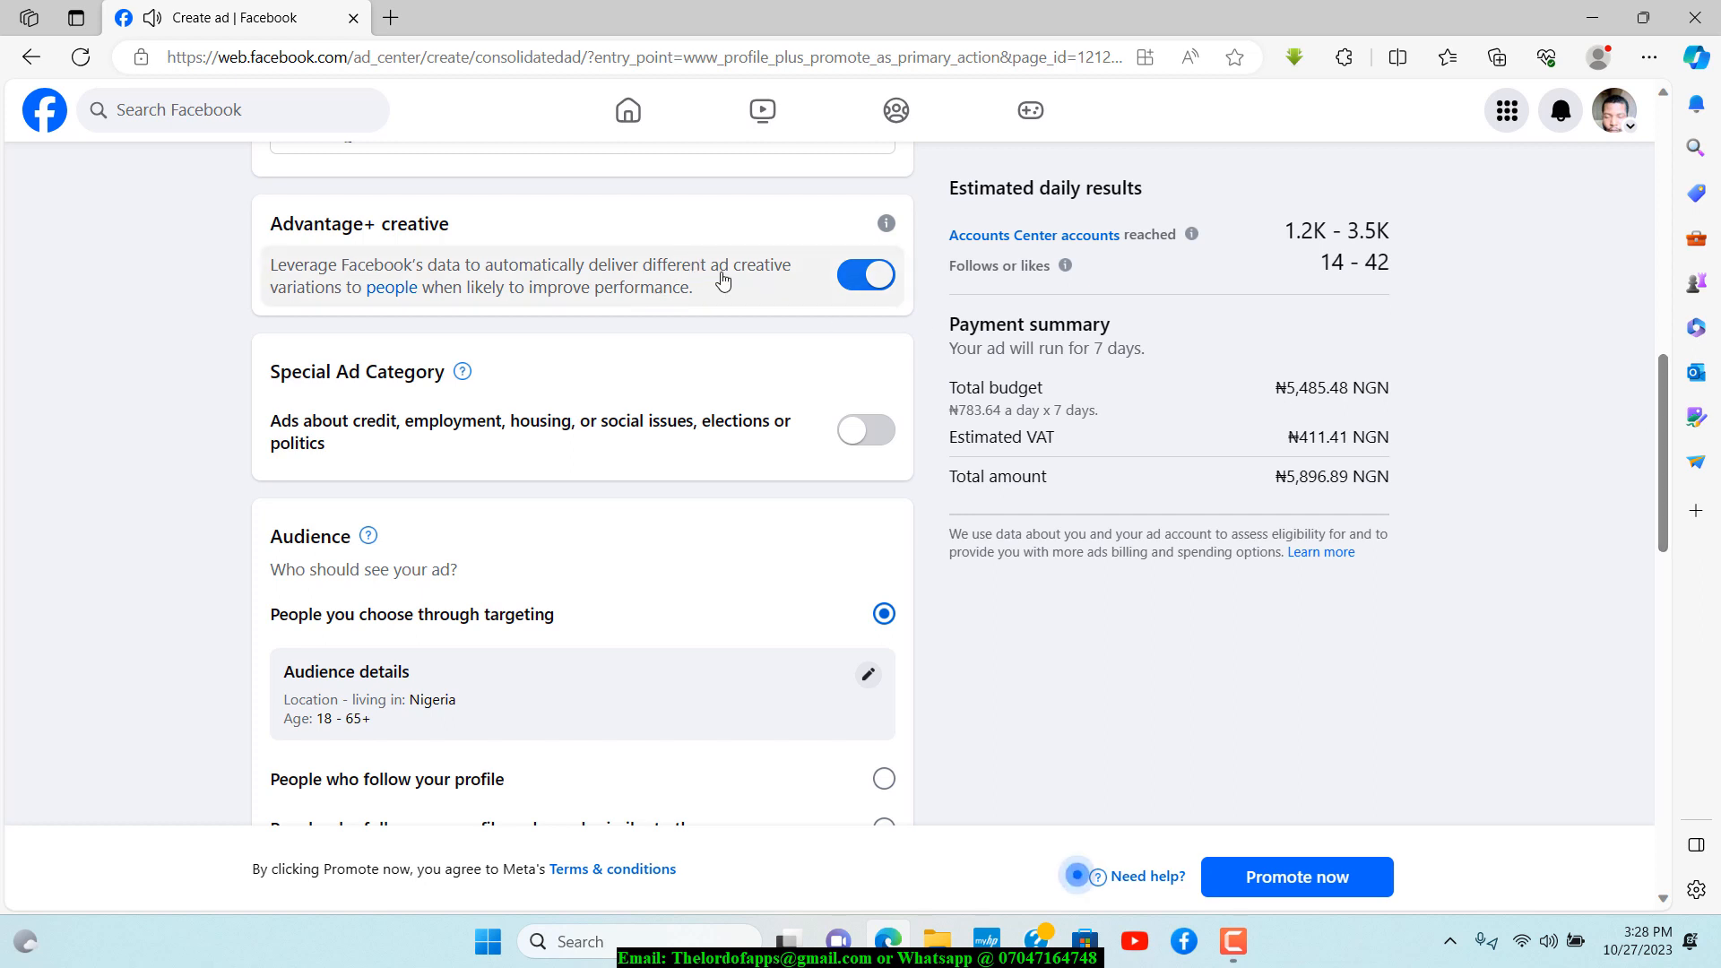
{"action": "left_click_drag", "start_coordinate": [1665, 450], "coordinate": [1671, 489]}
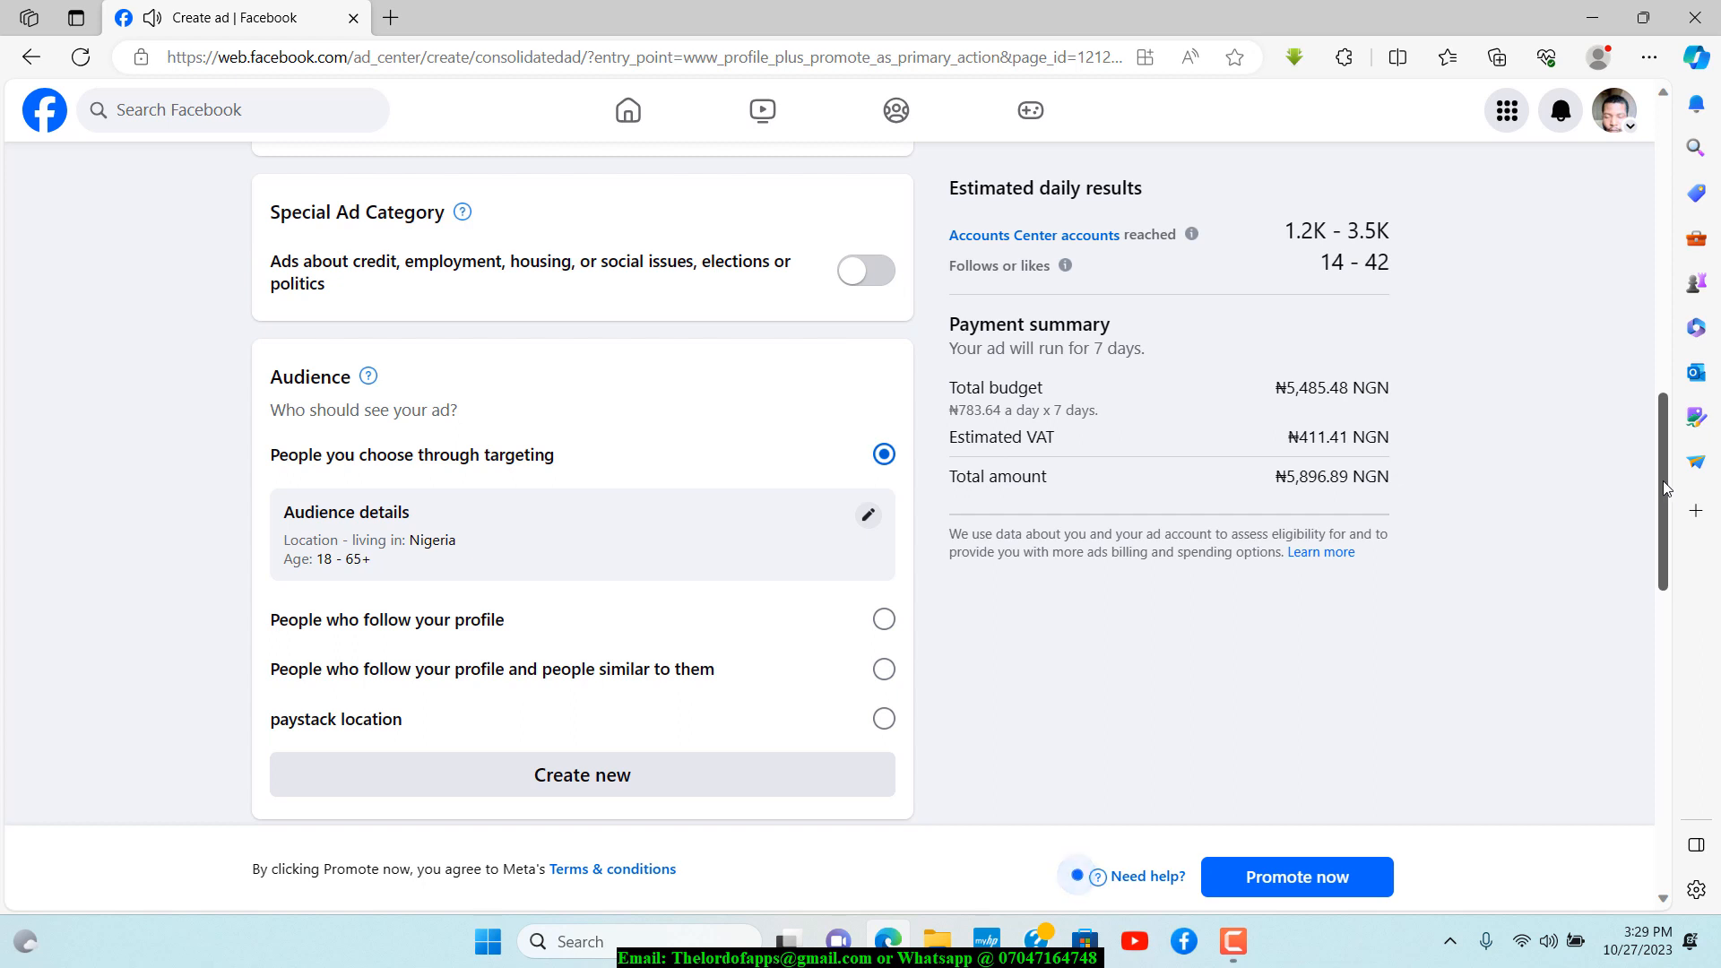
{"action": "scroll", "coordinate": [616, 477], "scroll_direction": "up", "scroll_amount": 1}
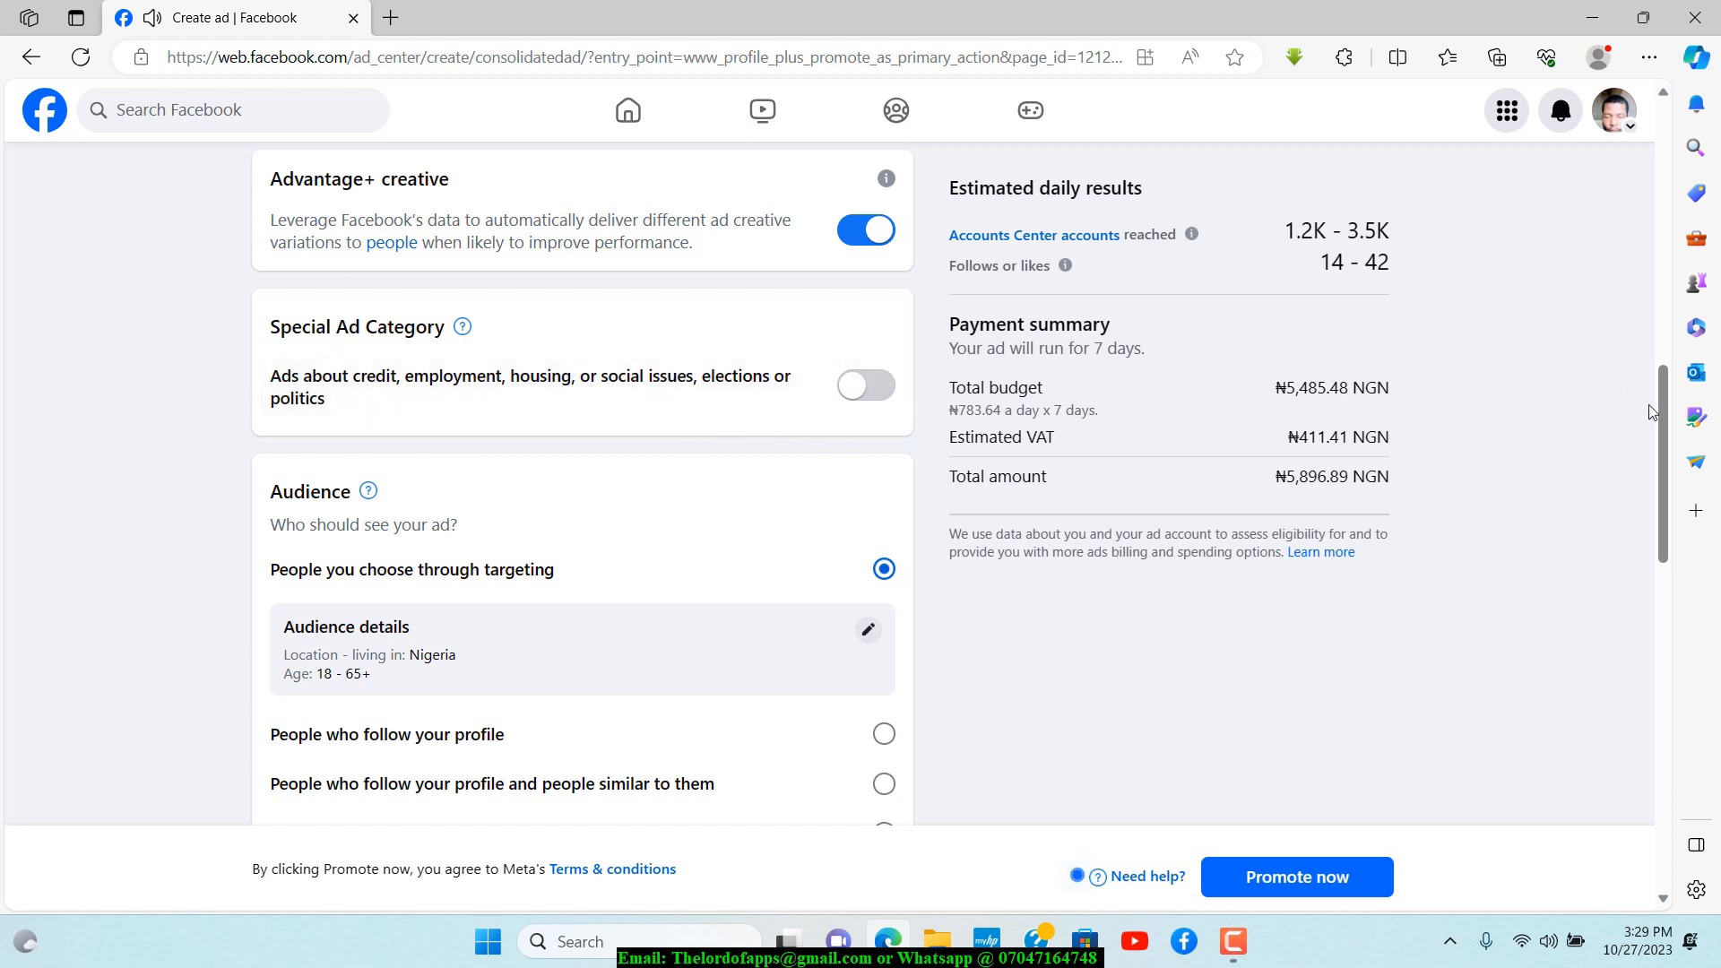
{"action": "left_click_drag", "start_coordinate": [1659, 416], "coordinate": [1667, 468]}
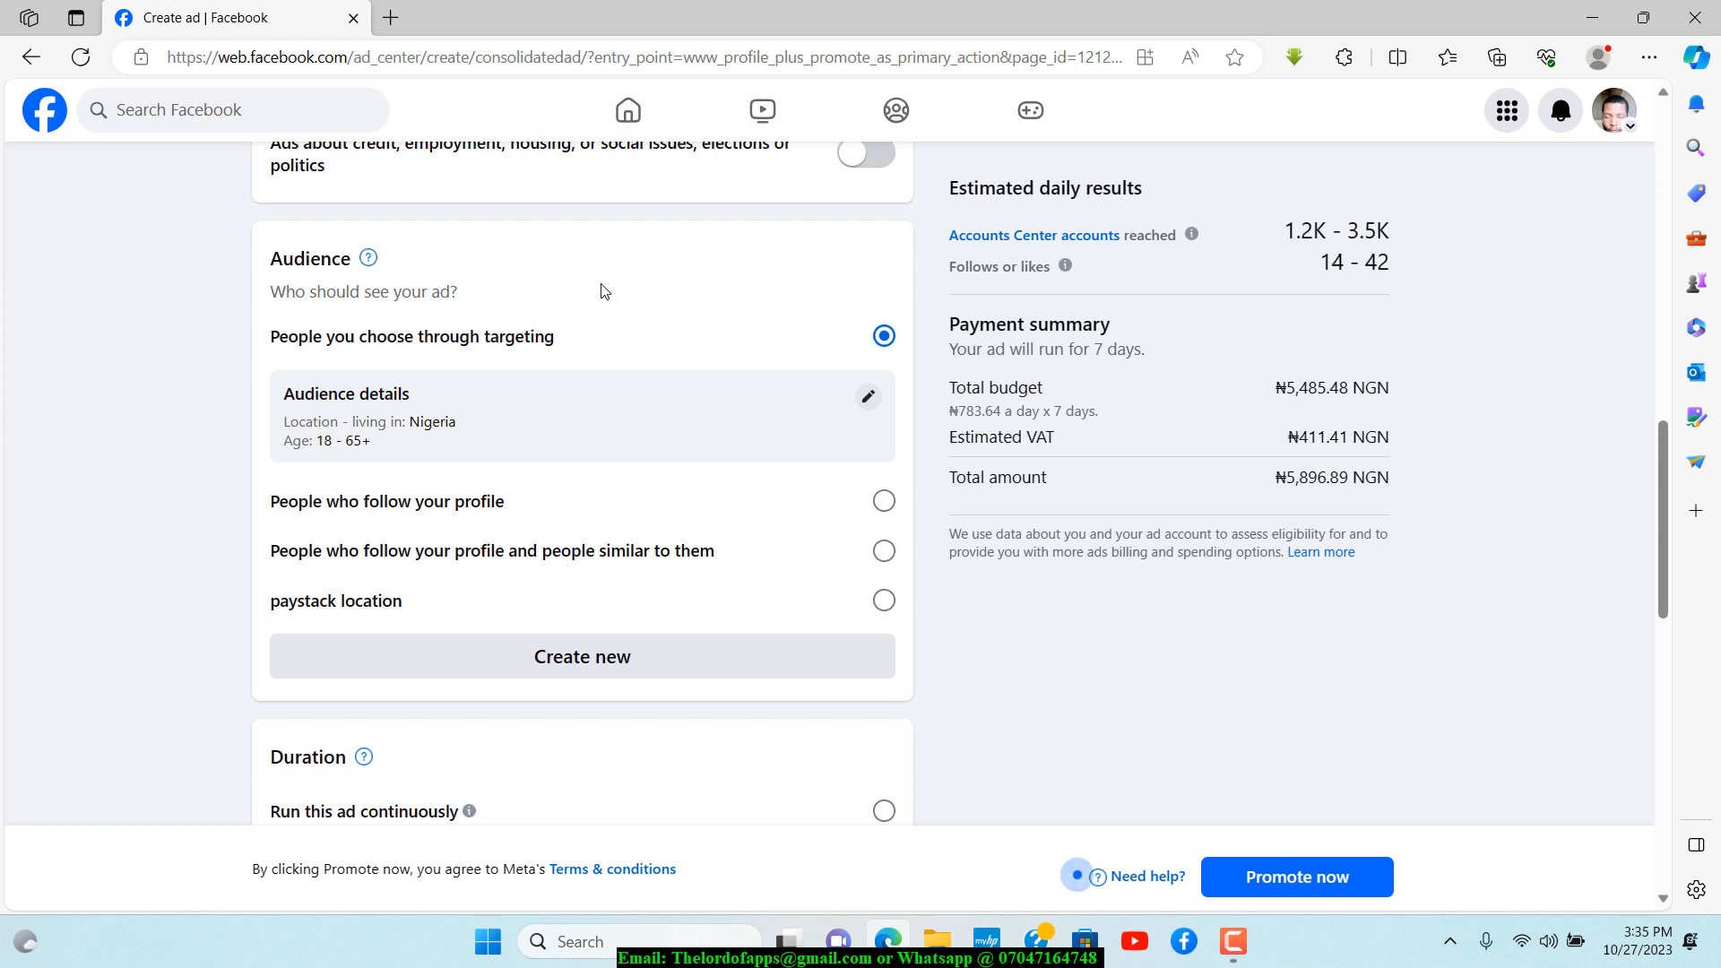
{"action": "left_click", "coordinate": [884, 341]}
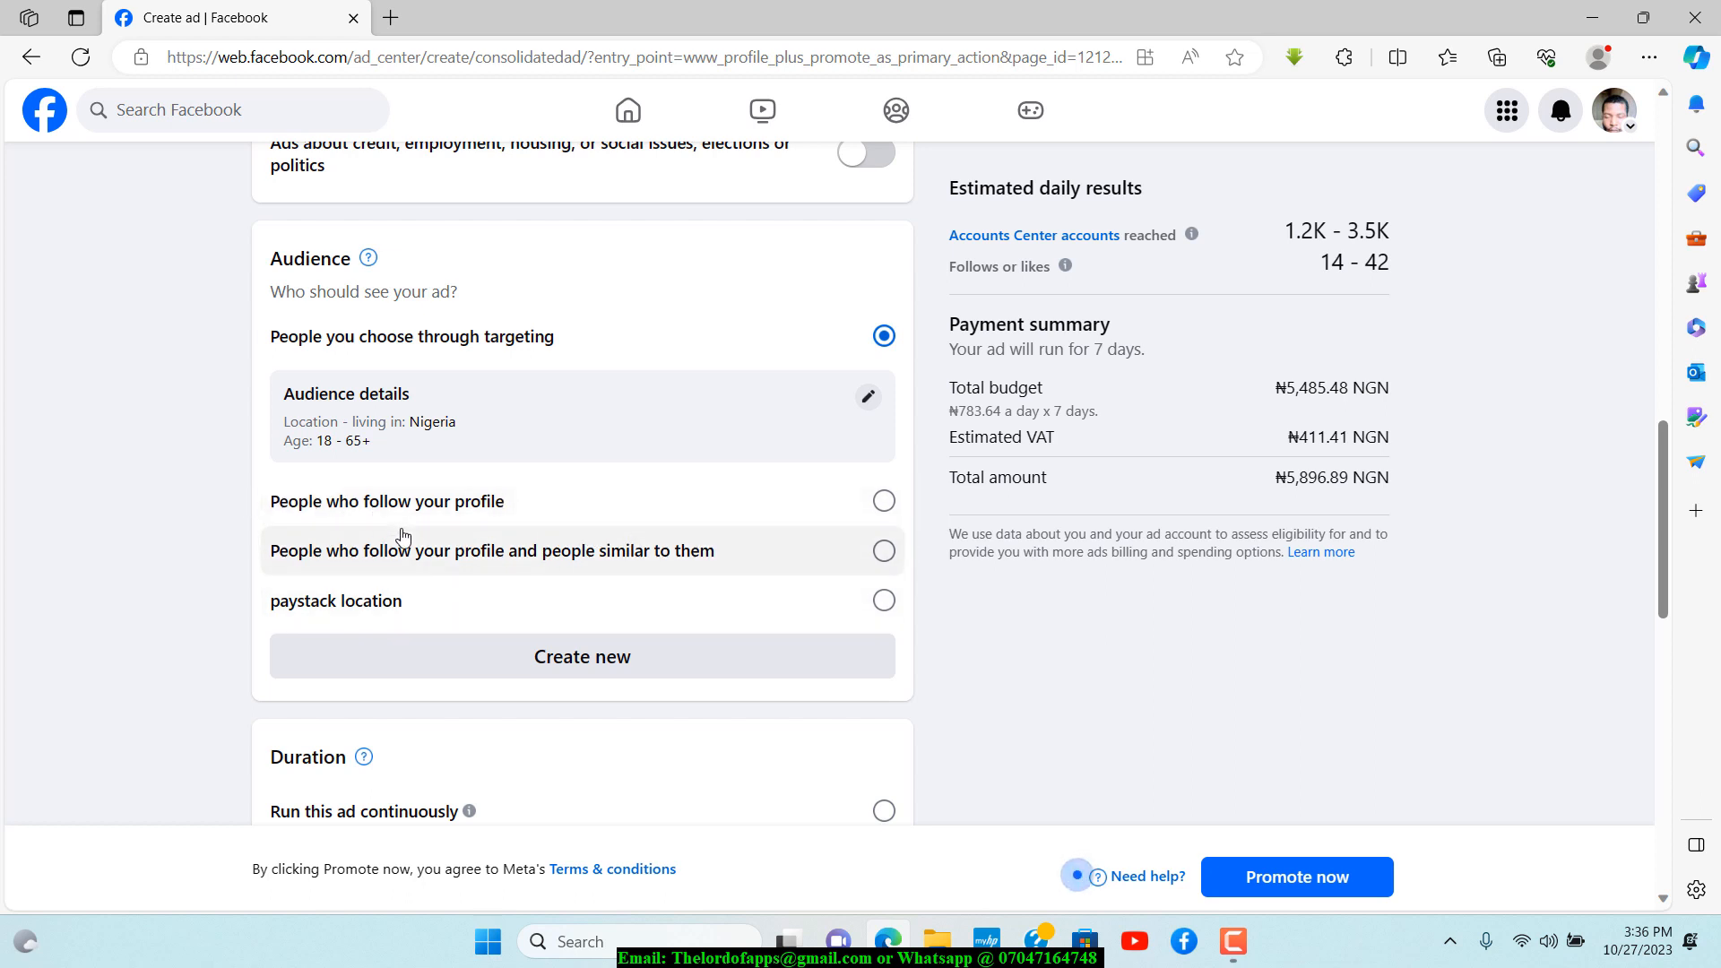
Compare the details of the two profile-follower audience options, ending back on People you choose through targeting
{"action": "left_click", "coordinate": [884, 501]}
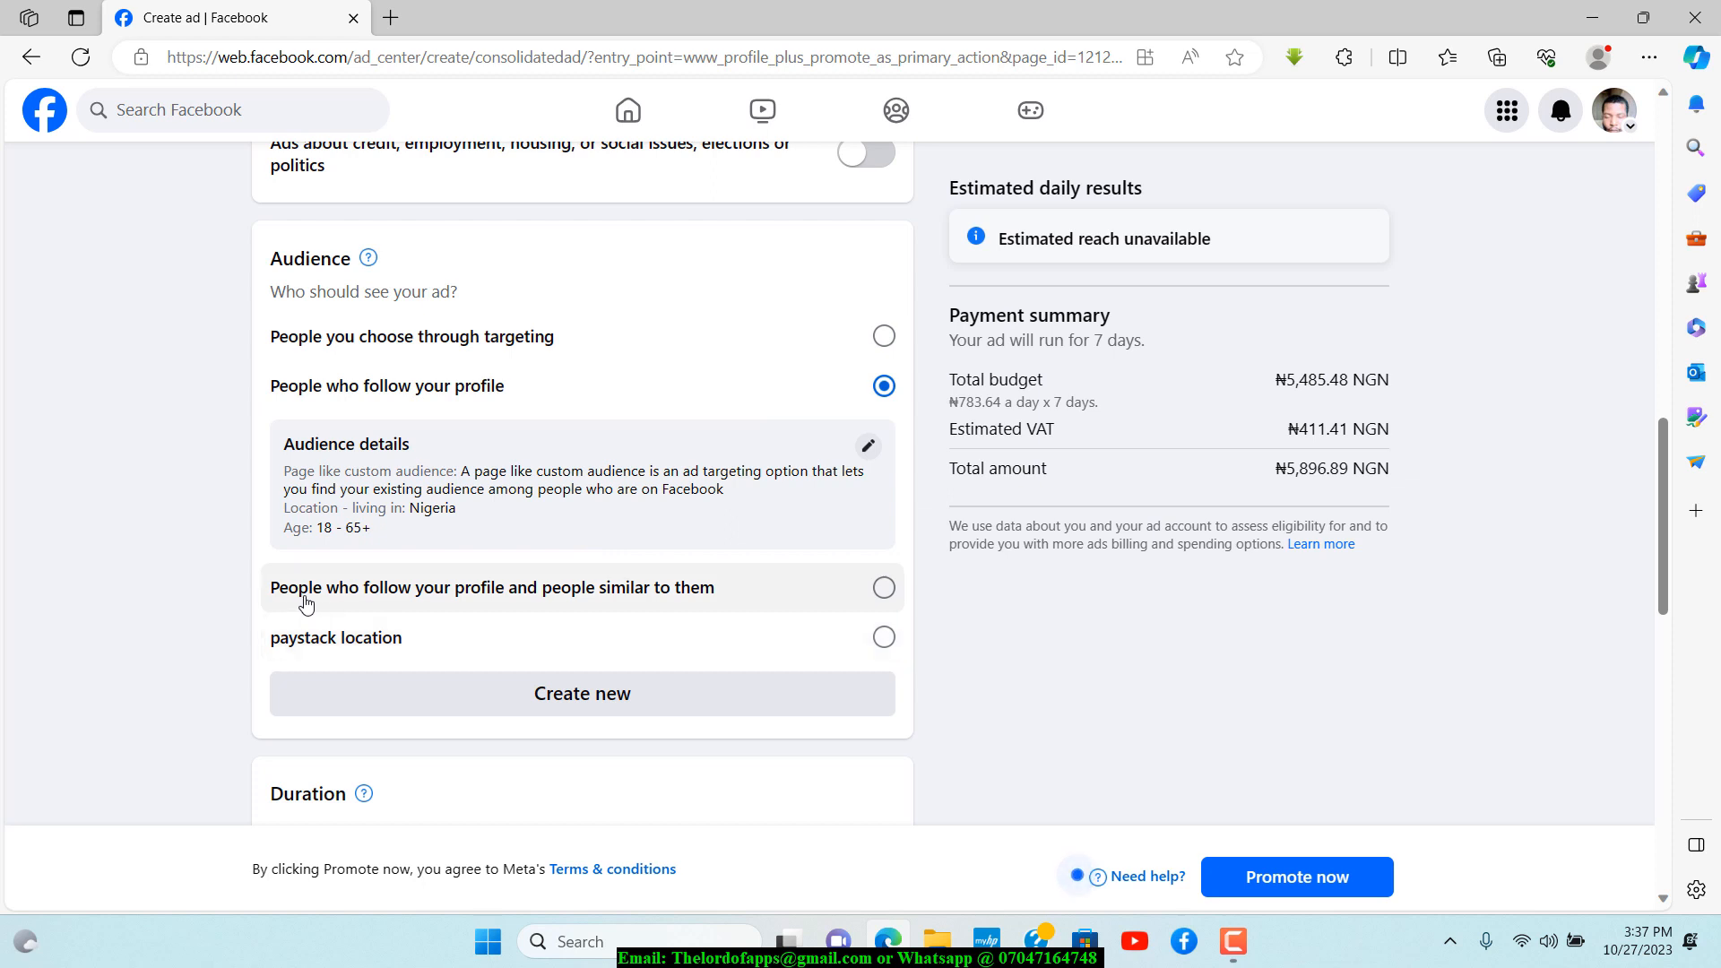
{"action": "left_click", "coordinate": [435, 588]}
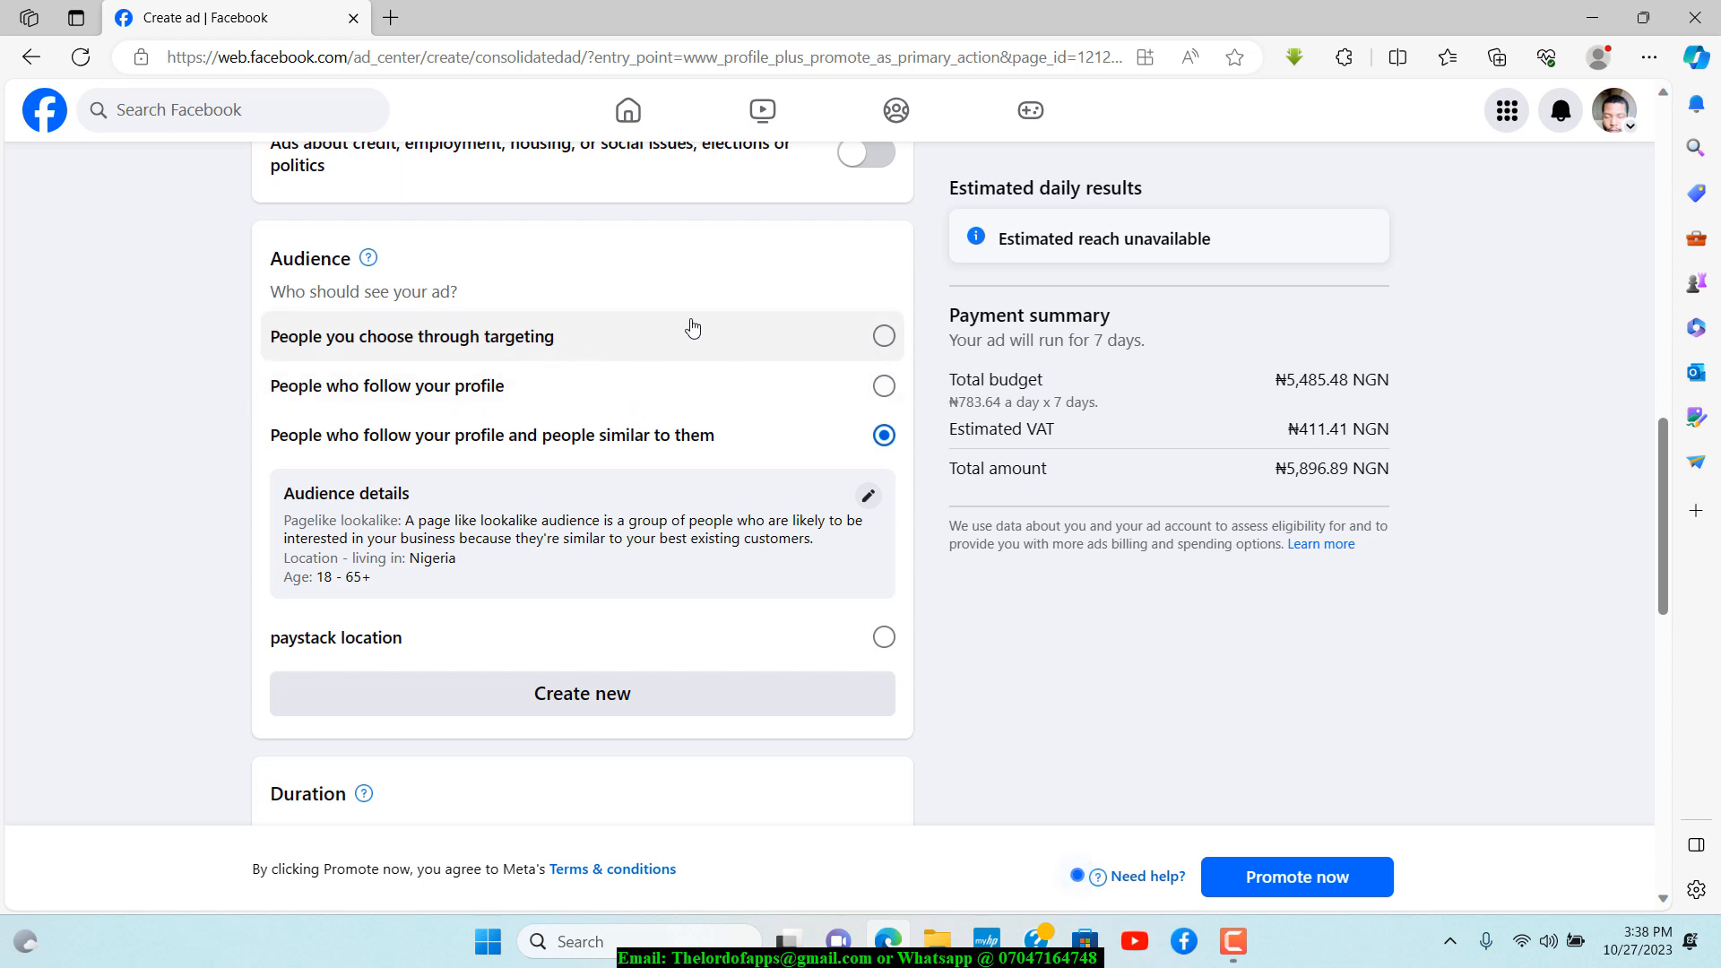
{"action": "left_click", "coordinate": [883, 337]}
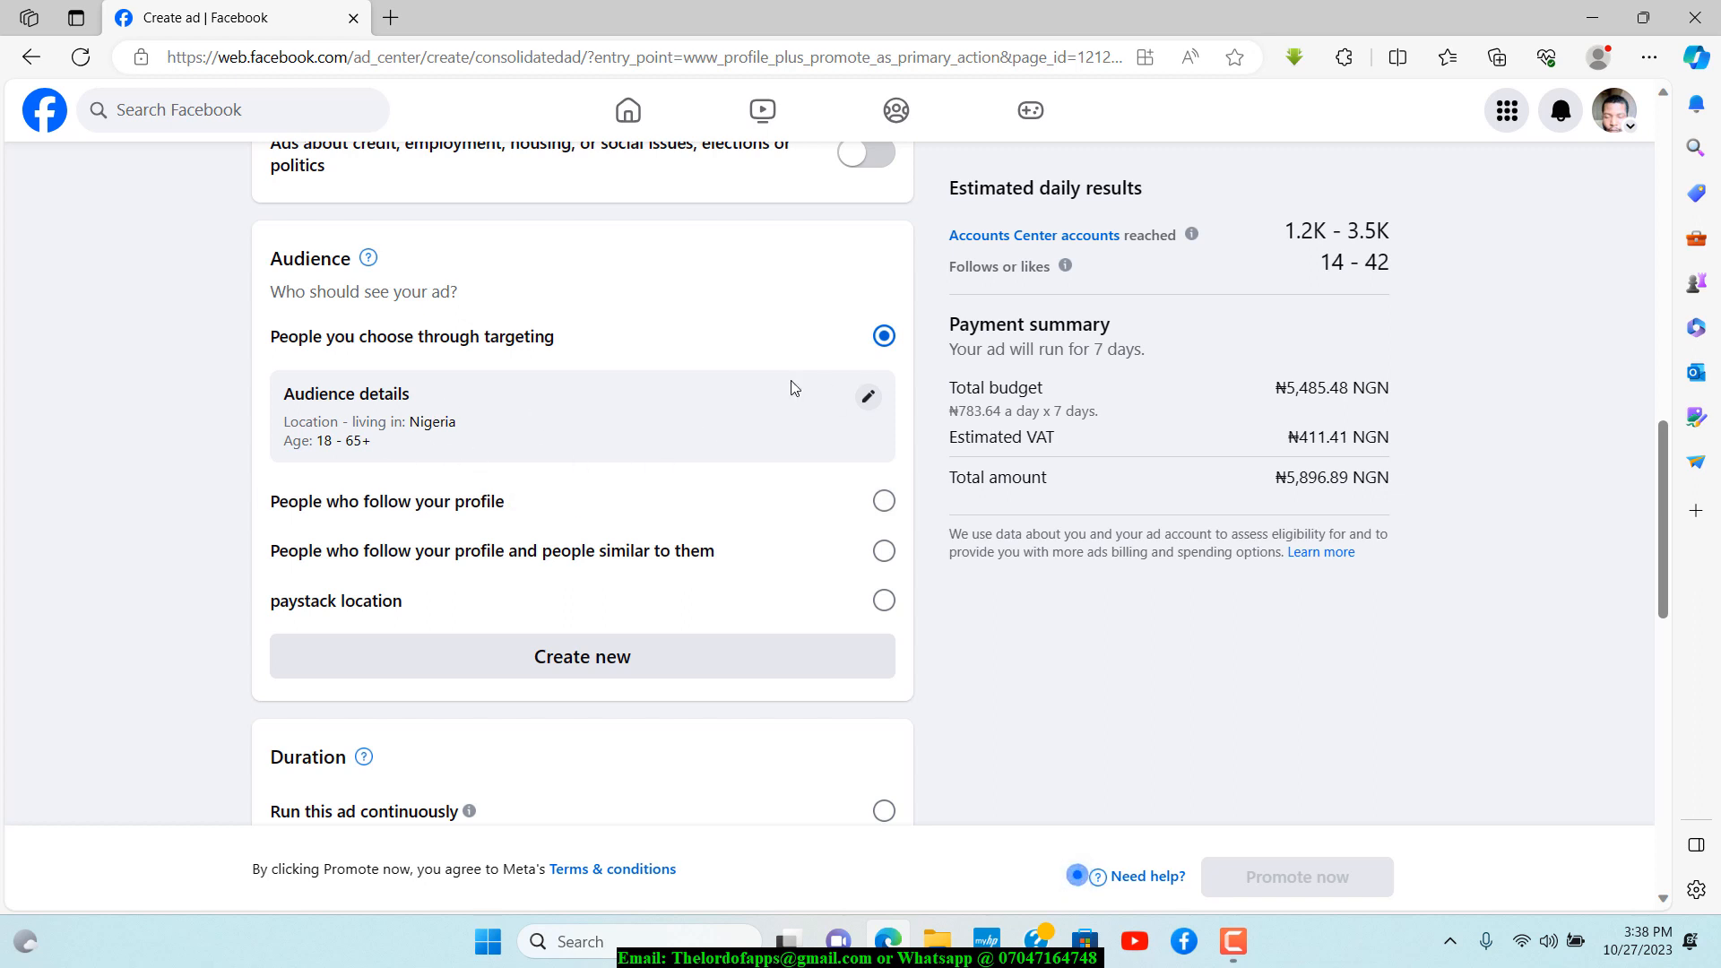
Open the targeted audience's details for editing, try the Men and Women gender options, and set the gender to All
{"action": "left_click", "coordinate": [869, 399]}
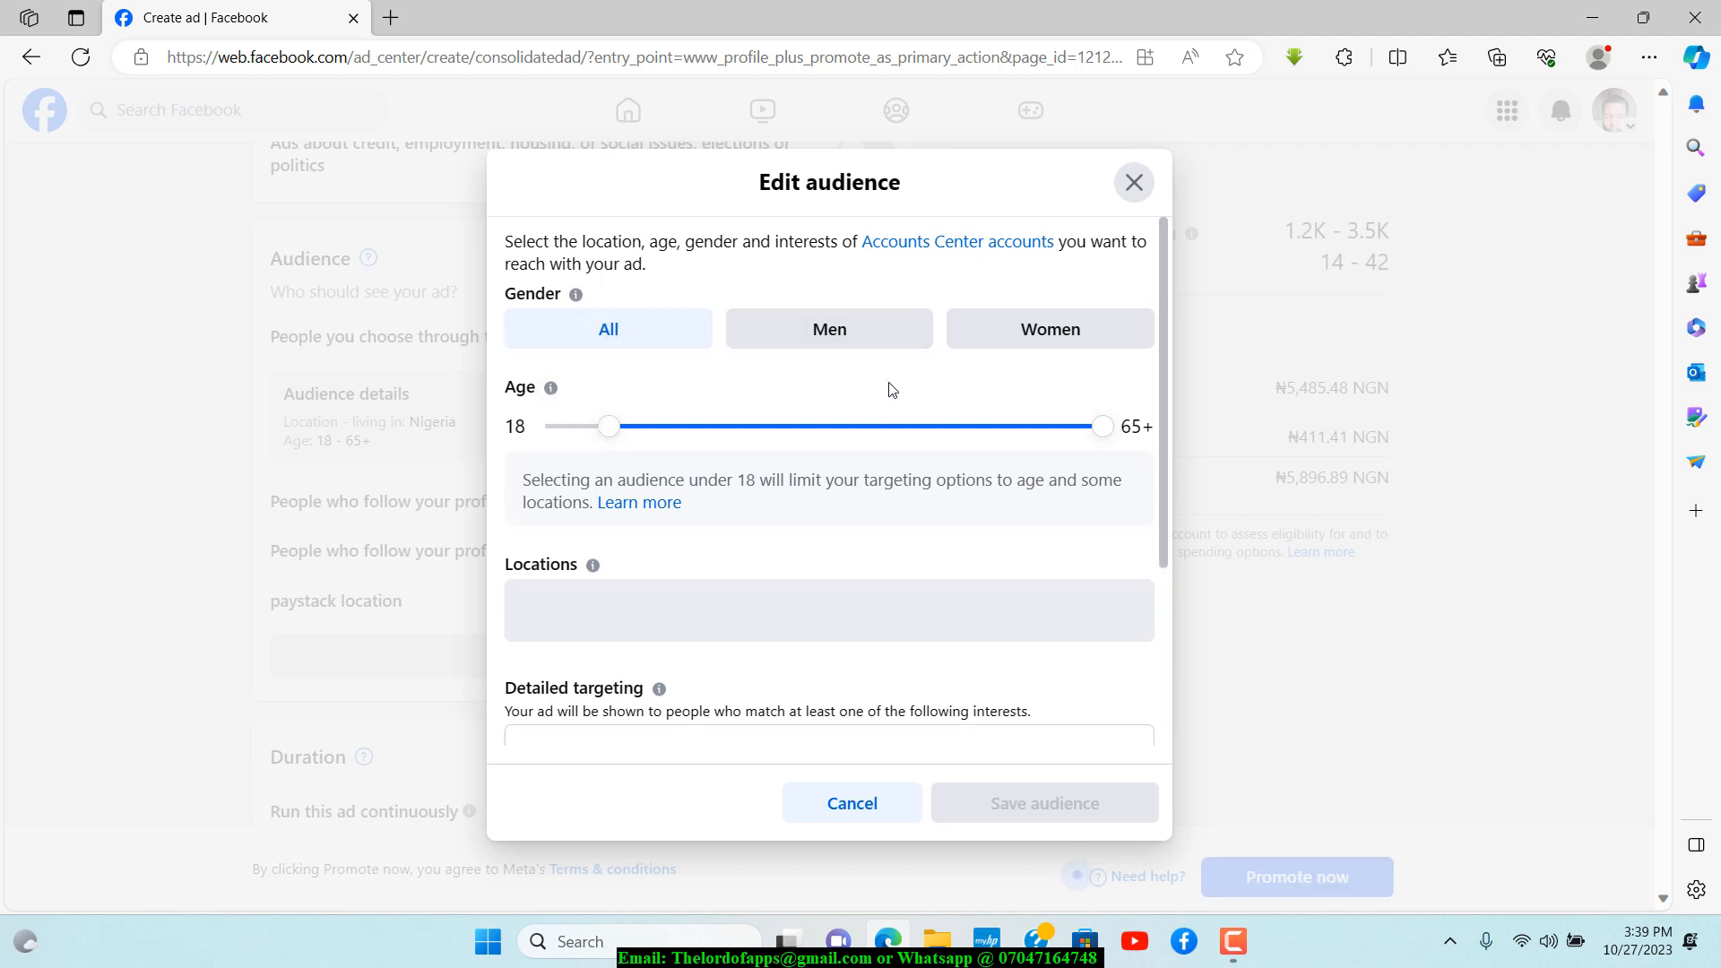
{"action": "left_click", "coordinate": [825, 330]}
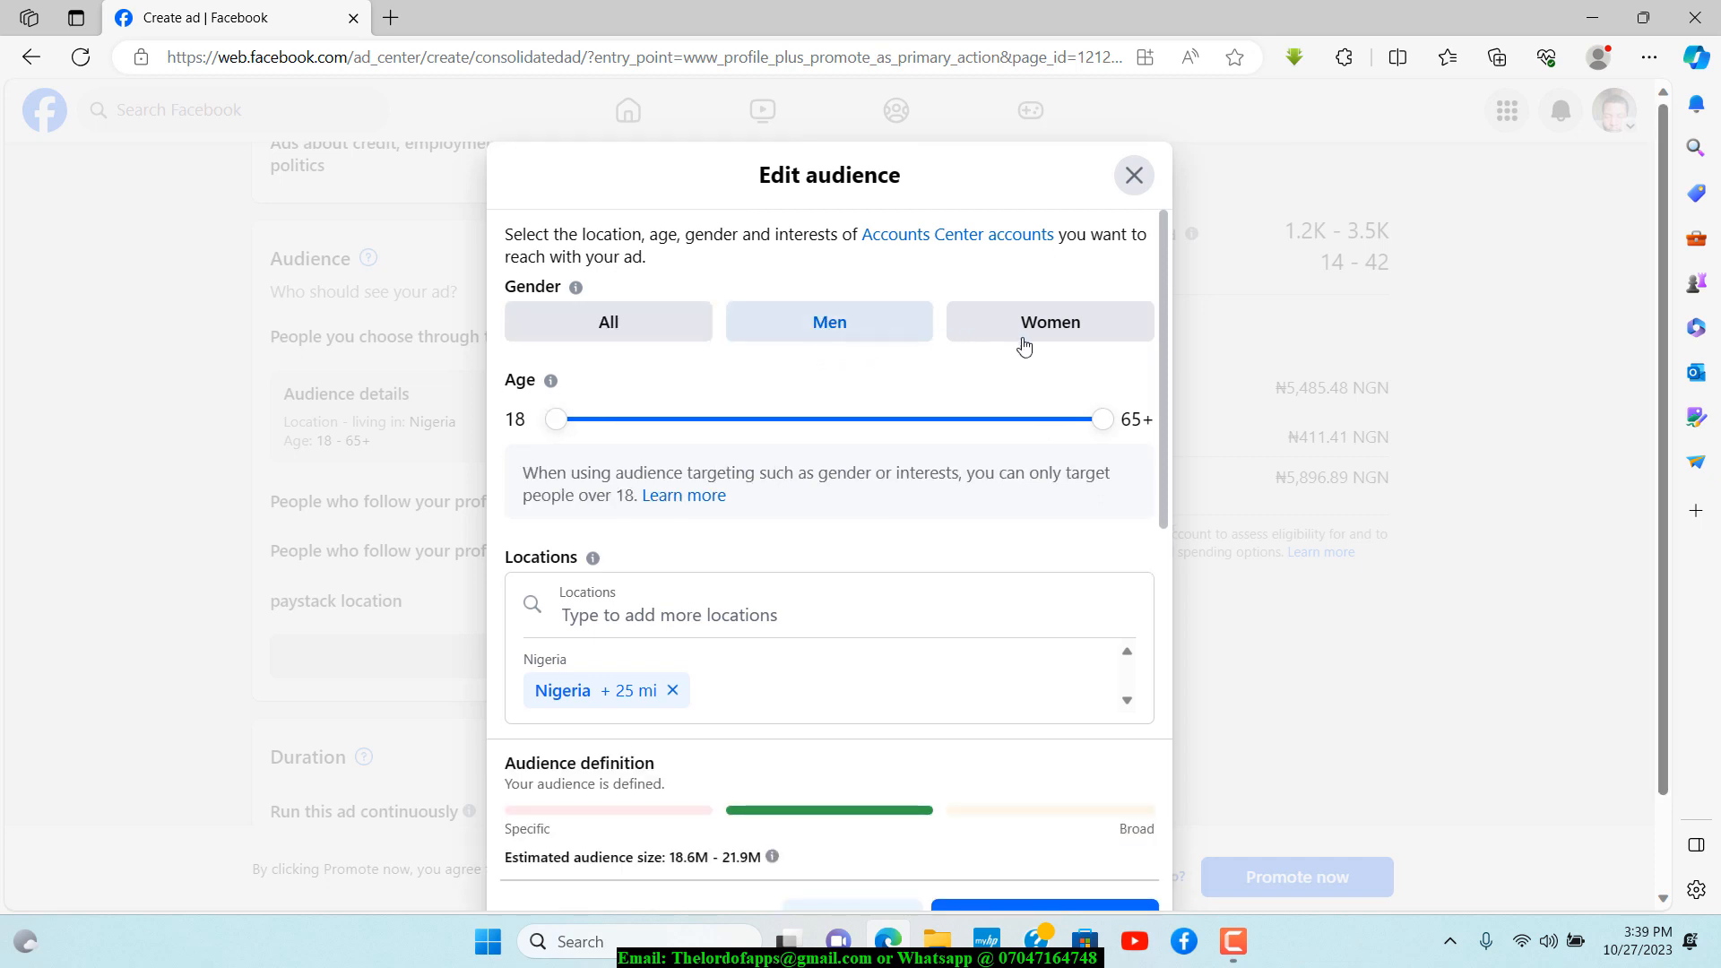
{"action": "left_click", "coordinate": [1063, 330]}
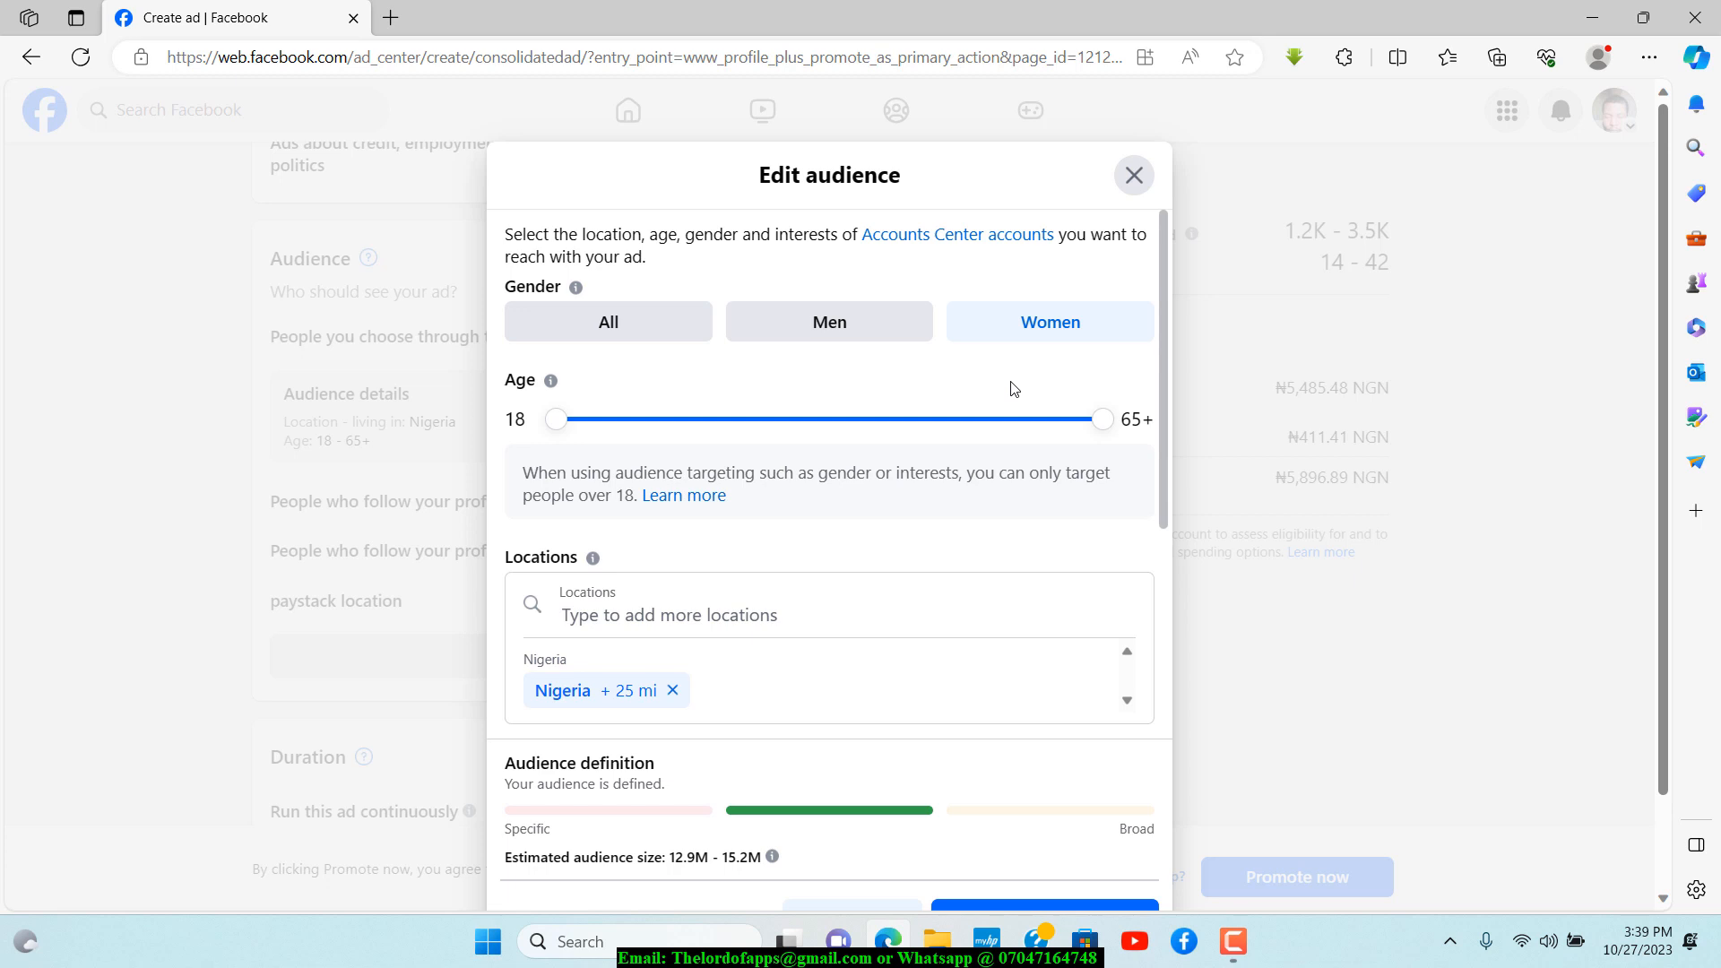
{"action": "left_click", "coordinate": [634, 324]}
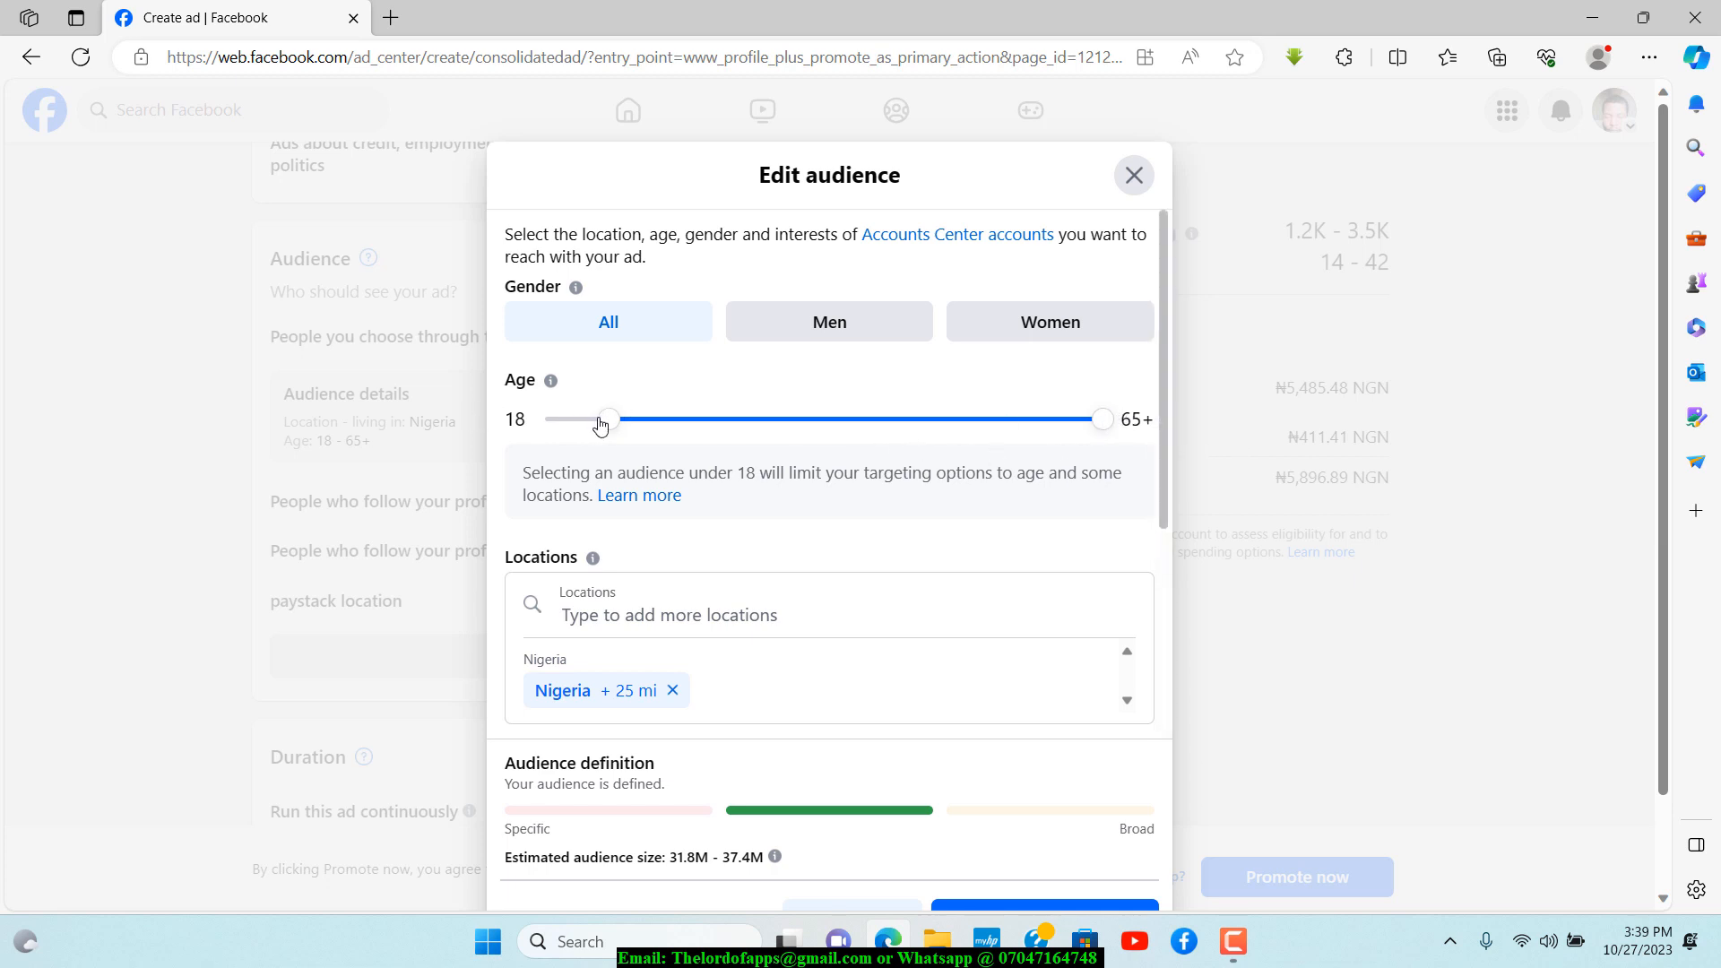
{"action": "mouse_move", "coordinate": [607, 428]}
{"action": "left_mouse_down"}
{"action": "mouse_move", "coordinate": [576, 429]}
{"action": "mouse_move", "coordinate": [601, 428]}
{"action": "left_mouse_up"}
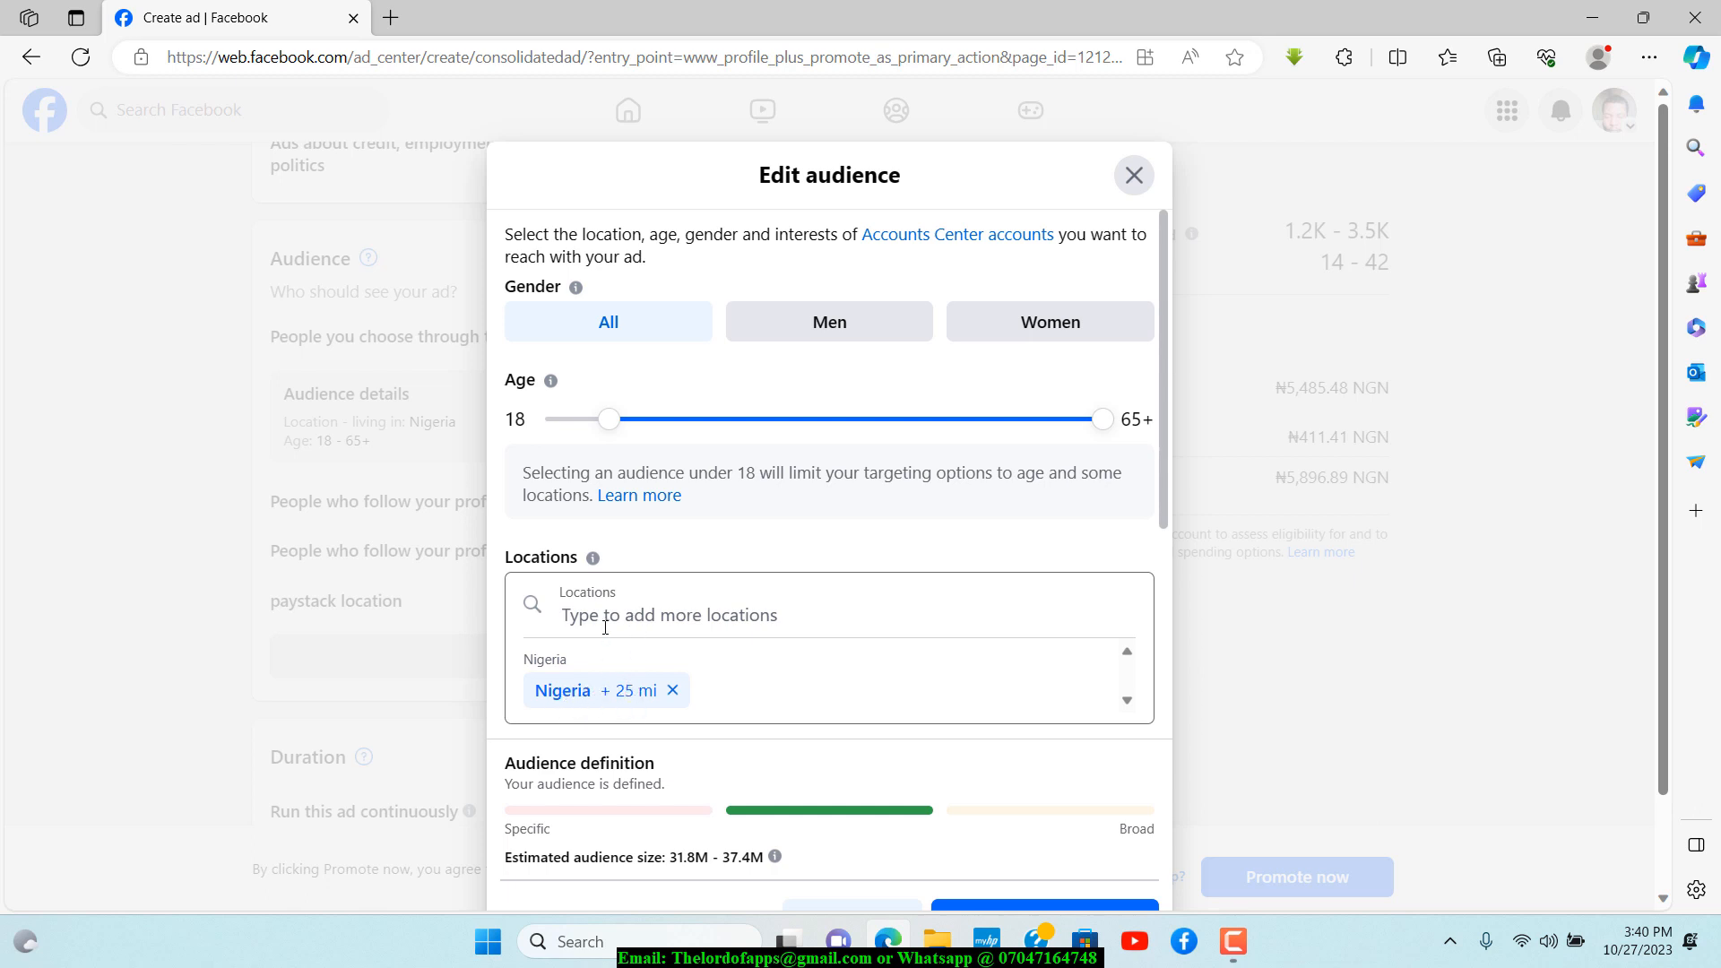
Add the countries Kenya and Ghana to the audience's locations
{"action": "left_click", "coordinate": [630, 615]}
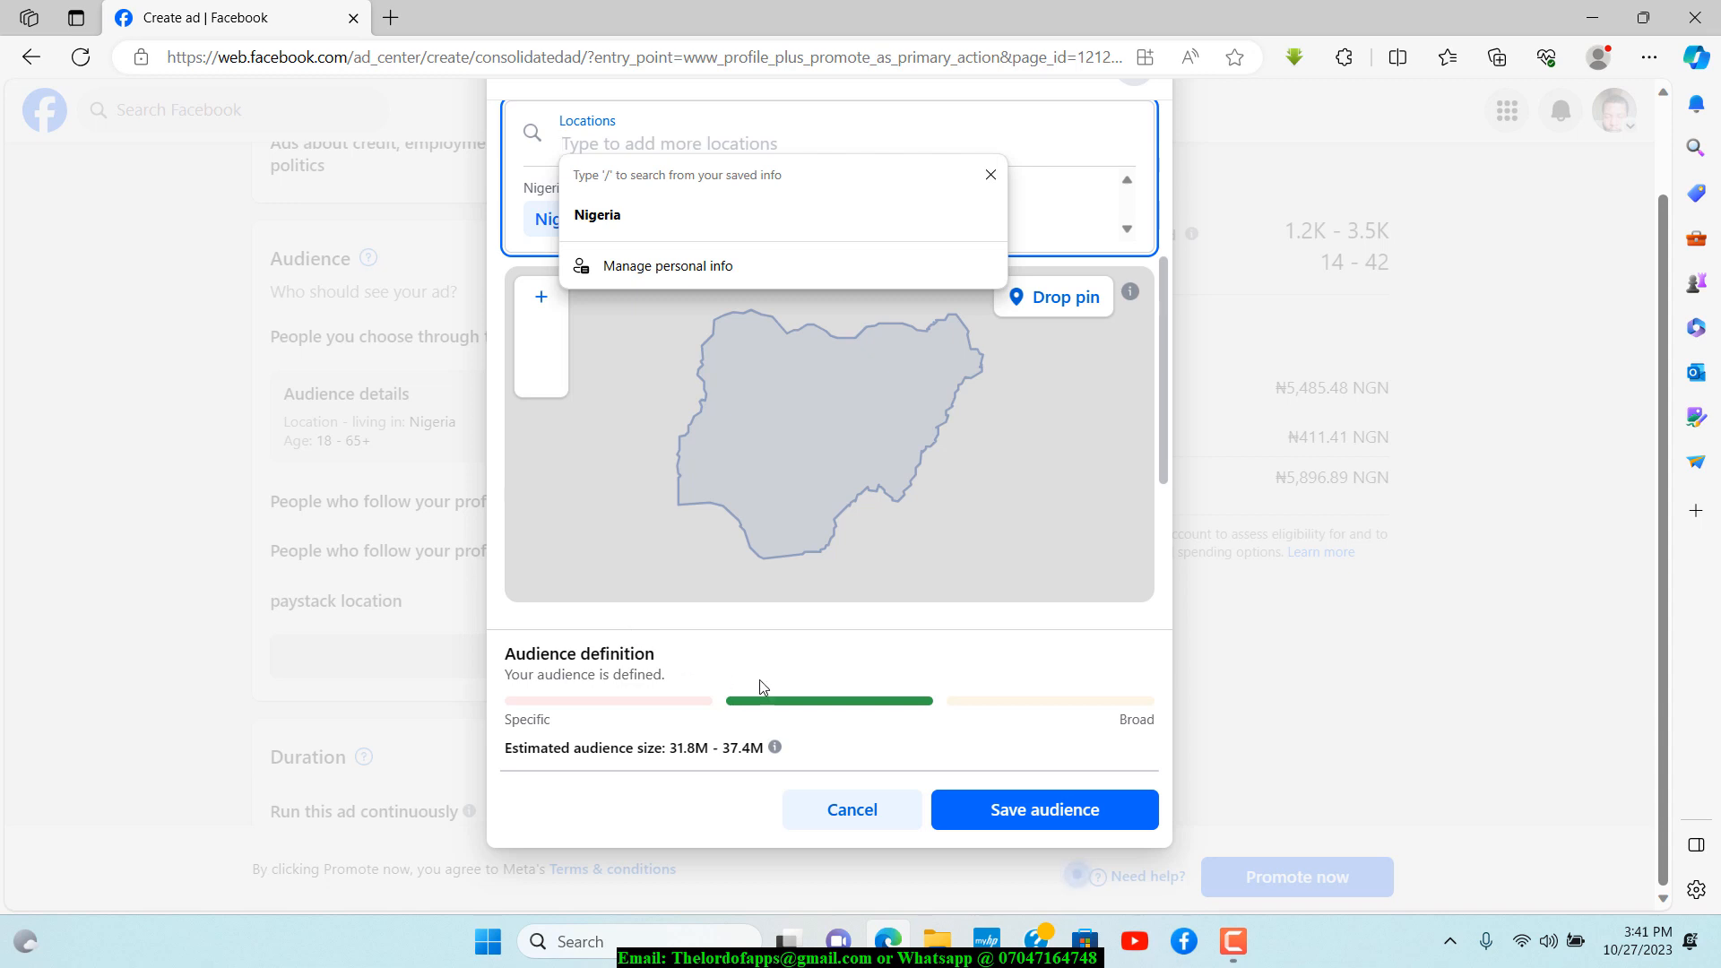
{"action": "type", "text": "Kenya"}
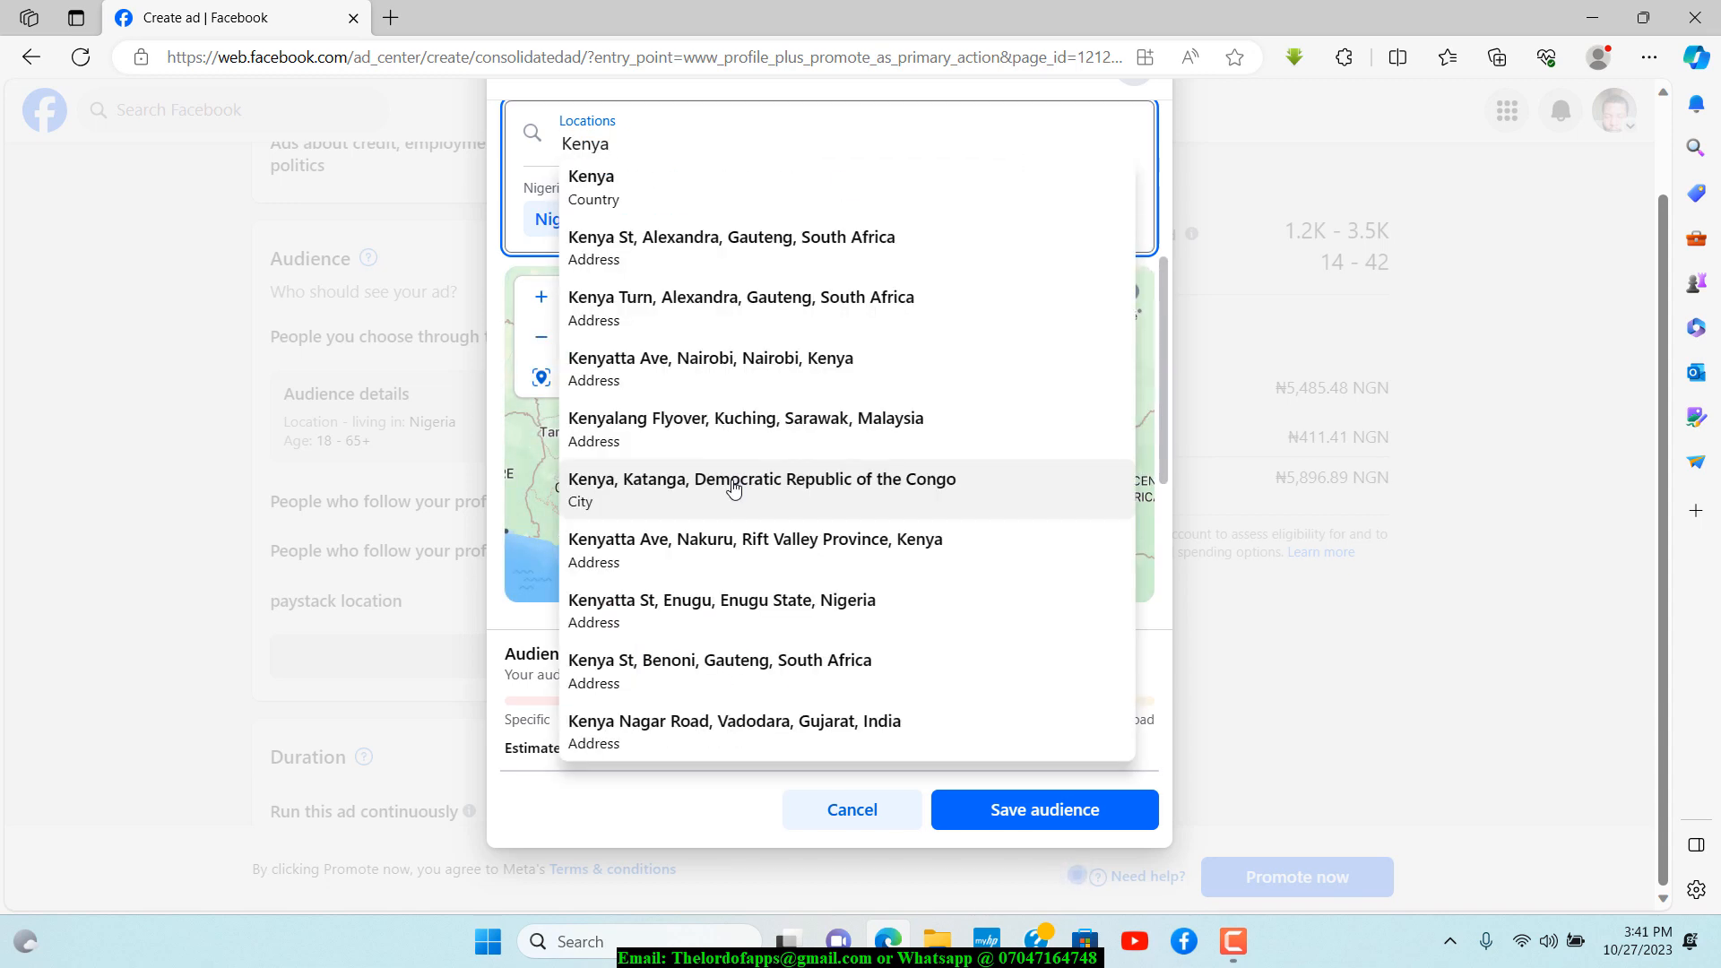
{"action": "left_click", "coordinate": [617, 195]}
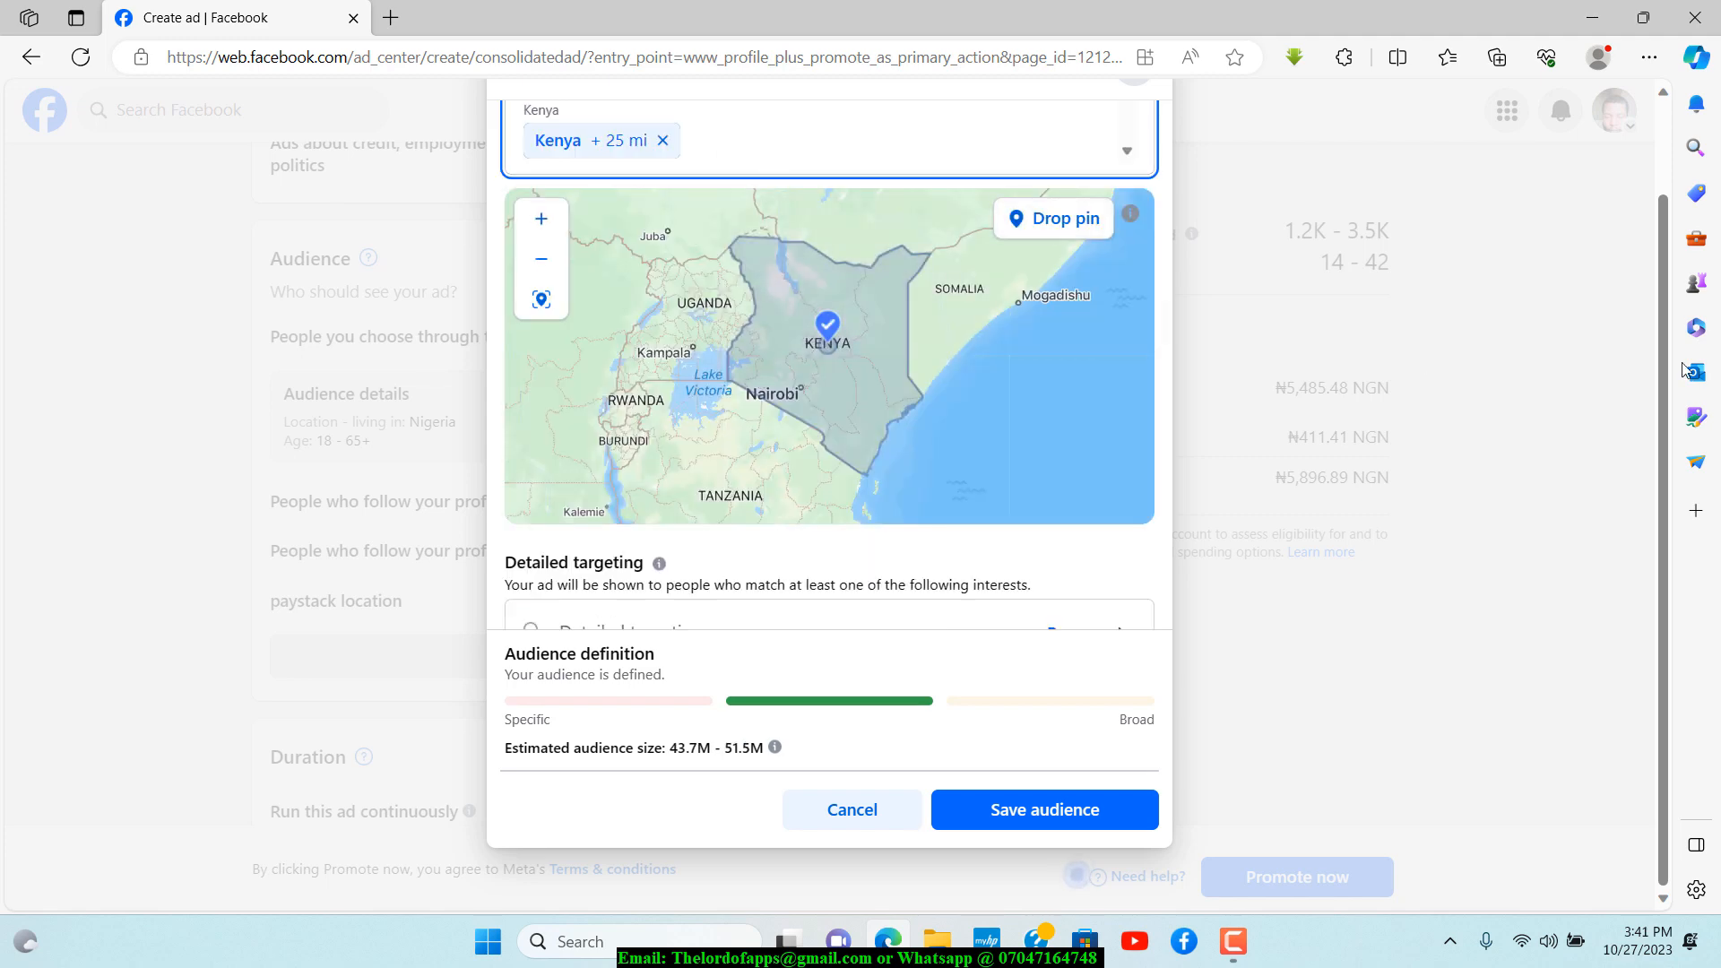
{"action": "scroll", "coordinate": [1165, 384], "scroll_direction": "up", "scroll_amount": 3}
{"action": "scroll", "coordinate": [1164, 343], "scroll_direction": "up", "scroll_amount": 1}
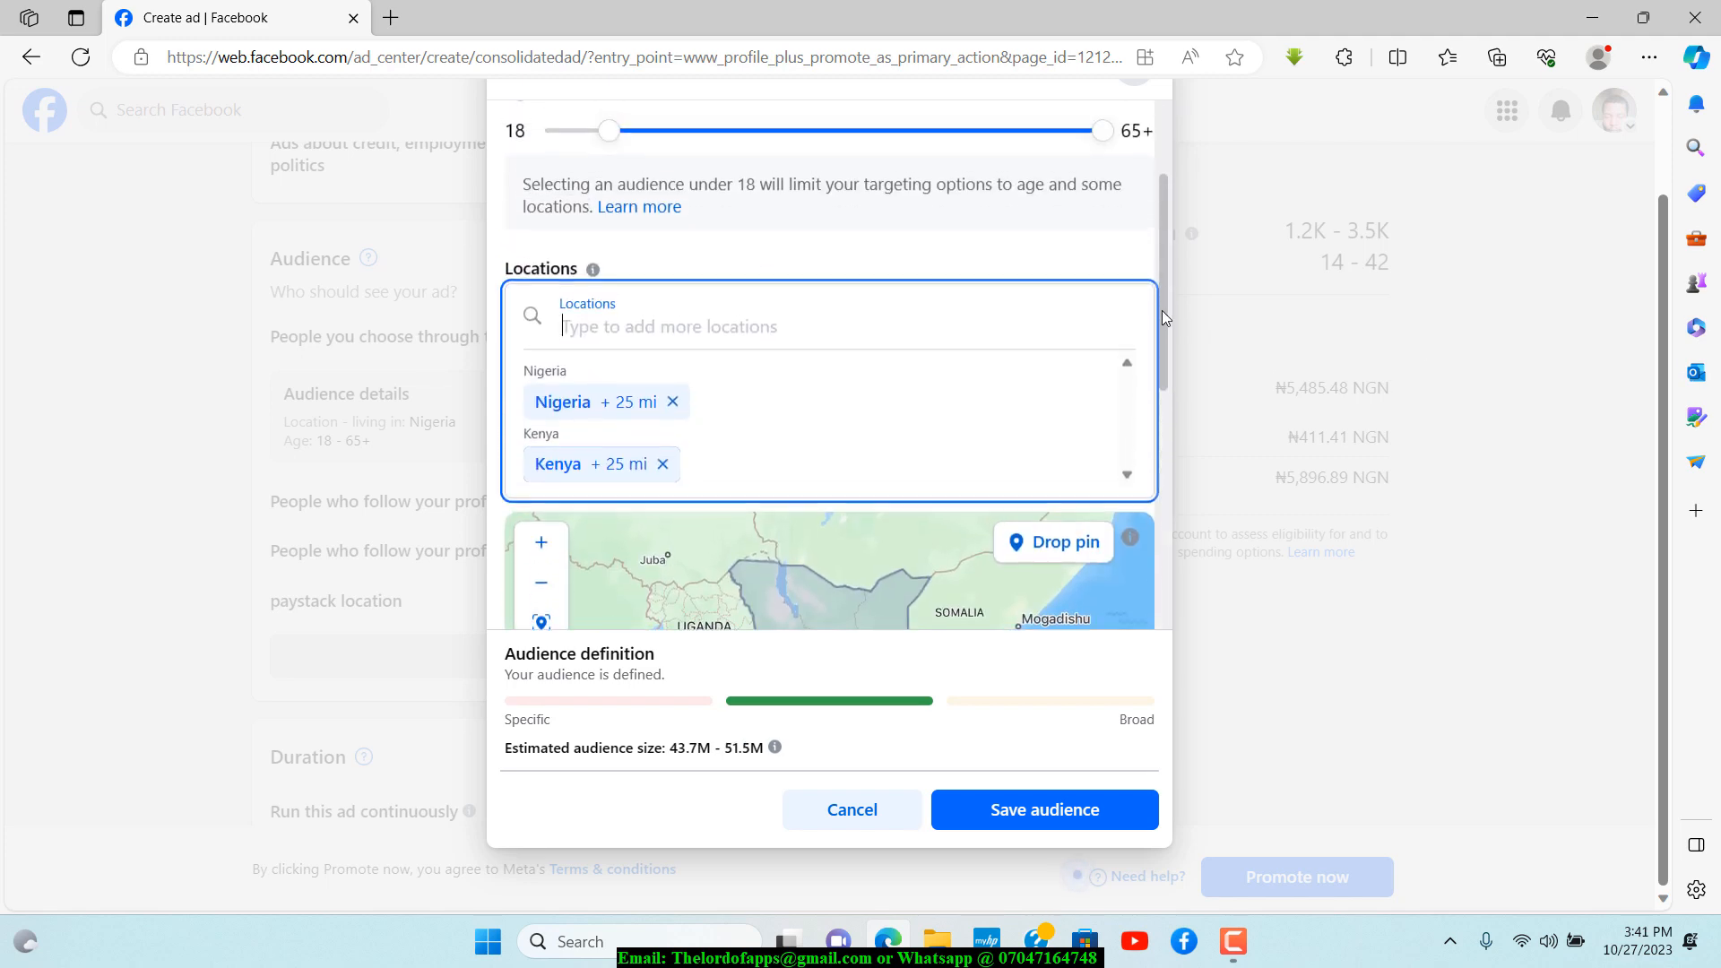
{"action": "left_click", "coordinate": [604, 324]}
{"action": "type", "text": "Ghana"}
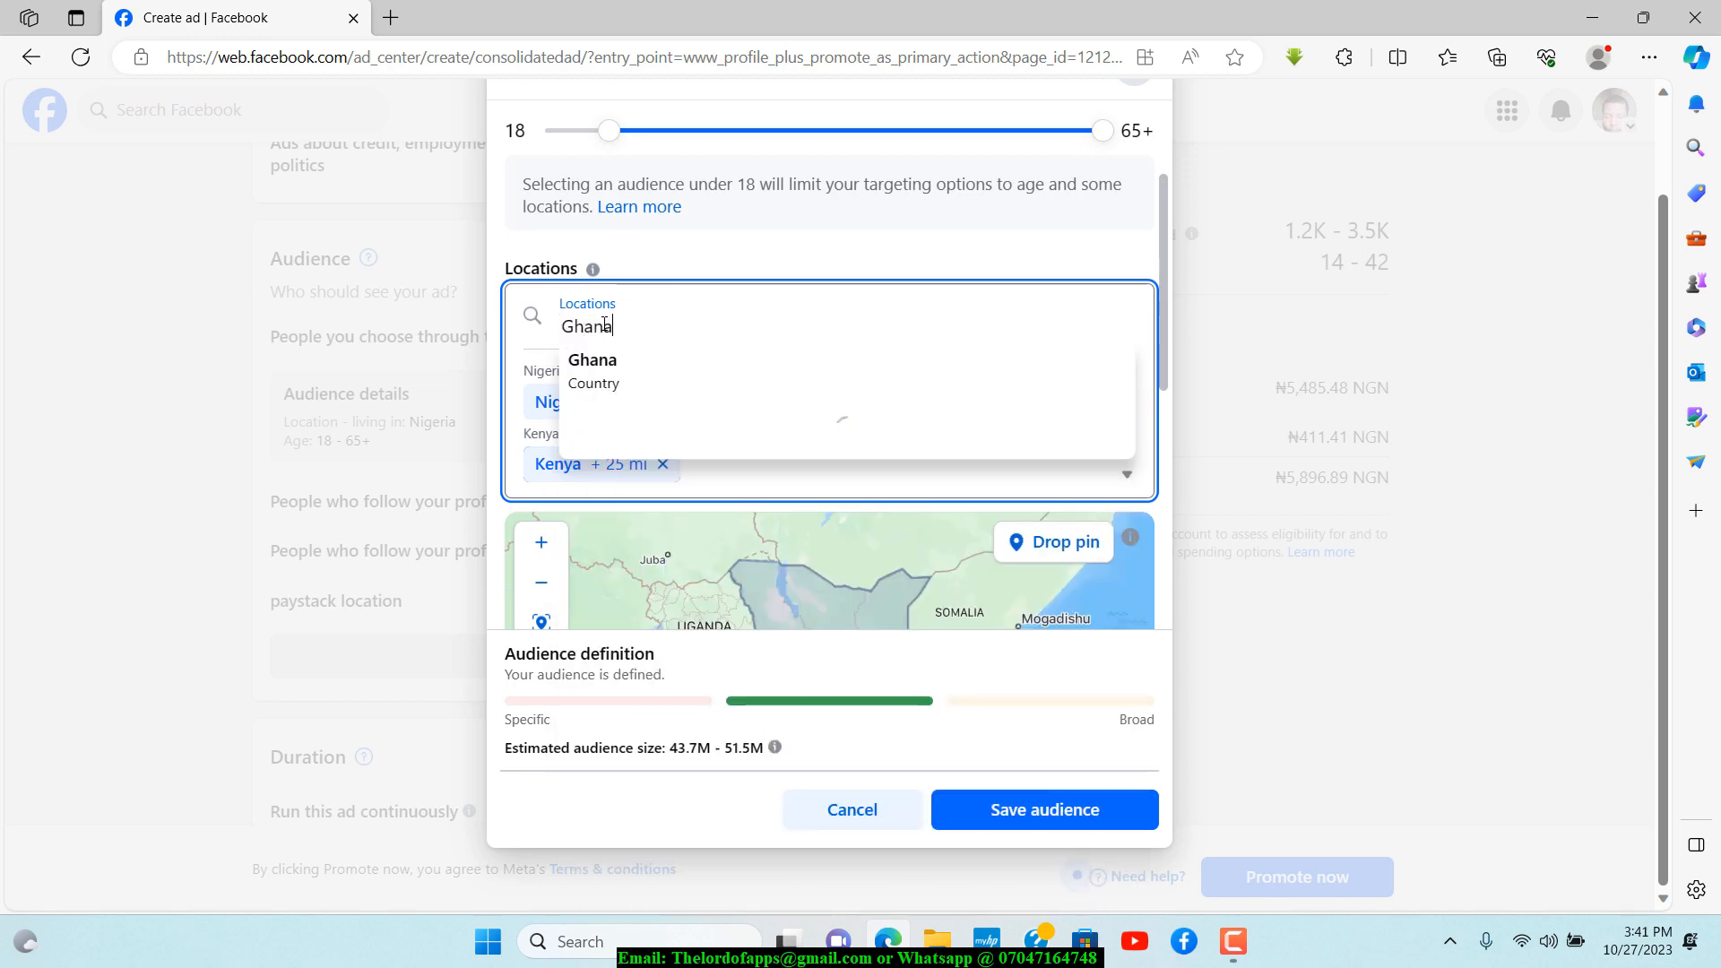
{"action": "left_click", "coordinate": [605, 376]}
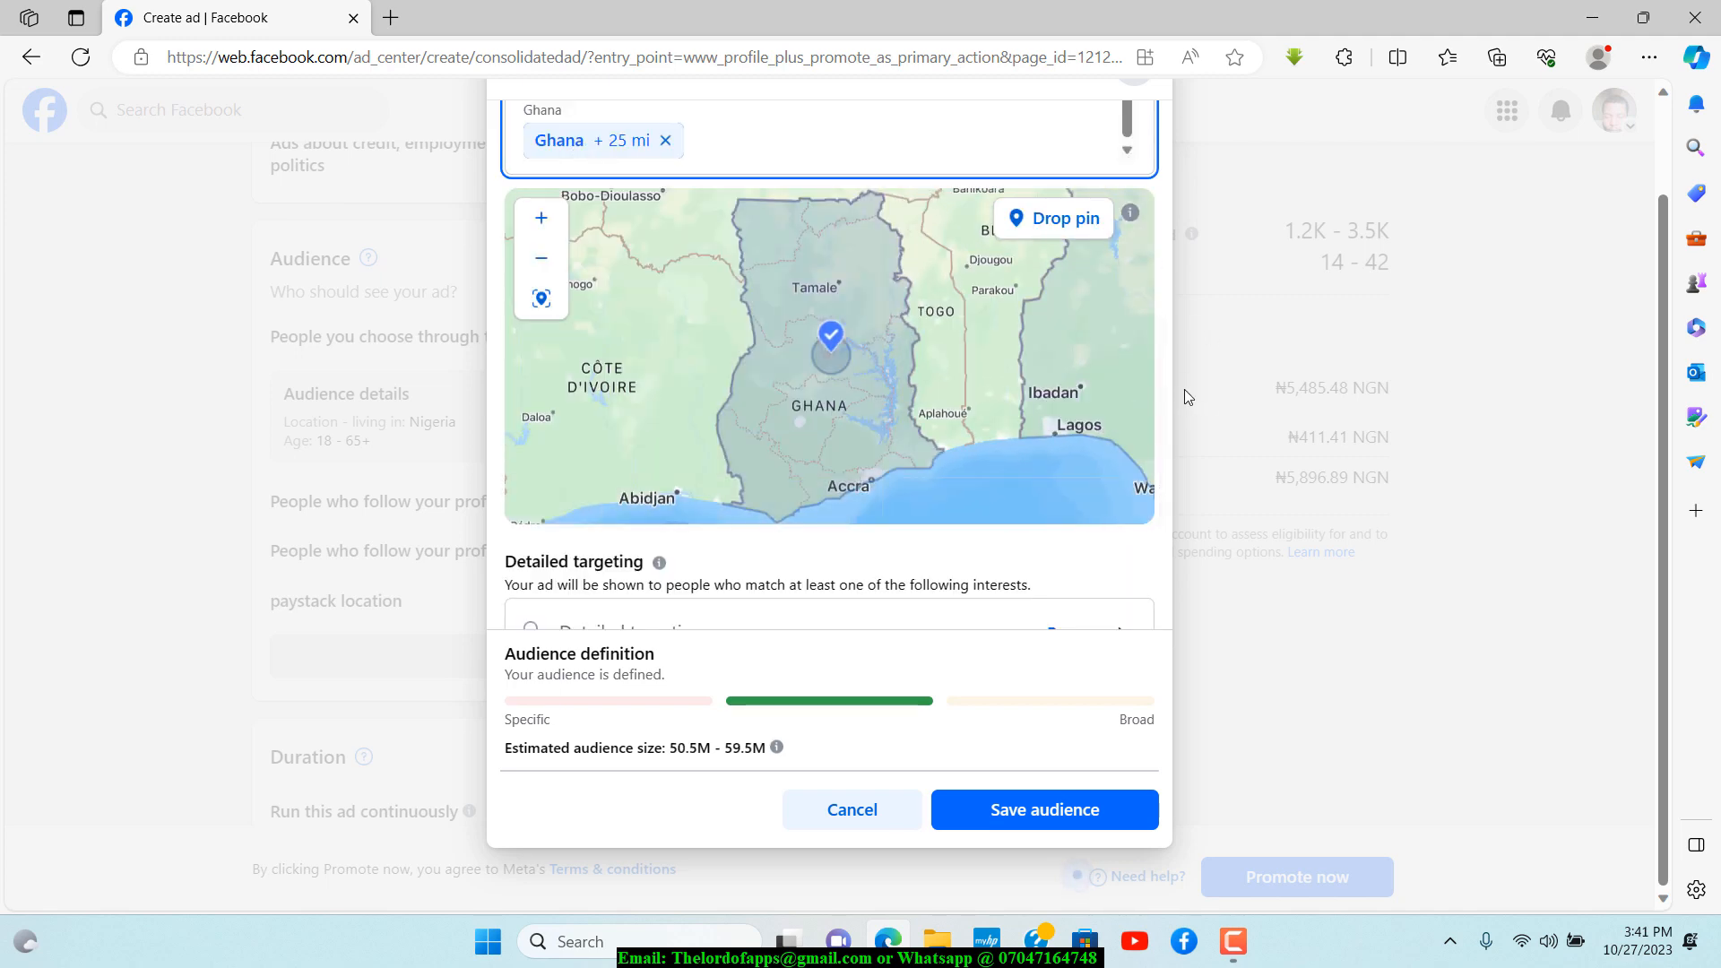
Add the country India to the audience's locations
{"action": "left_click_drag", "start_coordinate": [1165, 373], "coordinate": [1162, 260]}
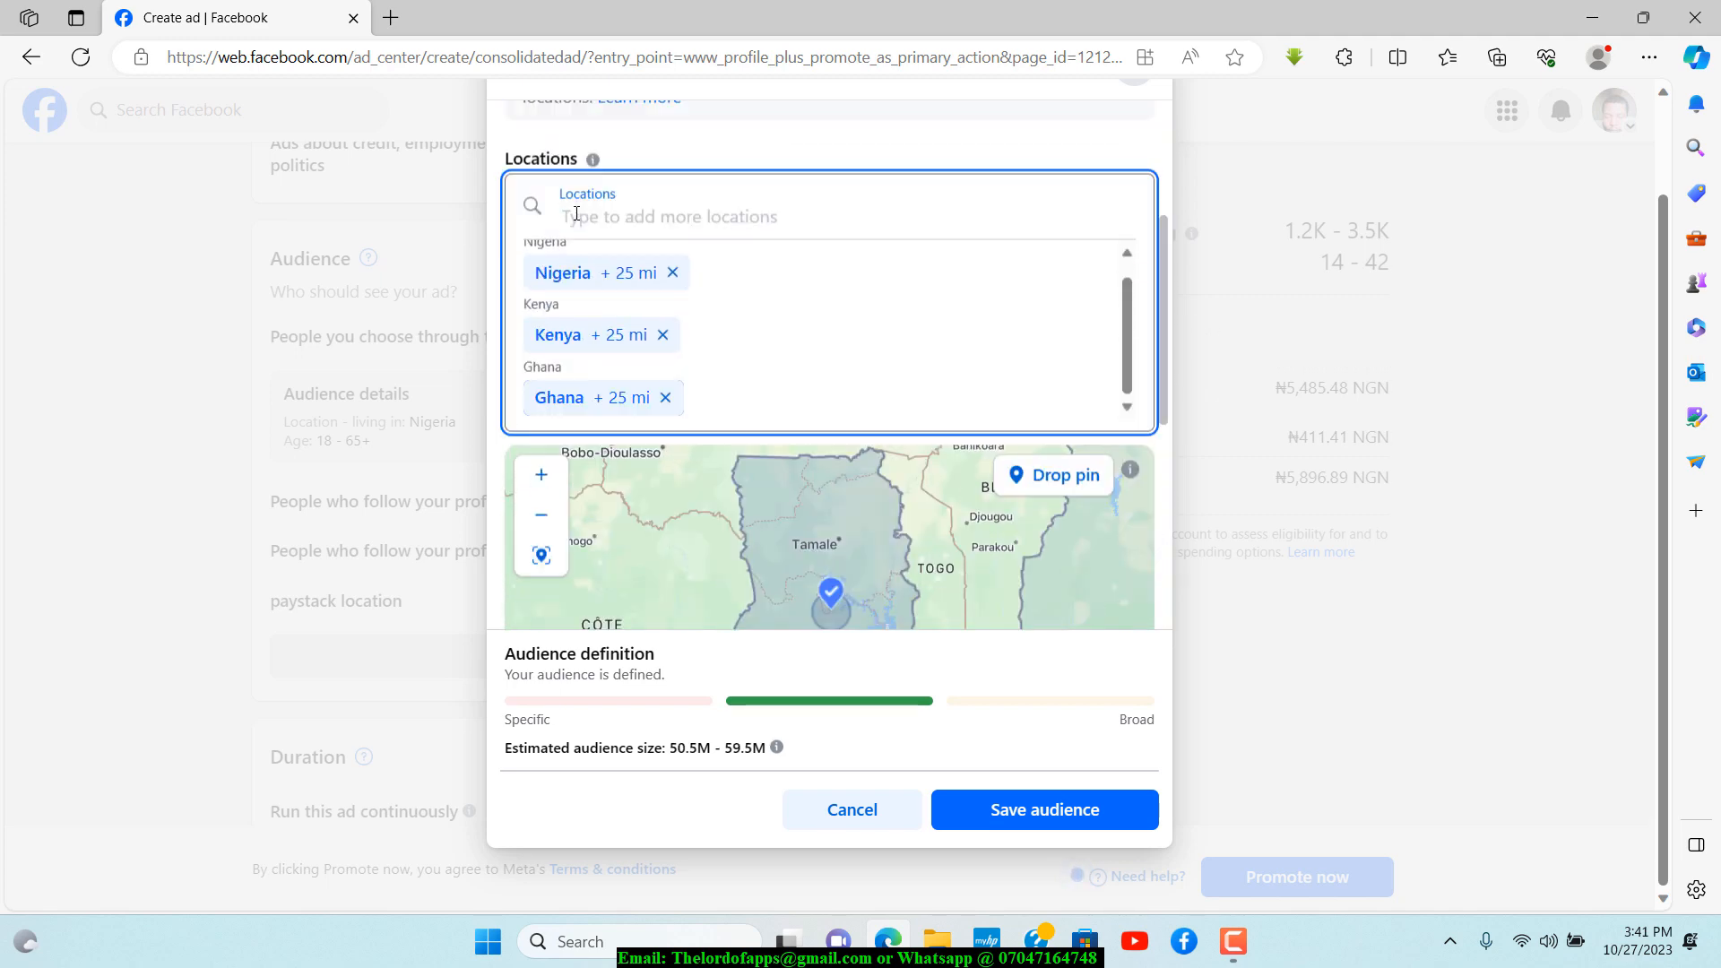
{"action": "left_click", "coordinate": [576, 215]}
{"action": "type", "text": "India"}
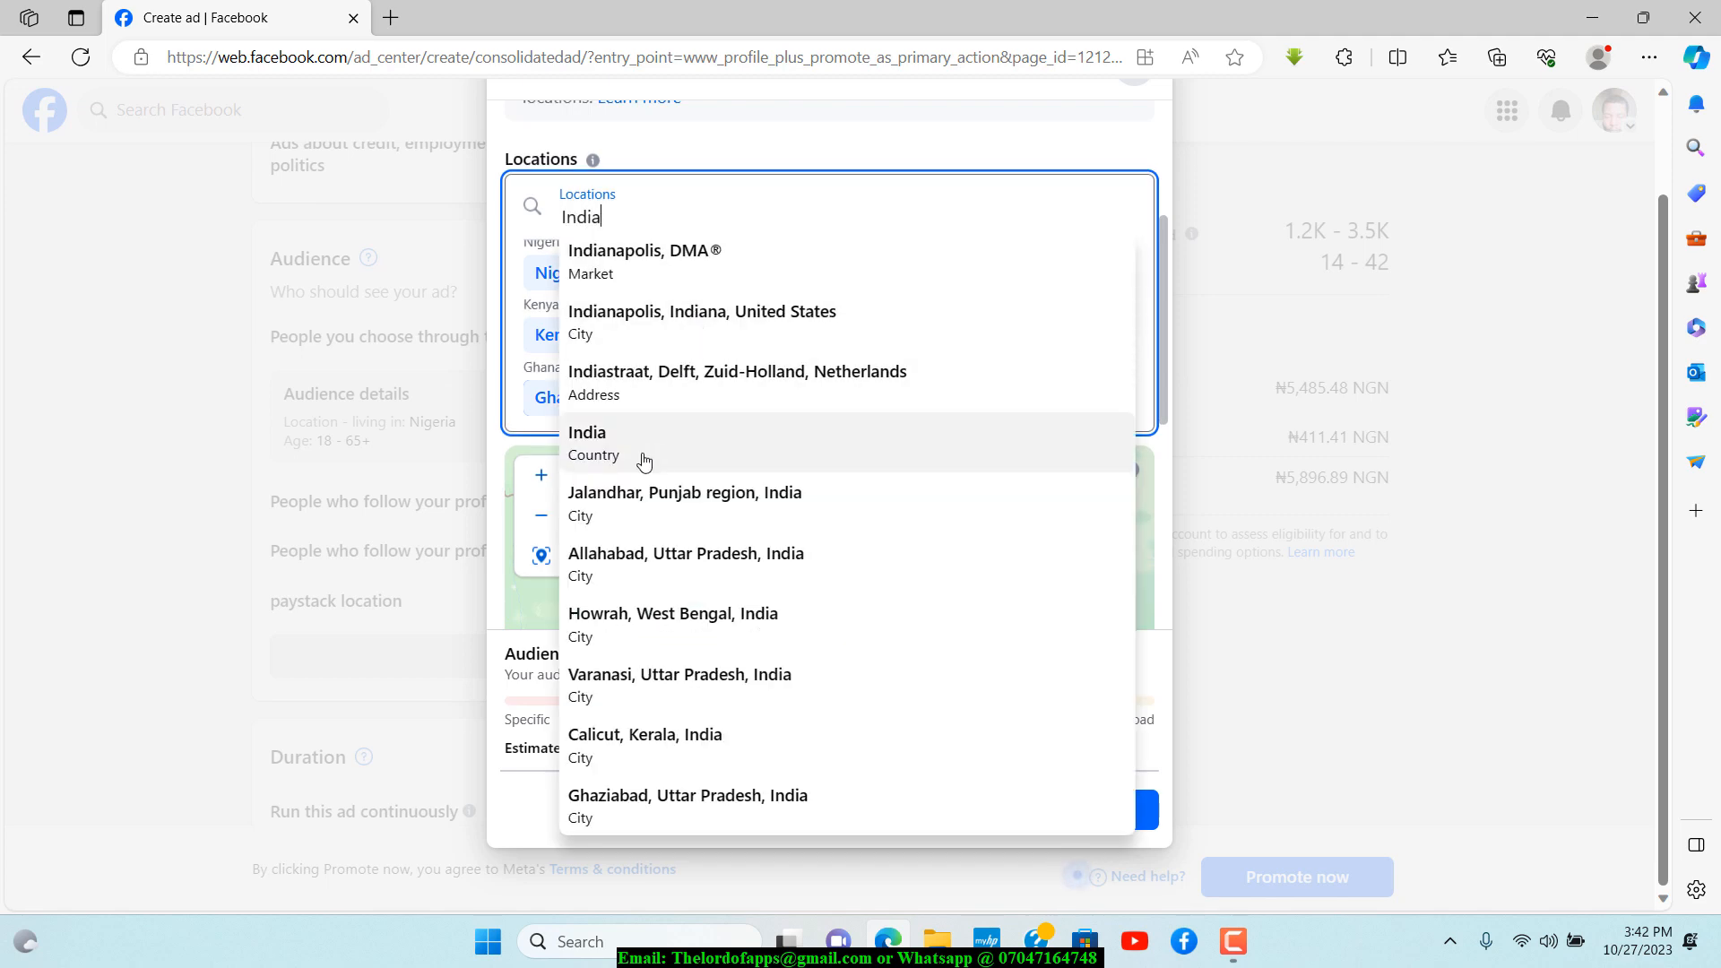
{"action": "left_click", "coordinate": [606, 464]}
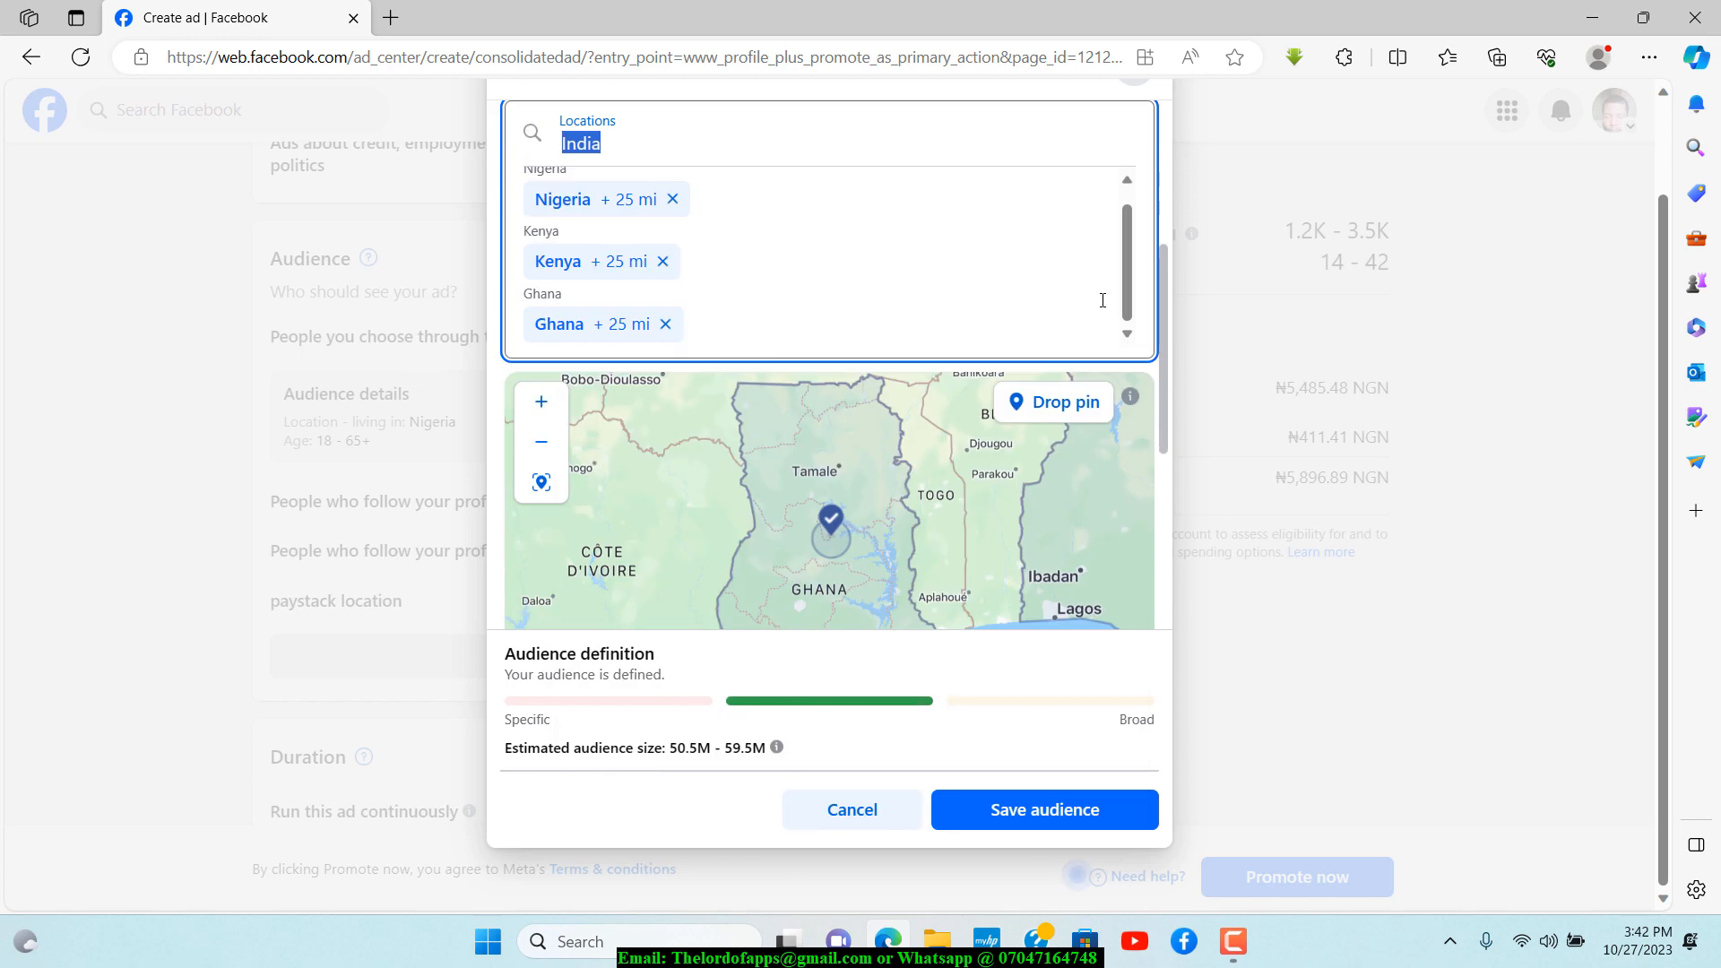
{"action": "scroll", "coordinate": [1162, 325], "scroll_direction": "down", "scroll_amount": 2}
{"action": "left_click_drag", "start_coordinate": [1163, 374], "coordinate": [1165, 262]}
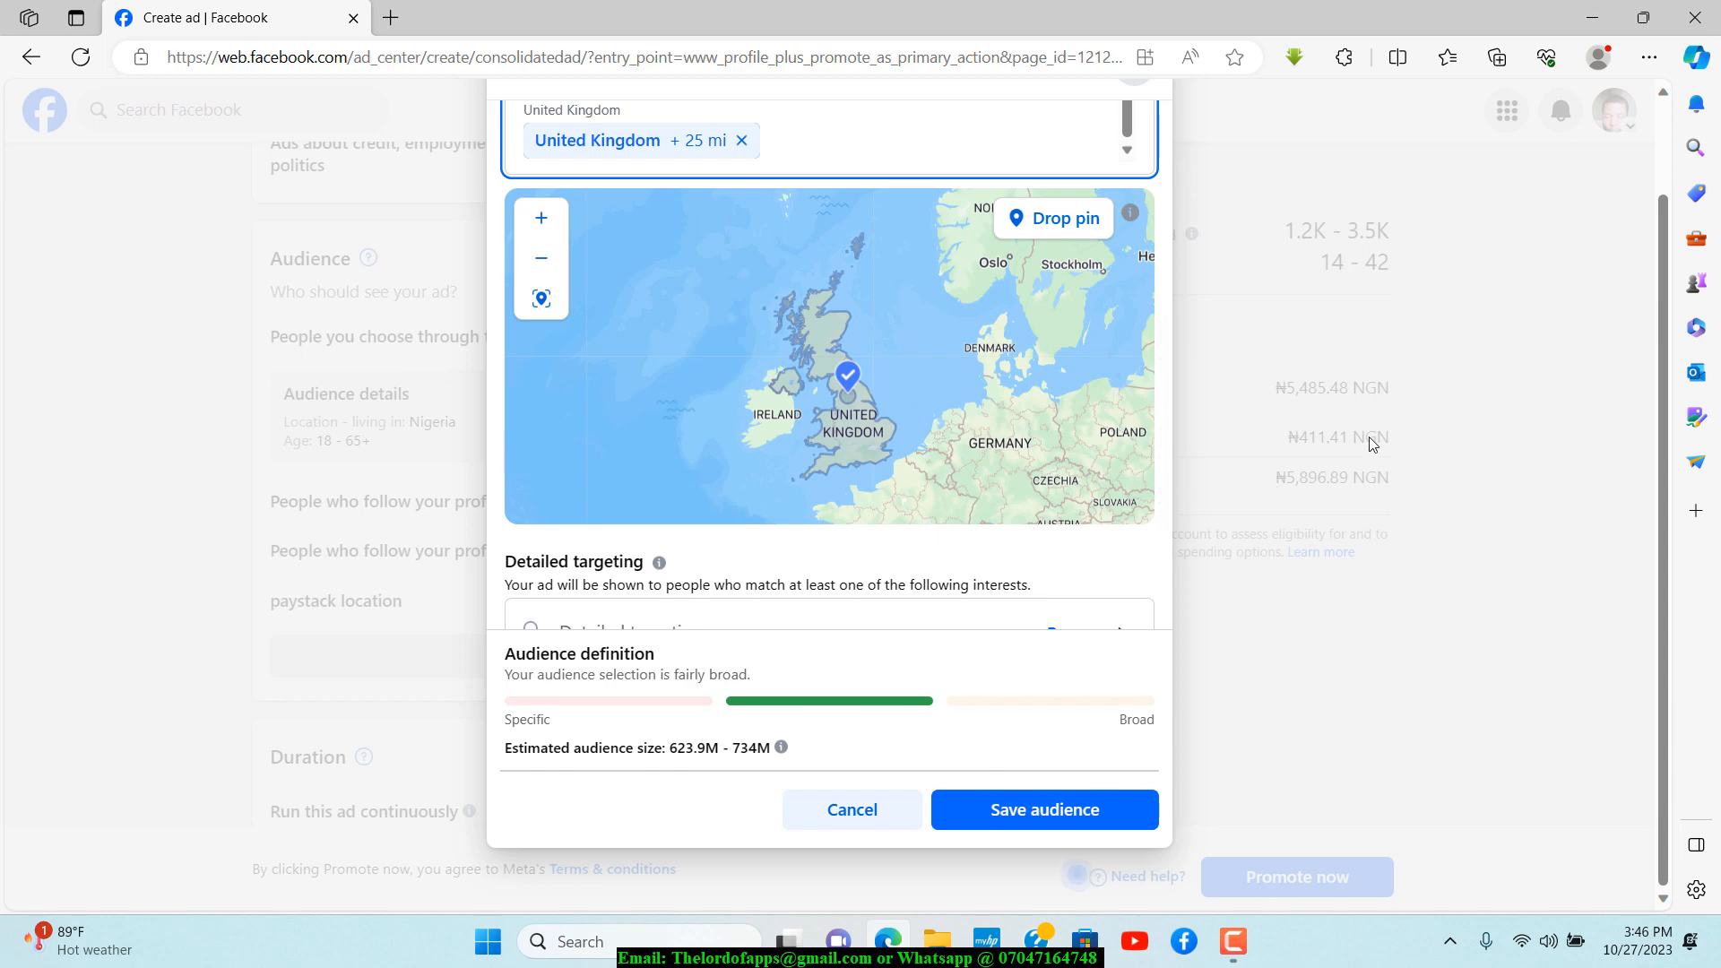
Review the countries added to the audience's locations
{"action": "left_click_drag", "start_coordinate": [1662, 374], "coordinate": [1659, 281]}
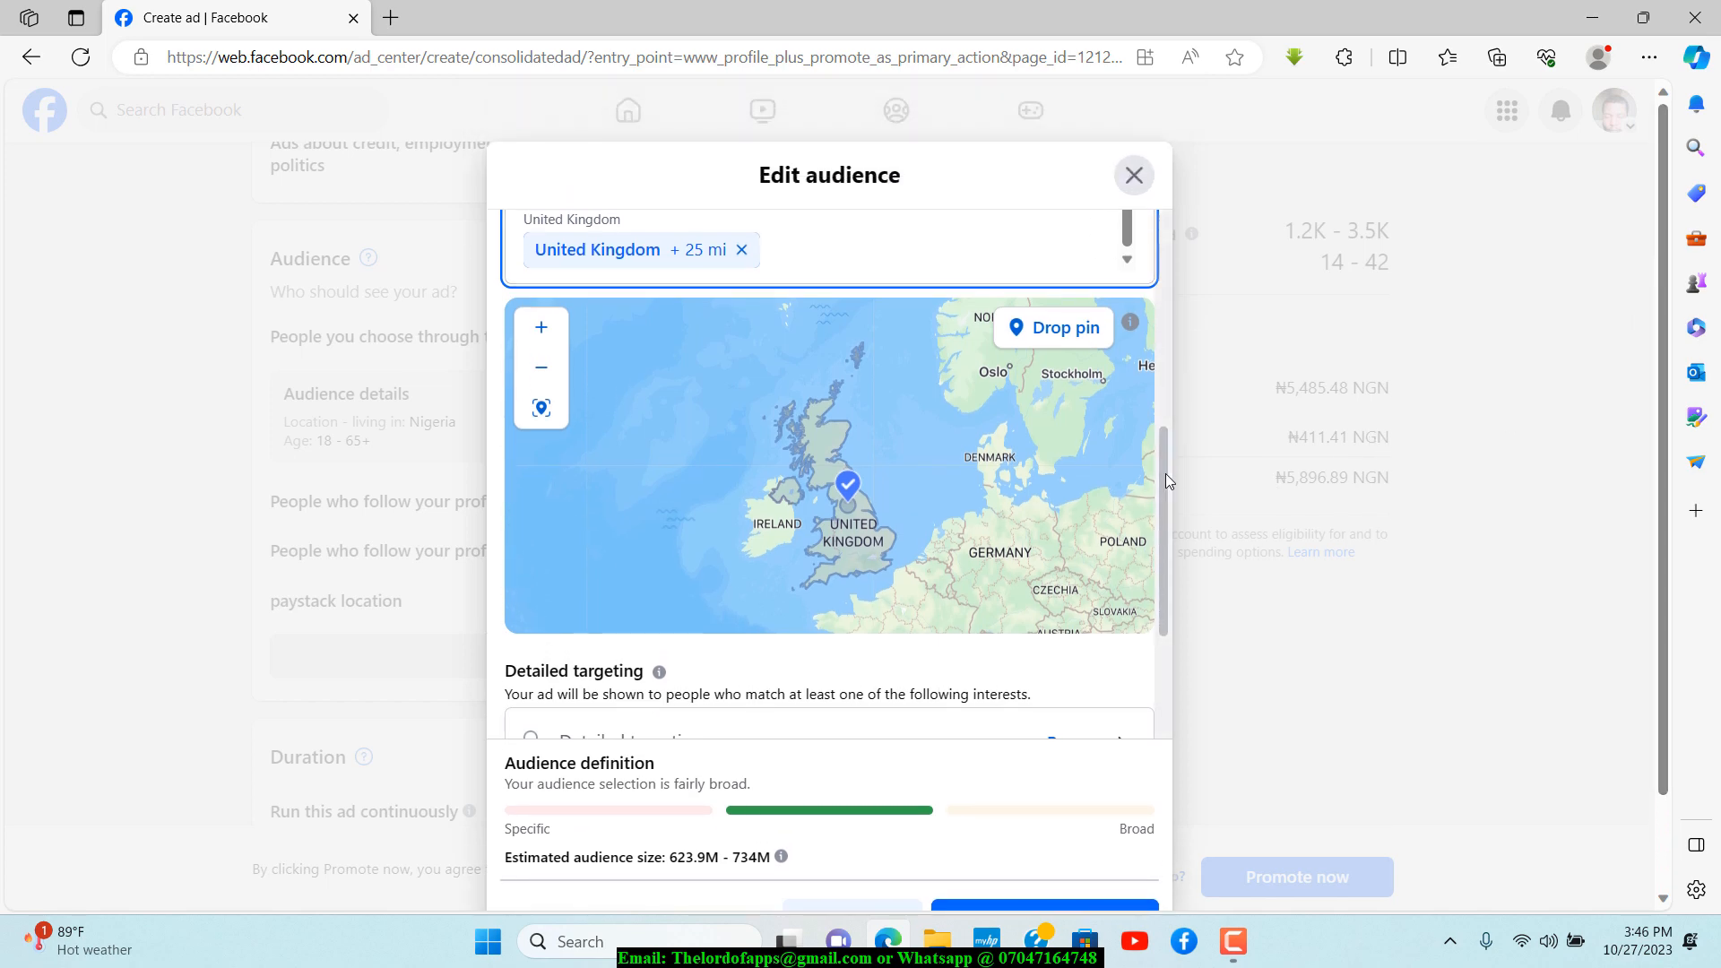
{"action": "left_click_drag", "start_coordinate": [1165, 473], "coordinate": [1158, 347]}
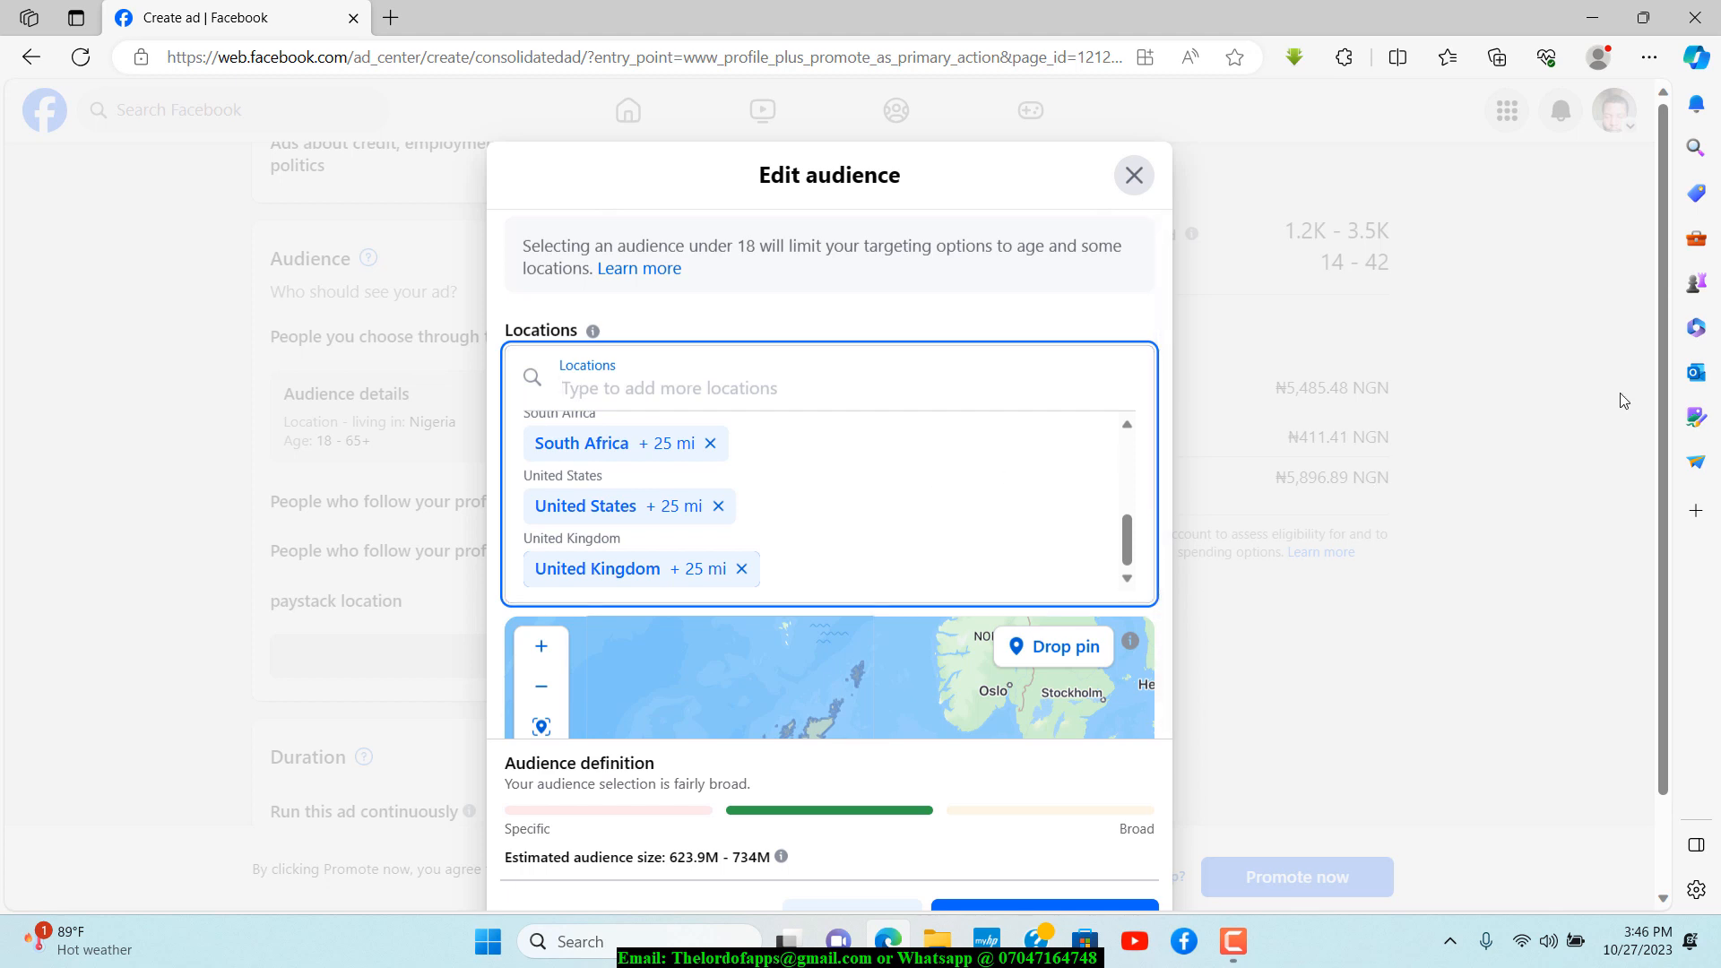
{"action": "scroll", "coordinate": [1672, 441], "scroll_direction": "down", "scroll_amount": 2}
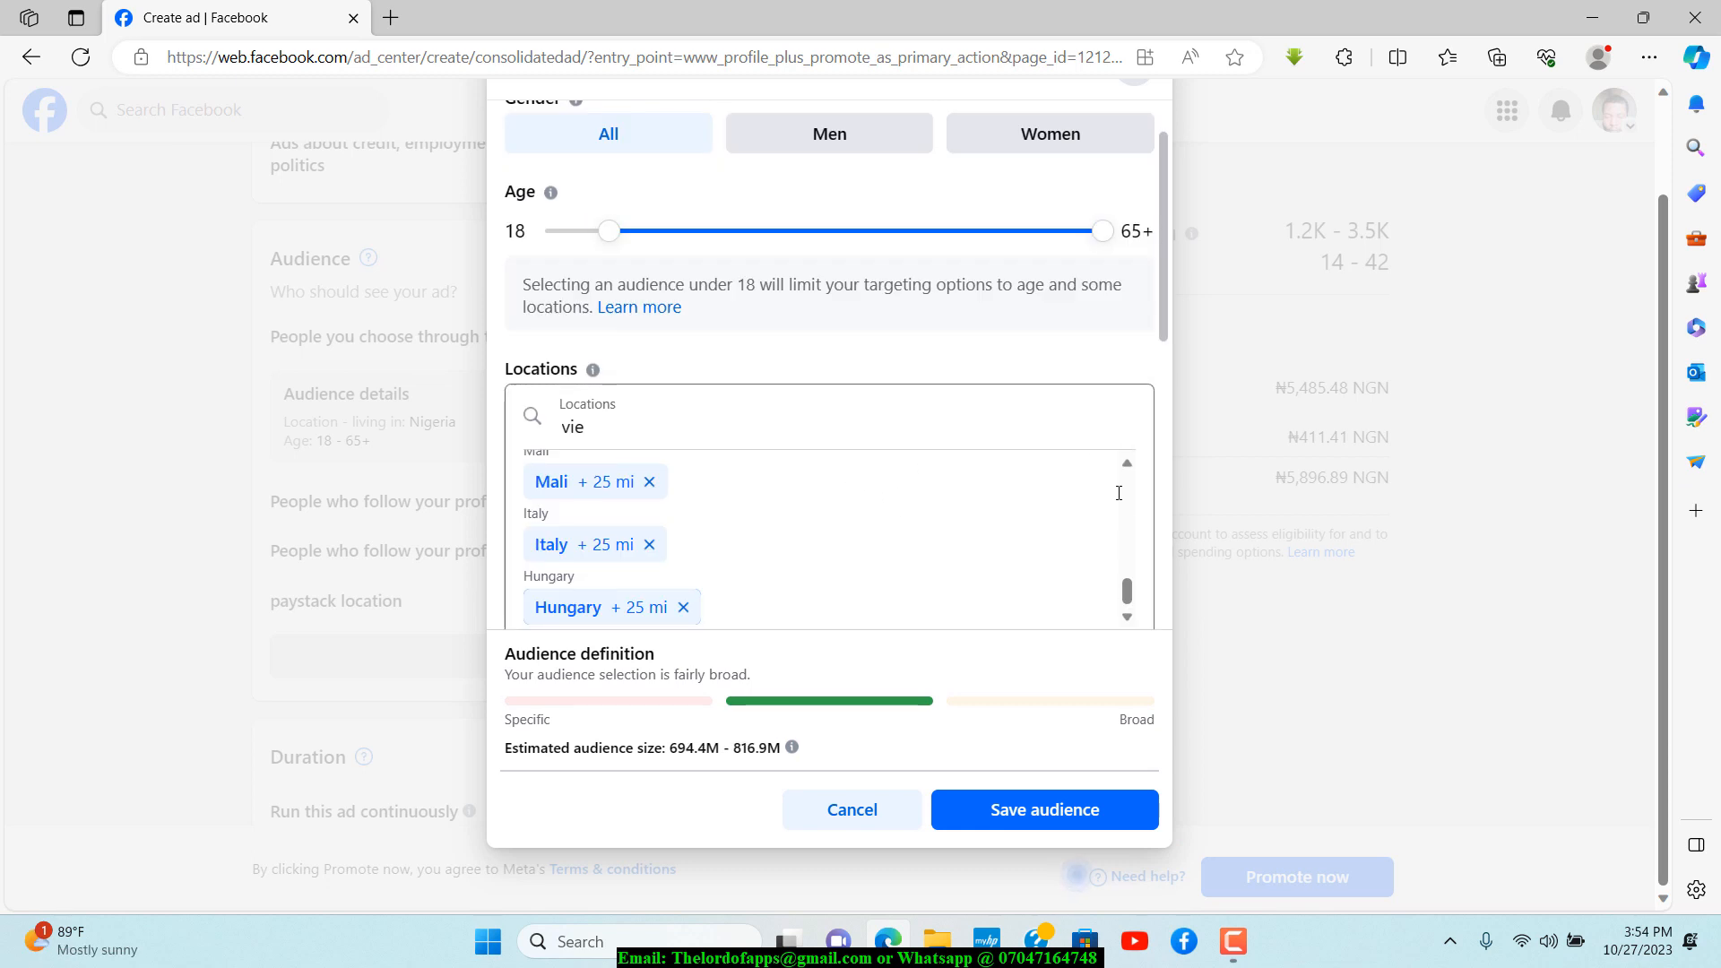
{"action": "mouse_move", "coordinate": [1128, 599]}
{"action": "left_mouse_down"}
{"action": "mouse_move", "coordinate": [1128, 488]}
{"action": "mouse_move", "coordinate": [1122, 621]}
{"action": "mouse_move", "coordinate": [1126, 554]}
{"action": "mouse_move", "coordinate": [1123, 592]}
{"action": "left_mouse_up"}
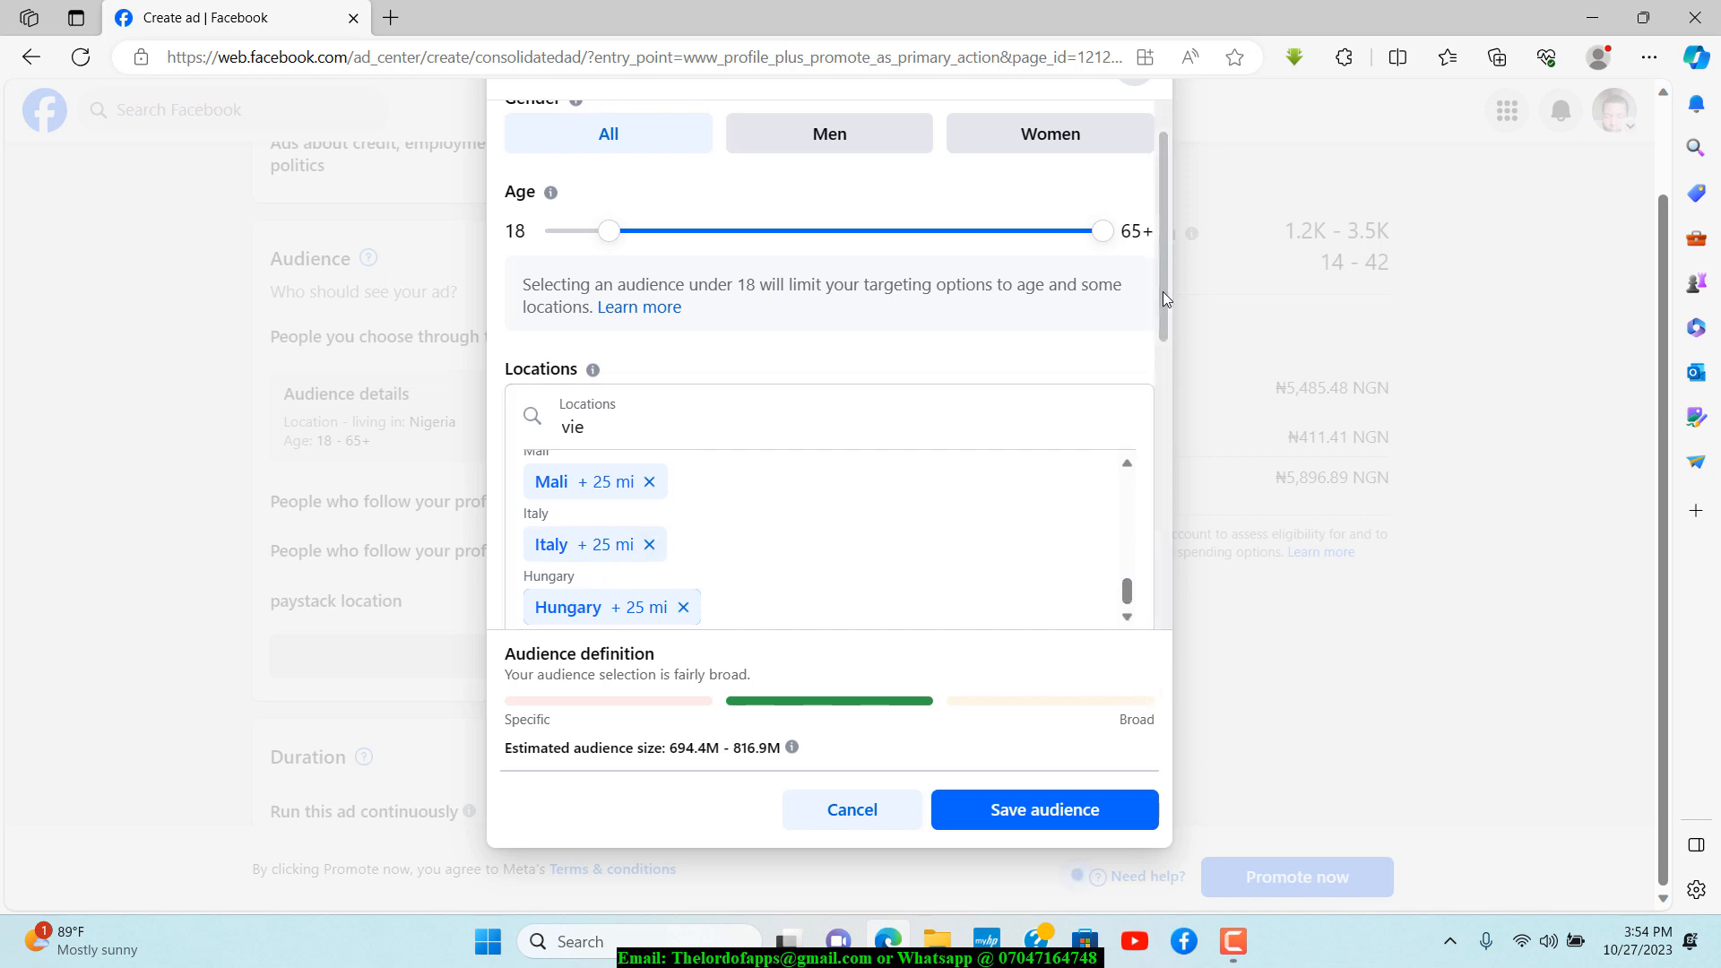
Add the interests HTML (computing) and Cascading Style Sheets (computing) to the audience's detailed targeting
{"action": "left_click_drag", "start_coordinate": [1163, 292], "coordinate": [1155, 543]}
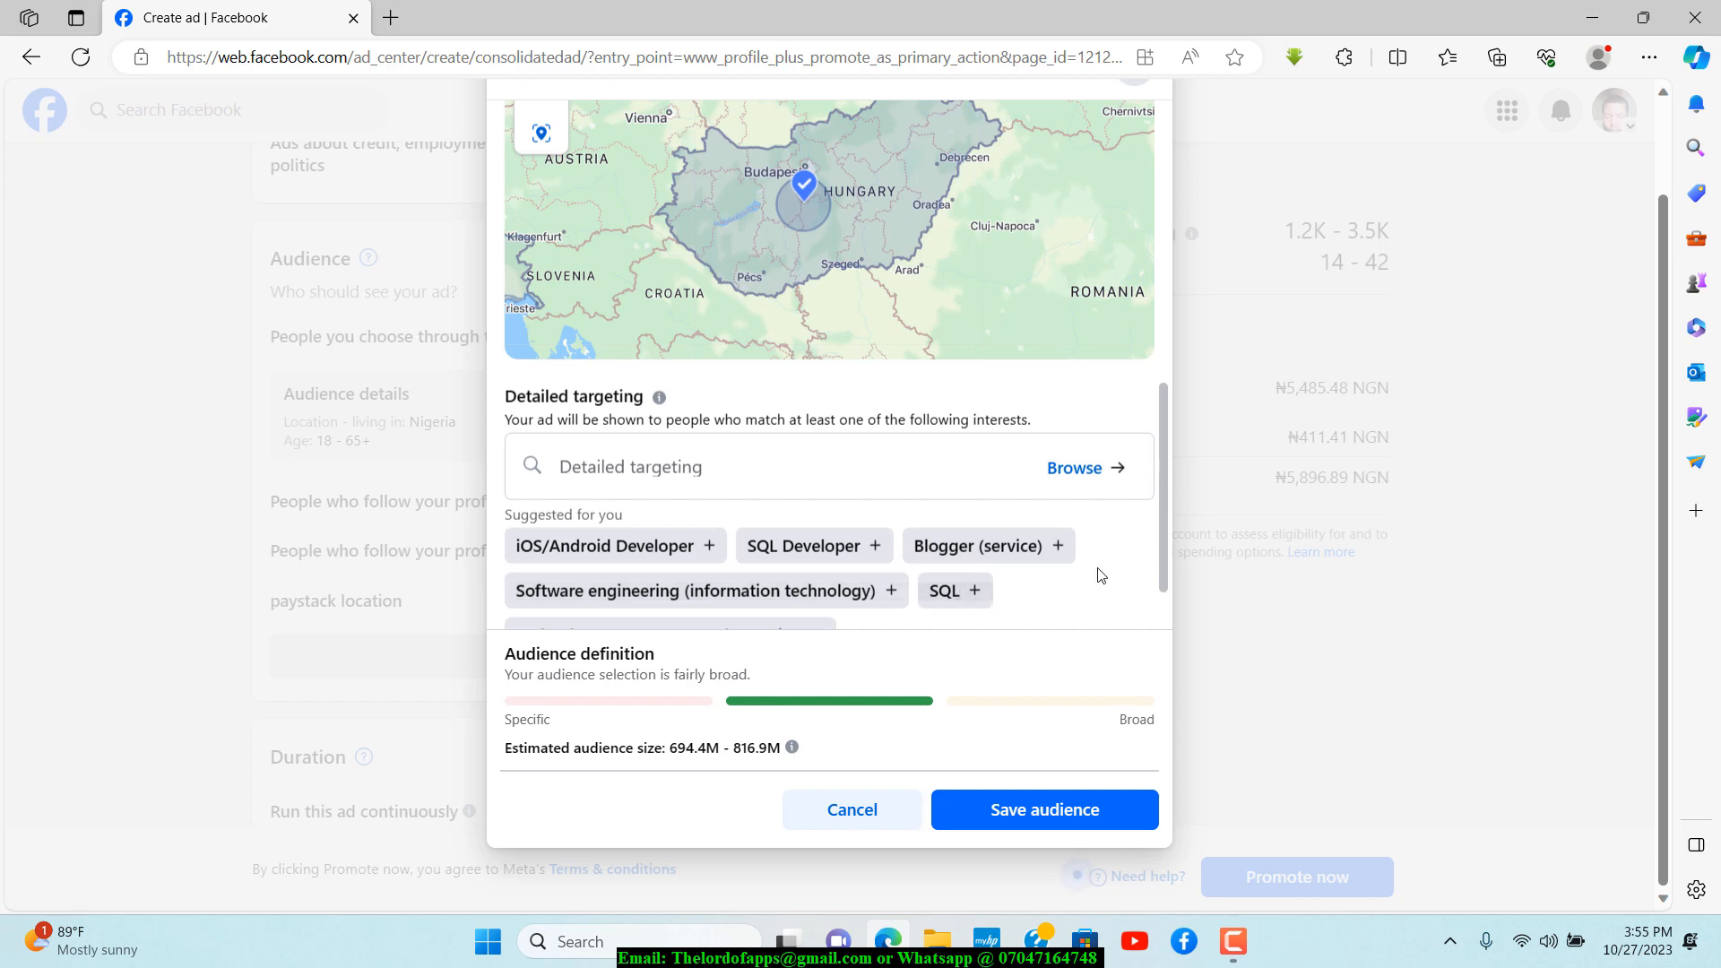
{"action": "scroll", "coordinate": [1168, 547], "scroll_direction": "down", "scroll_amount": 1}
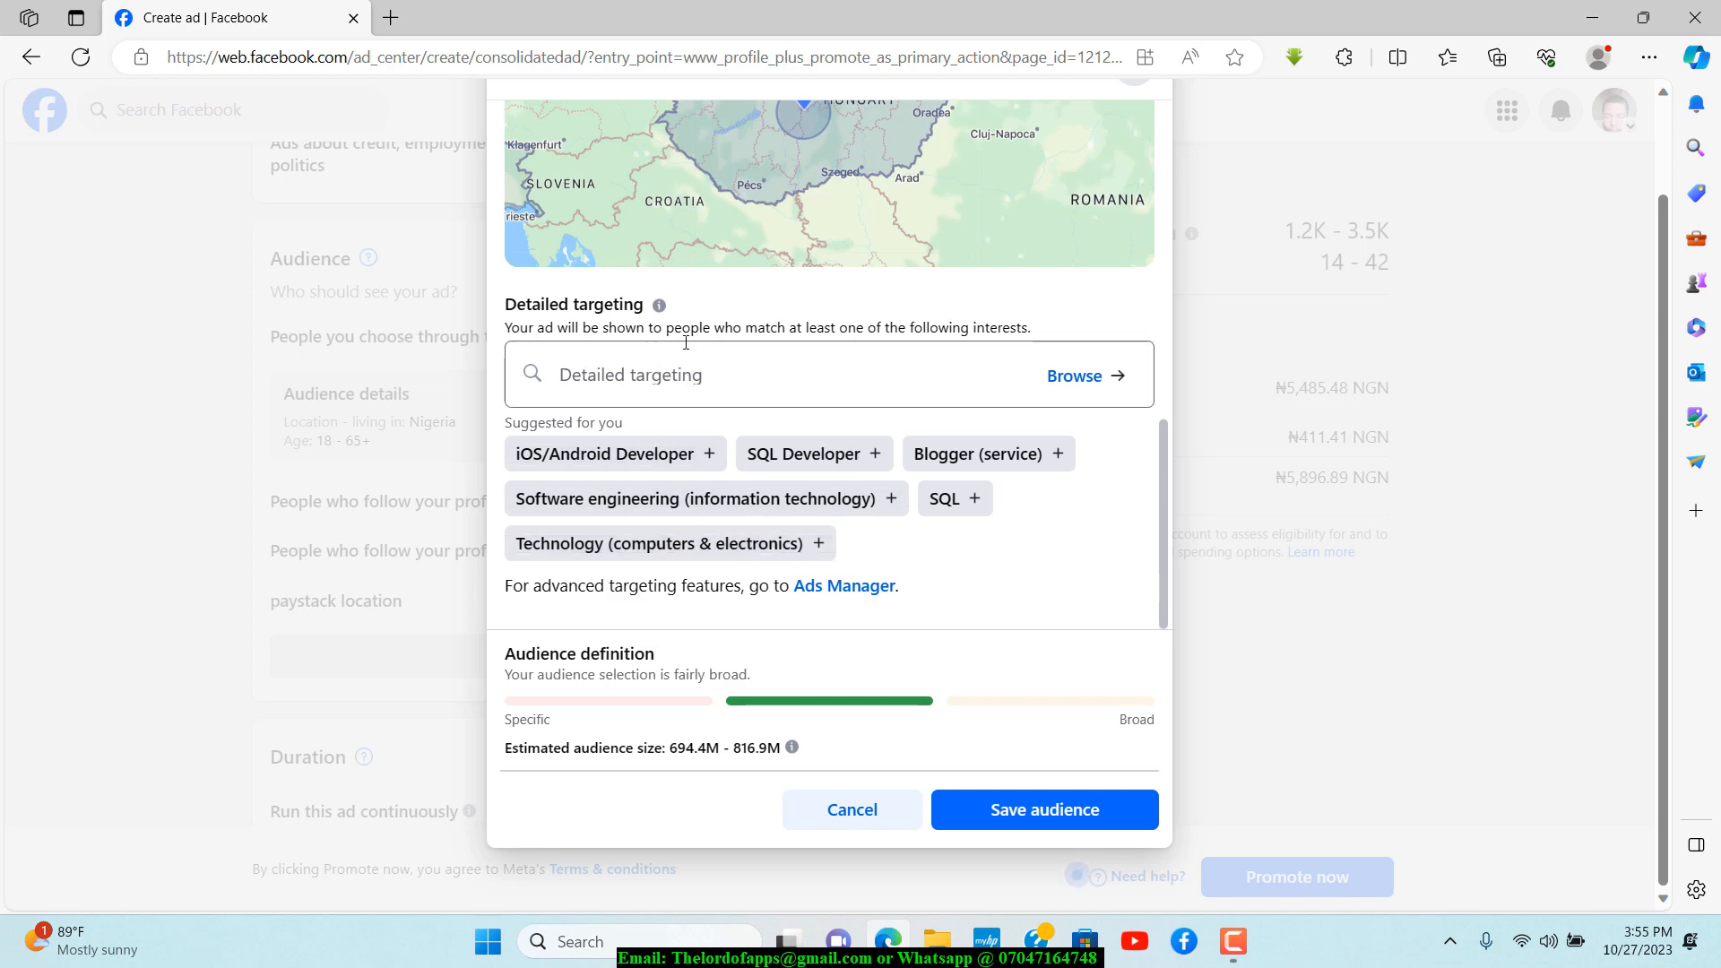
{"action": "left_click", "coordinate": [627, 388]}
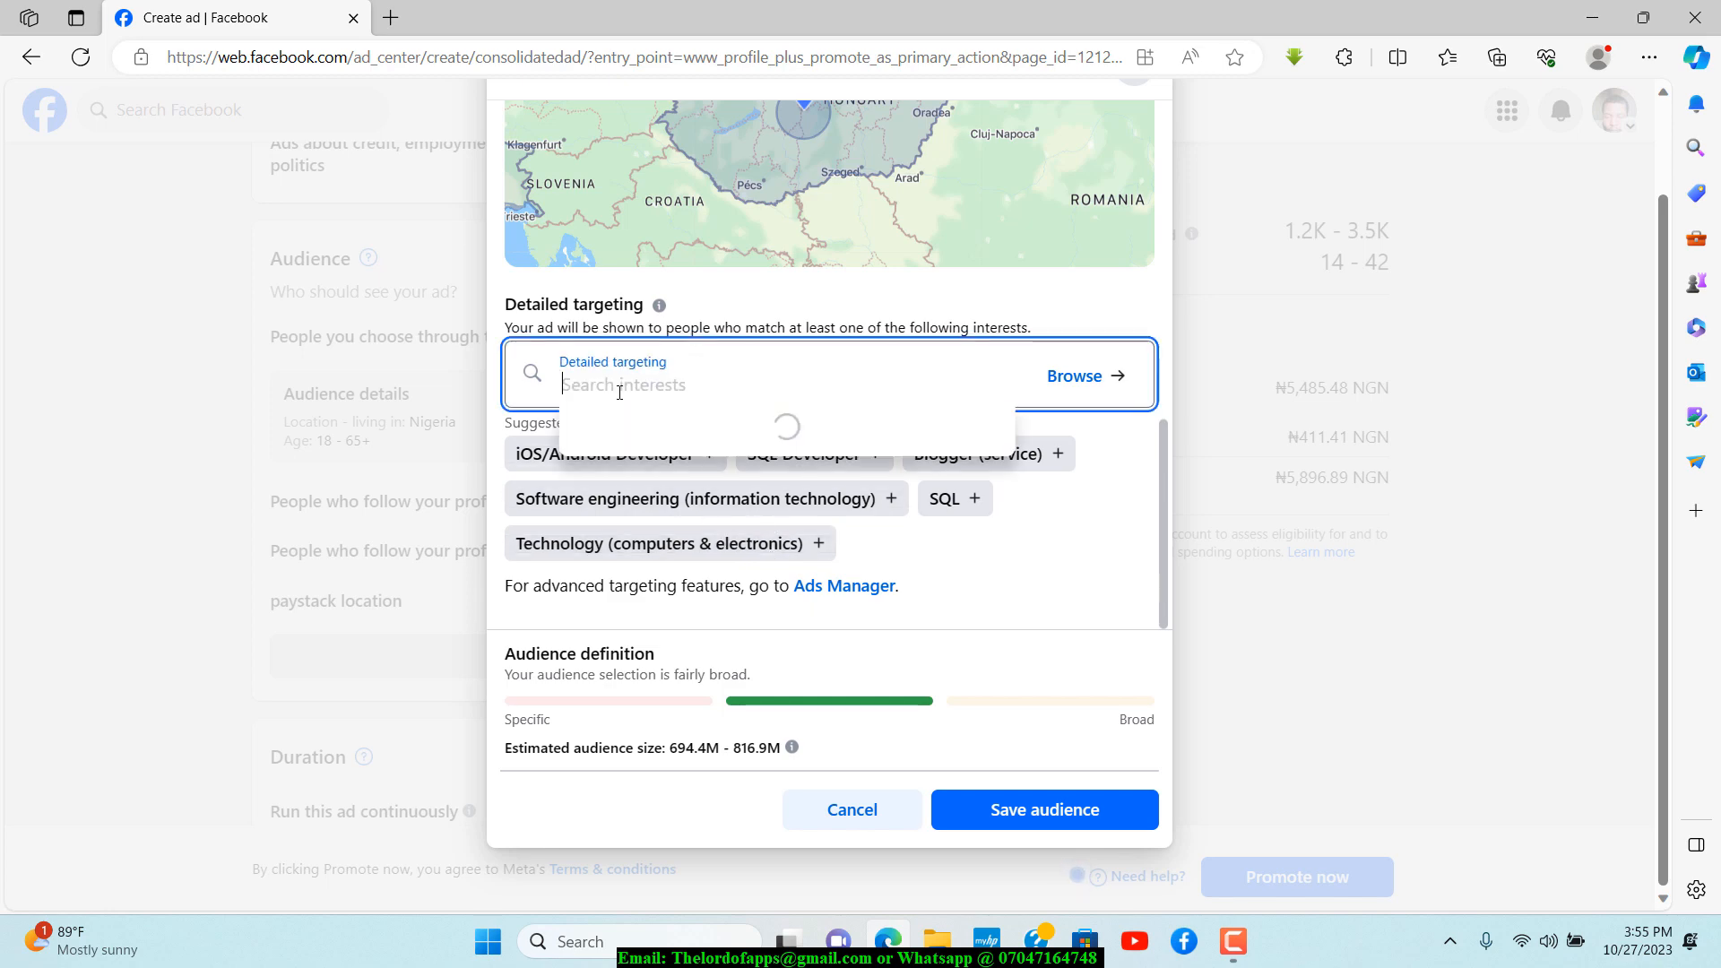
{"action": "type", "text": "html"}
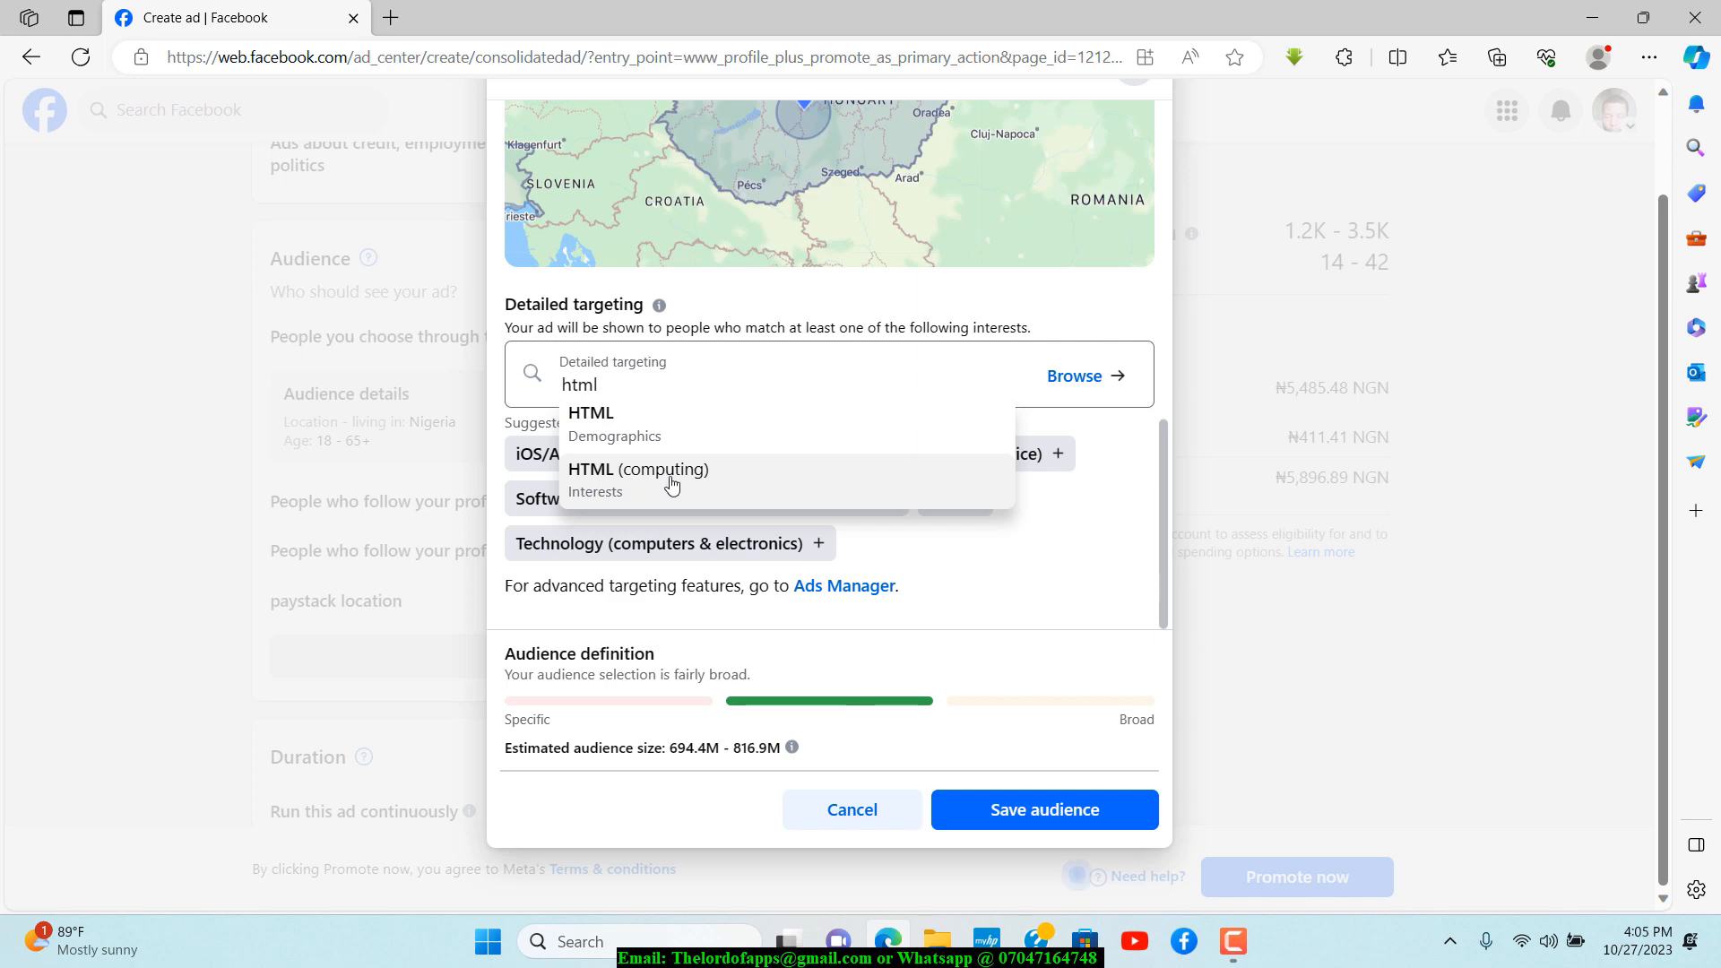
{"action": "left_click", "coordinate": [646, 481]}
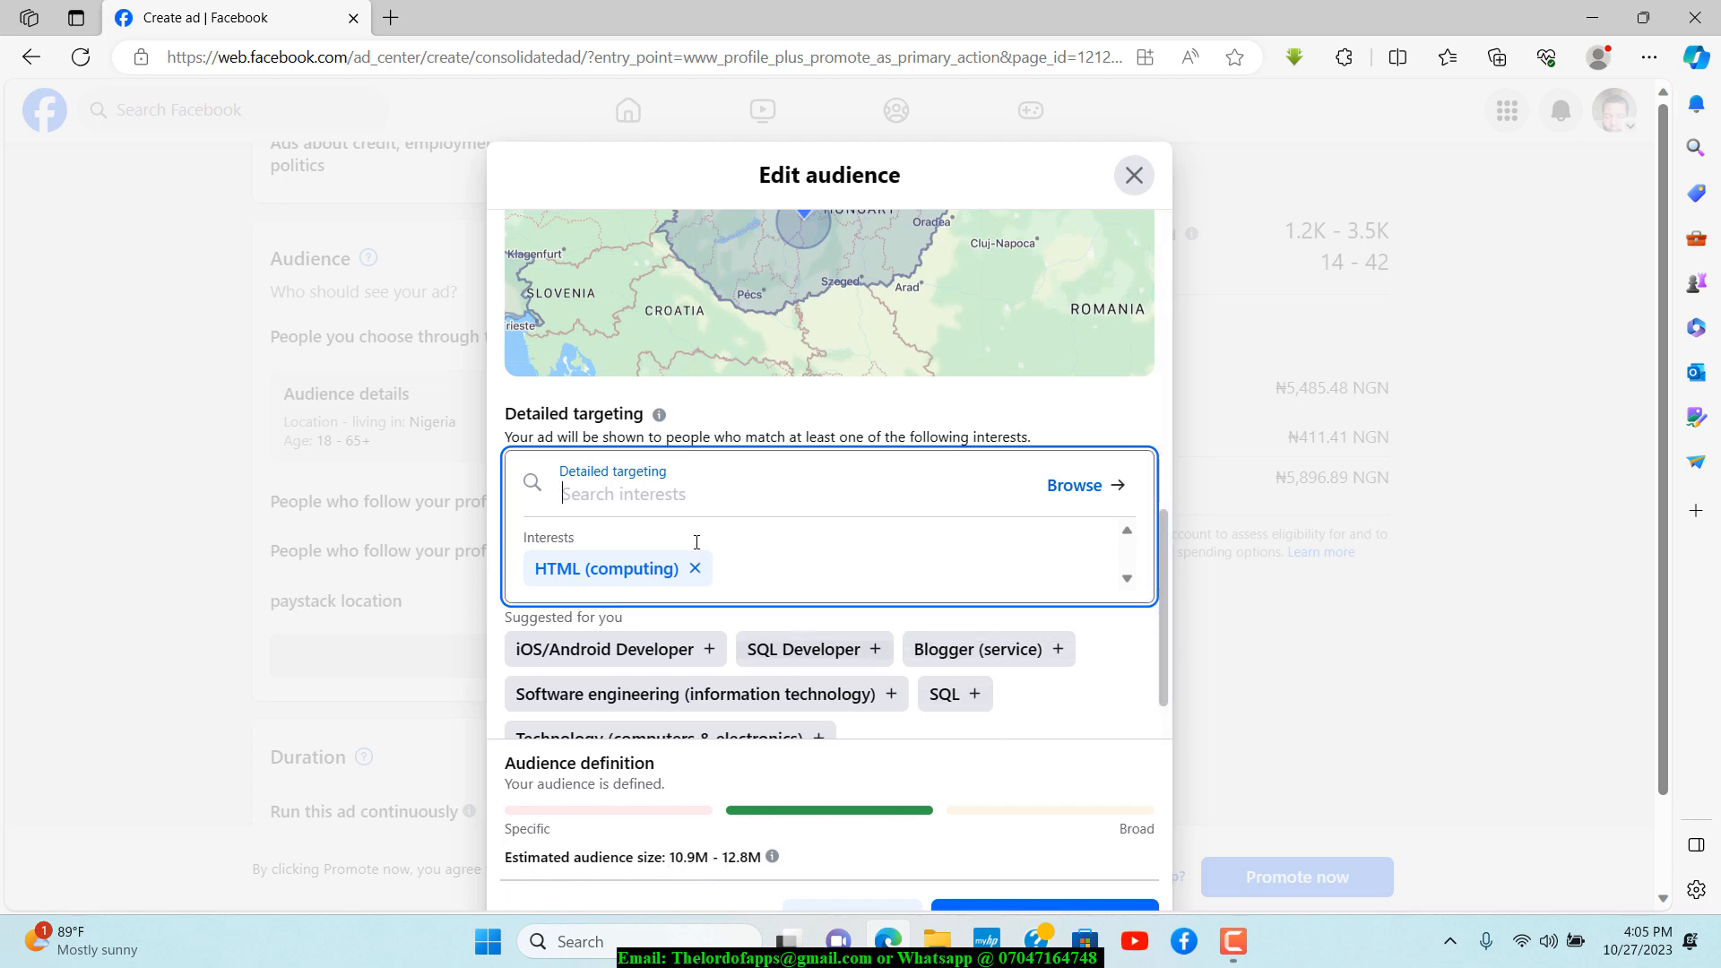
{"action": "left_click", "coordinate": [632, 497]}
{"action": "type", "text": "css"}
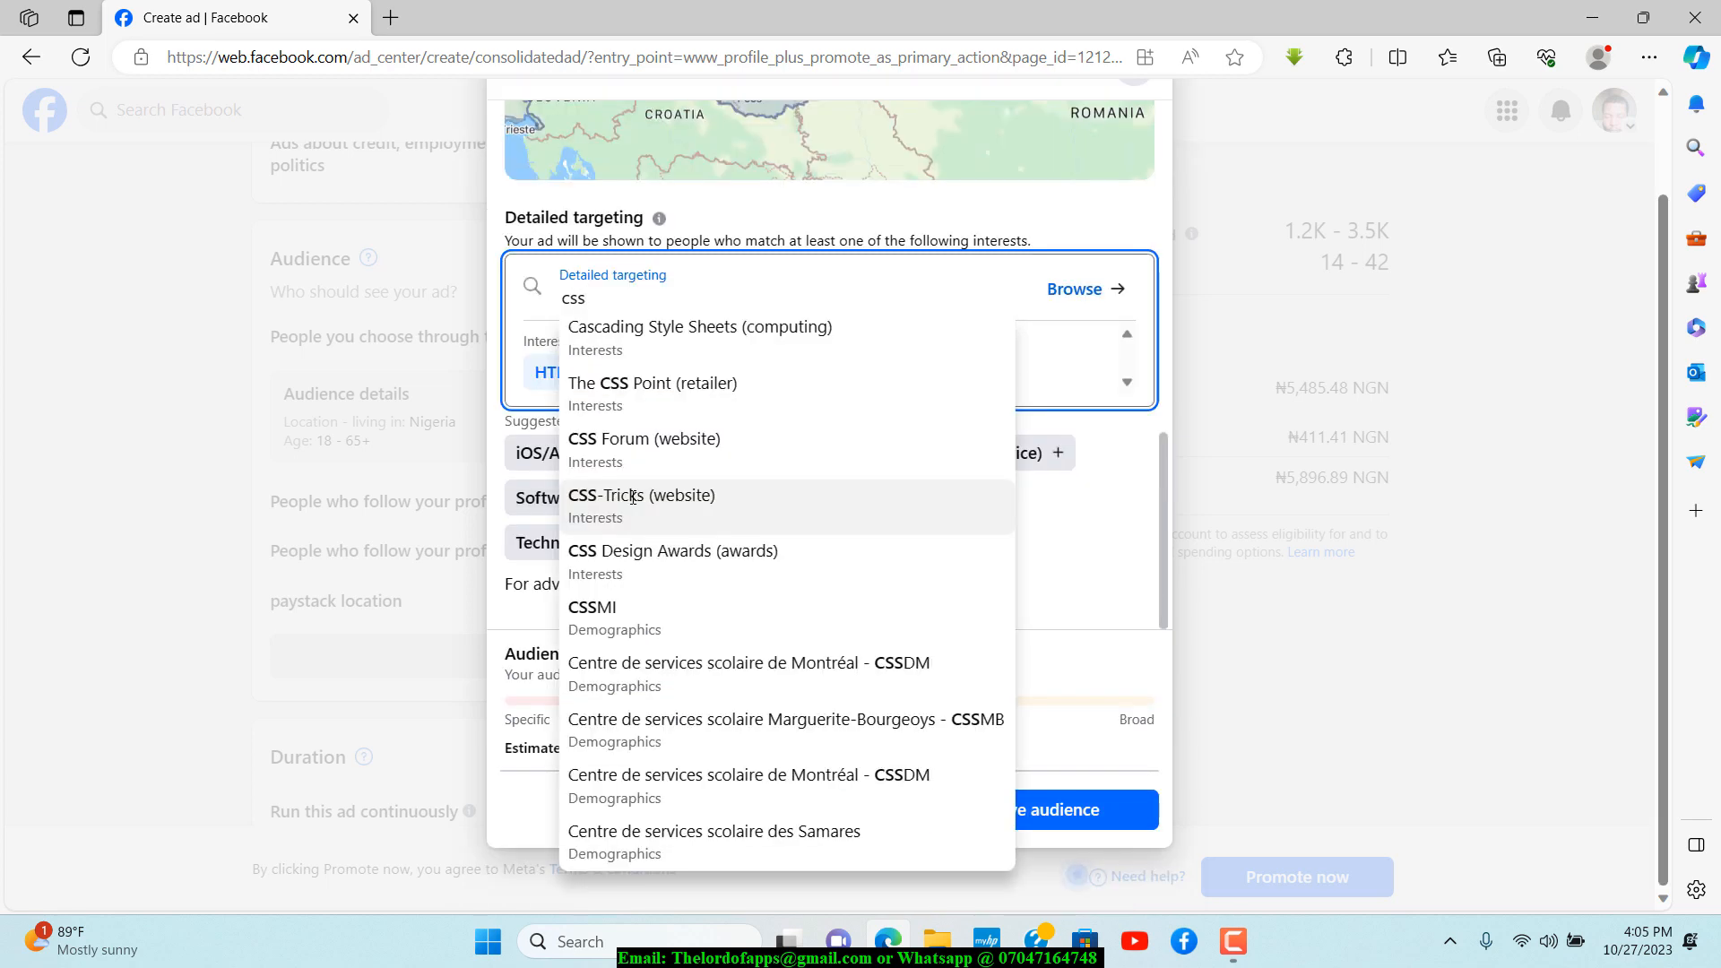
{"action": "left_click", "coordinate": [761, 349]}
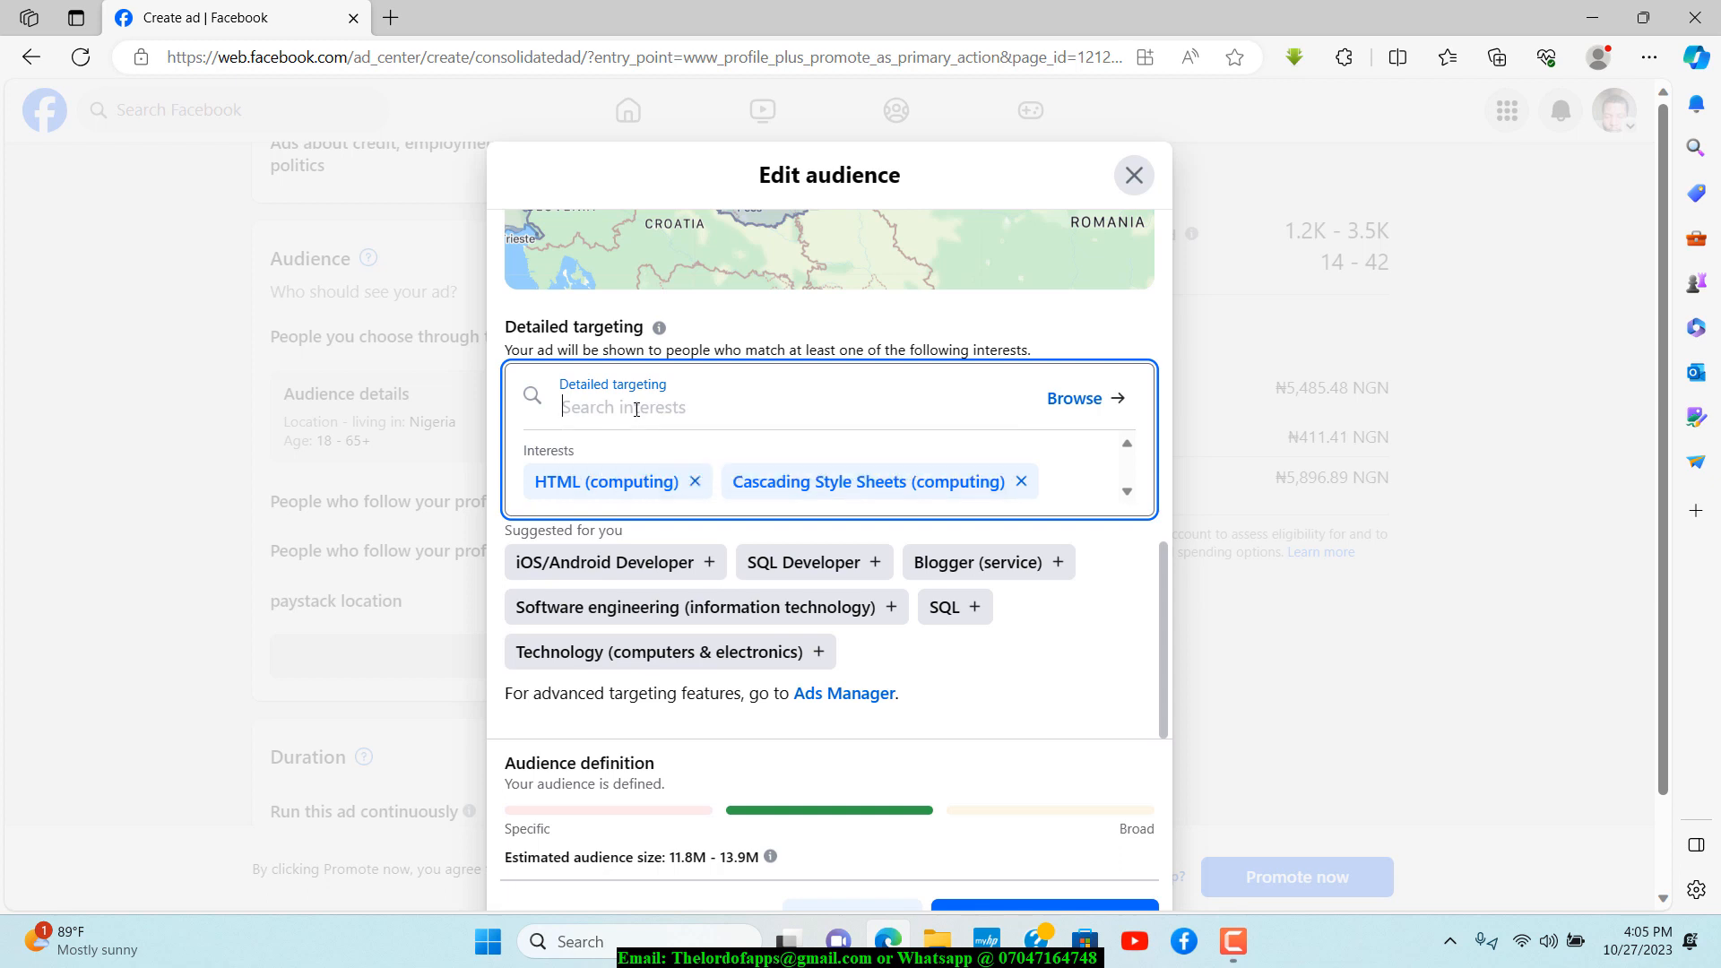
Add the interest CSS Forum (website) to the detailed targeting and try to add CSS-Tricks (website)
{"action": "type", "text": "css"}
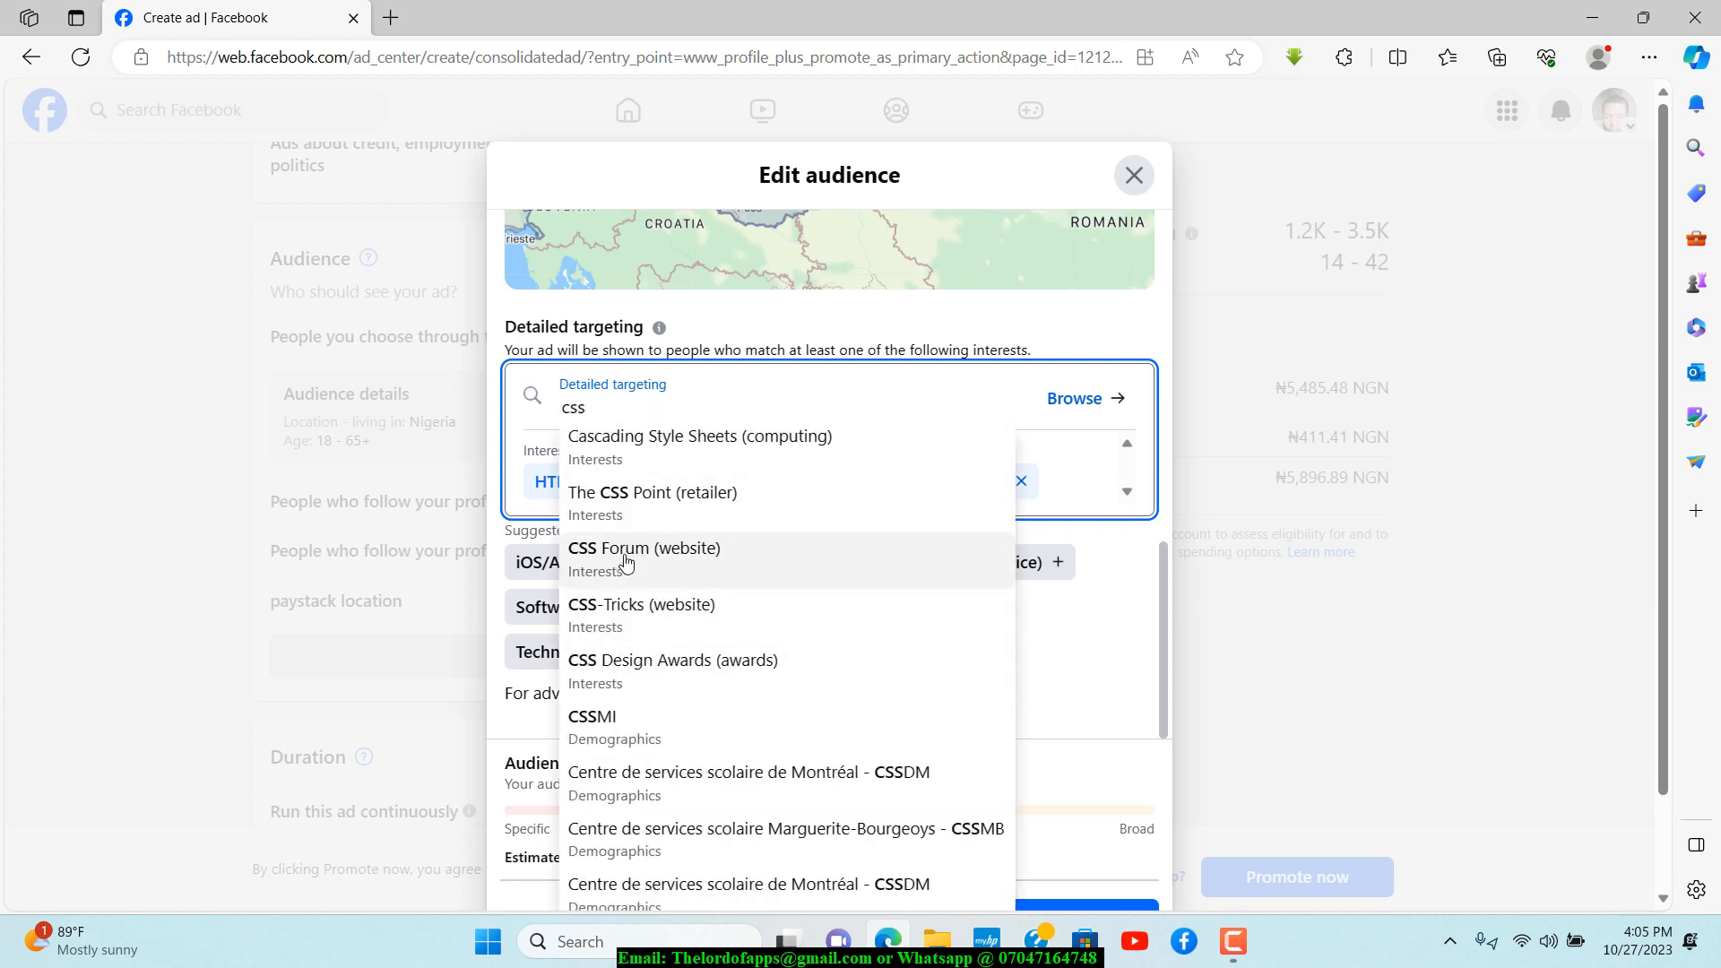
{"action": "left_click", "coordinate": [666, 559]}
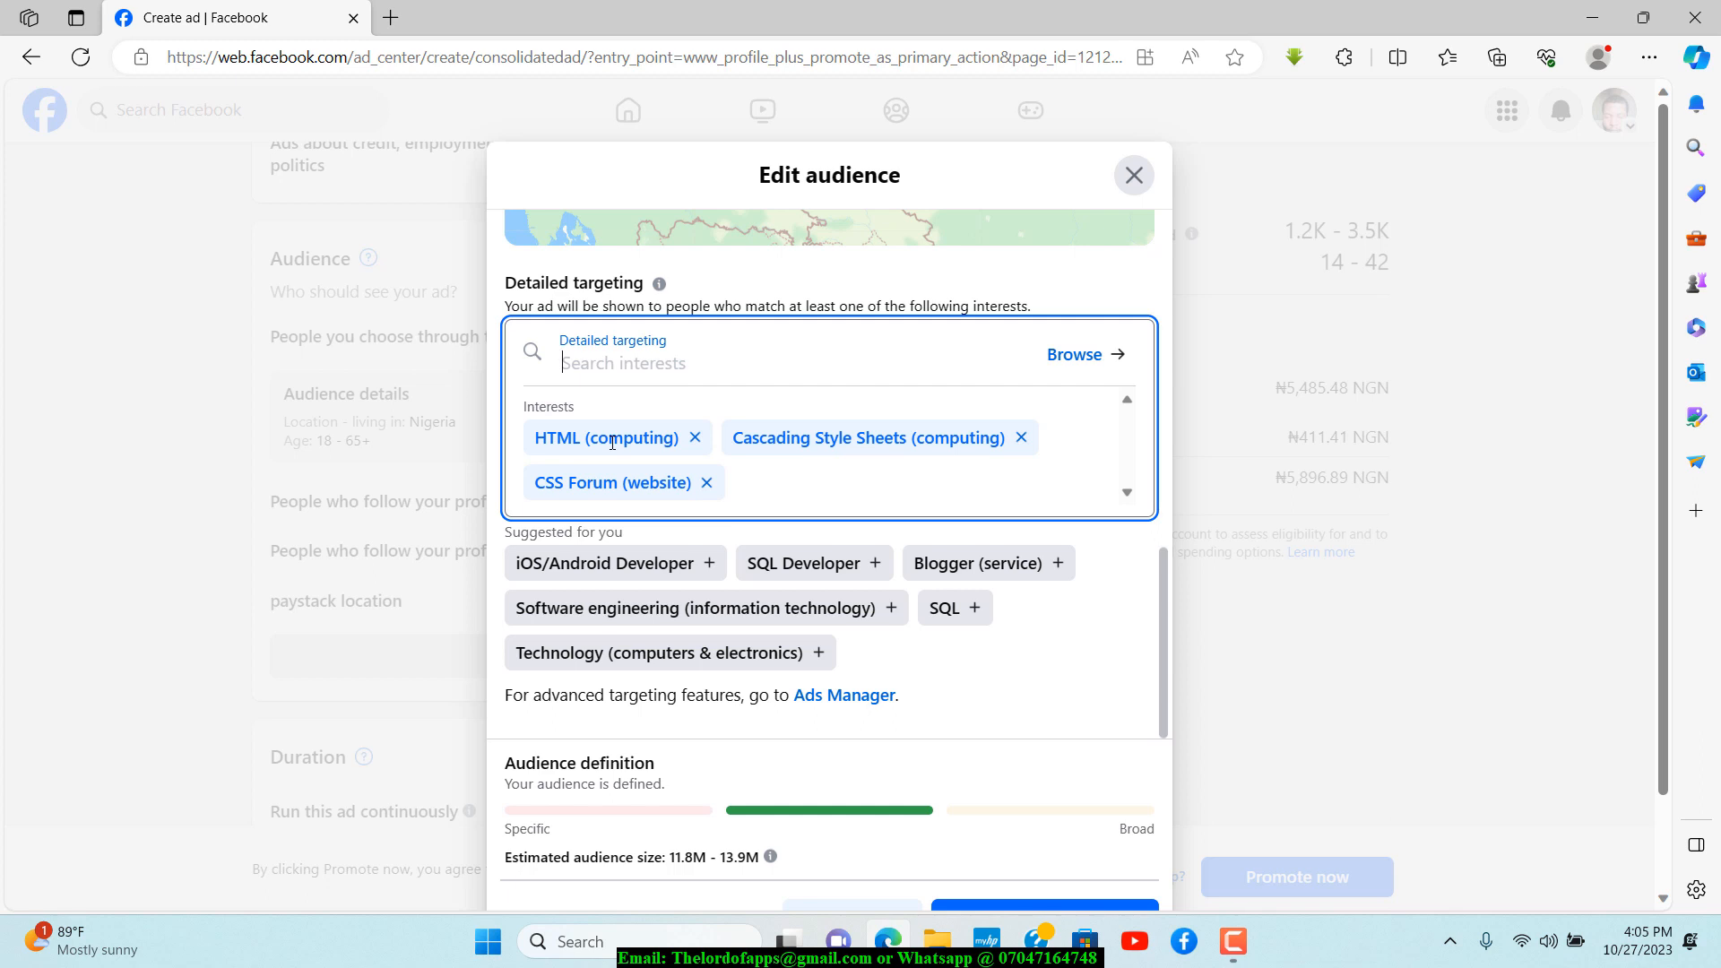
{"action": "type", "text": "css"}
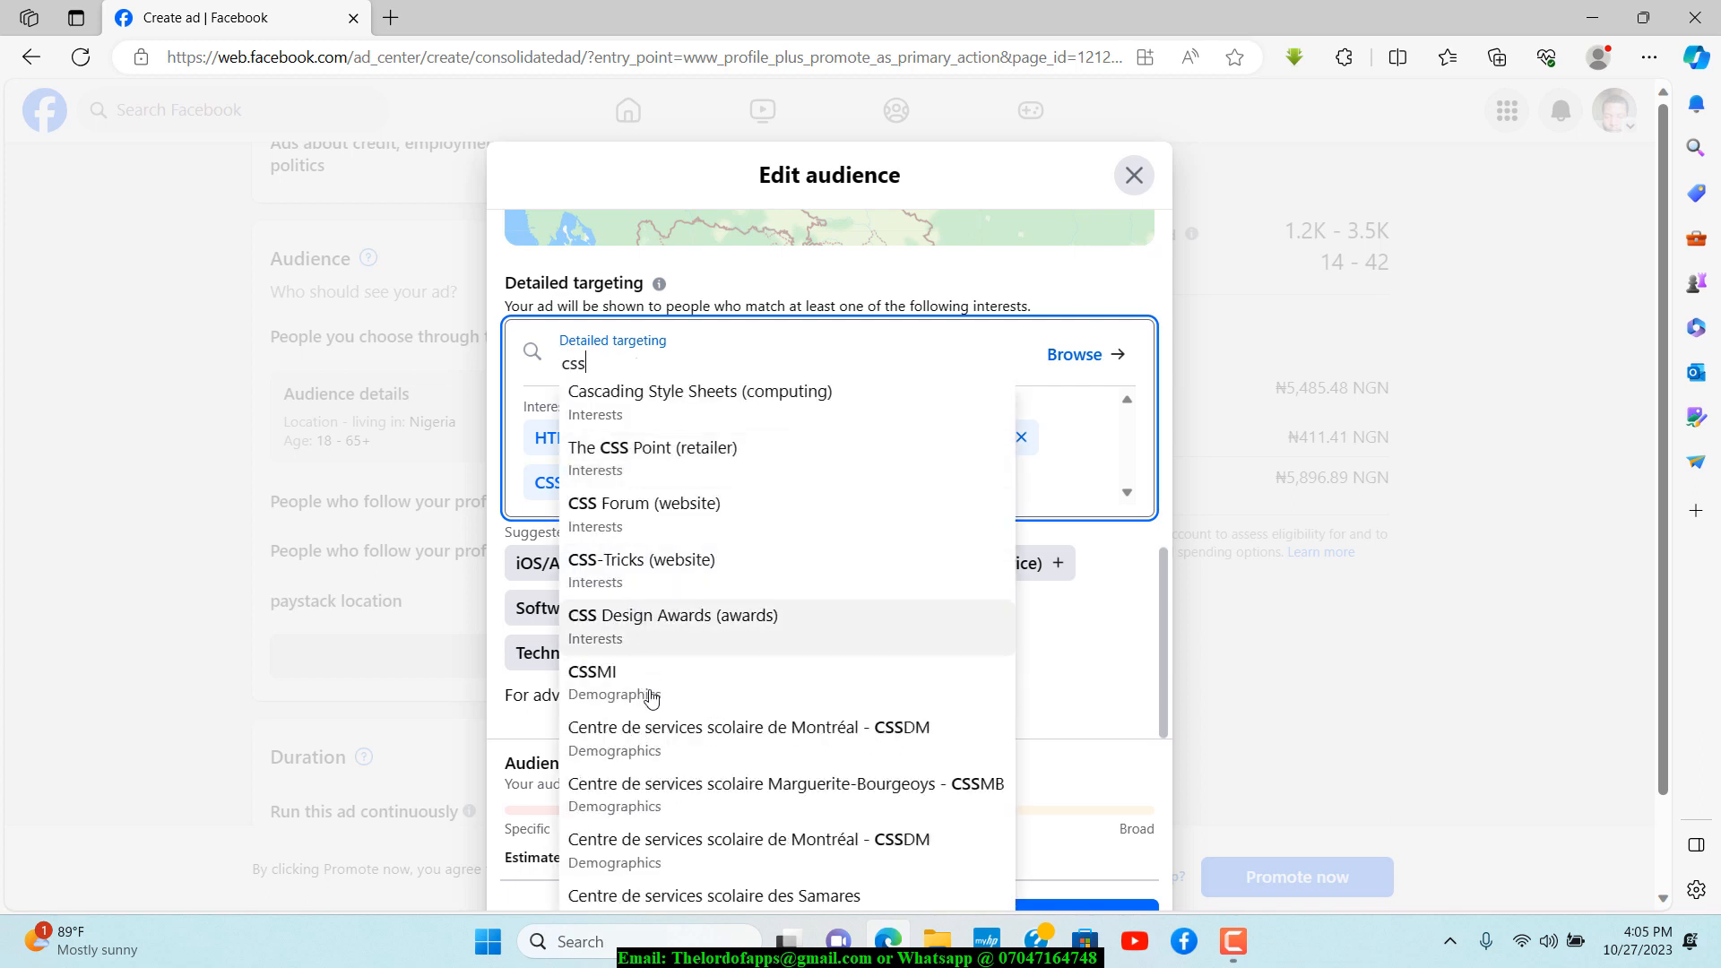
{"action": "left_click", "coordinate": [693, 581]}
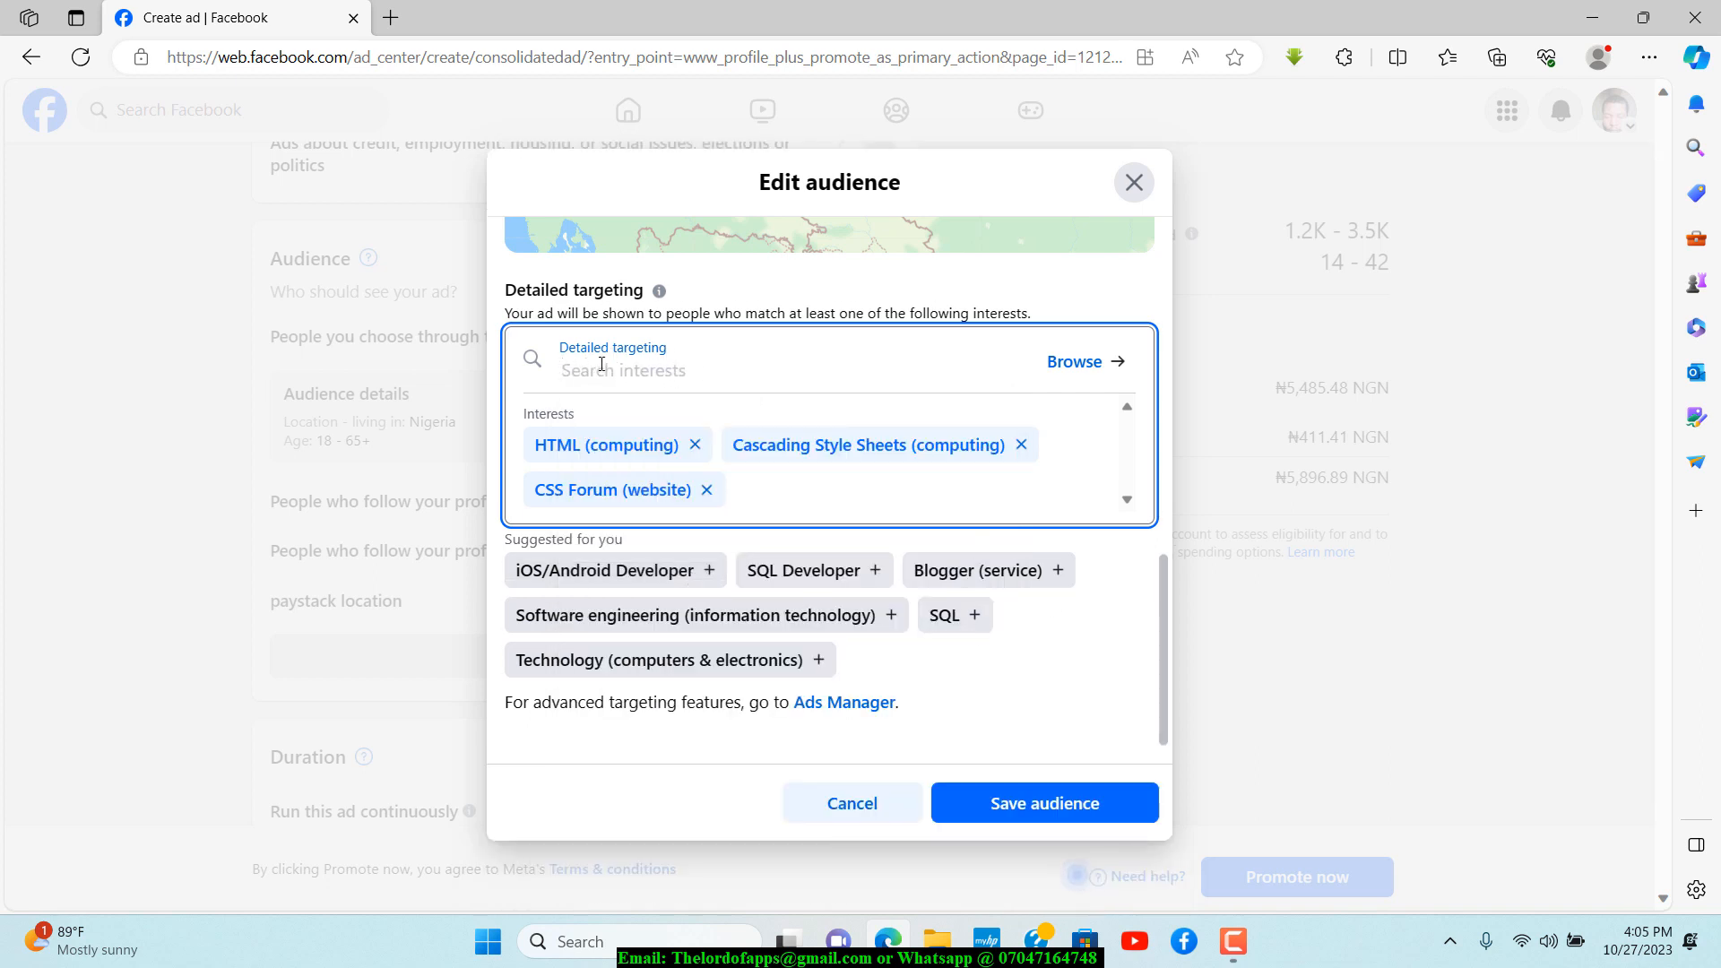
Add the interest PHP (computing) to the audience's detailed targeting
{"action": "left_click", "coordinate": [620, 372]}
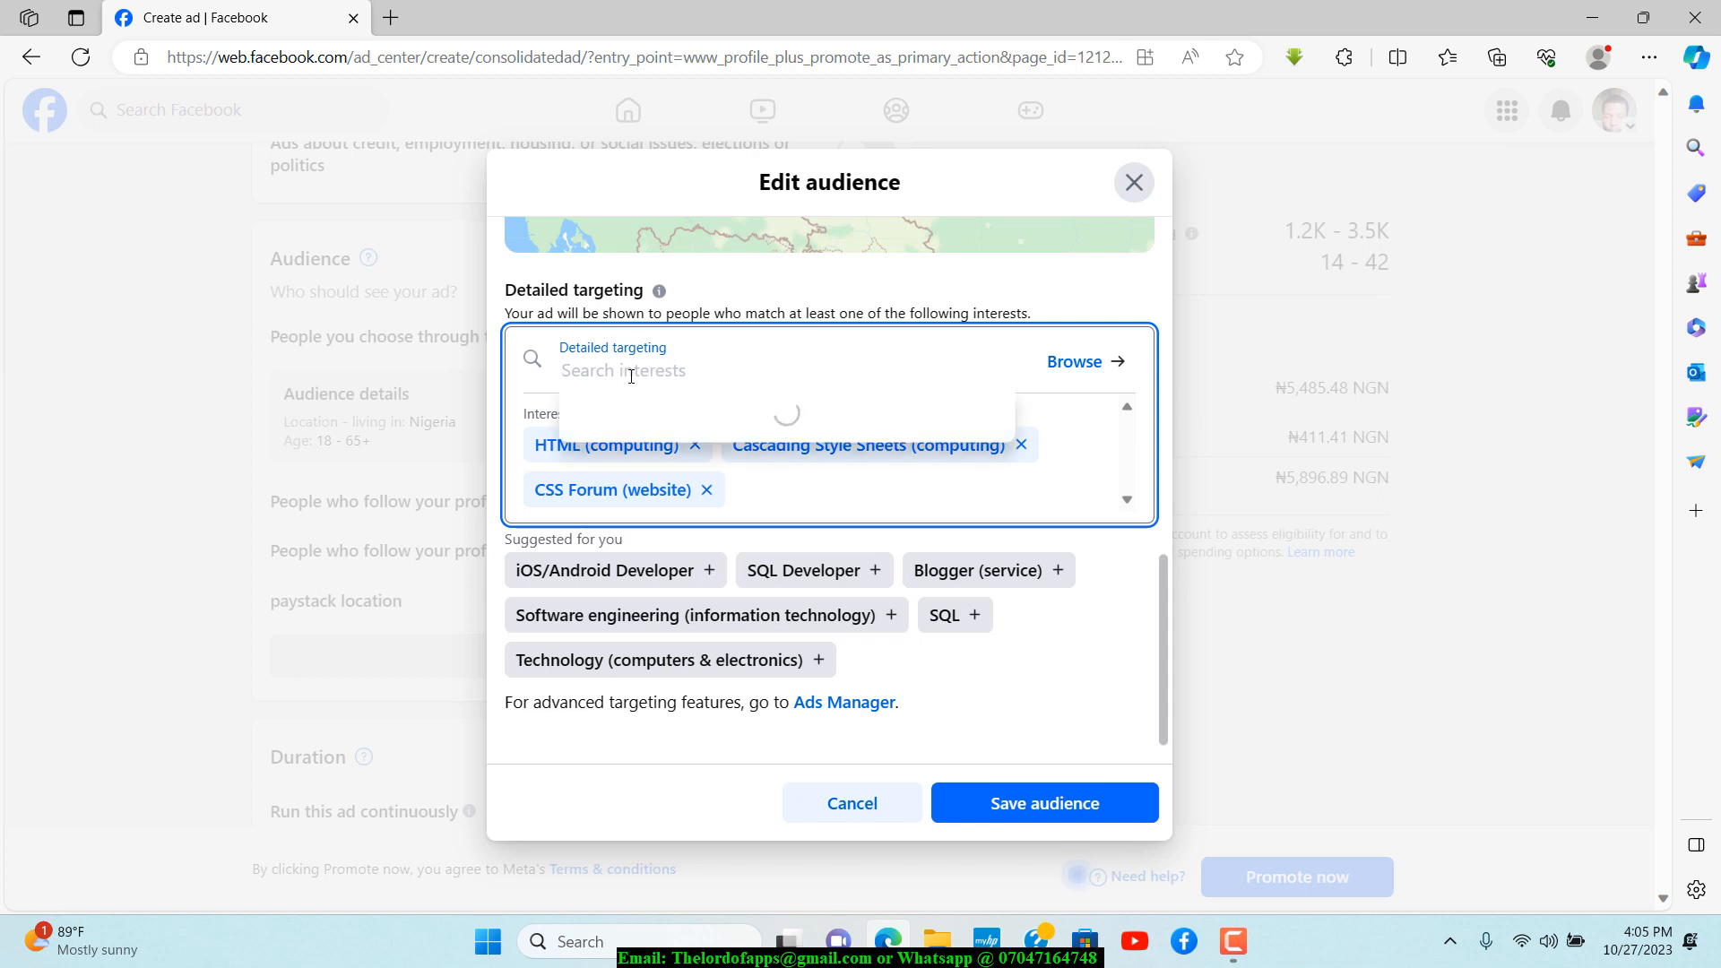
{"action": "type", "text": "h"}
{"action": "key", "text": "BackSpace"}
{"action": "type", "text": "php"}
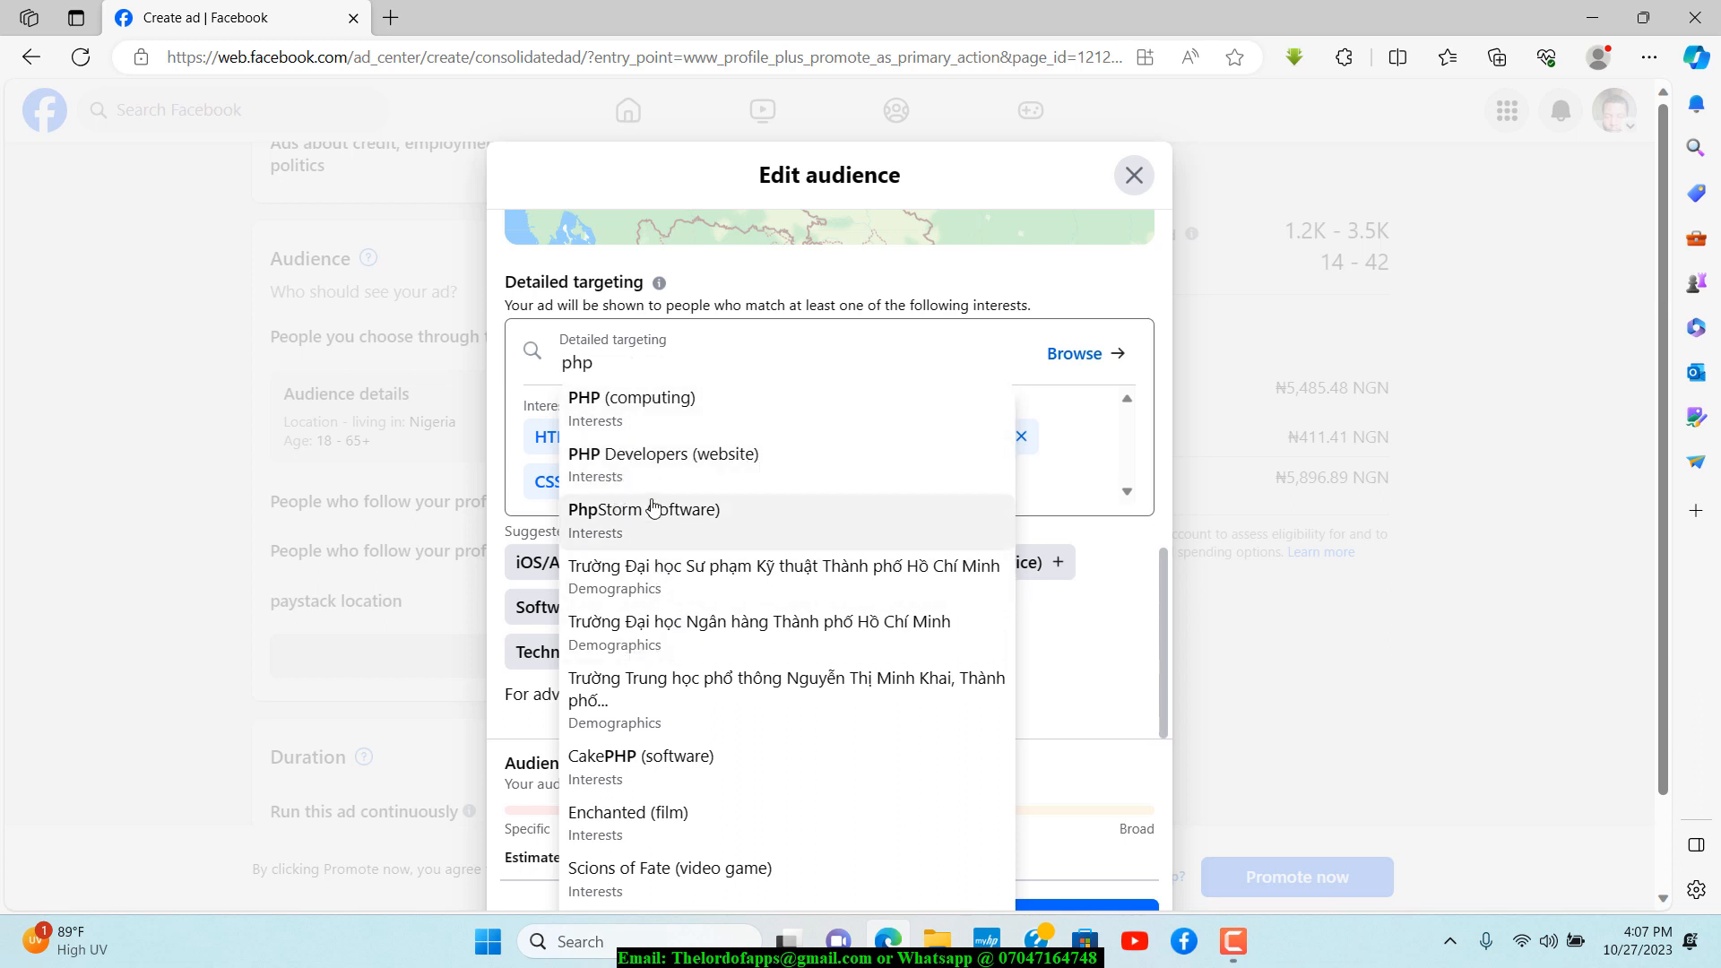
{"action": "left_click", "coordinate": [649, 404]}
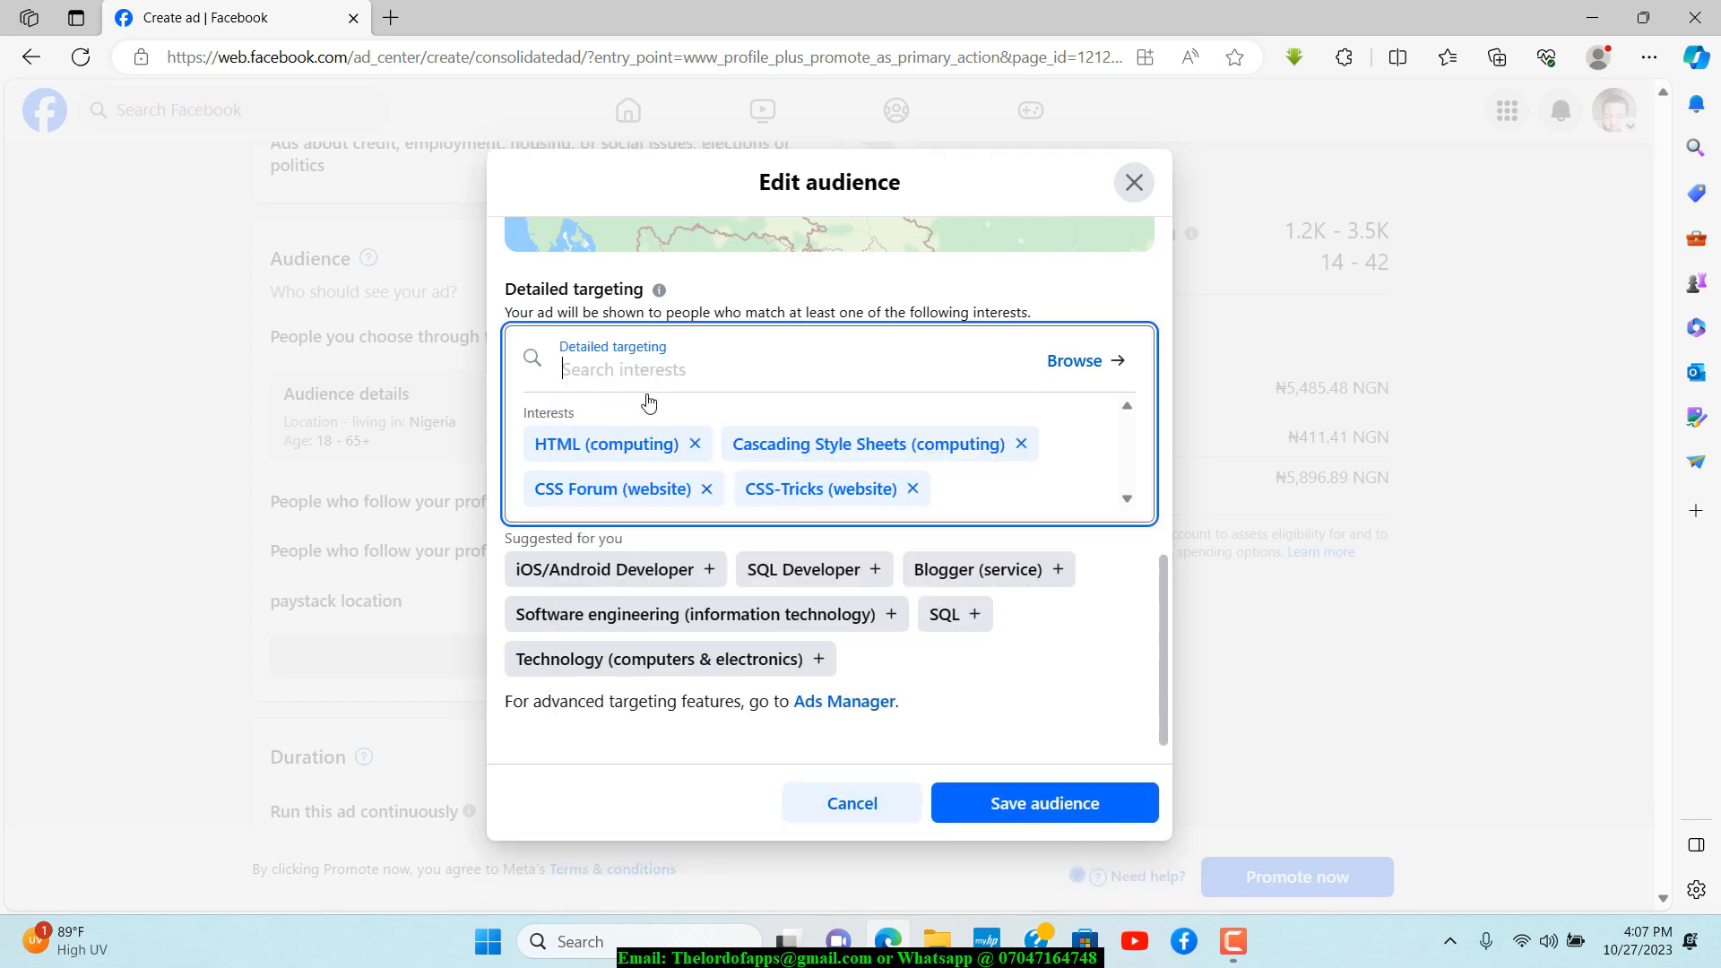
Add the interests PHP Developers (website) and PhpStorm (software) to the audience's detailed targeting
{"action": "type", "text": "php"}
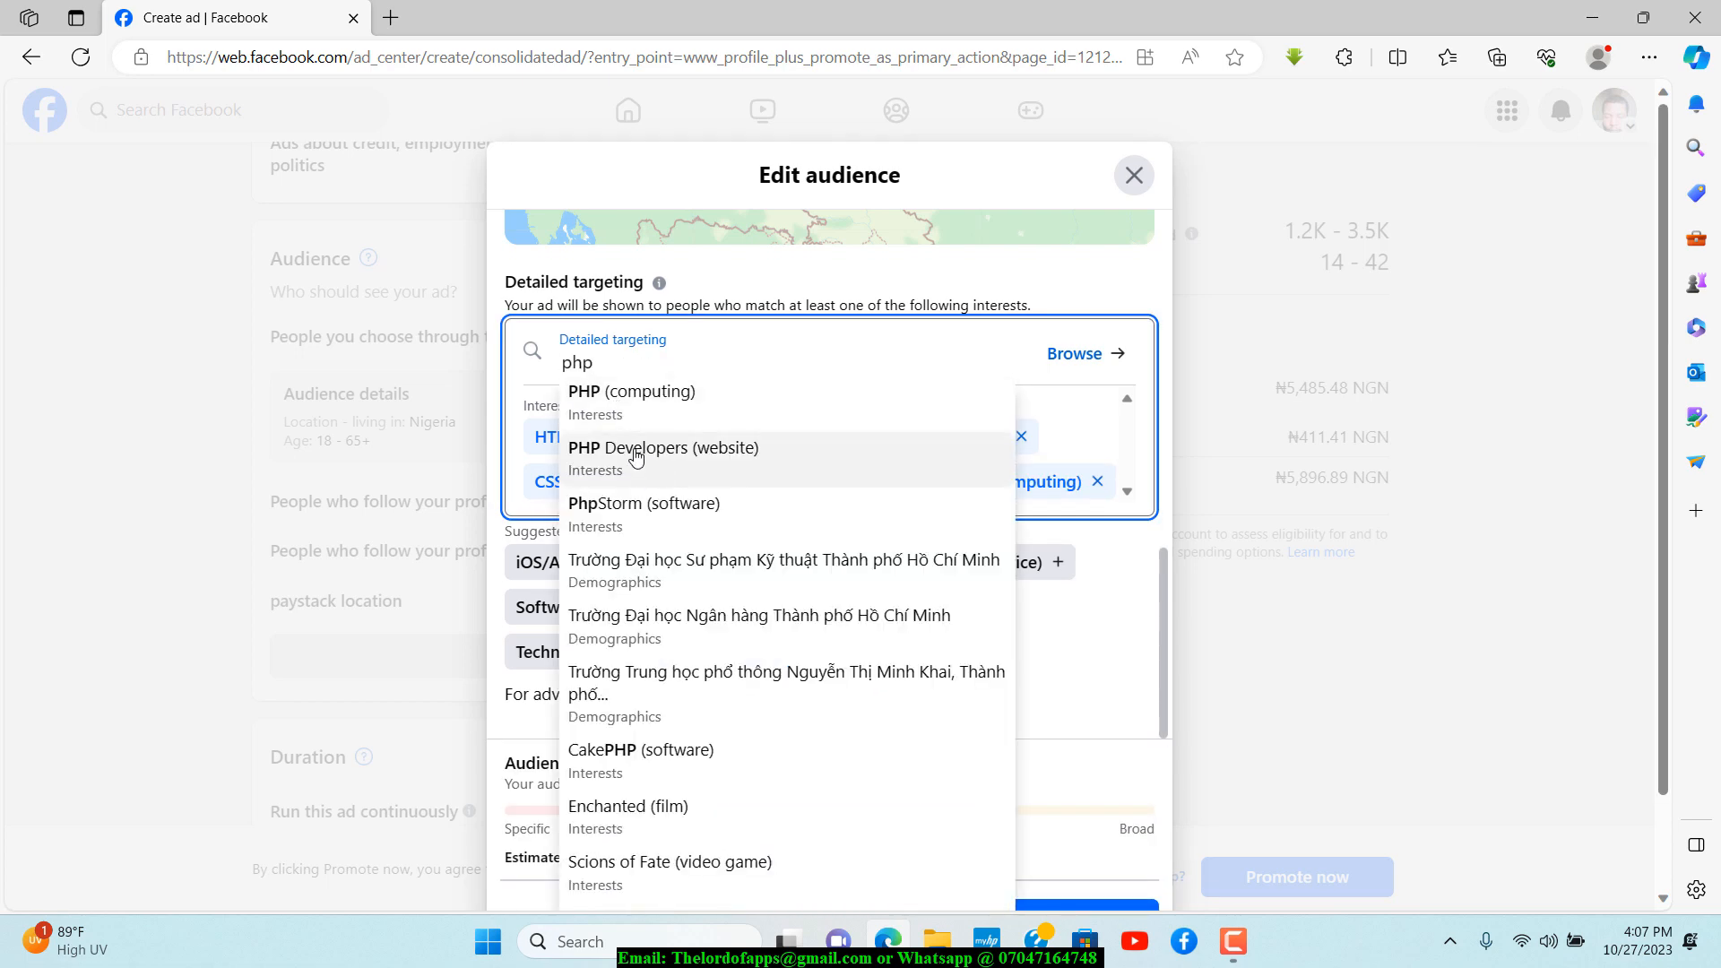
{"action": "left_click", "coordinate": [636, 455]}
{"action": "scroll", "coordinate": [744, 448], "scroll_direction": "down", "scroll_amount": 2}
{"action": "type", "text": "p"}
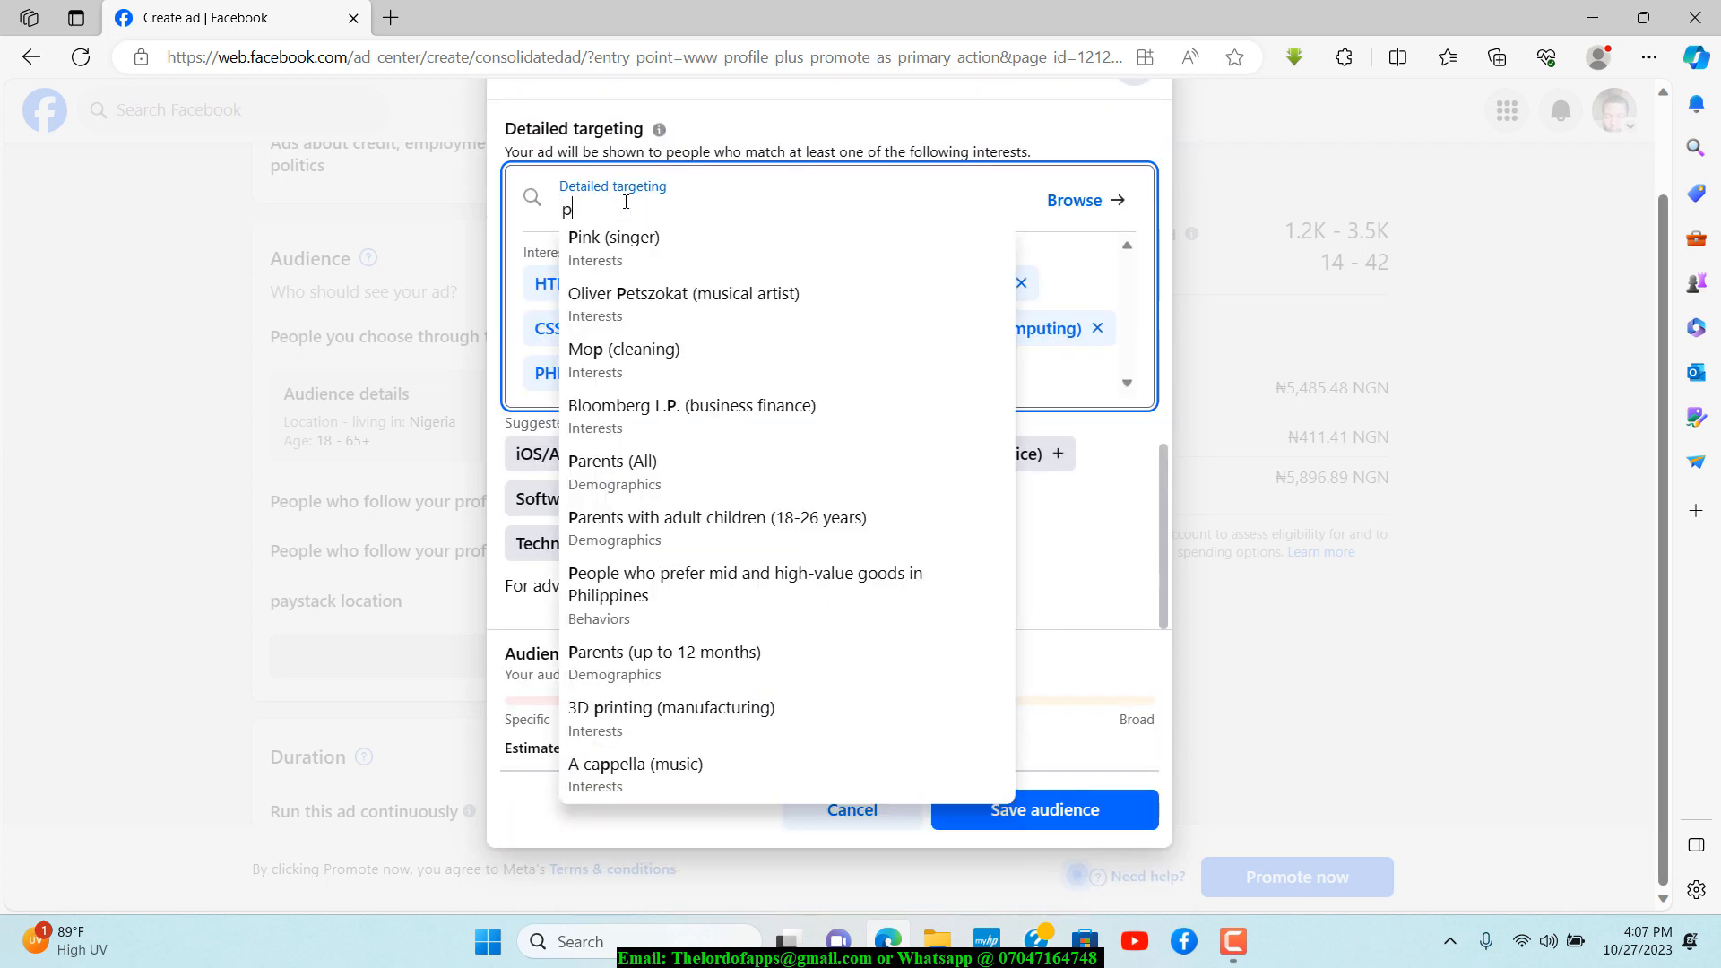
{"action": "type", "text": "hp"}
{"action": "left_click", "coordinate": [652, 368]}
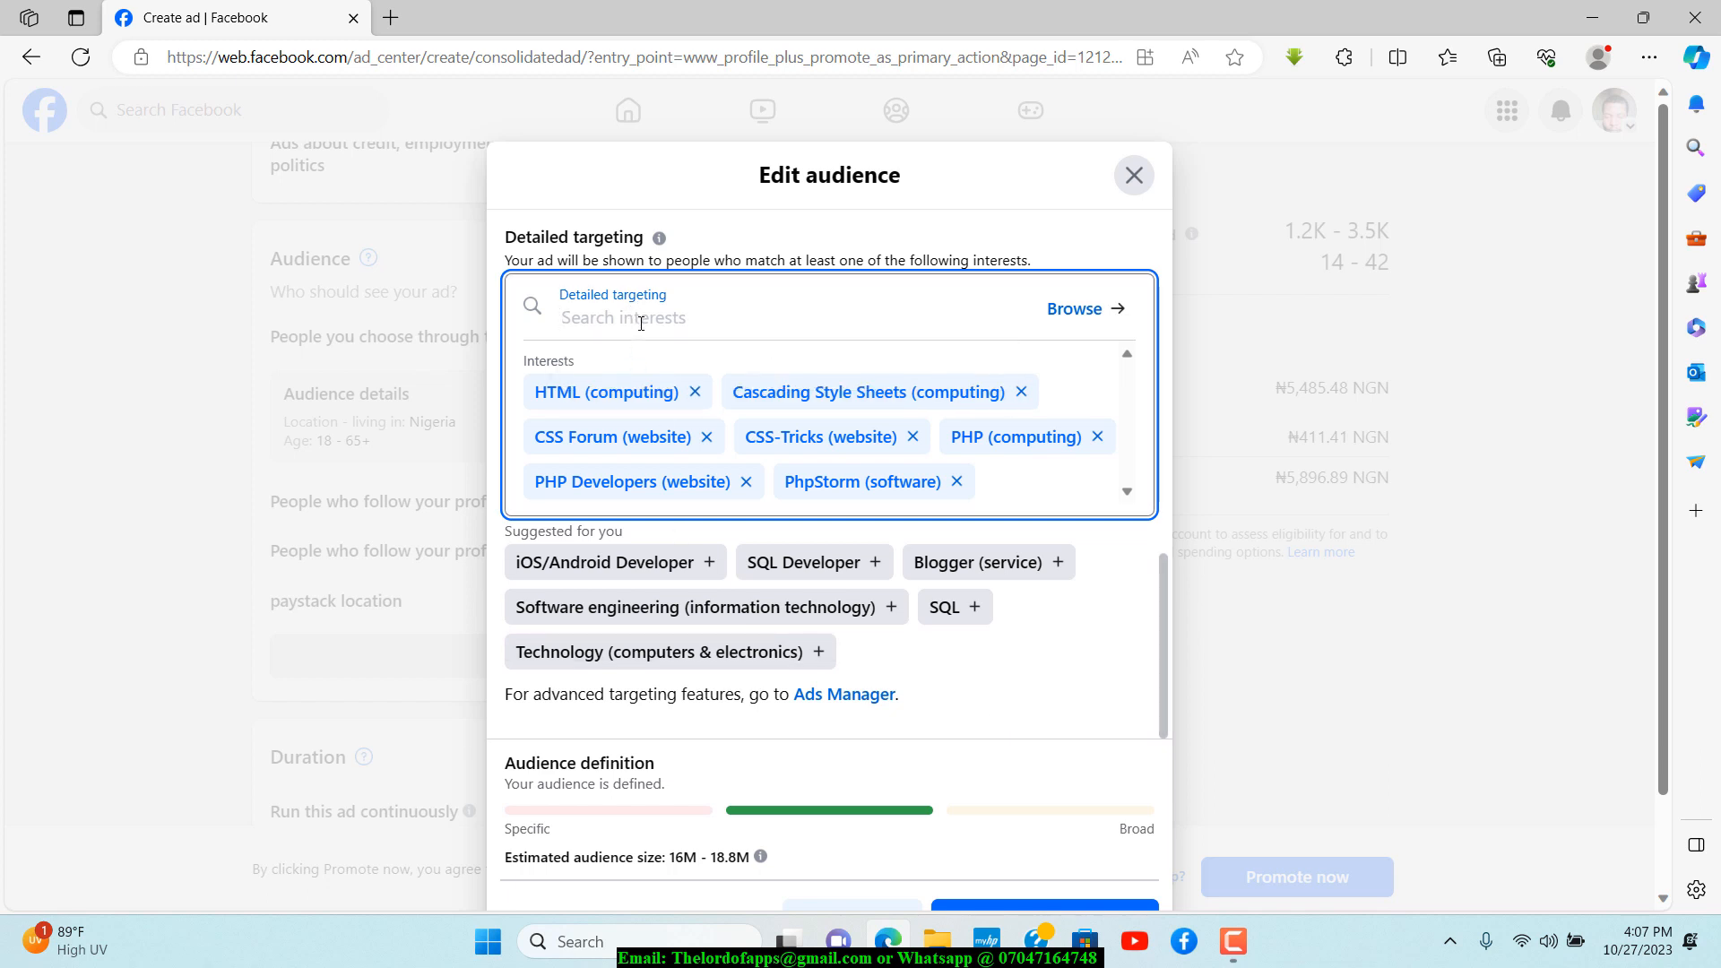
Add the interests Node.js (computing) and Mobile app (software) to the audience's detailed targeting
{"action": "type", "text": "node"}
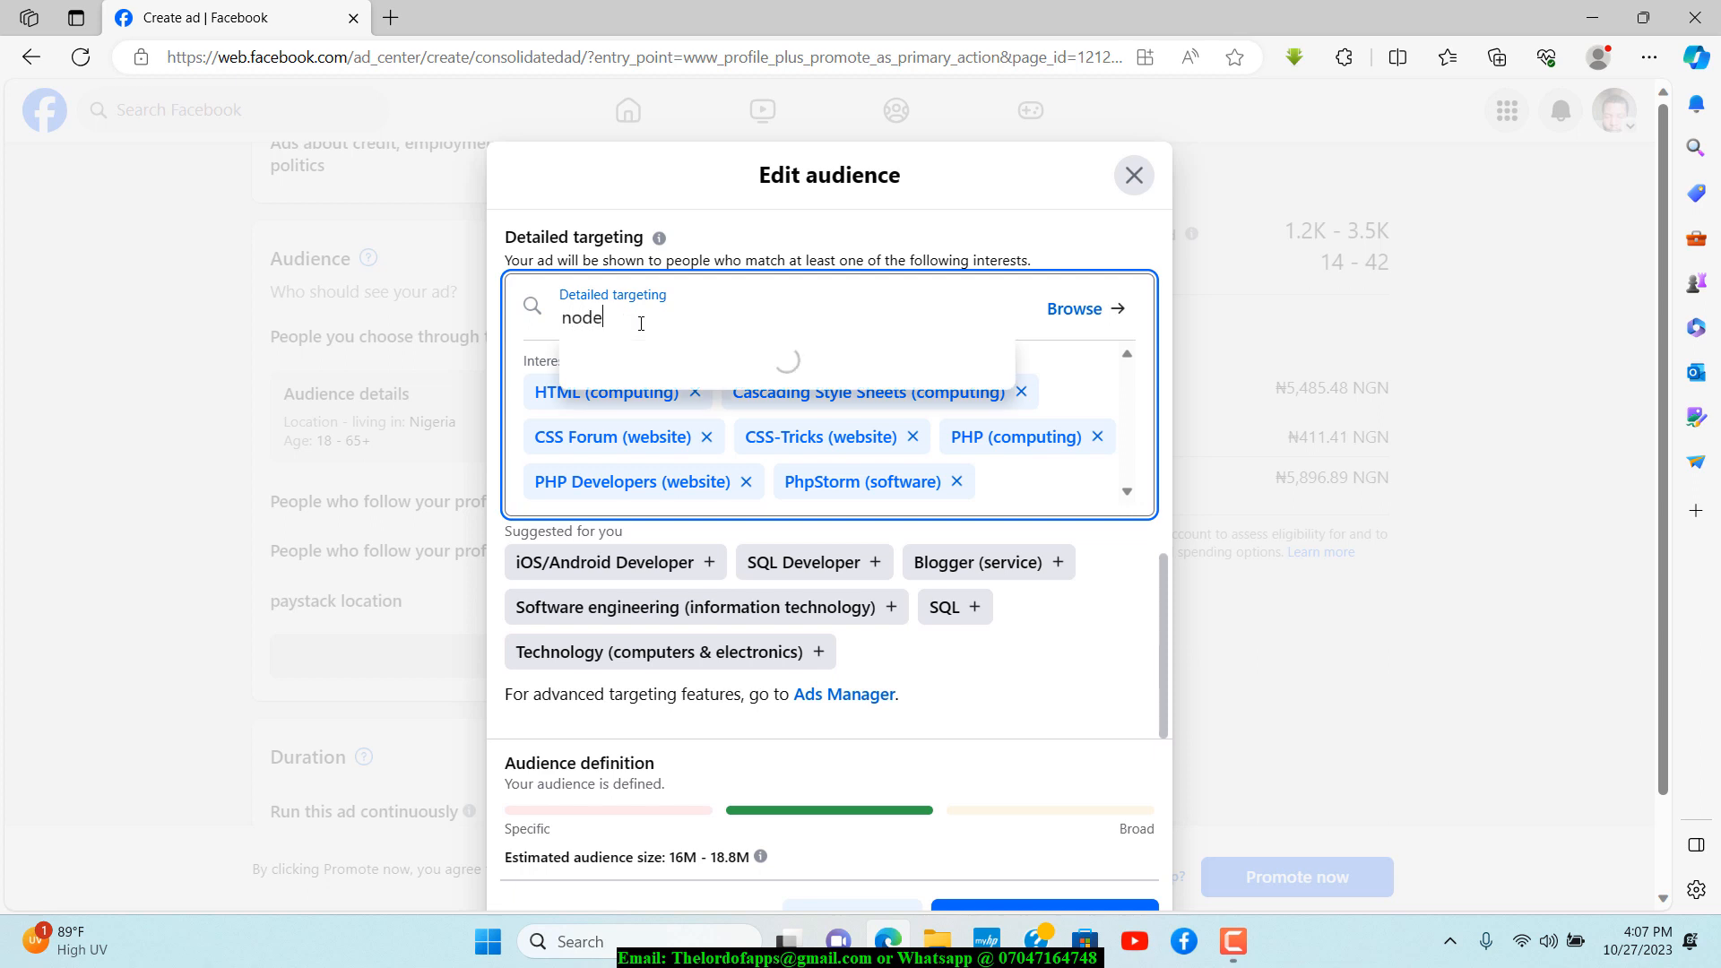
{"action": "type", "text": "js"}
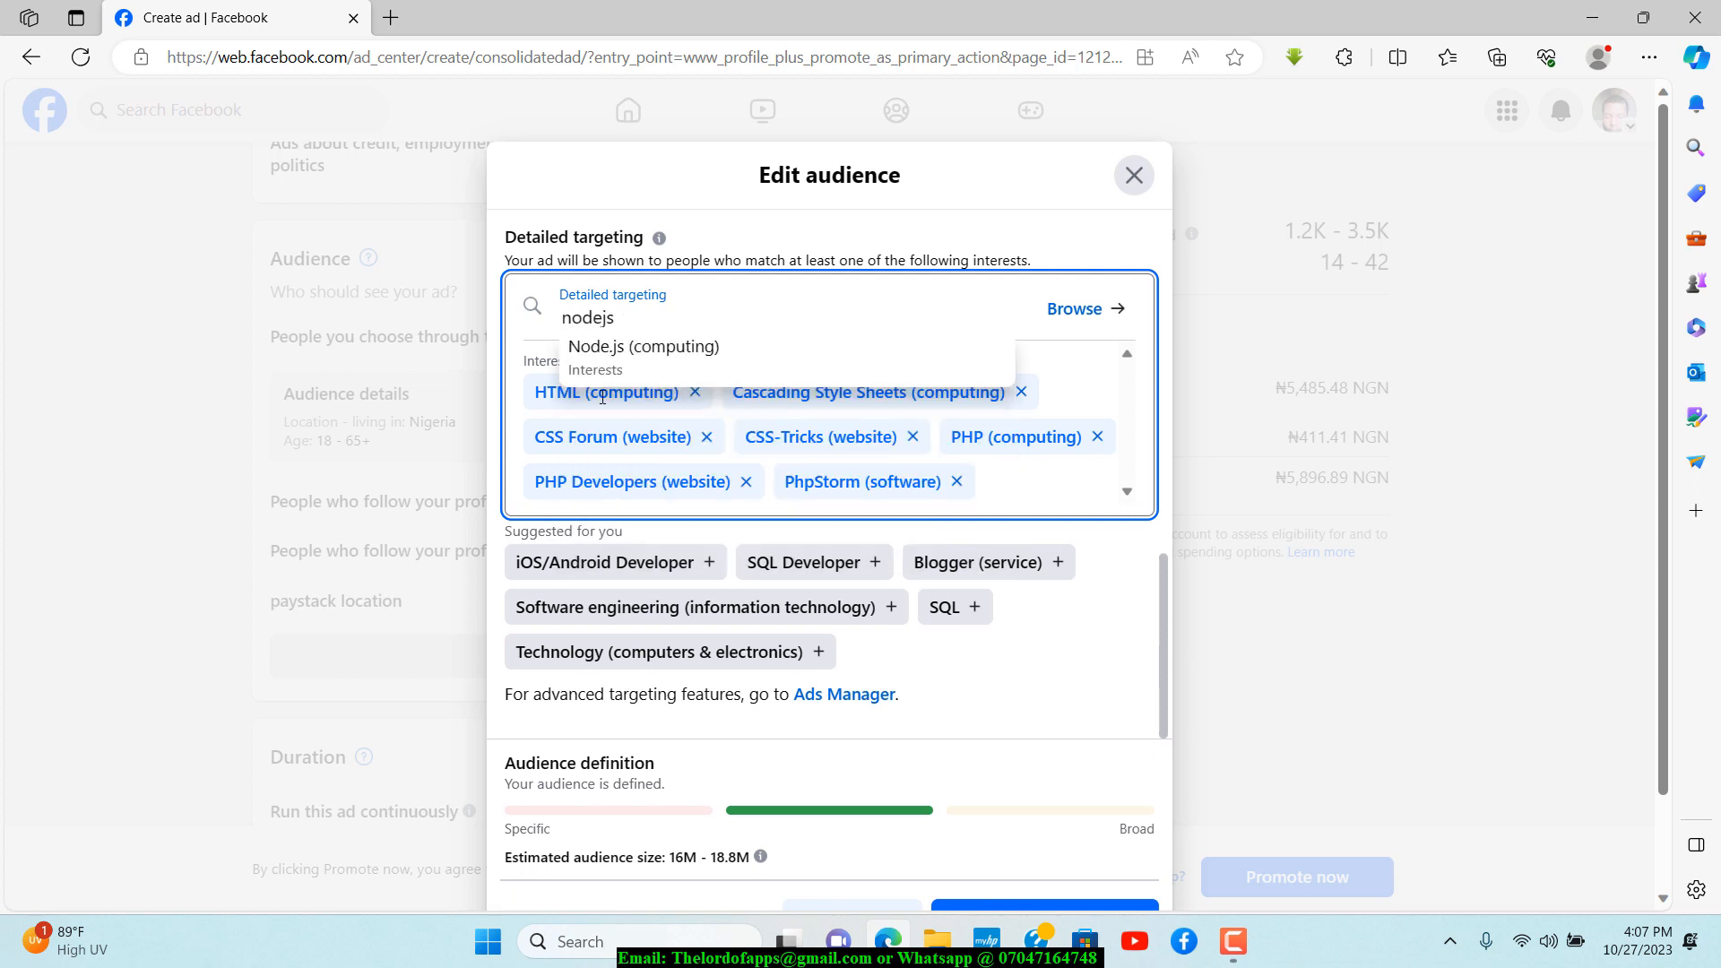
{"action": "left_click", "coordinate": [627, 369]}
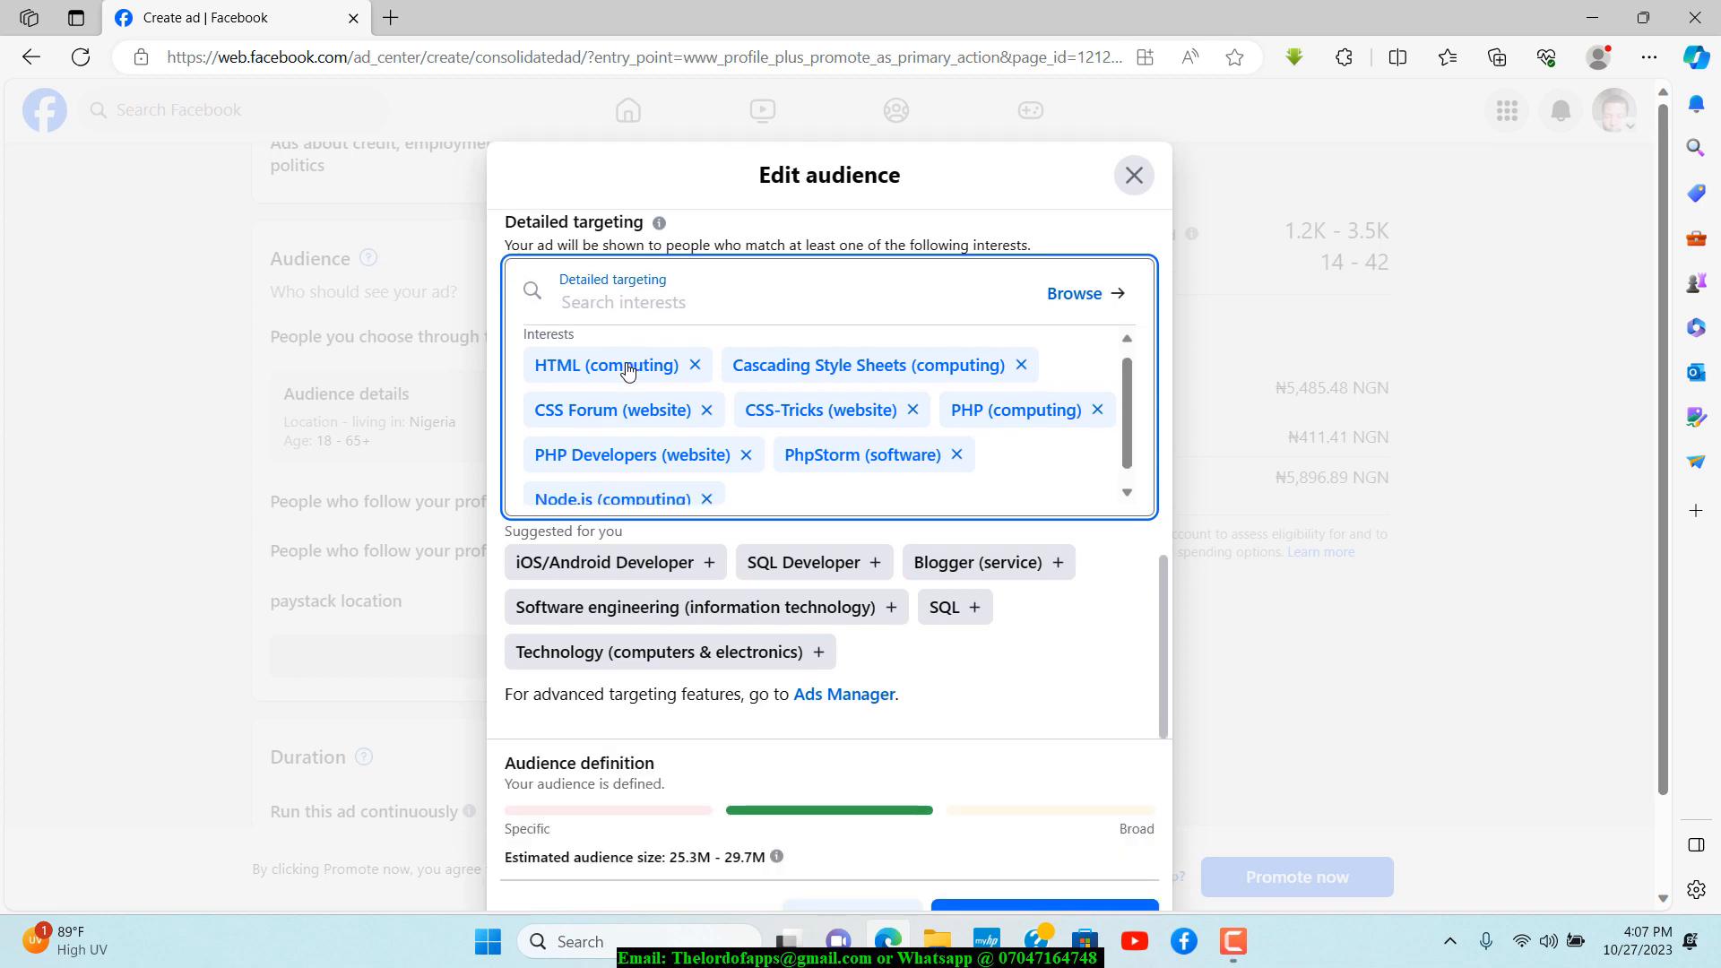
{"action": "left_click", "coordinate": [585, 302]}
{"action": "type", "text": "Mobil"}
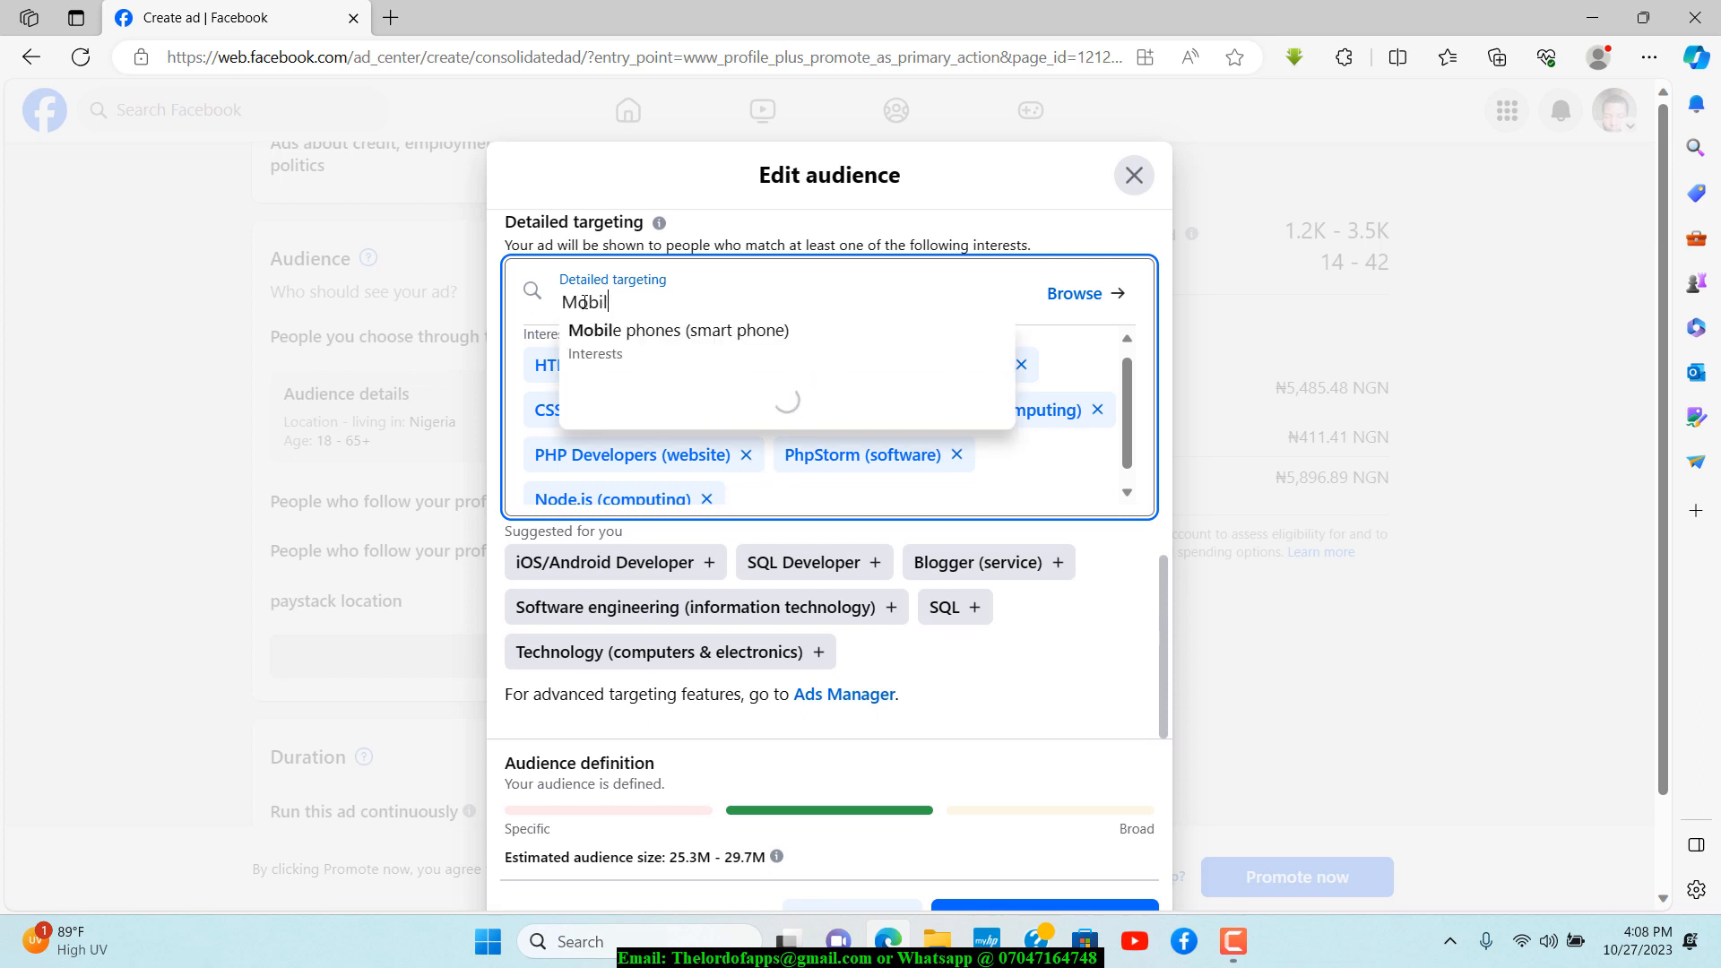
{"action": "type", "text": "e"}
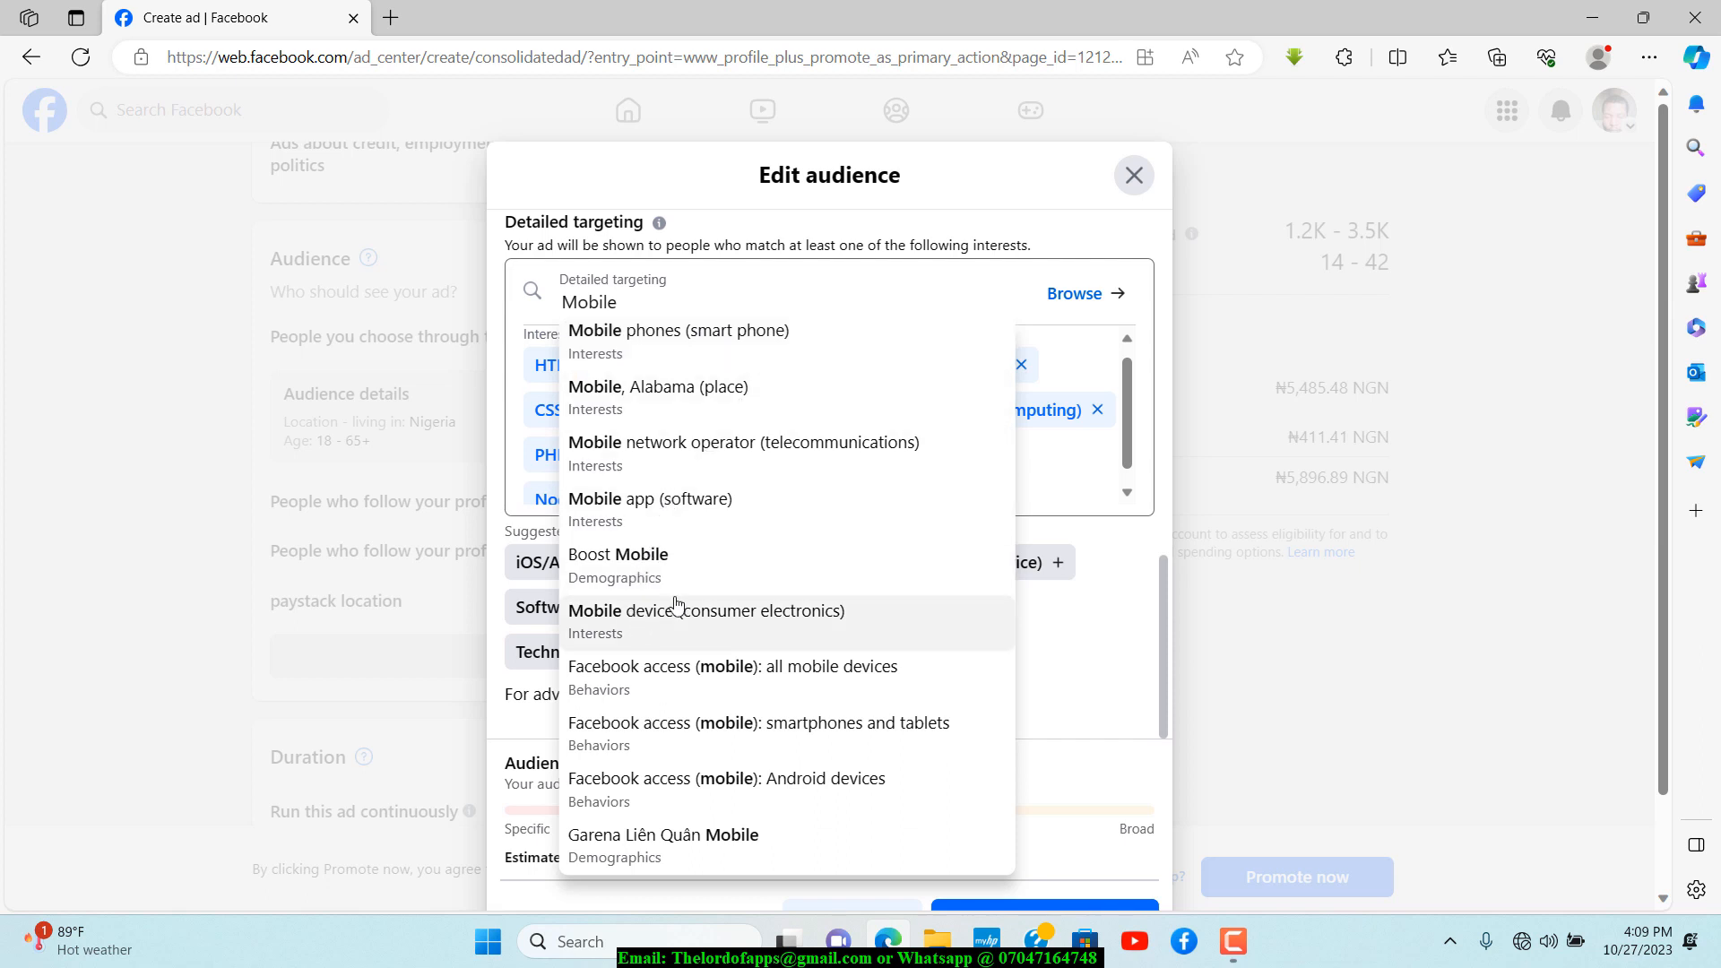
{"action": "left_click", "coordinate": [686, 512]}
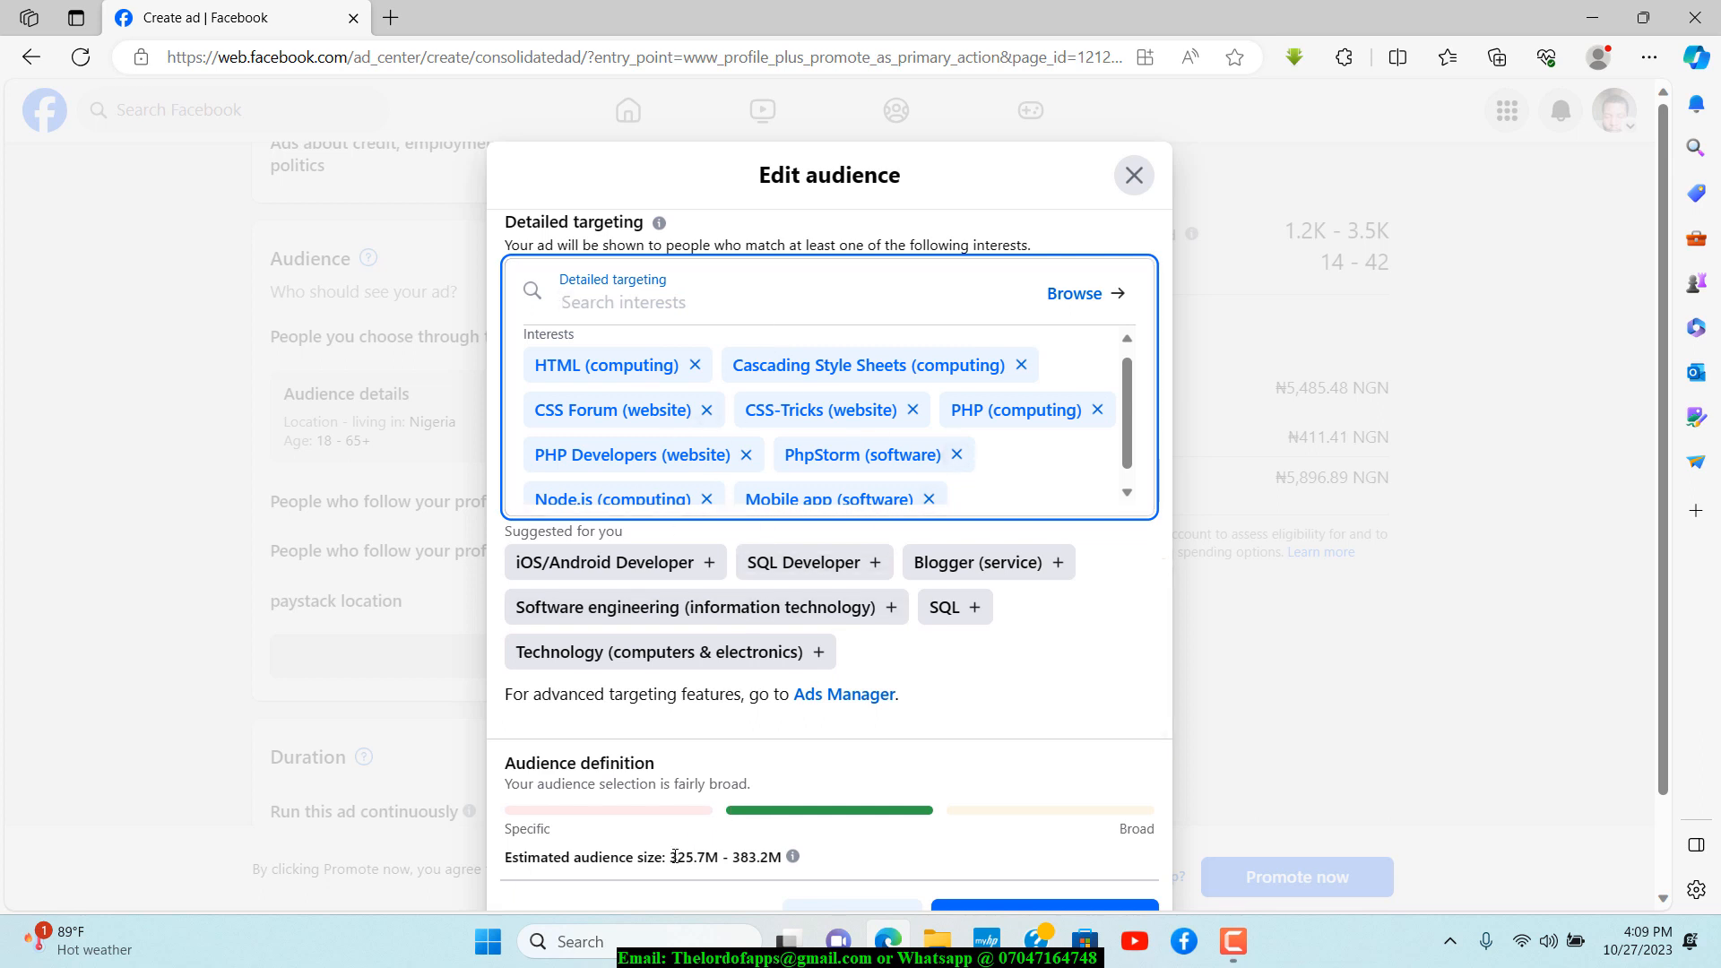
Check the estimated audience size and review the interests added to the detailed targeting
{"action": "left_click_drag", "start_coordinate": [664, 859], "coordinate": [771, 859]}
{"action": "left_click", "coordinate": [637, 854]}
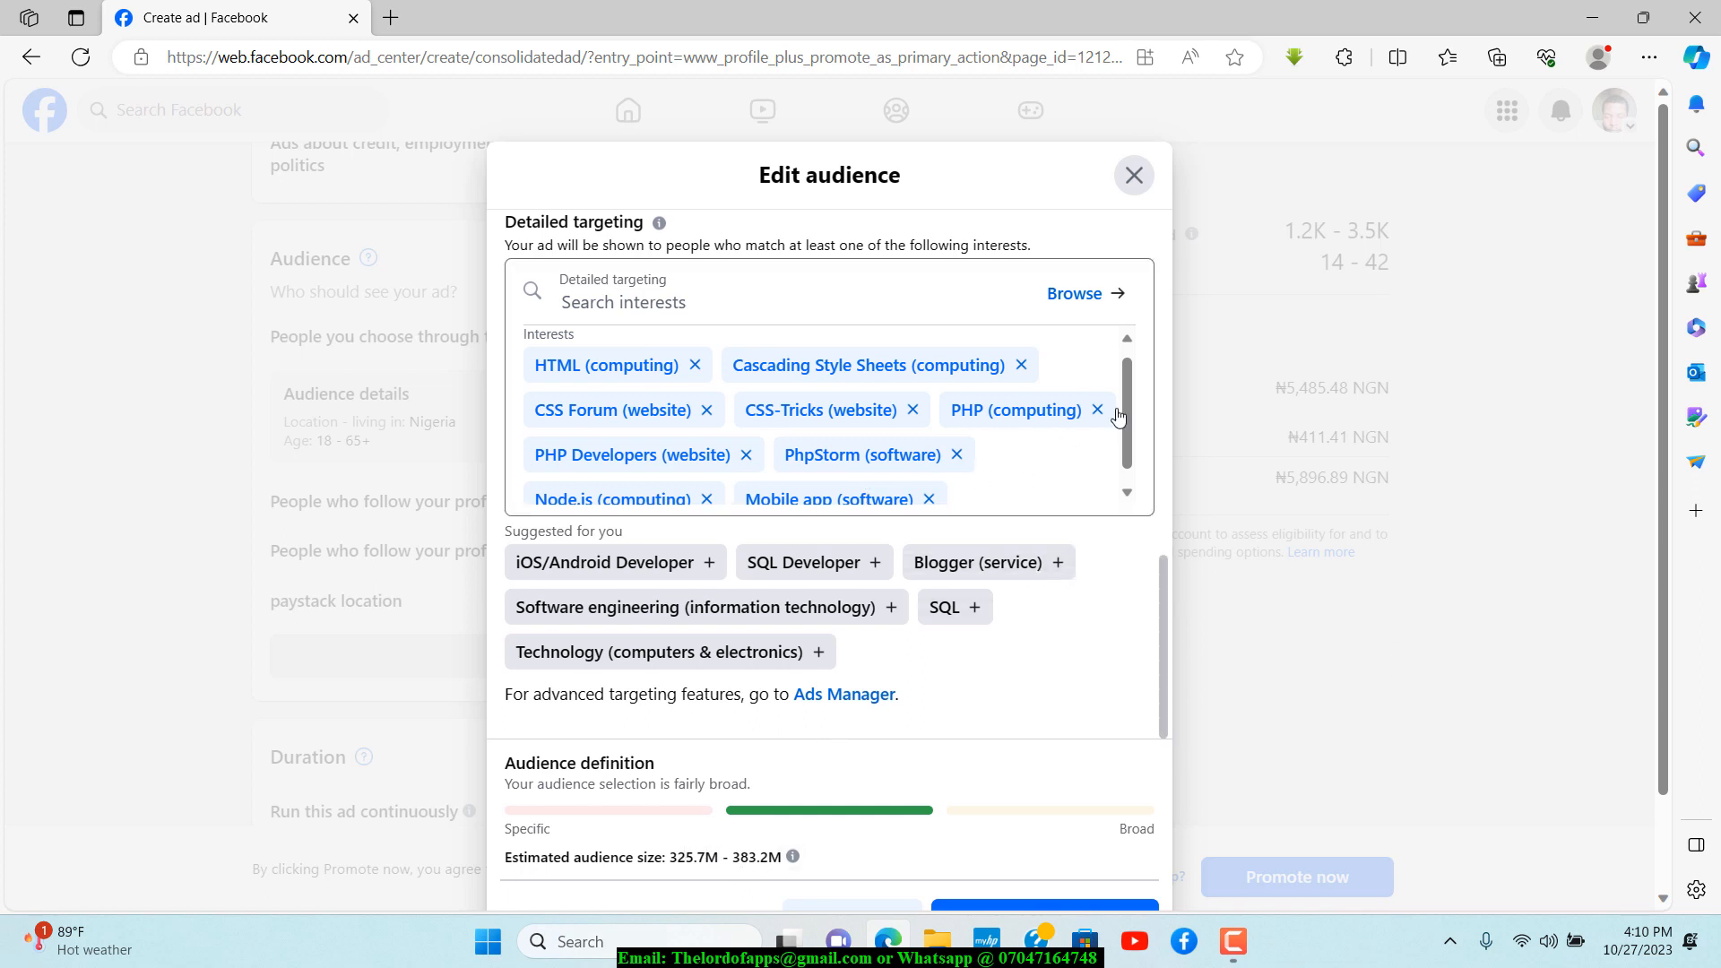
{"action": "left_click_drag", "start_coordinate": [1127, 403], "coordinate": [1128, 469]}
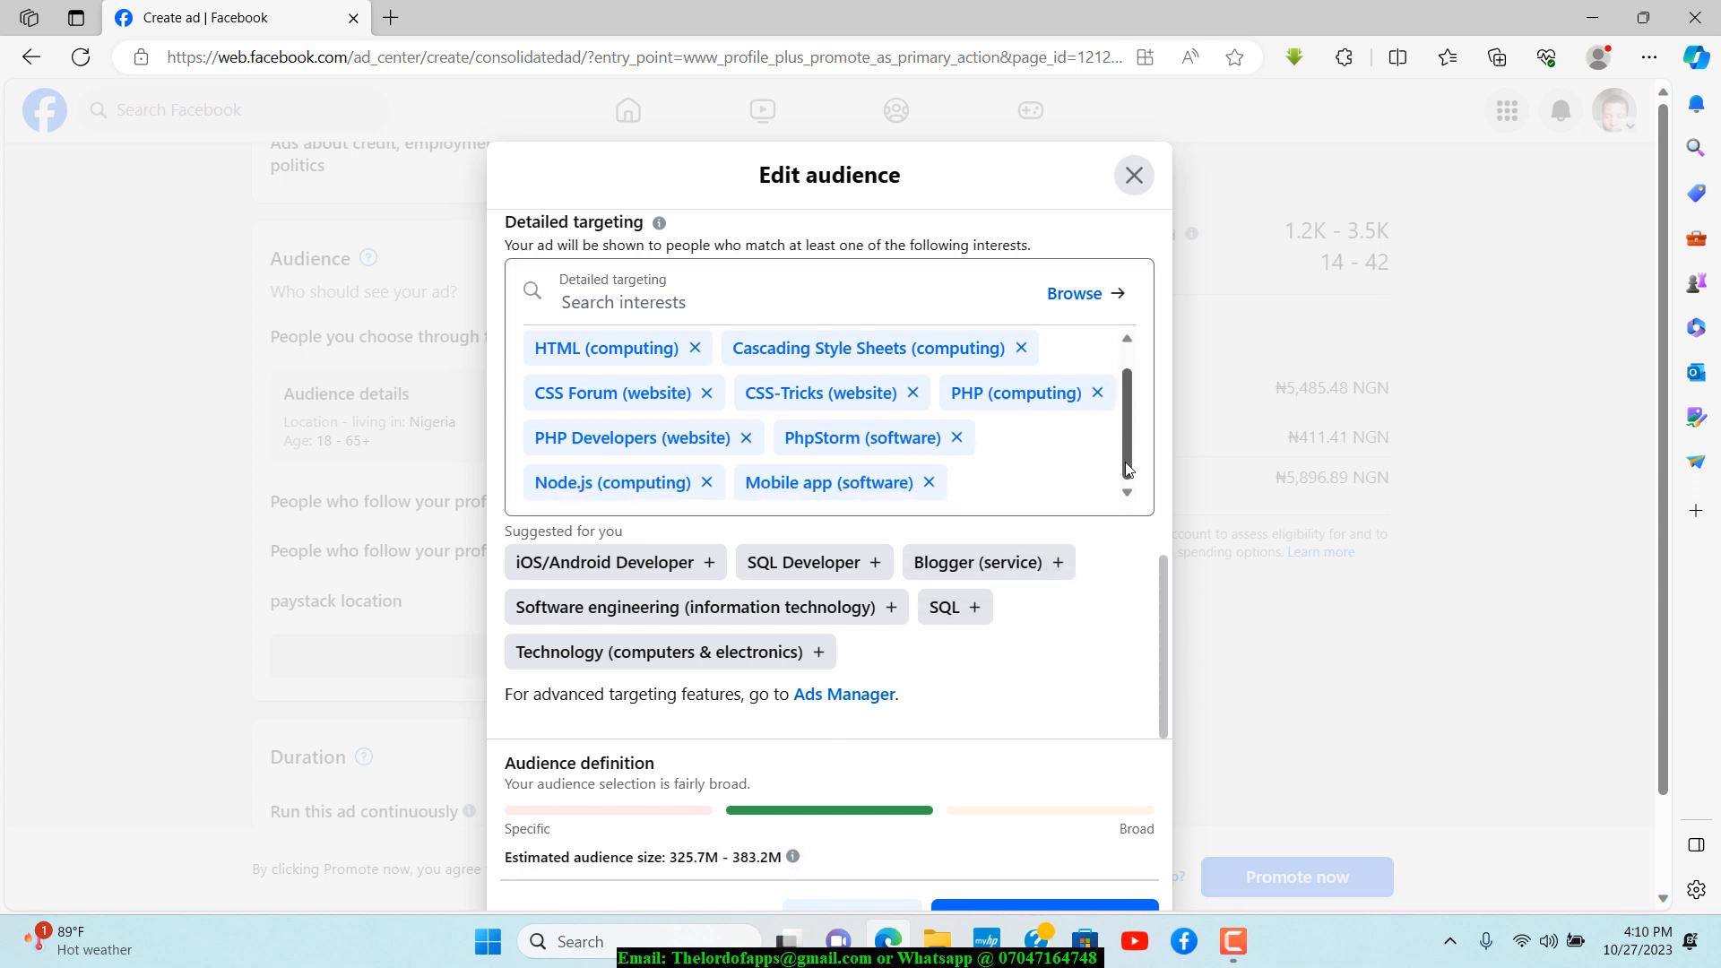
Search the detailed targeting options for comedy and clear the search
{"action": "left_click", "coordinate": [974, 472]}
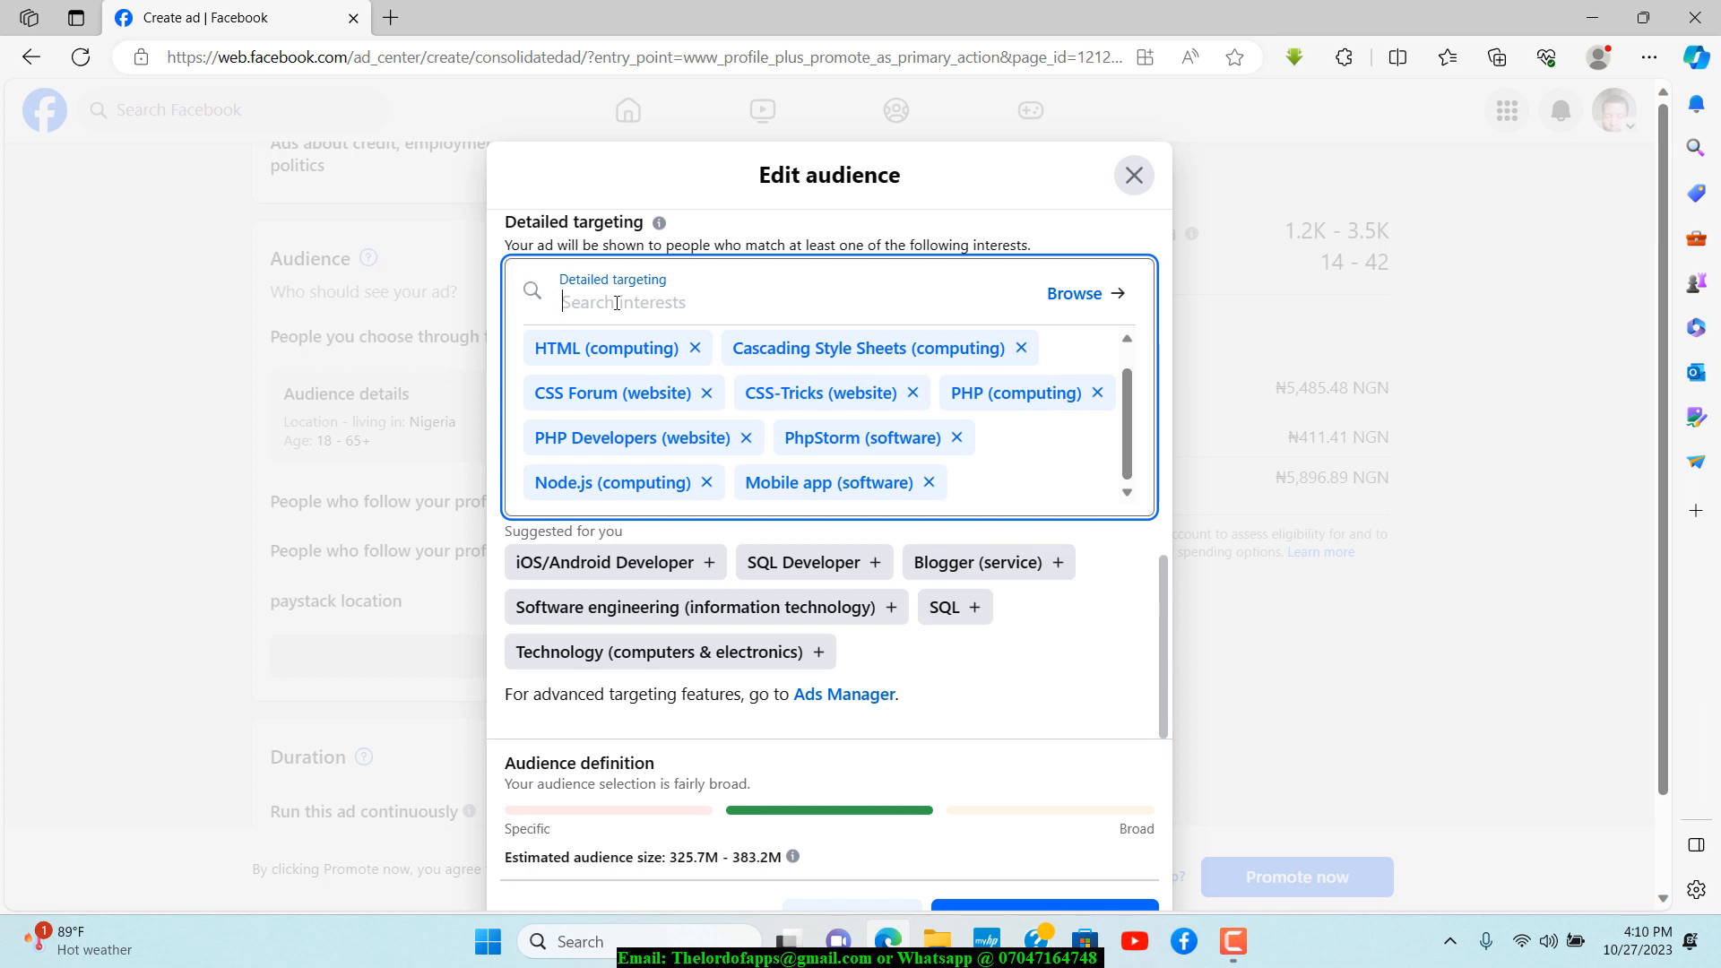
{"action": "type", "text": "comd"}
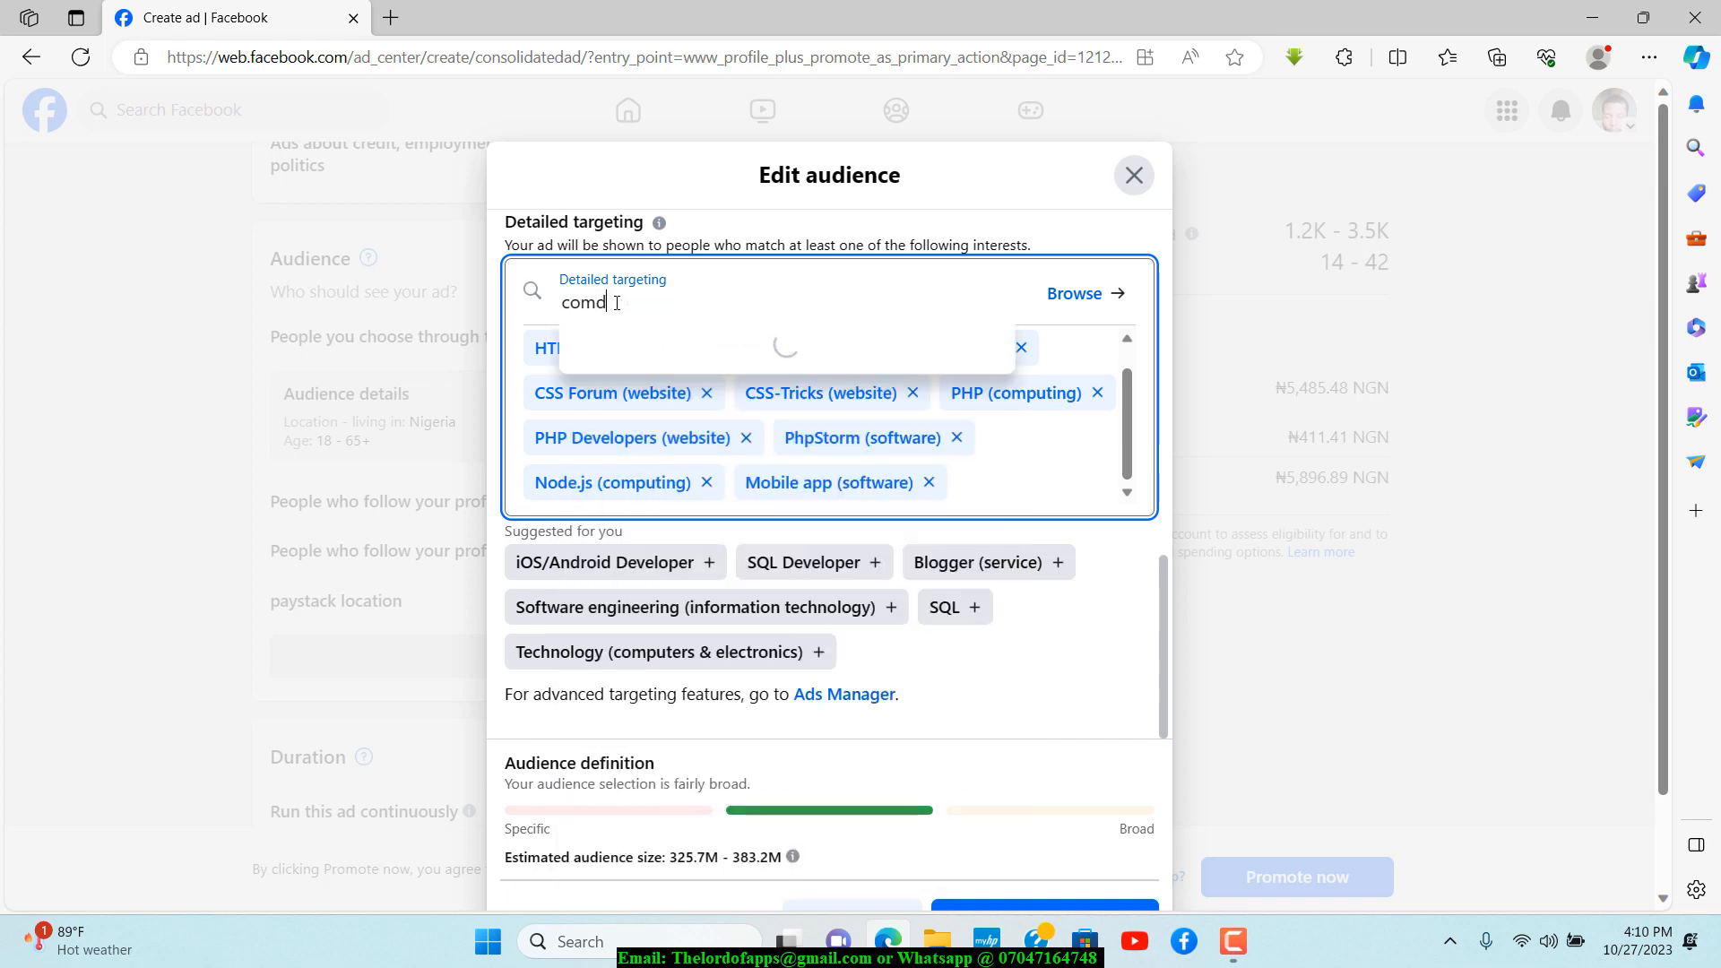
{"action": "key", "text": "BackSpace"}
{"action": "type", "text": "medy"}
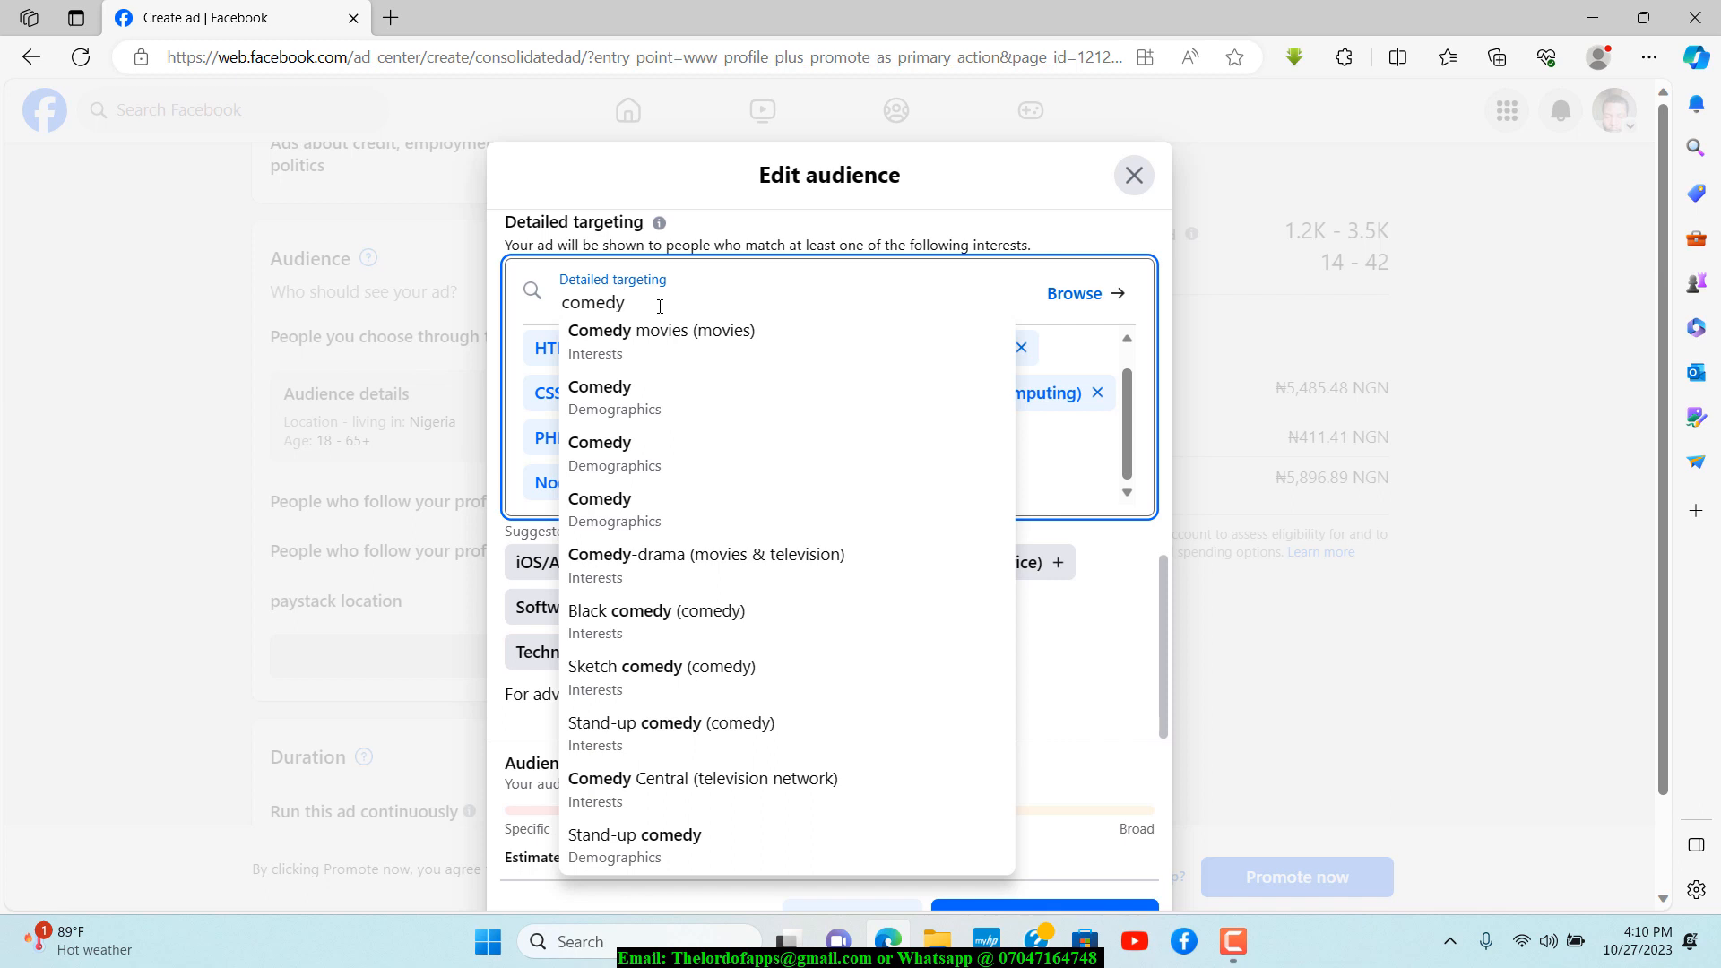
{"action": "key", "text": "BackSpace"}
{"action": "key", "text": "BackSpace"}
{"action": "key", "text": "BackSpace"}
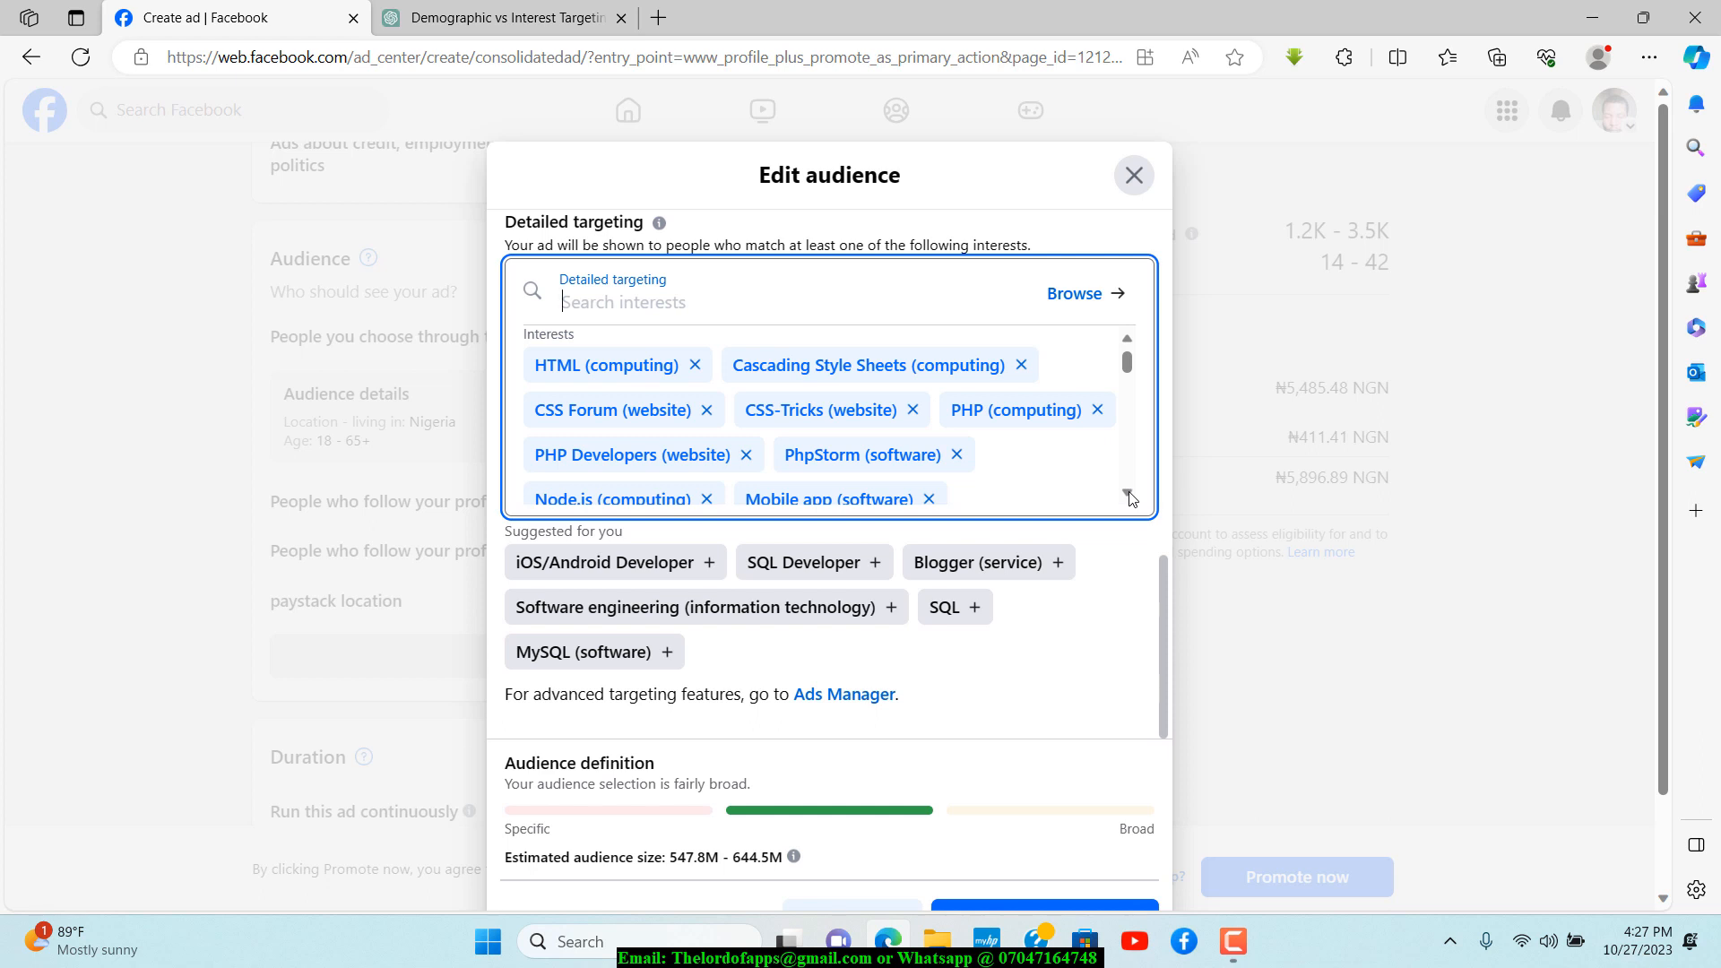
Review the full list of interests and demographics selected in the detailed targeting
{"action": "left_click_drag", "start_coordinate": [1129, 496], "coordinate": [1131, 498]}
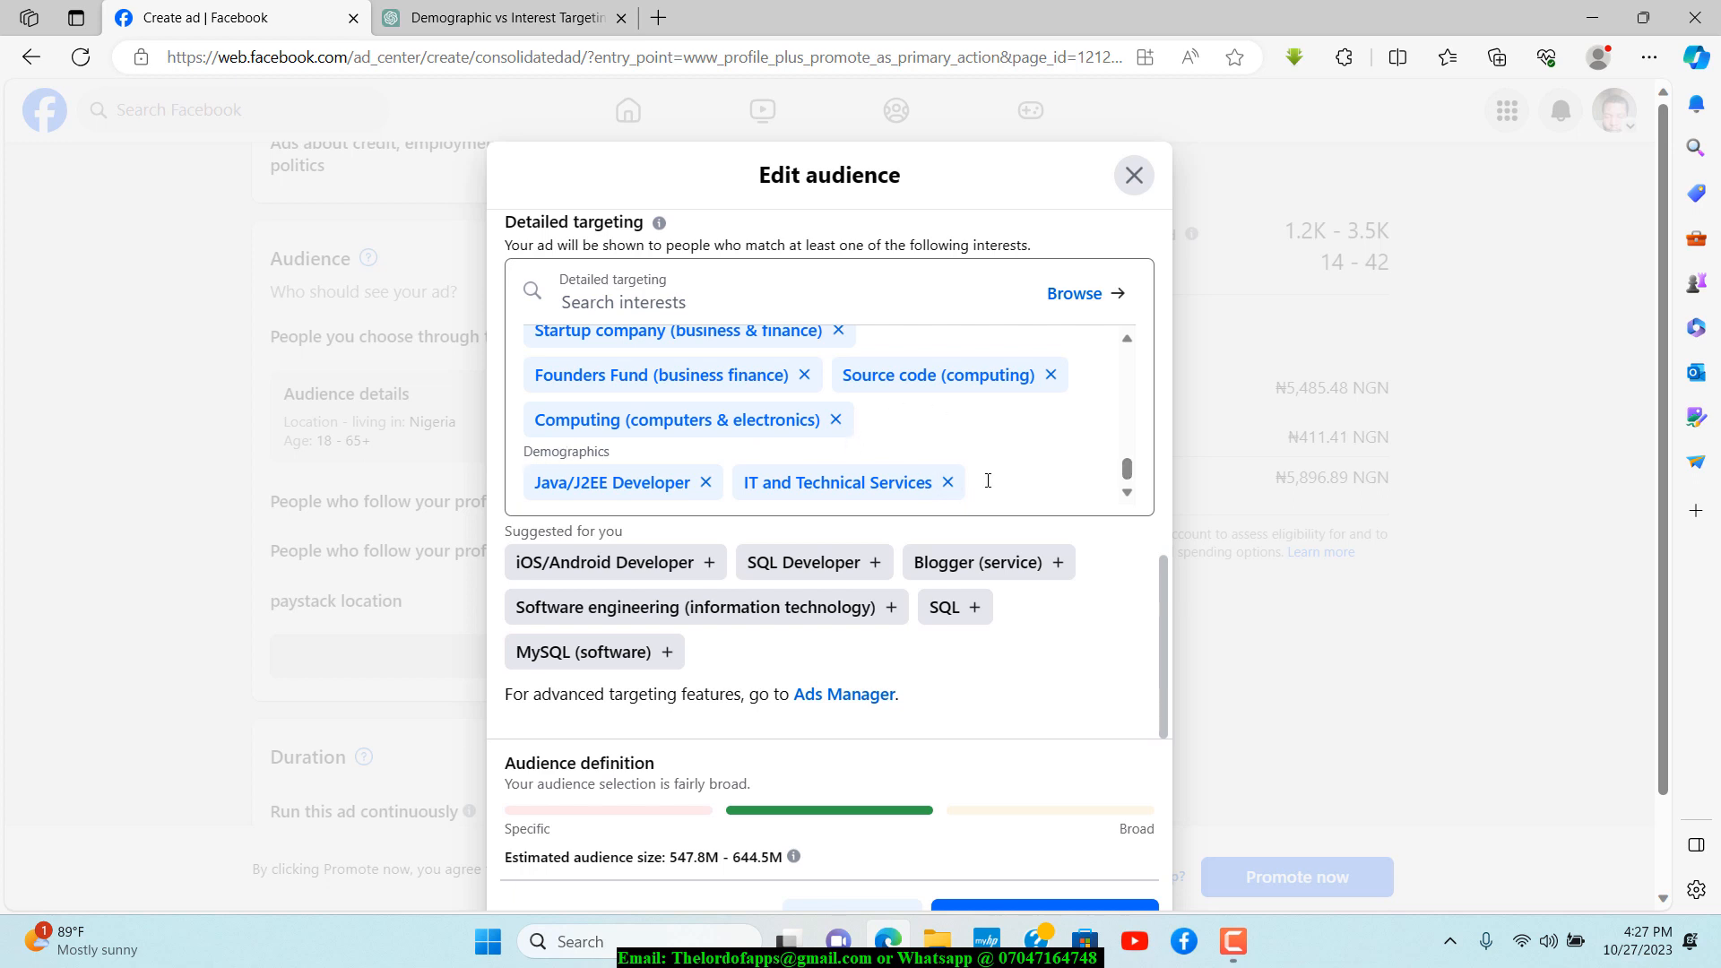
{"action": "left_click_drag", "start_coordinate": [1127, 339], "coordinate": [1127, 342]}
{"action": "left_click_drag", "start_coordinate": [1128, 406], "coordinate": [1128, 488]}
Find Nigerian universities in the detailed targeting and add the demographic University of Nigeria, Nsukka
{"action": "left_click", "coordinate": [694, 299]}
{"action": "type", "text": "un"}
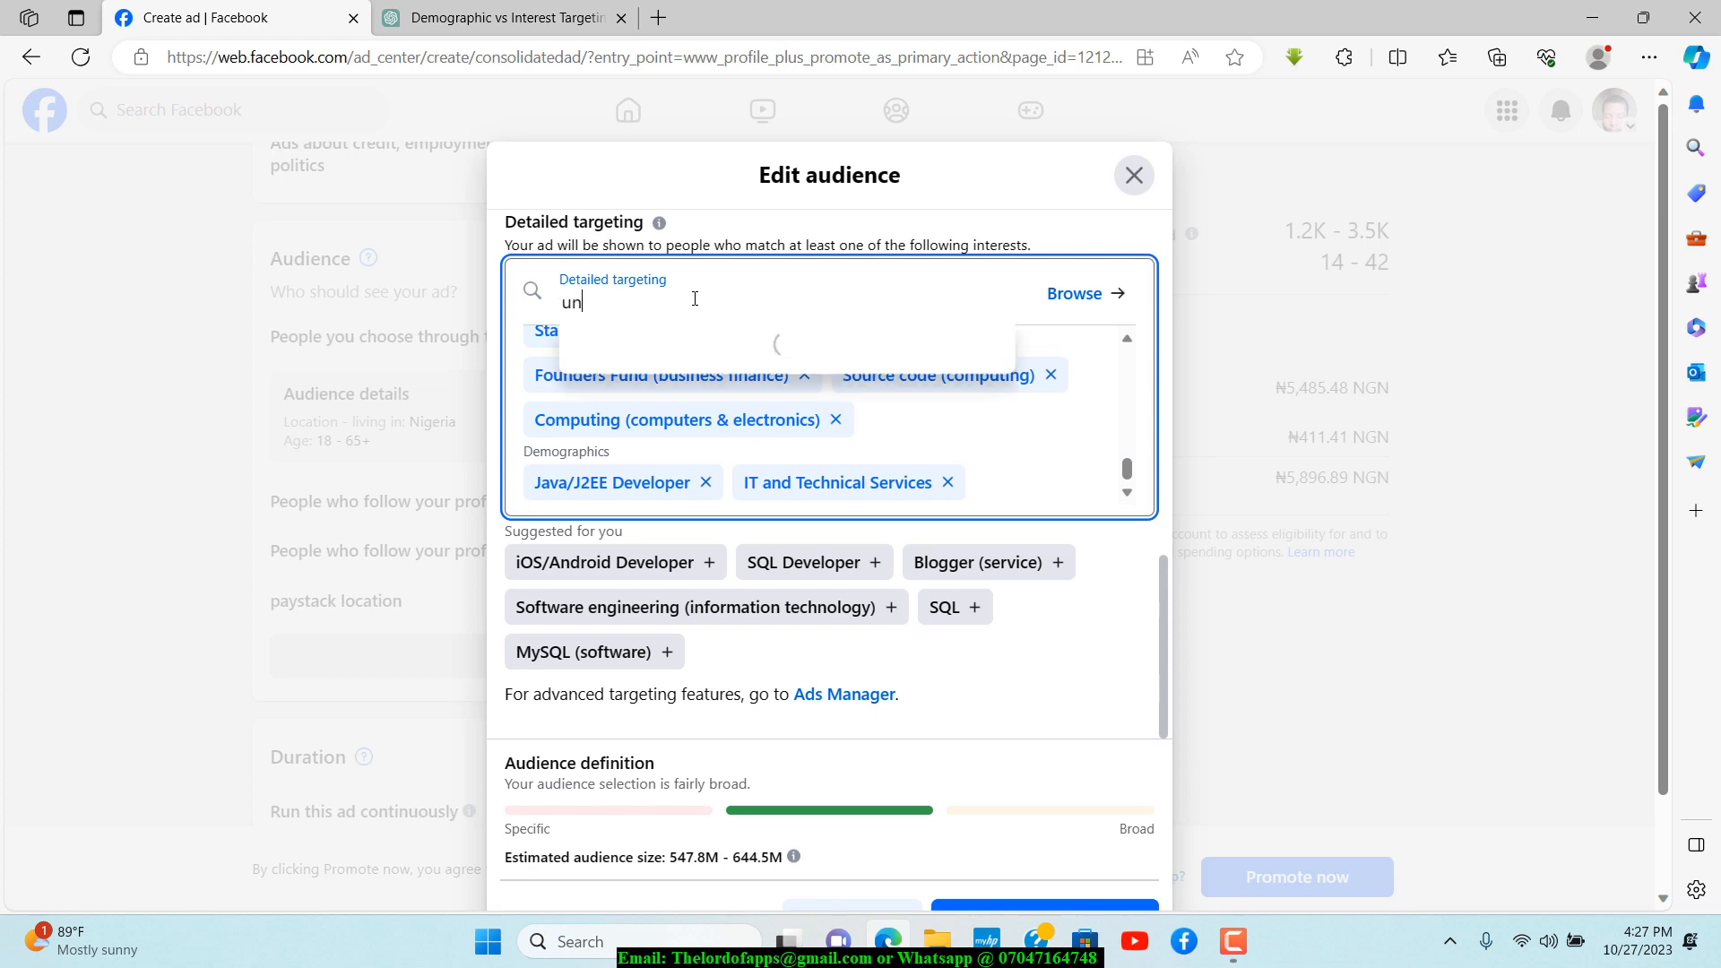
{"action": "type", "text": "n"}
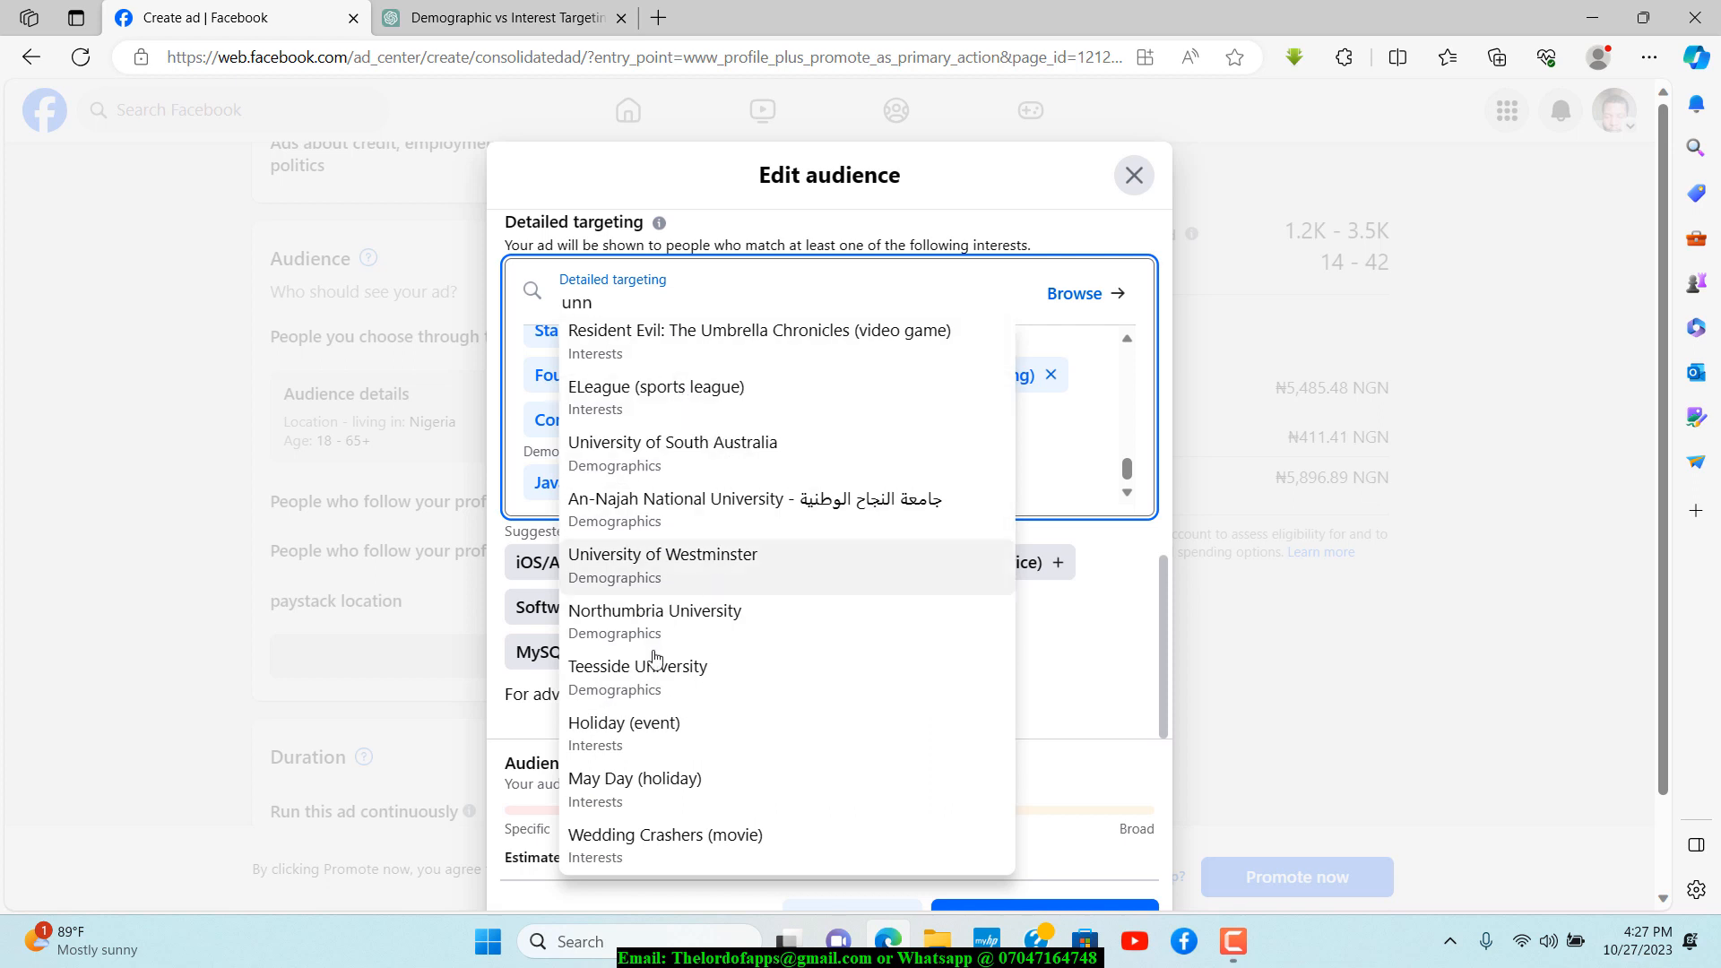
{"action": "key", "text": "BackSpace"}
{"action": "key", "text": "BackSpace"}
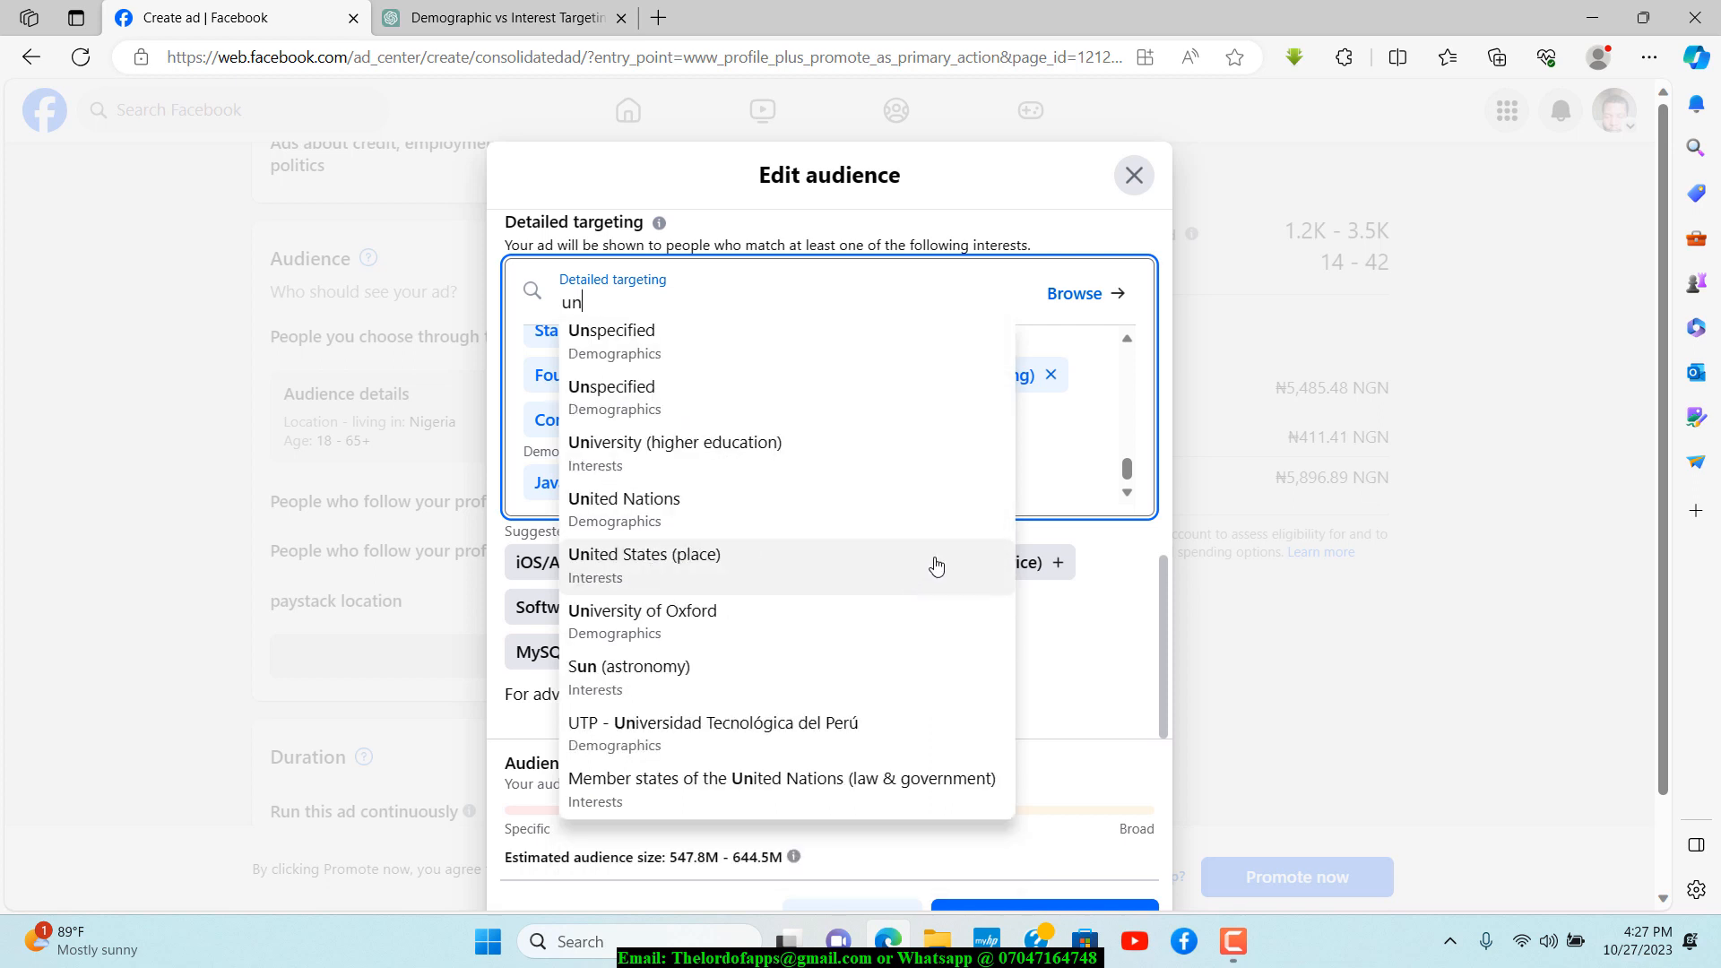
{"action": "type", "text": "niversity Niger"}
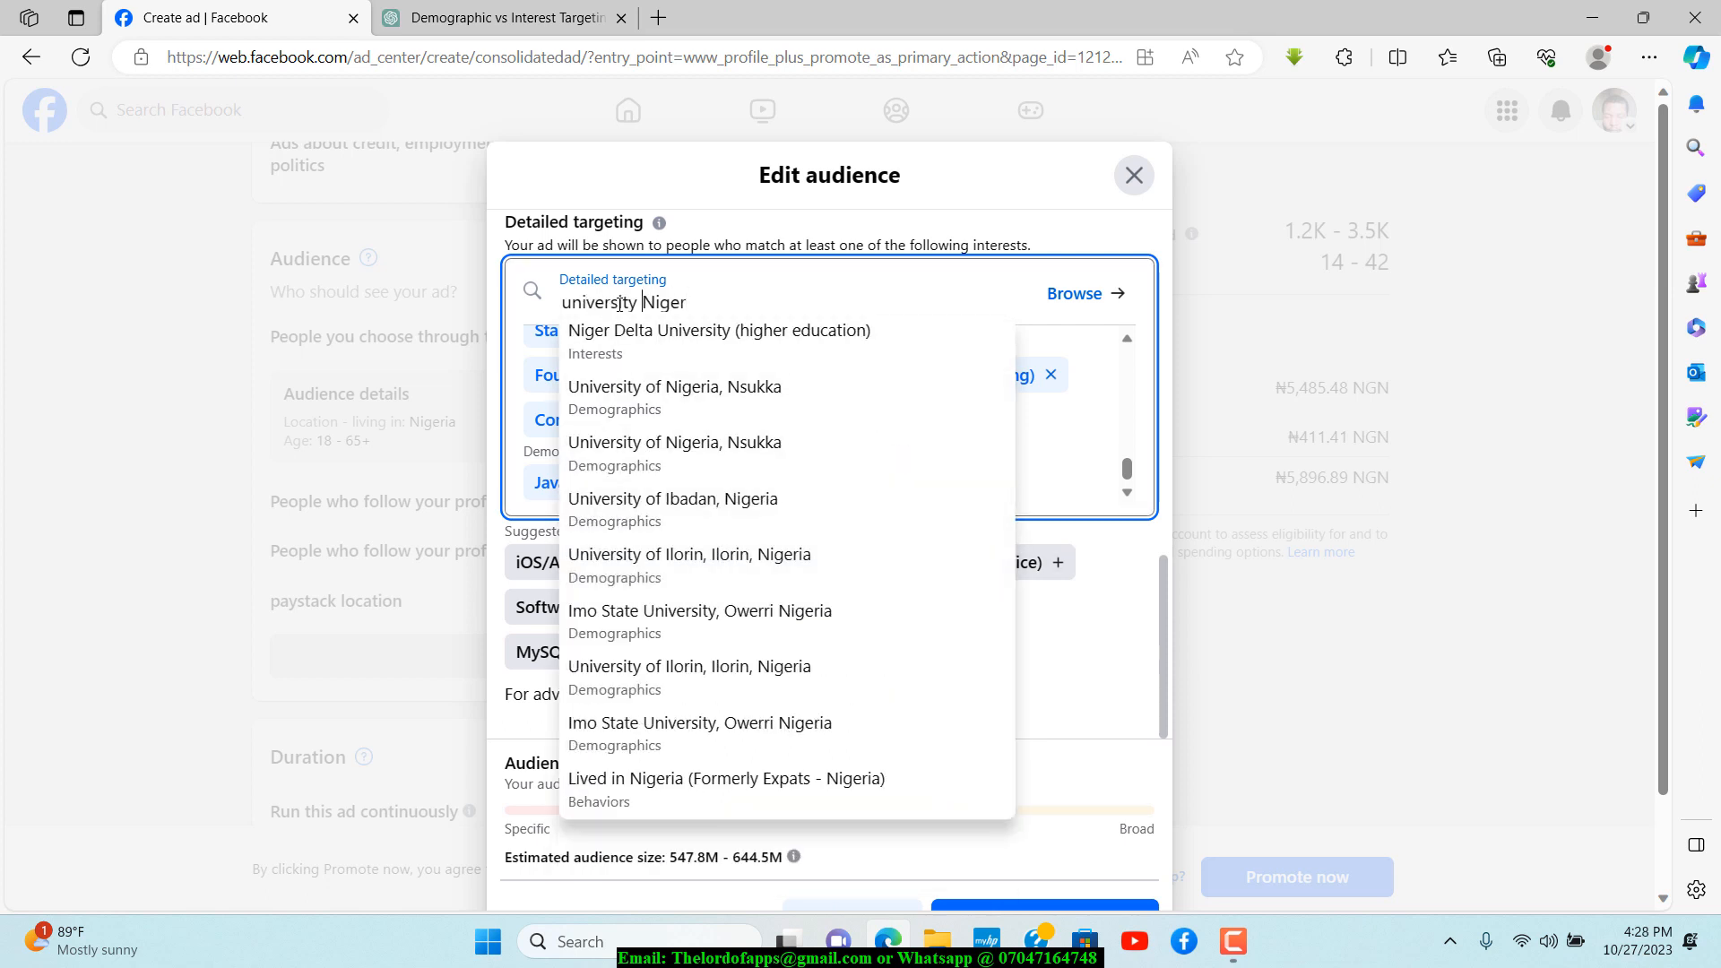
{"action": "type", "text": "of"}
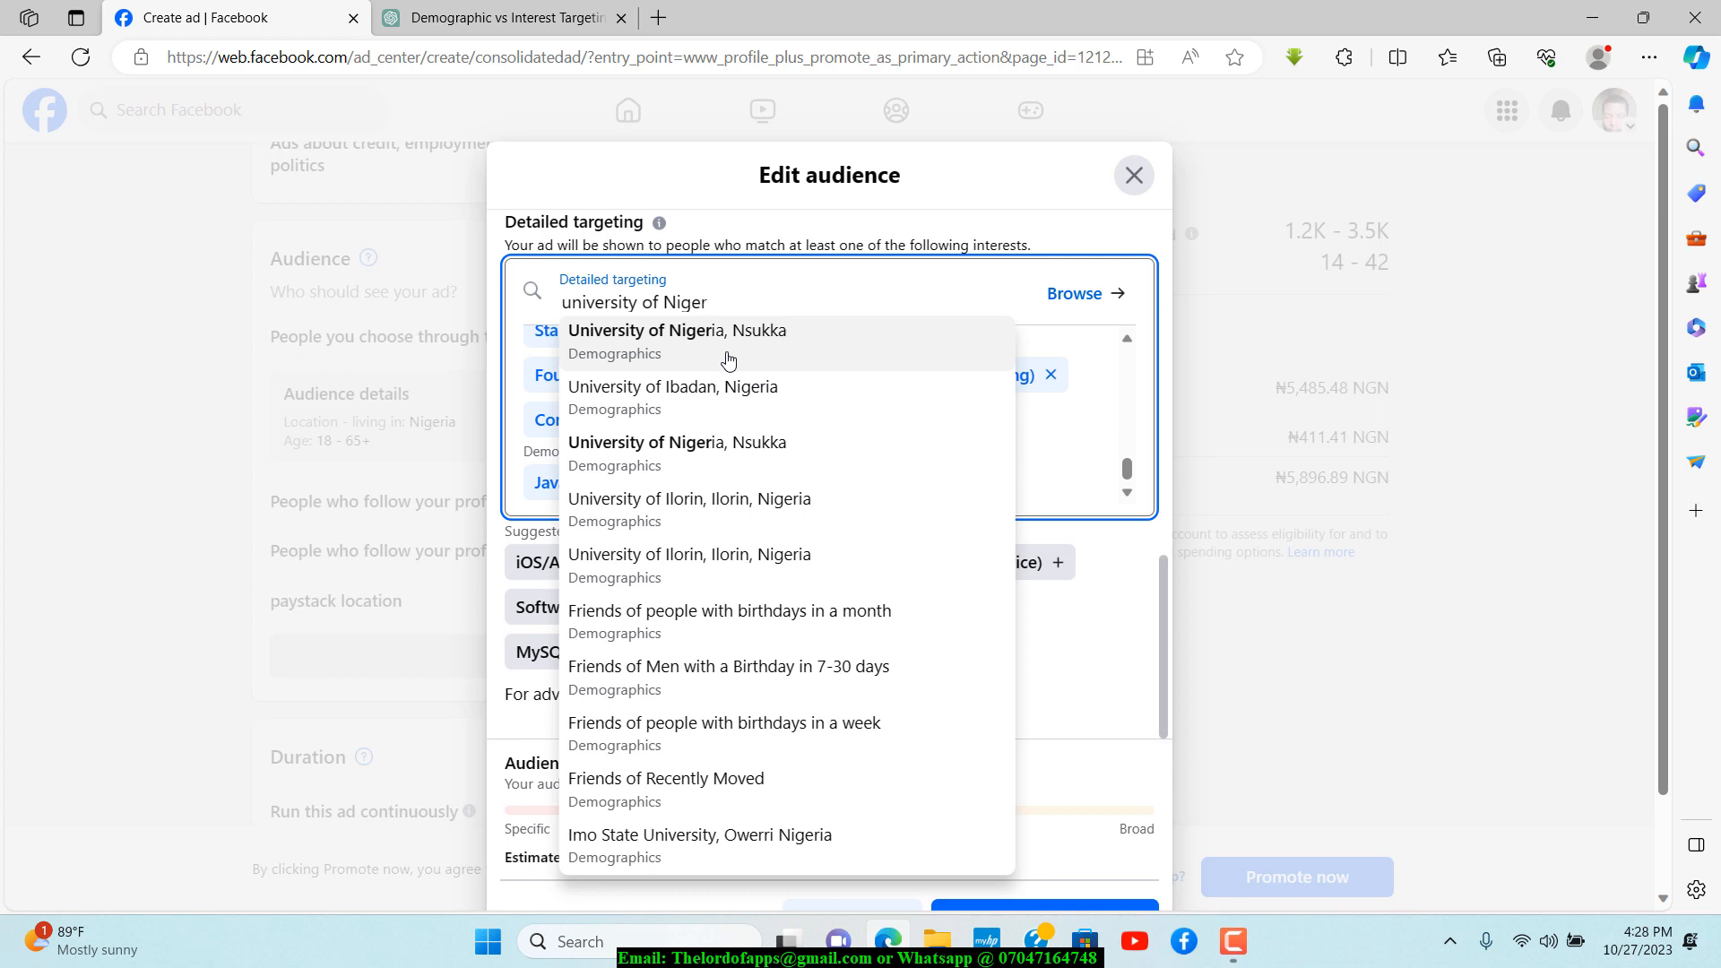
{"action": "left_click", "coordinate": [707, 338]}
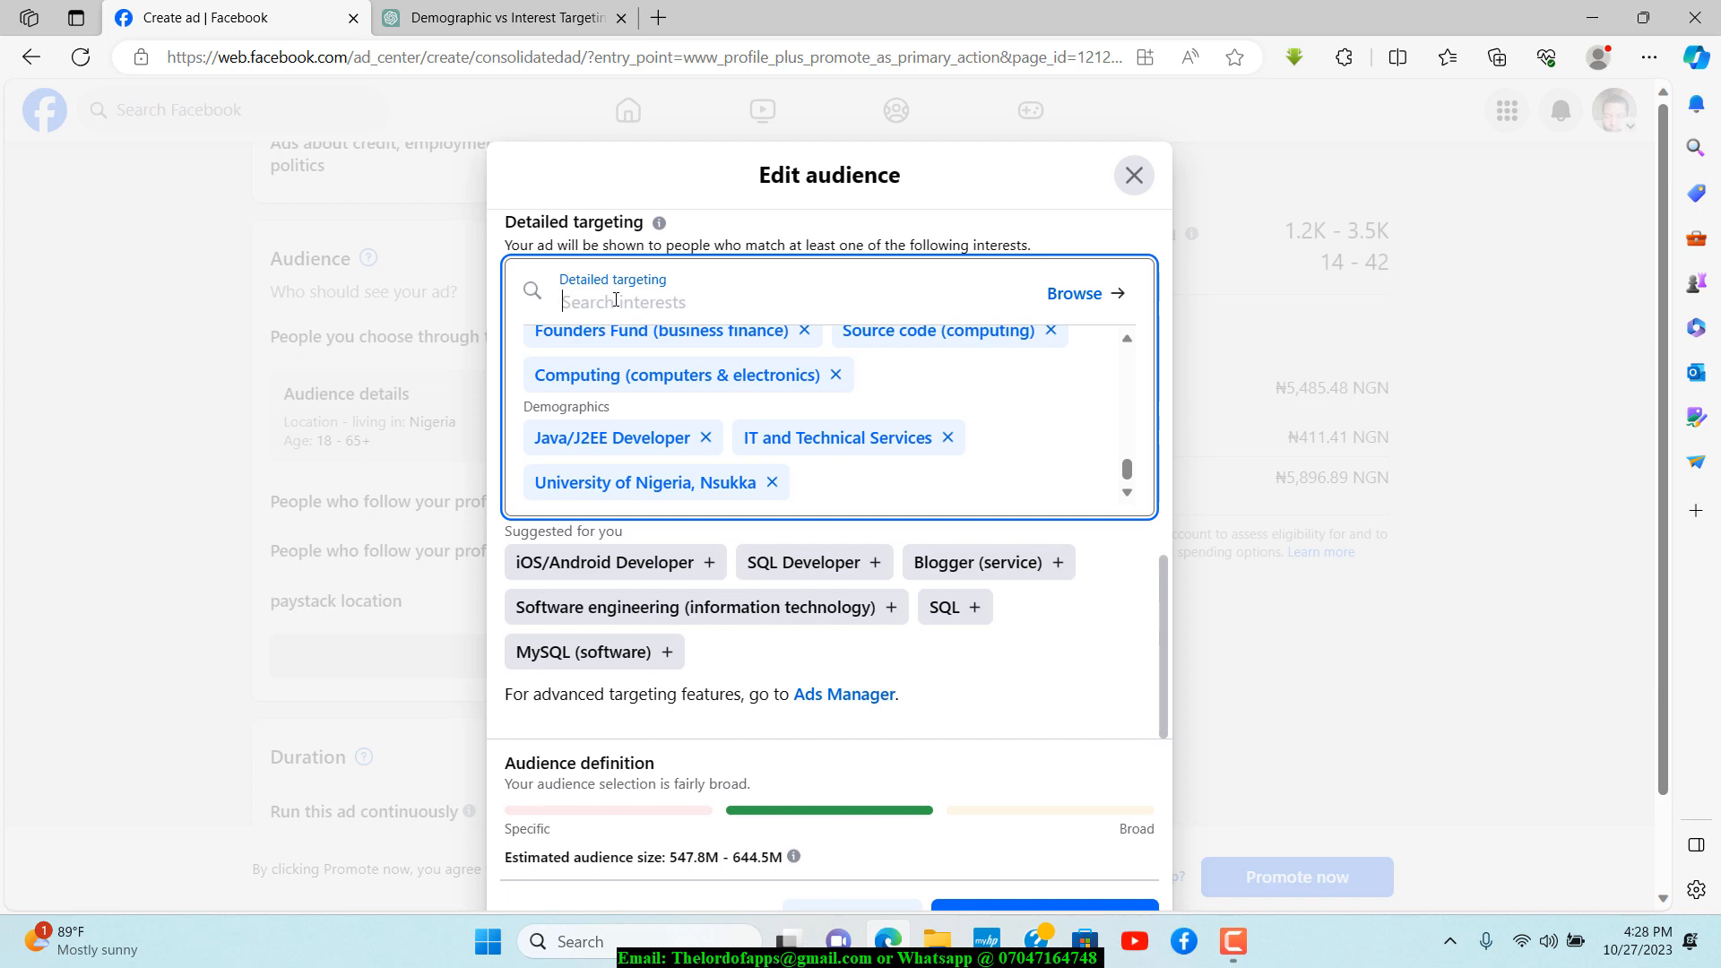
Search the detailed targeting for "college of Infor" and add the interest University of the Fraser Valley (higher education)
{"action": "type", "text": "colo"}
{"action": "key", "text": "BackSpace"}
{"action": "type", "text": "l"}
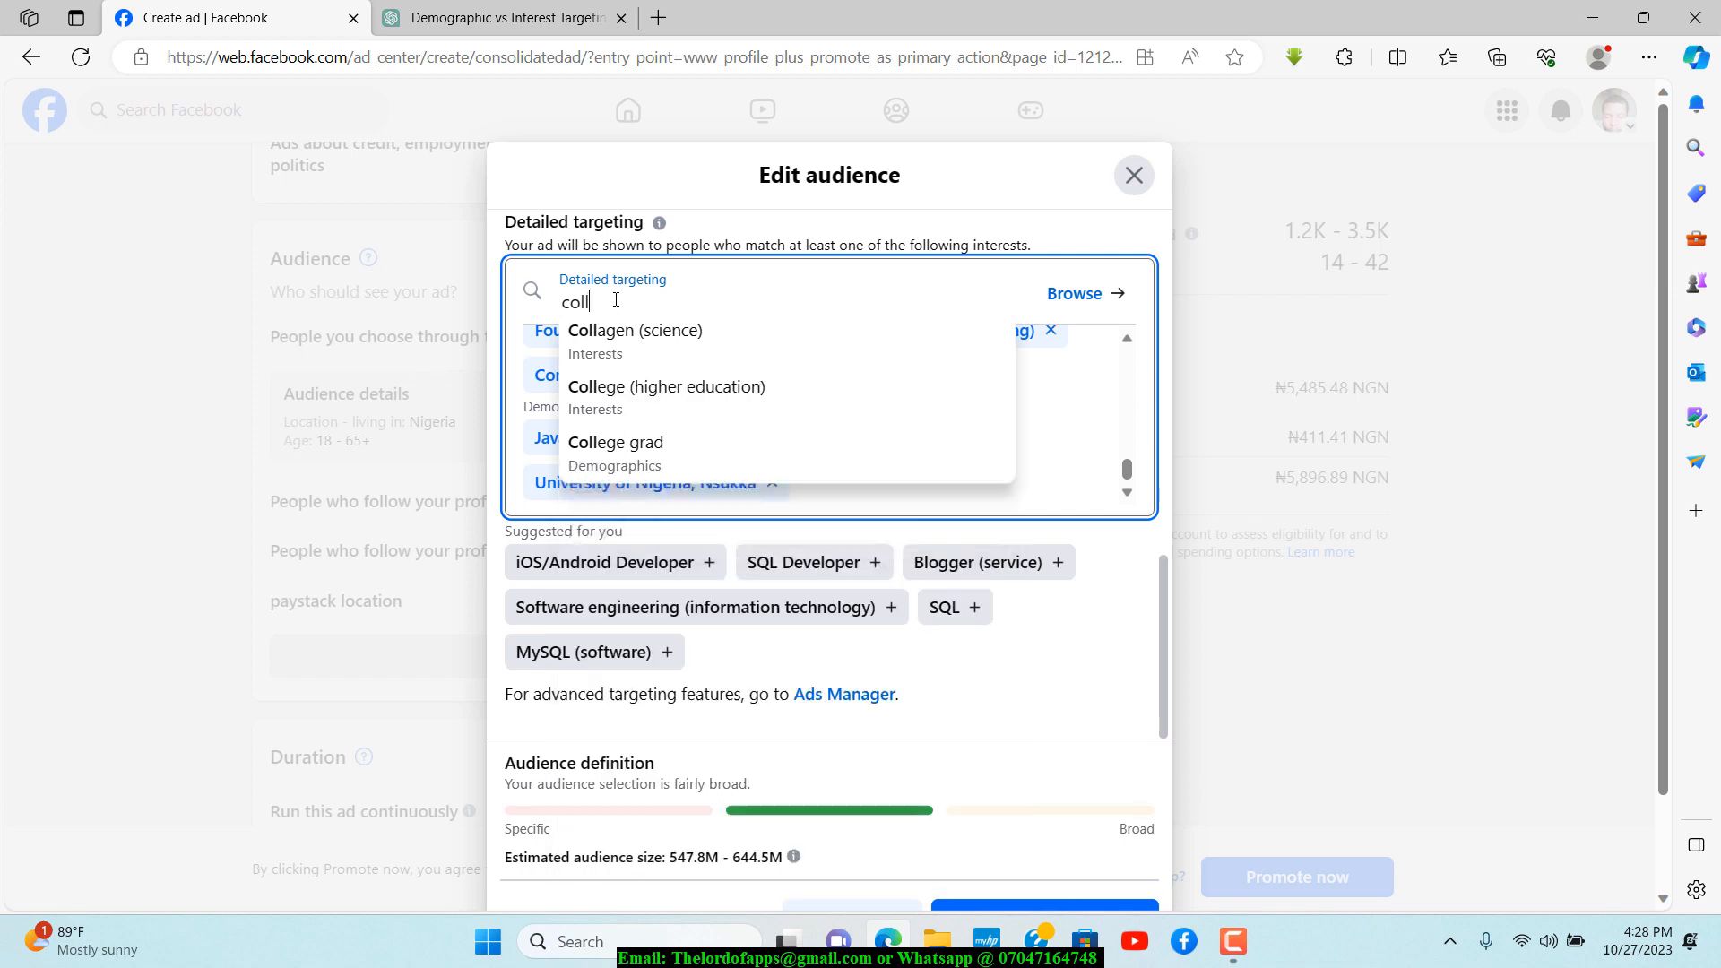
{"action": "type", "text": "ege of Infor"}
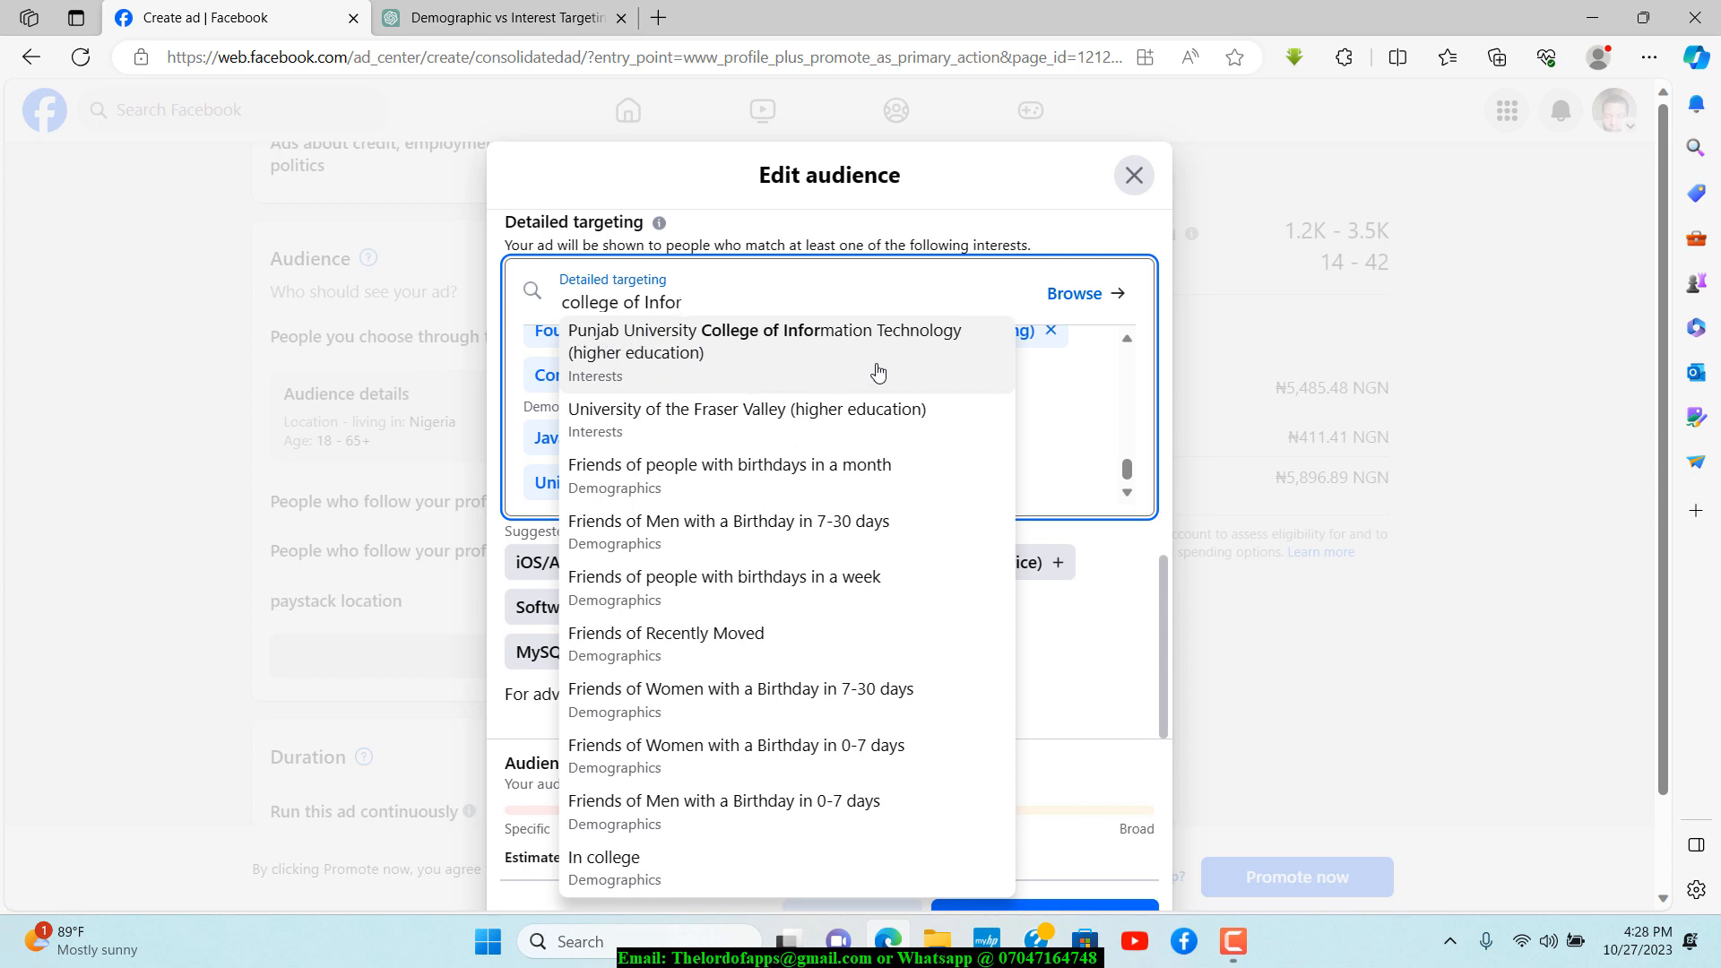
{"action": "left_click", "coordinate": [757, 416]}
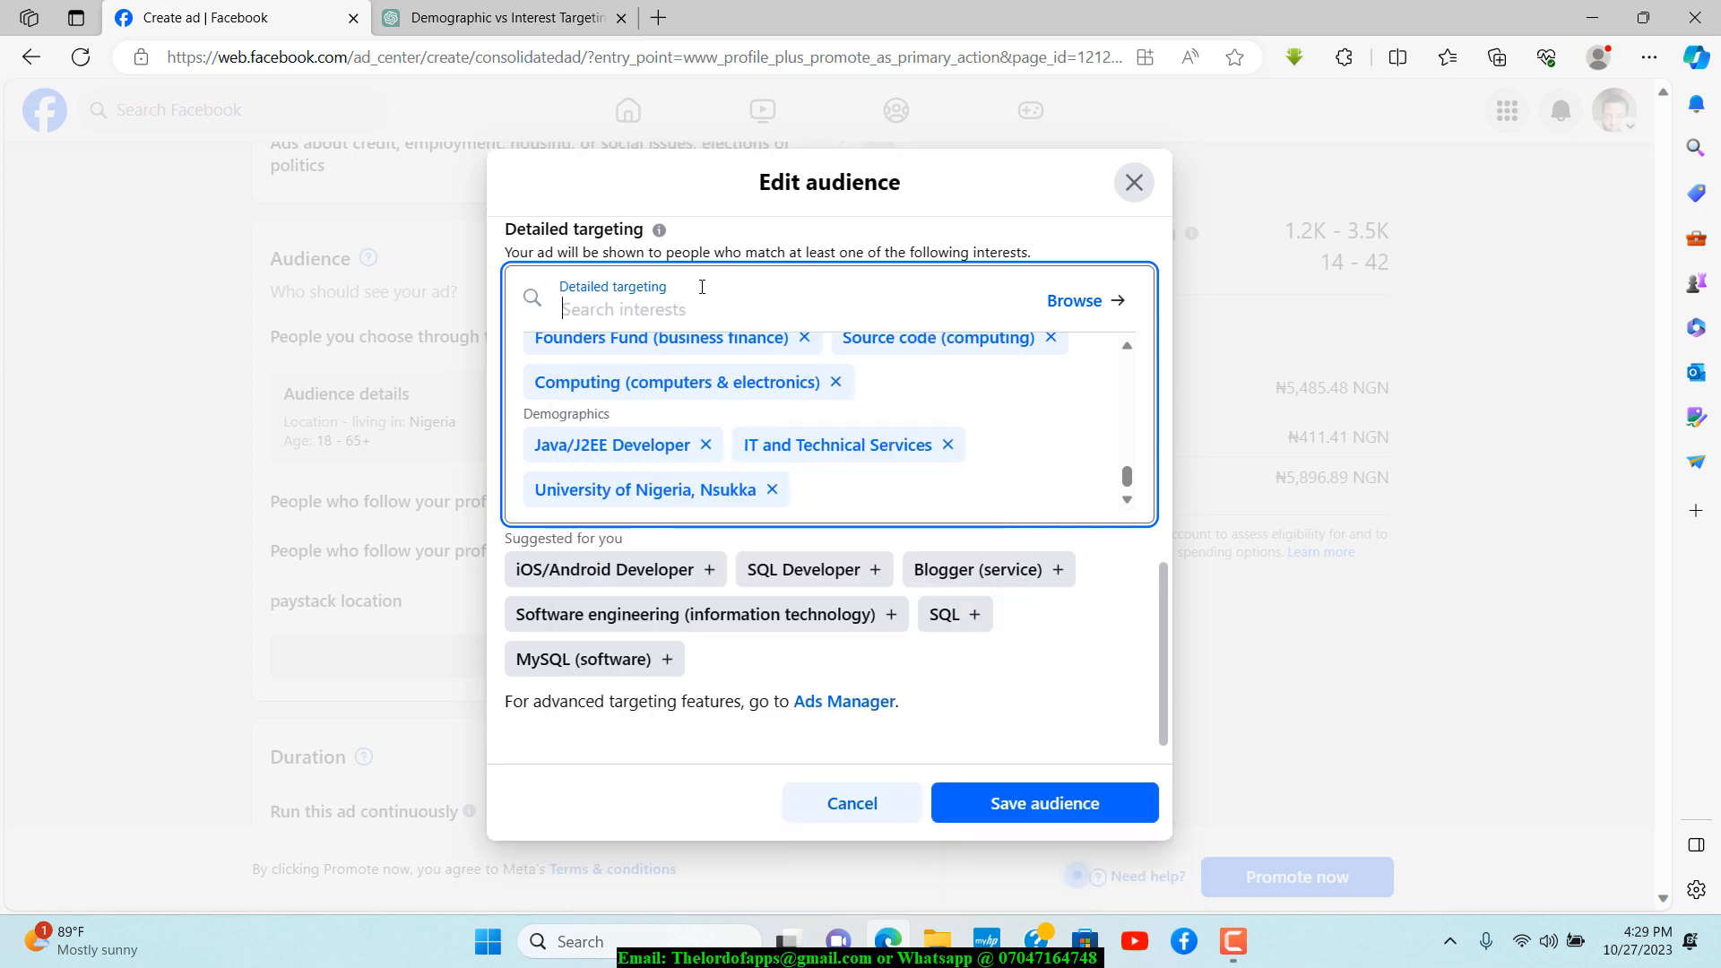
Save the edited audience and review the targeting criteria listed in the audience details
{"action": "left_click", "coordinate": [705, 314]}
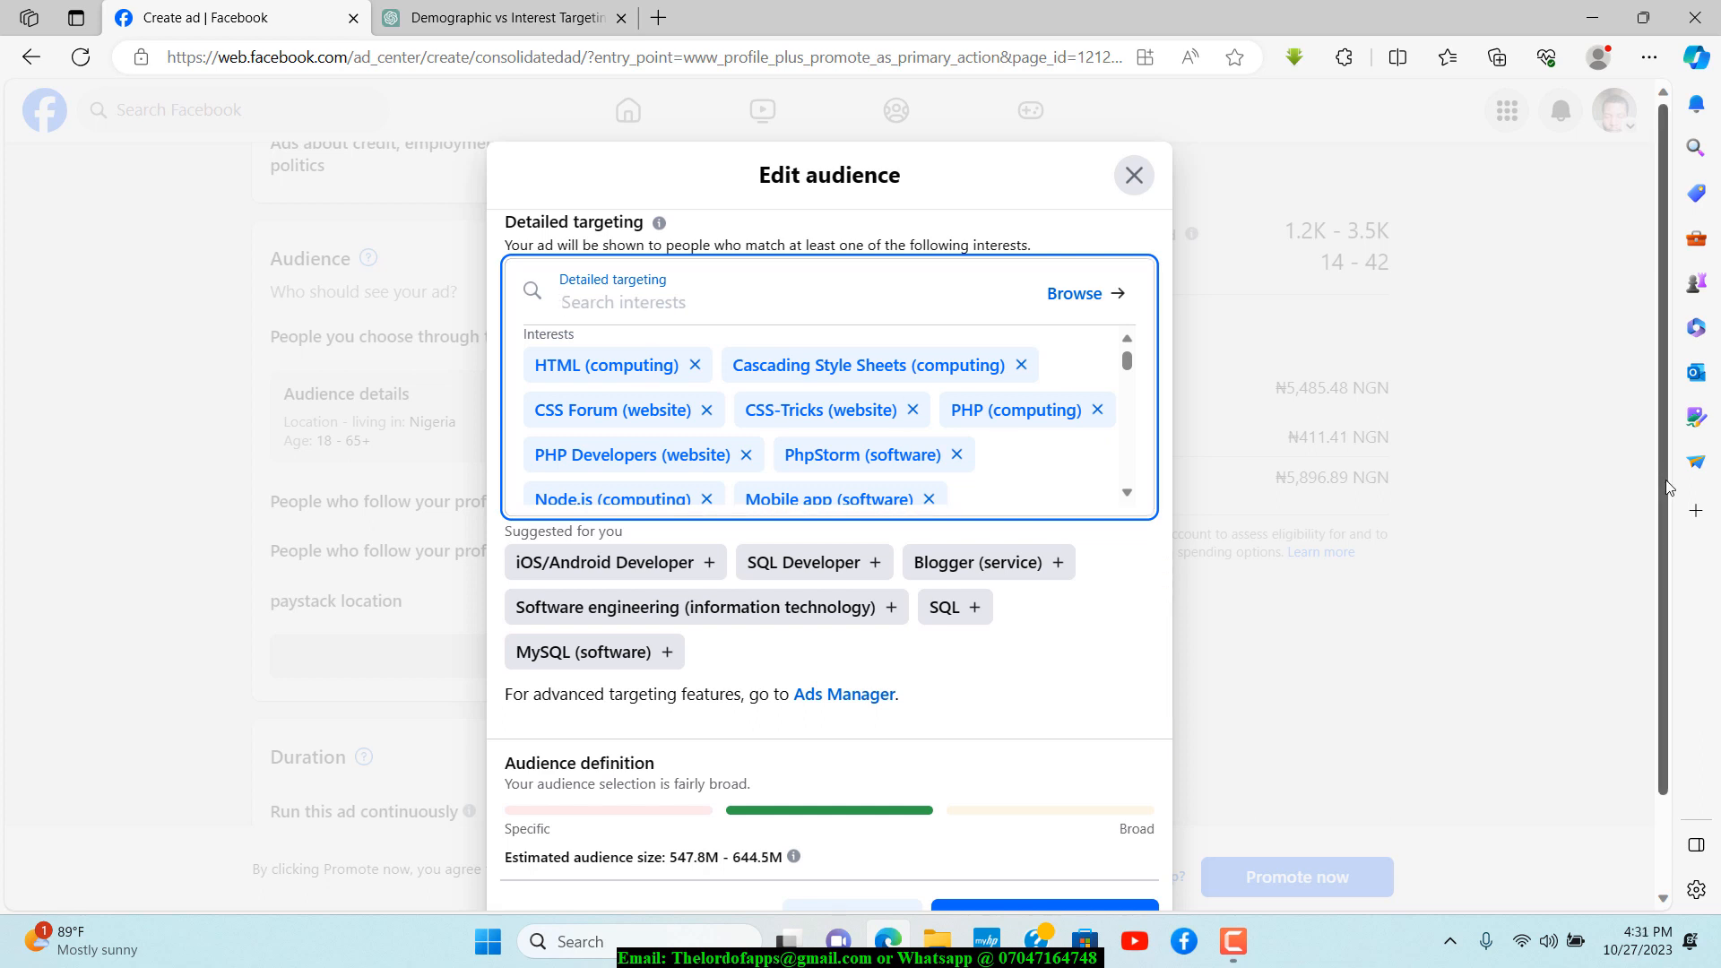
{"action": "scroll", "coordinate": [1656, 520], "scroll_direction": "down", "scroll_amount": 2}
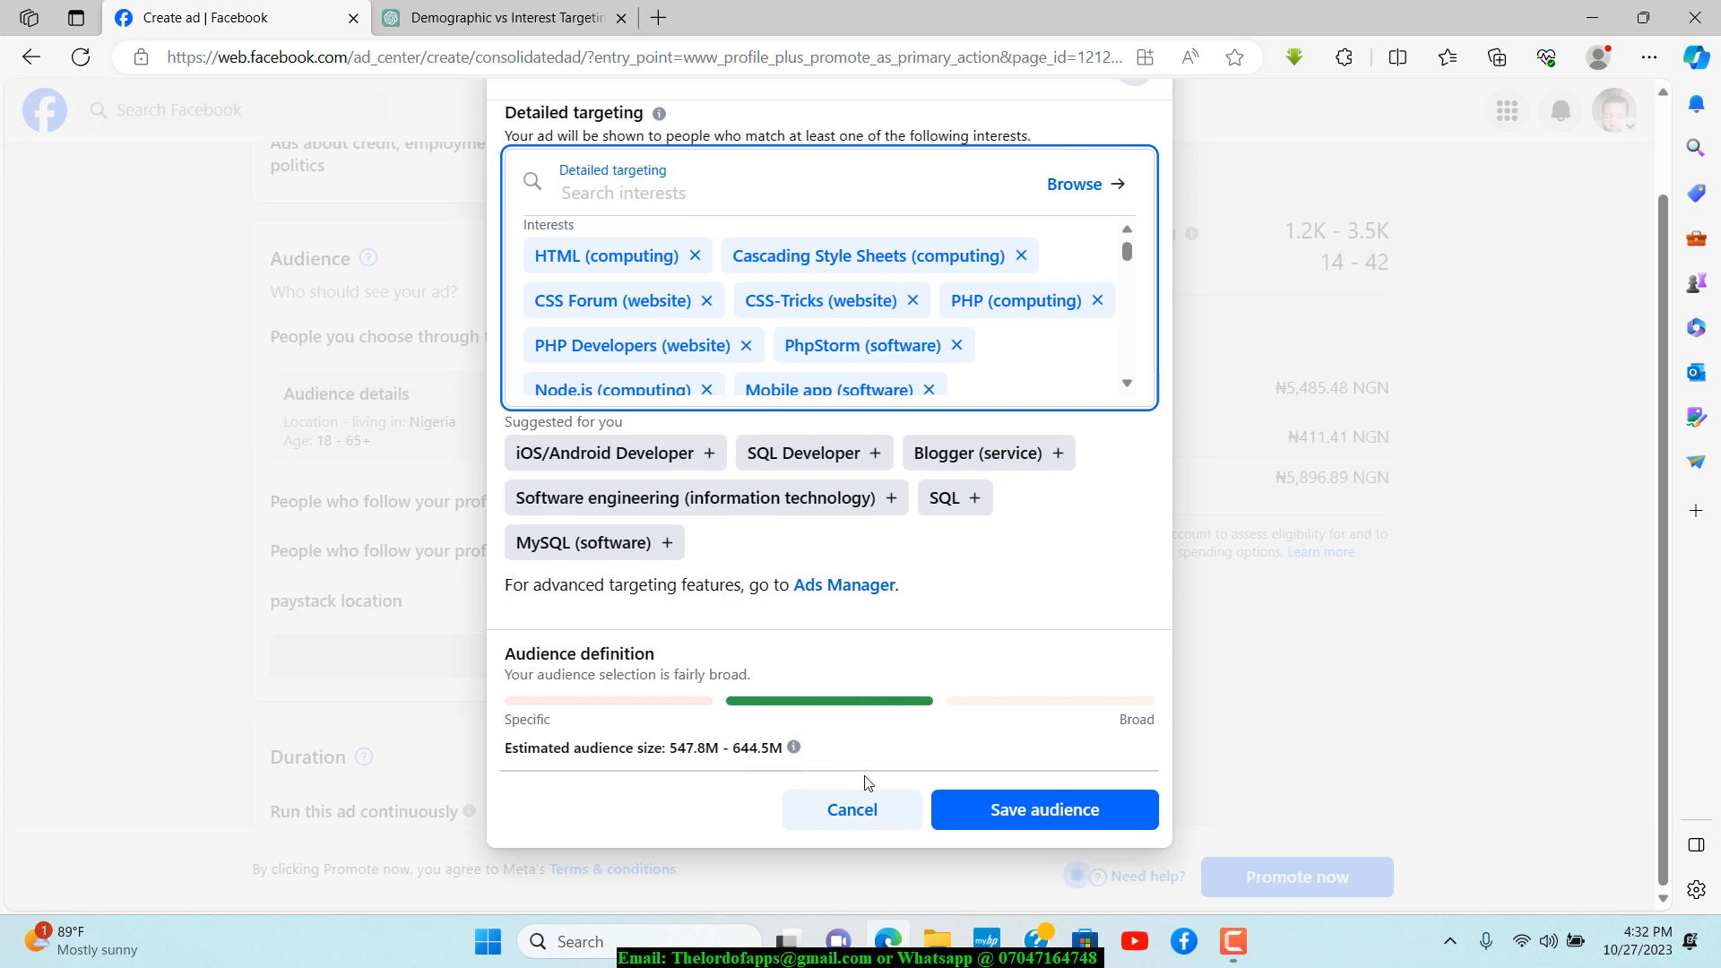
{"action": "scroll", "coordinate": [1161, 484], "scroll_direction": "up", "scroll_amount": 8}
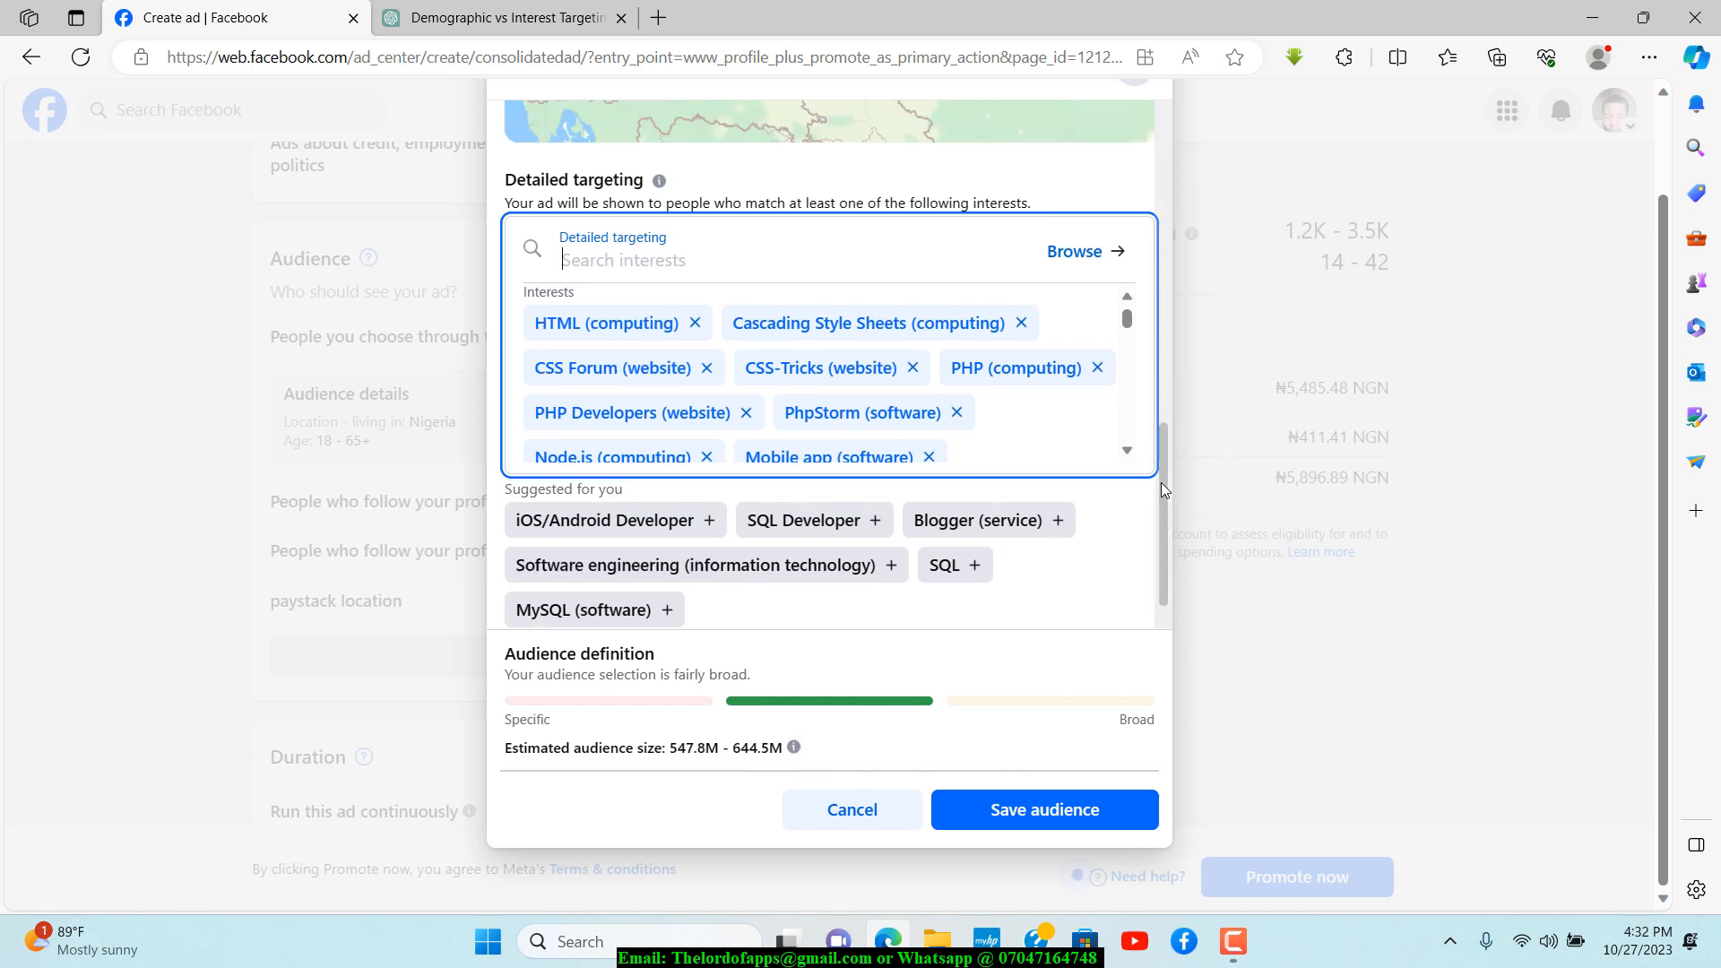
{"action": "left_click_drag", "start_coordinate": [1161, 220], "coordinate": [1167, 615]}
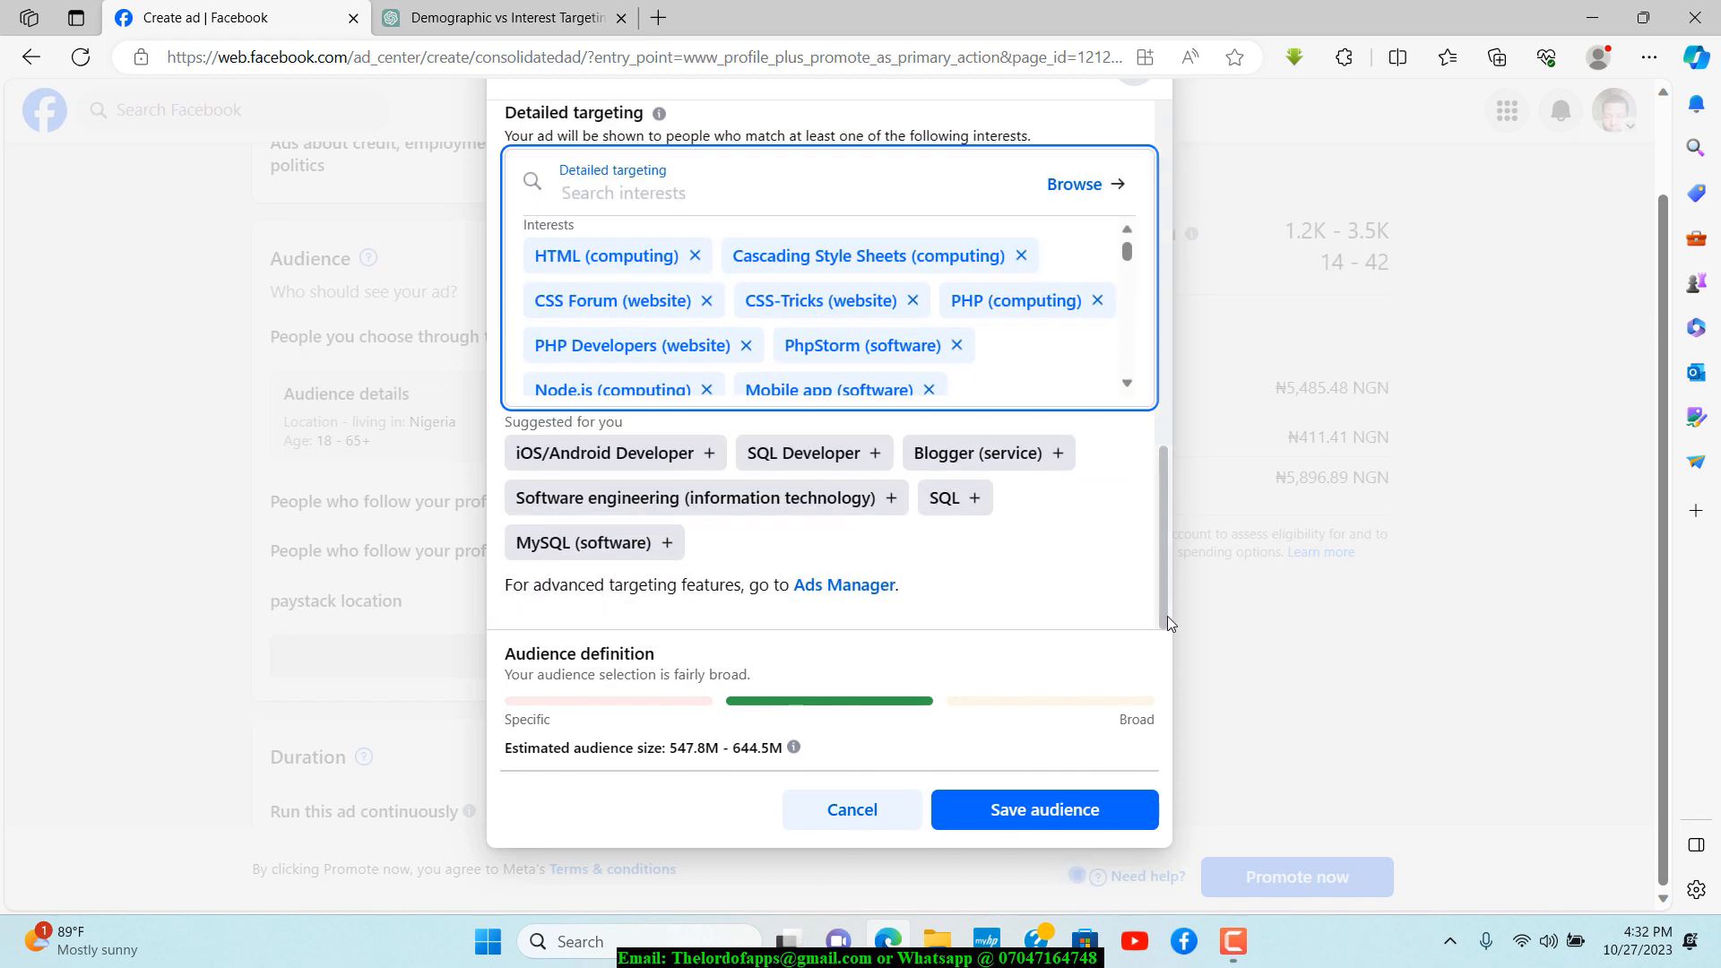
{"action": "left_click", "coordinate": [1036, 809]}
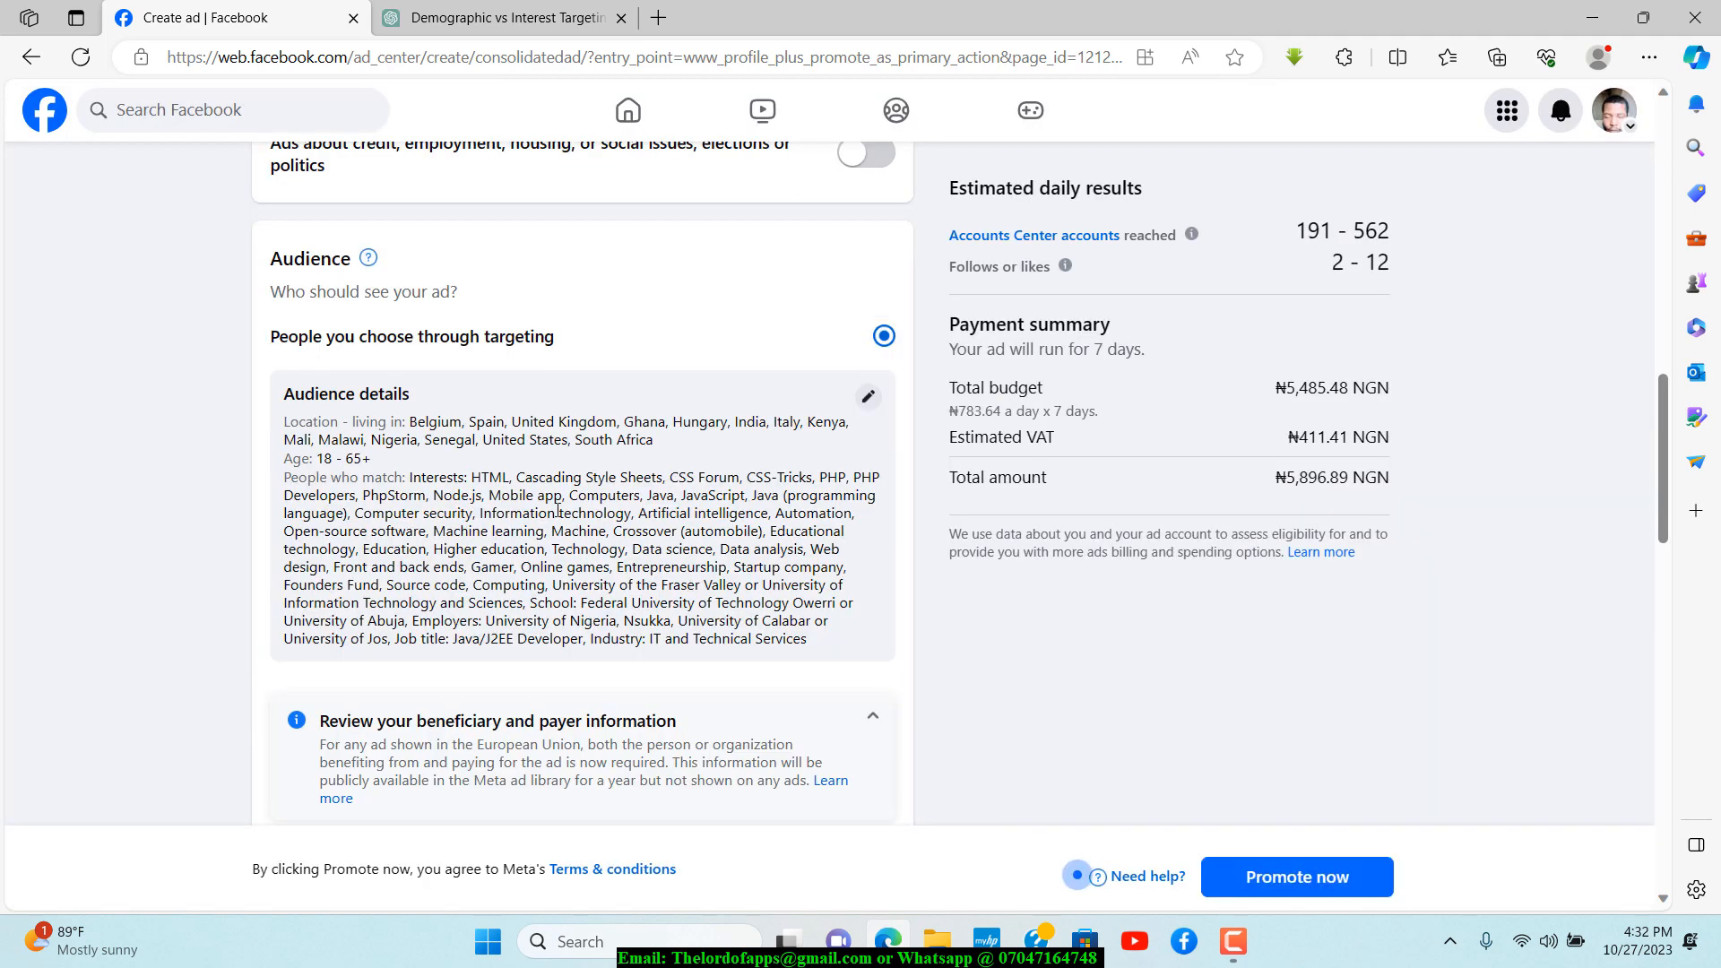
{"action": "left_click_drag", "start_coordinate": [284, 499], "coordinate": [800, 642]}
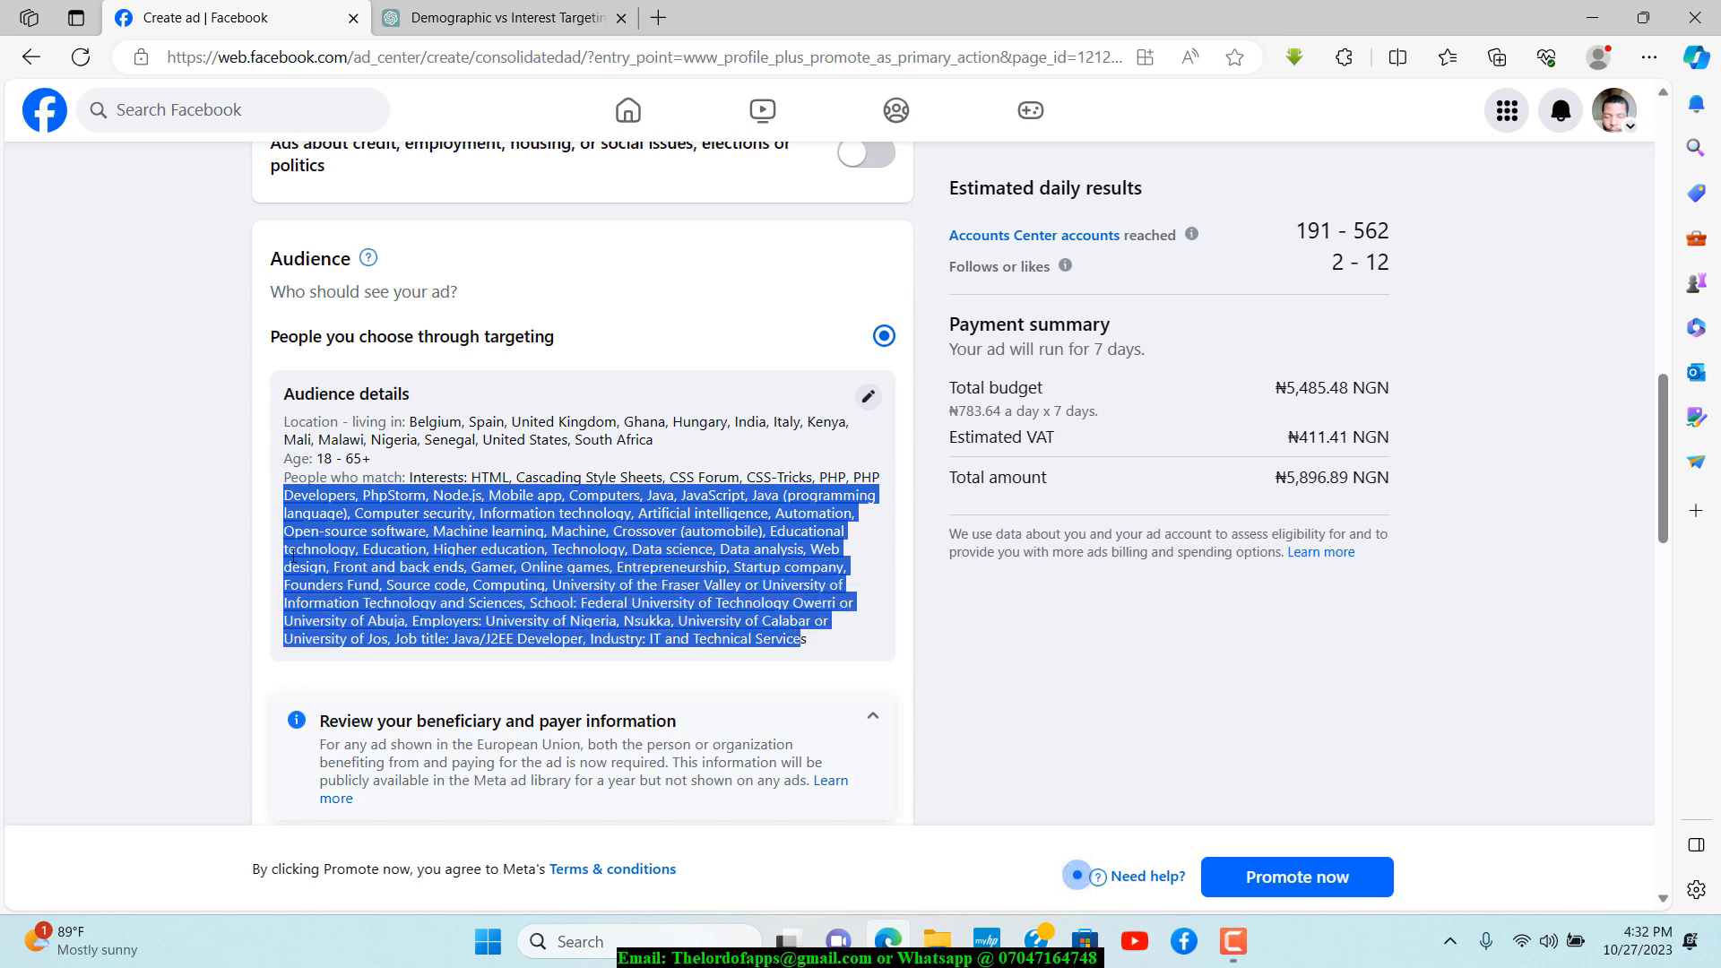
{"action": "left_click", "coordinate": [166, 500]}
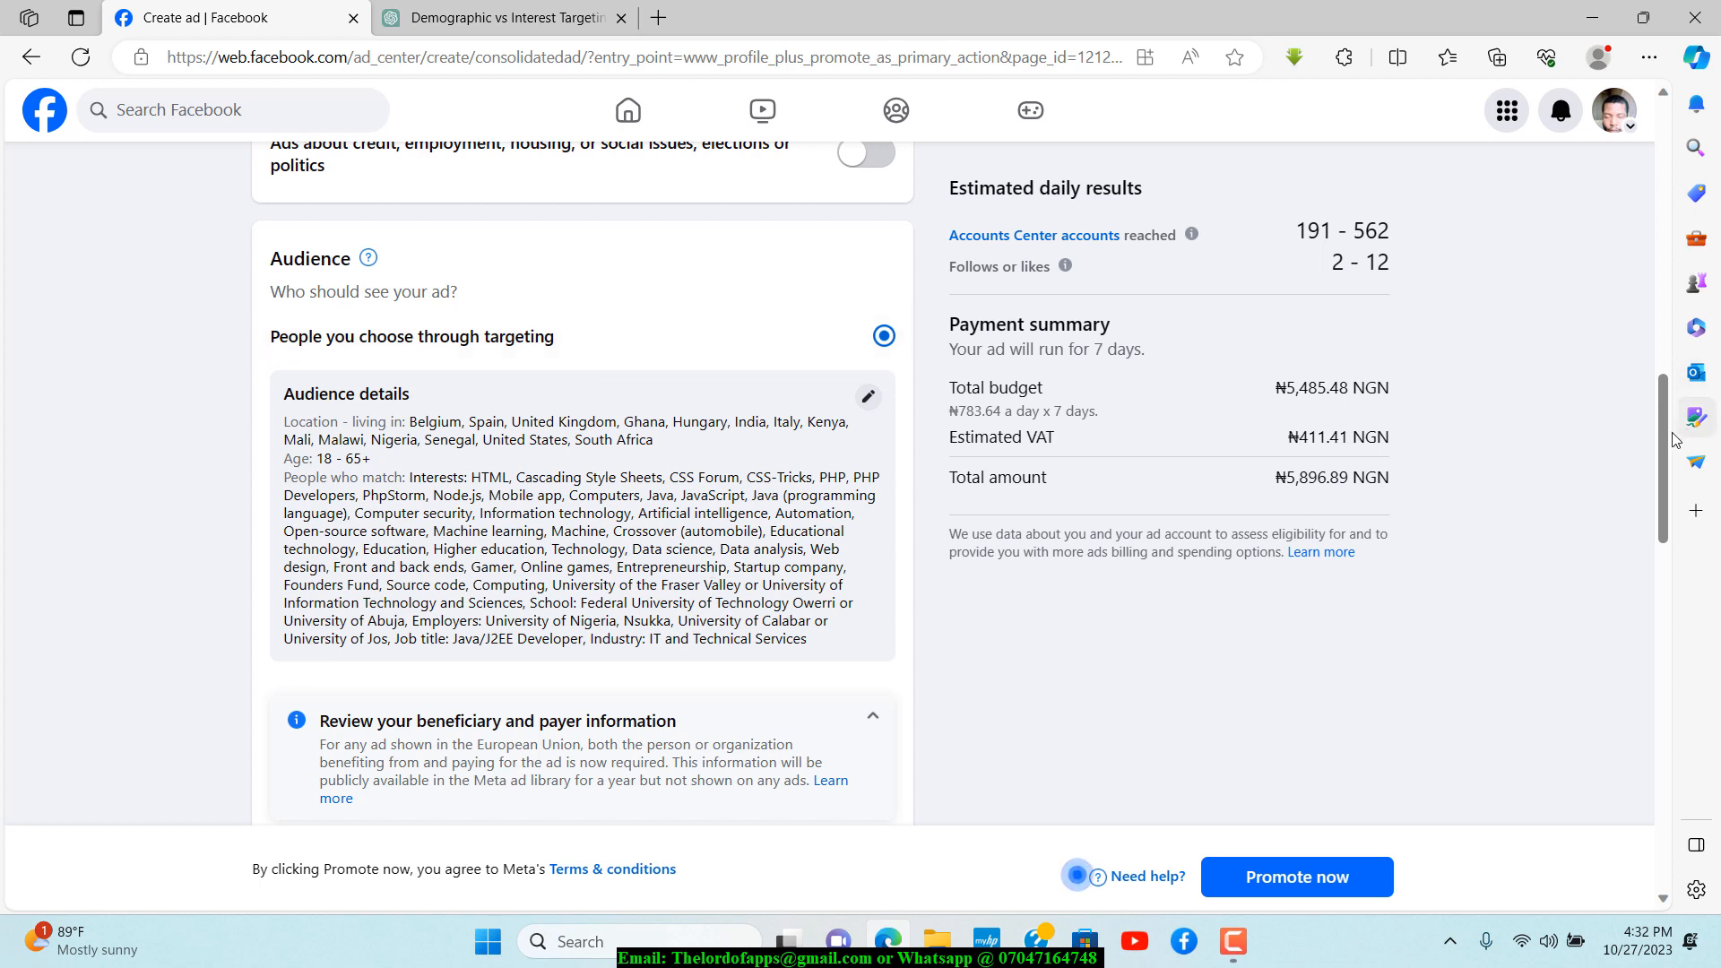
Review the ad's beneficiary and payer information, the saved audience options and the duration settings
{"action": "left_click_drag", "start_coordinate": [1673, 434], "coordinate": [1672, 526]}
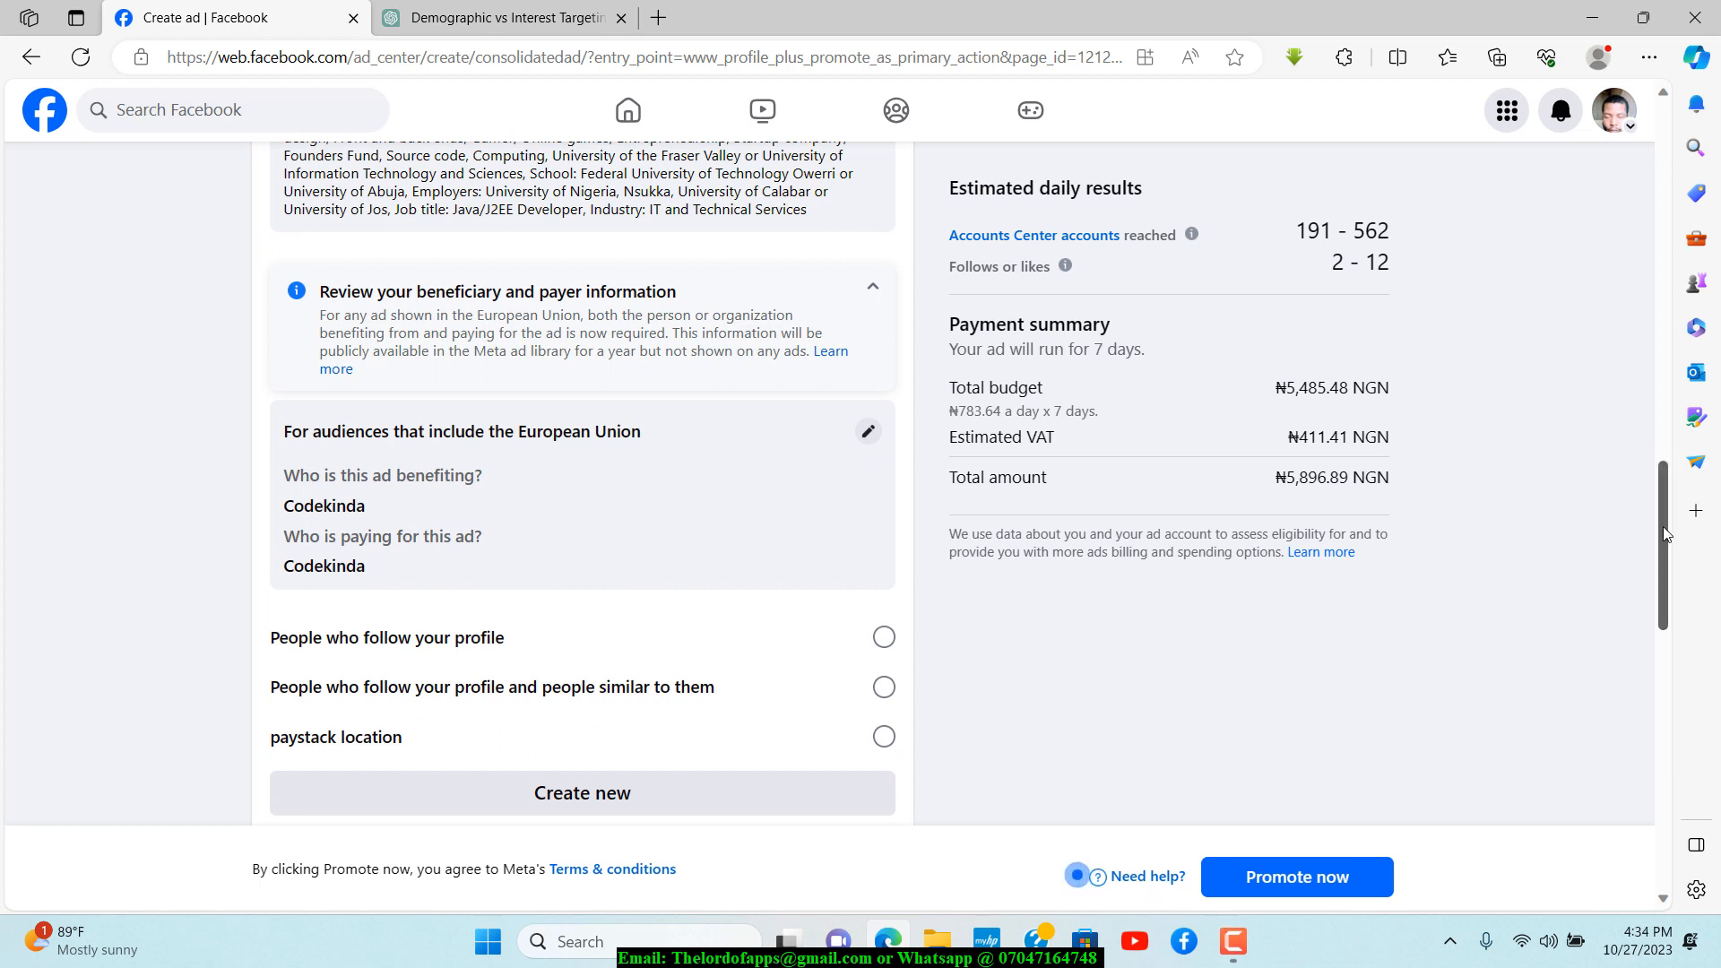
{"action": "left_click_drag", "start_coordinate": [1667, 536], "coordinate": [1668, 633]}
{"action": "scroll", "coordinate": [1667, 632], "scroll_direction": "up", "scroll_amount": 2}
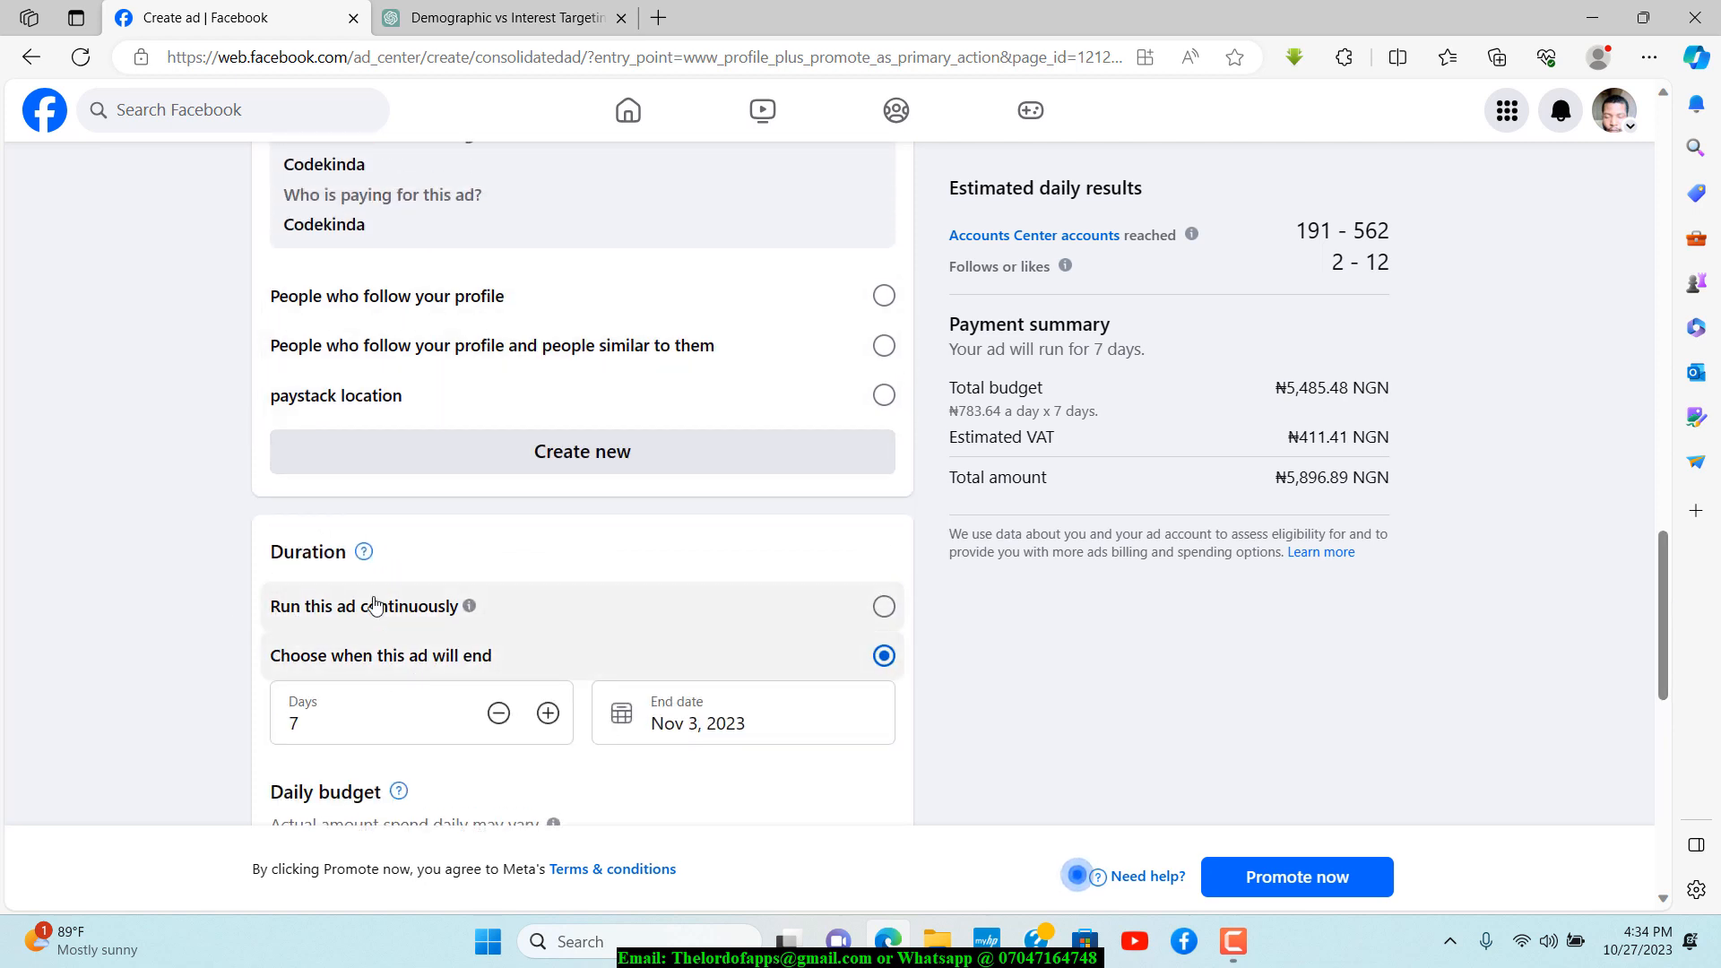
{"action": "scroll", "coordinate": [1669, 581], "scroll_direction": "down", "scroll_amount": 2}
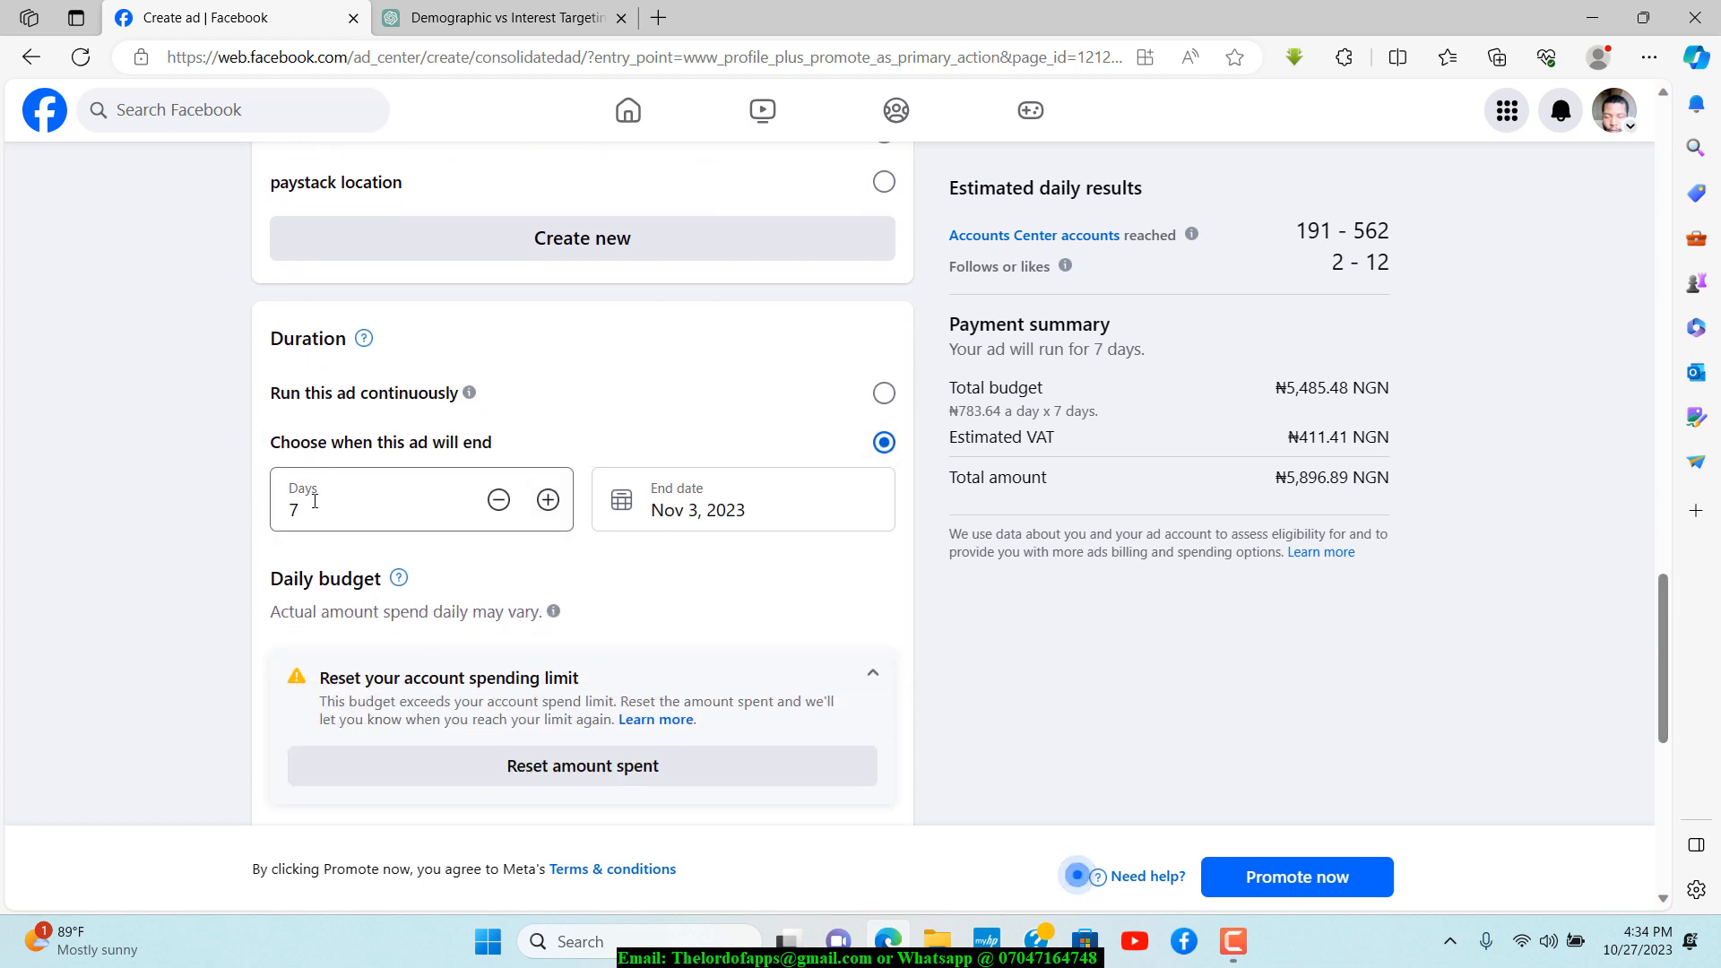
{"action": "left_click", "coordinate": [499, 502]}
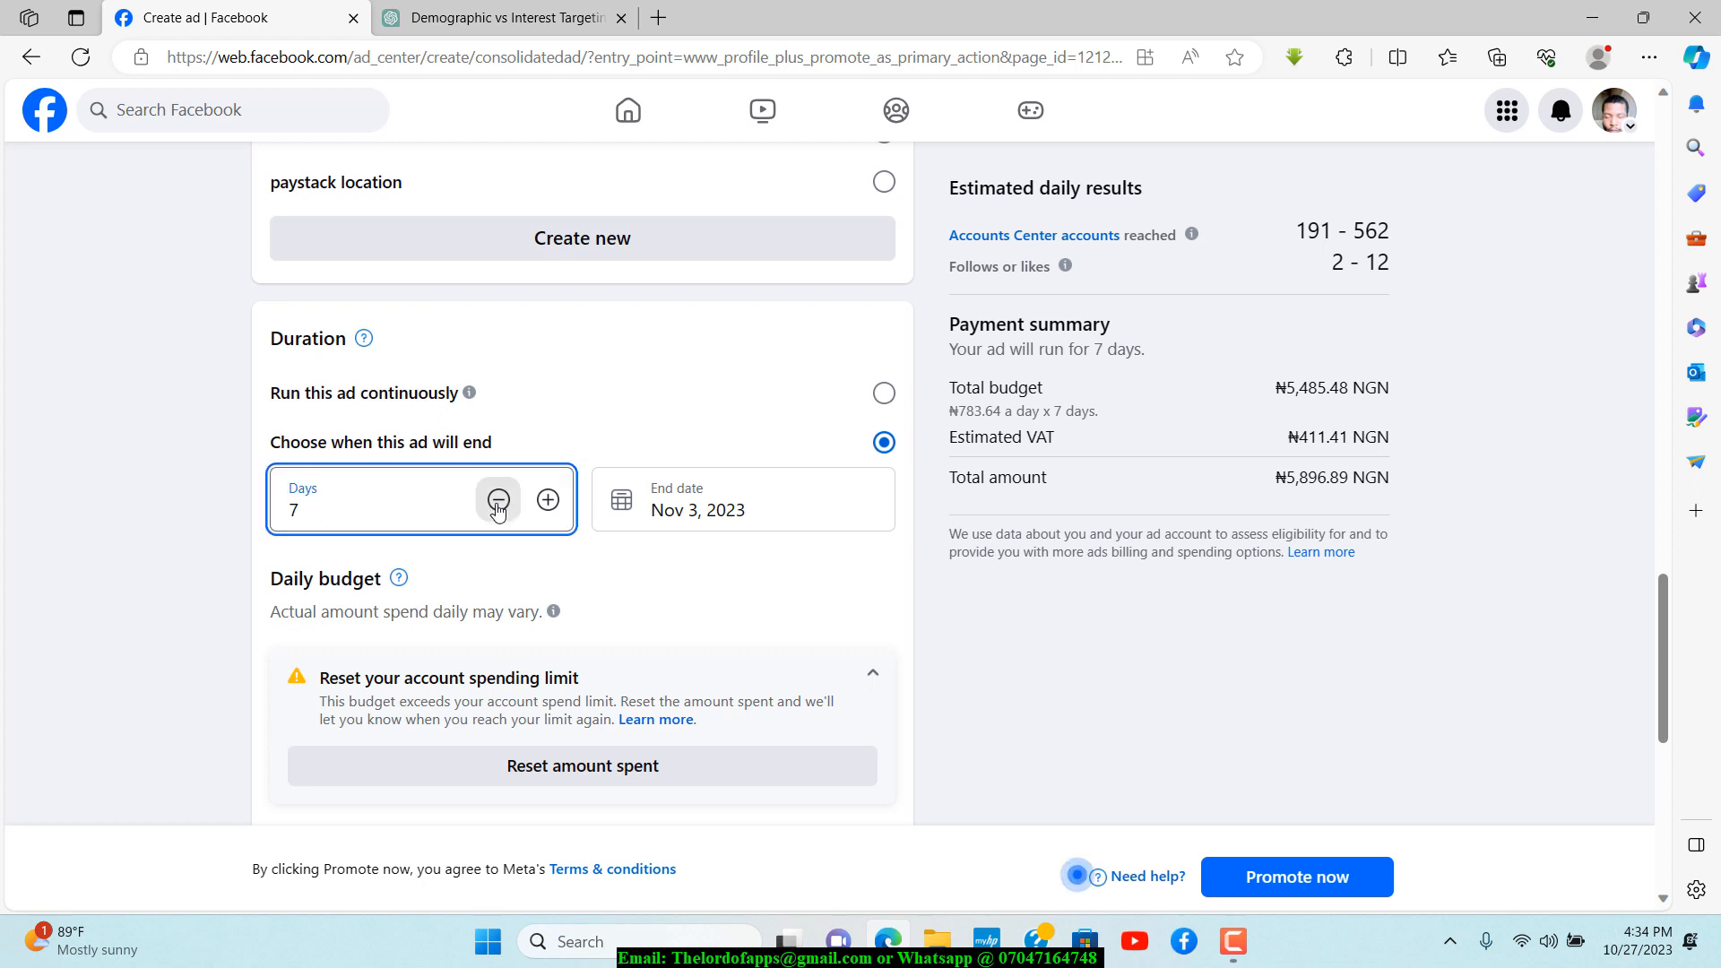
{"action": "left_click", "coordinate": [548, 502]}
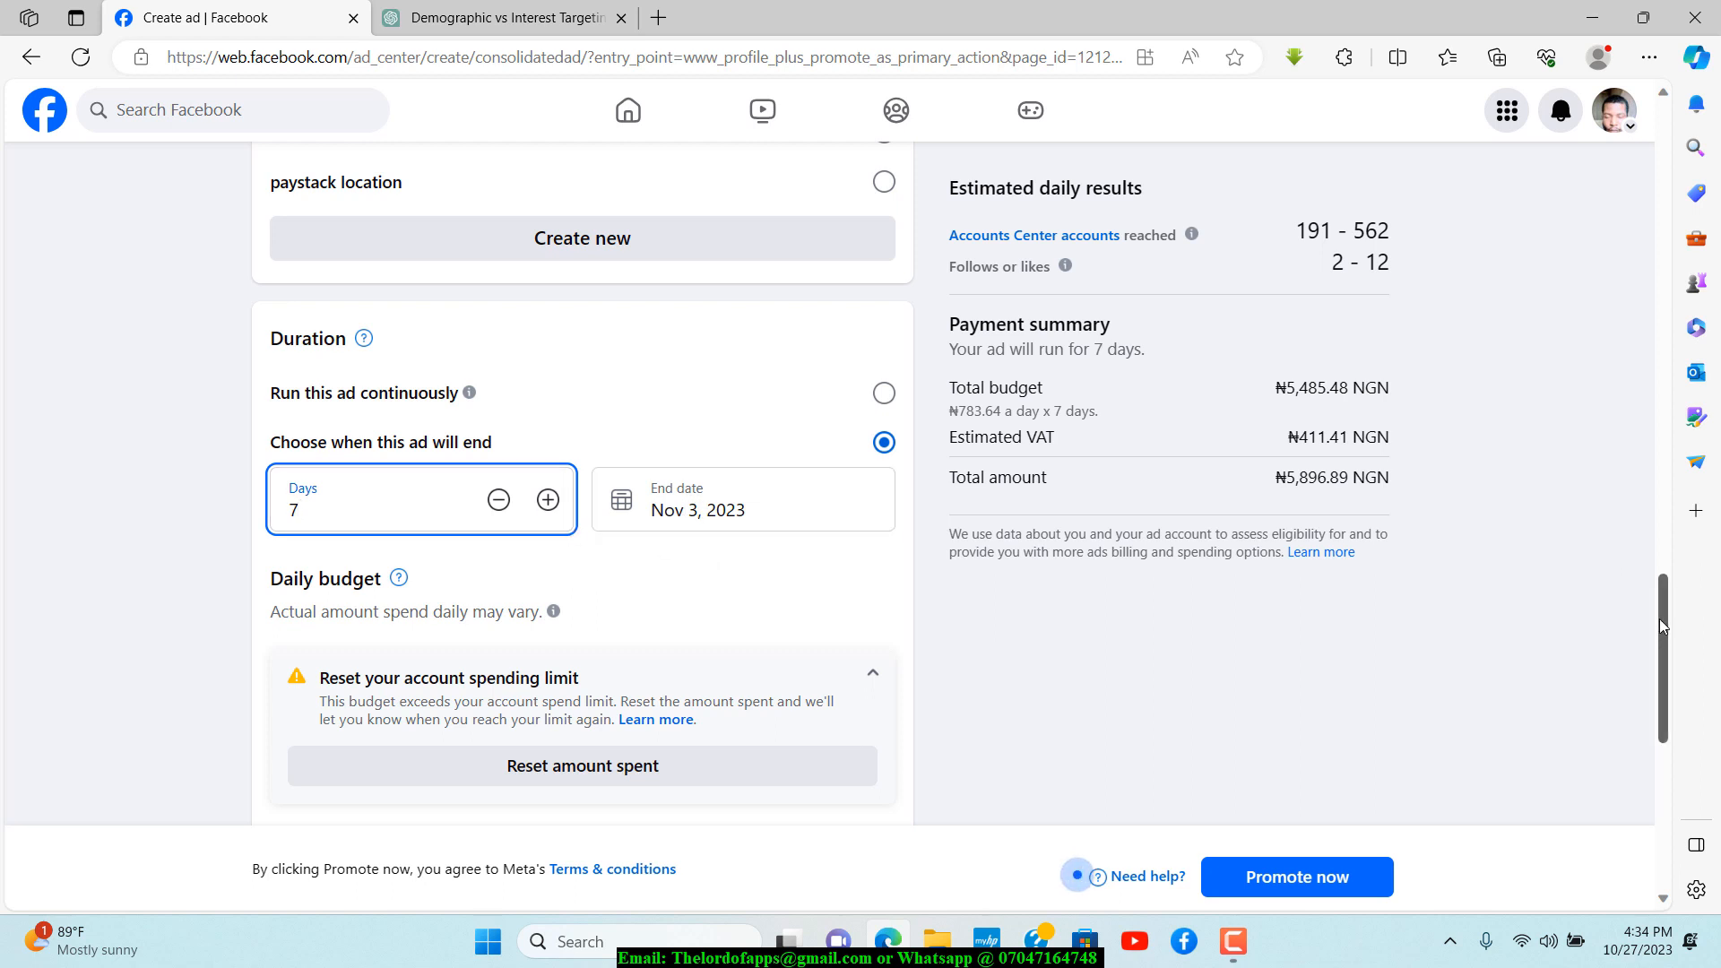
Review the daily budget, placements and payment method, and highlight the total amount in the payment summary
{"action": "scroll", "coordinate": [1659, 624], "scroll_direction": "down", "scroll_amount": 2}
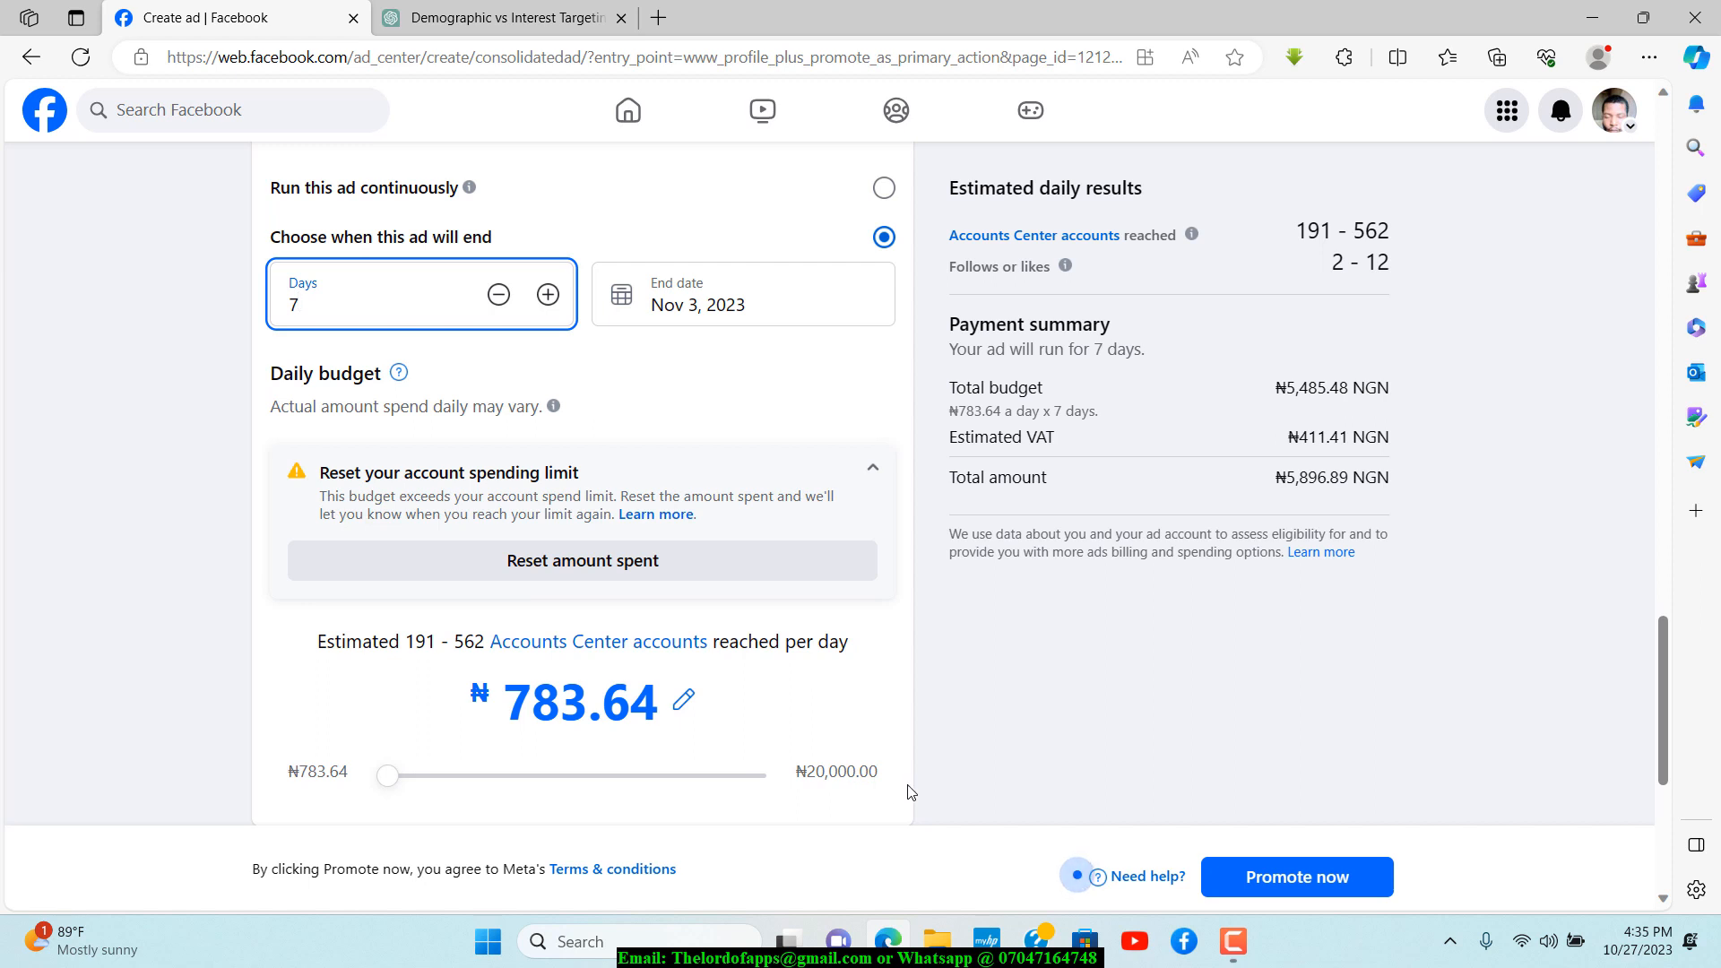
{"action": "mouse_move", "coordinate": [1665, 688]}
{"action": "left_mouse_down"}
{"action": "mouse_move", "coordinate": [1658, 767]}
{"action": "mouse_move", "coordinate": [1665, 710]}
{"action": "left_mouse_up"}
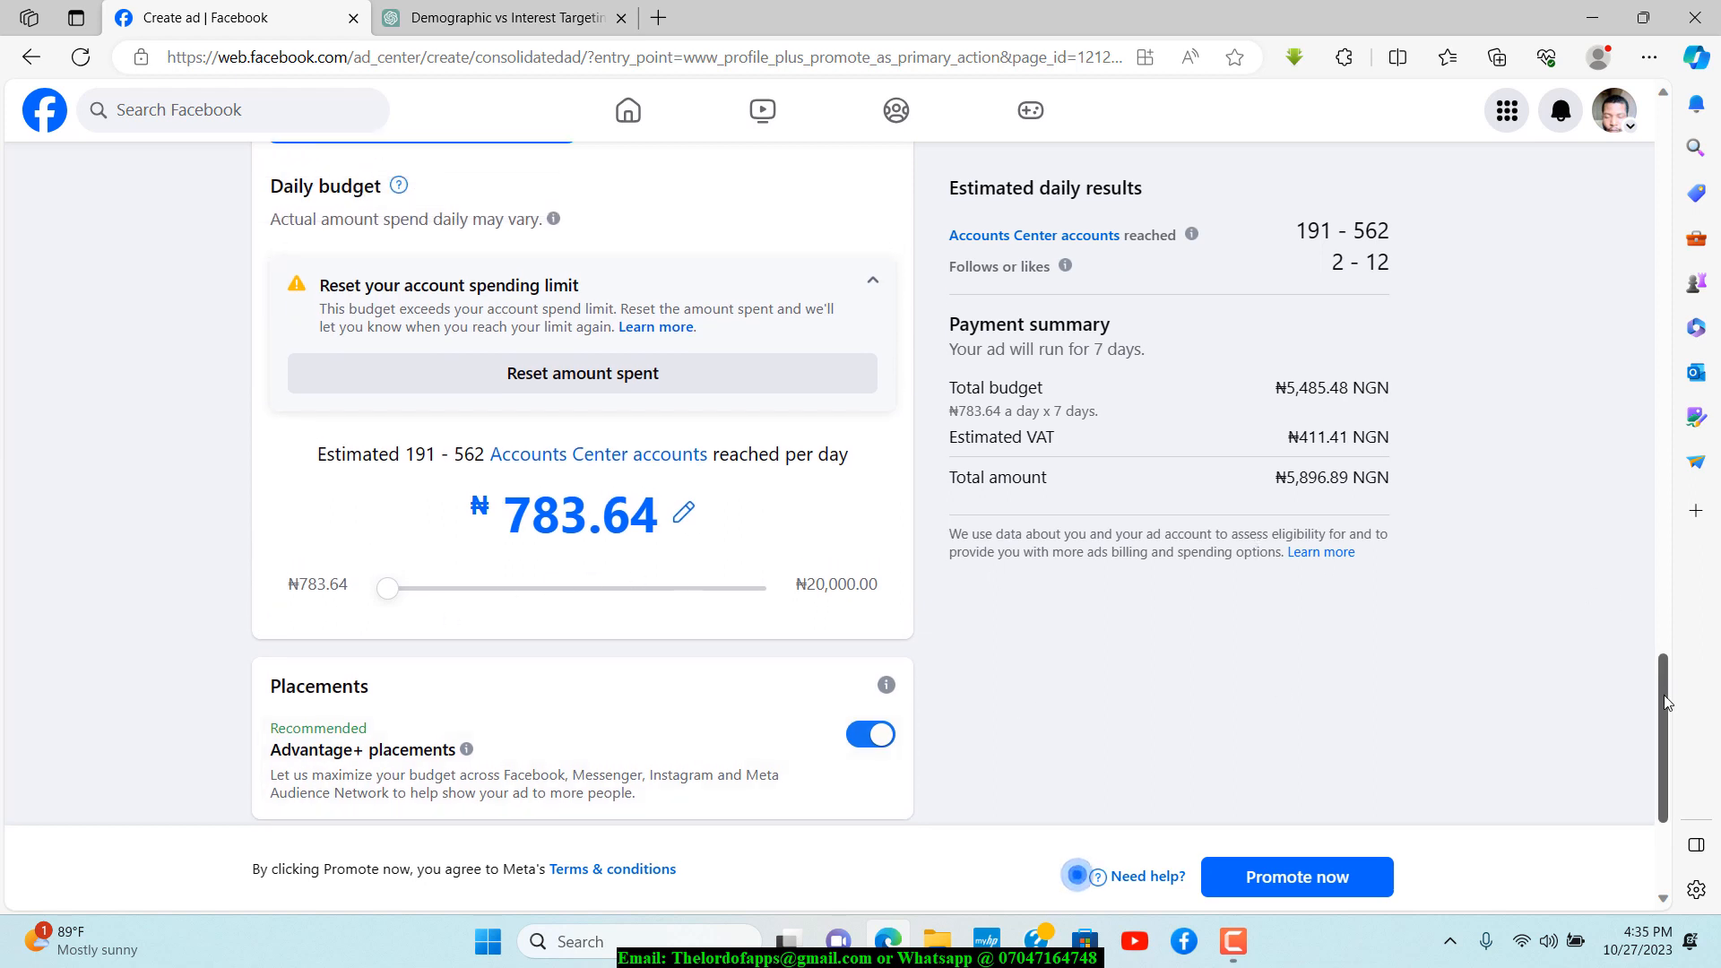
{"action": "left_click_drag", "start_coordinate": [1665, 701], "coordinate": [1669, 778]}
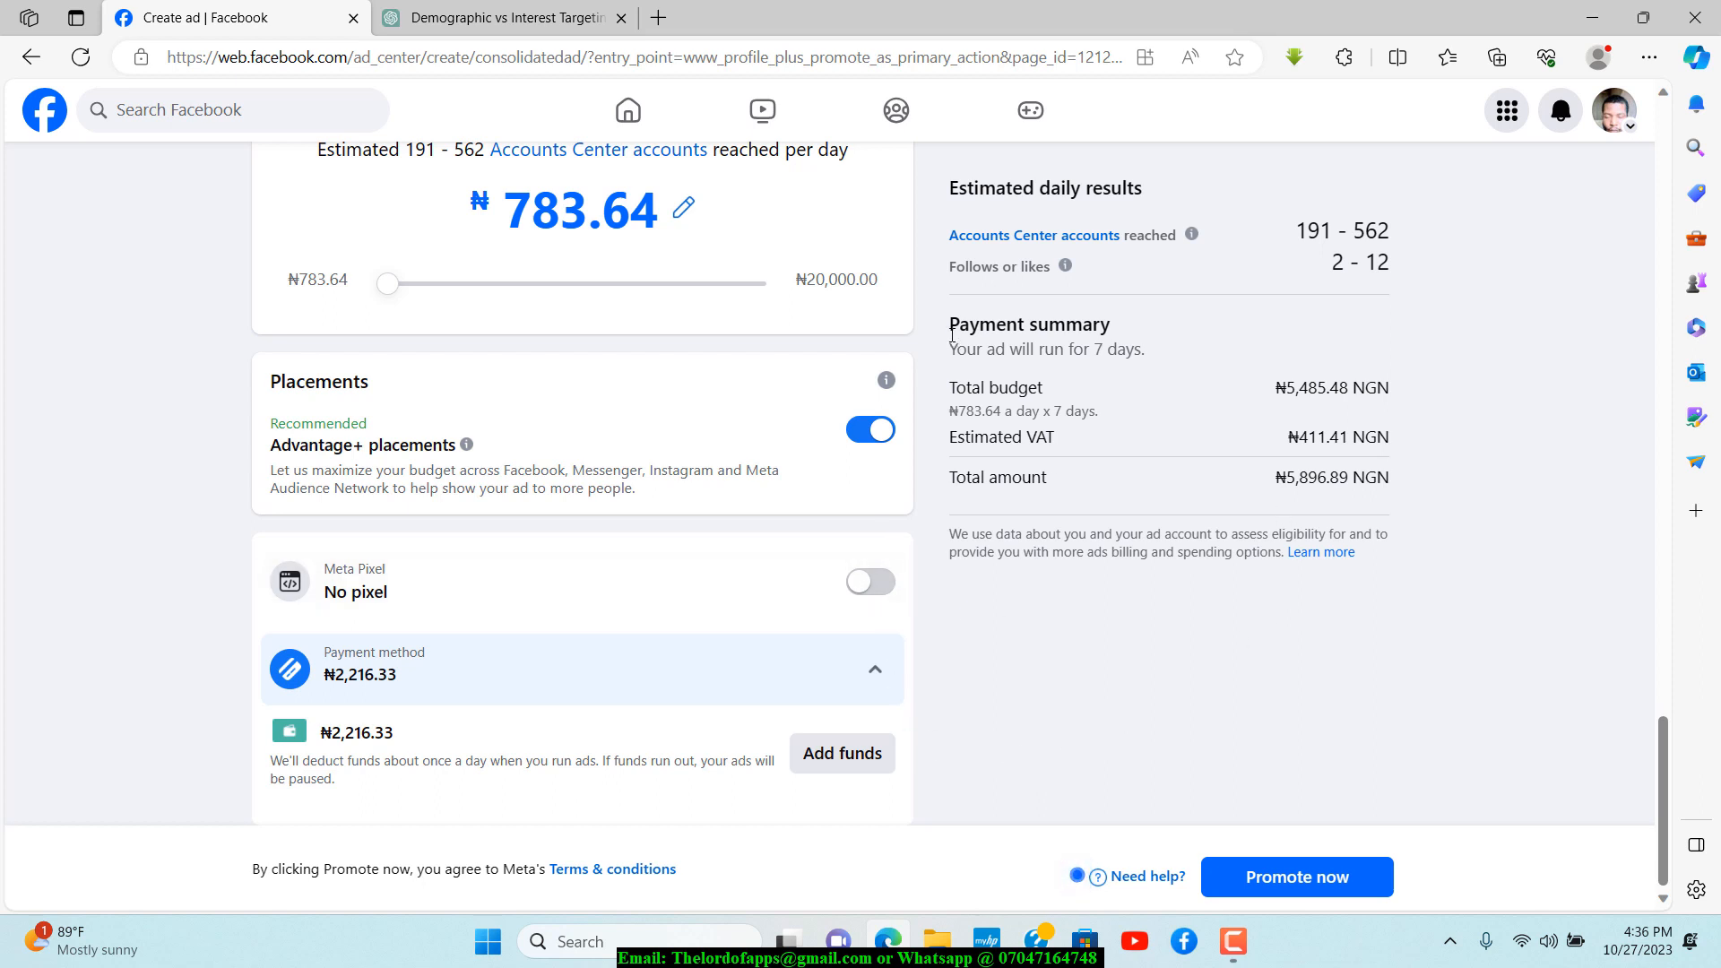
{"action": "left_click_drag", "start_coordinate": [952, 336], "coordinate": [1152, 341]}
{"action": "left_click", "coordinate": [1582, 407]}
{"action": "left_click_drag", "start_coordinate": [1291, 480], "coordinate": [1345, 474]}
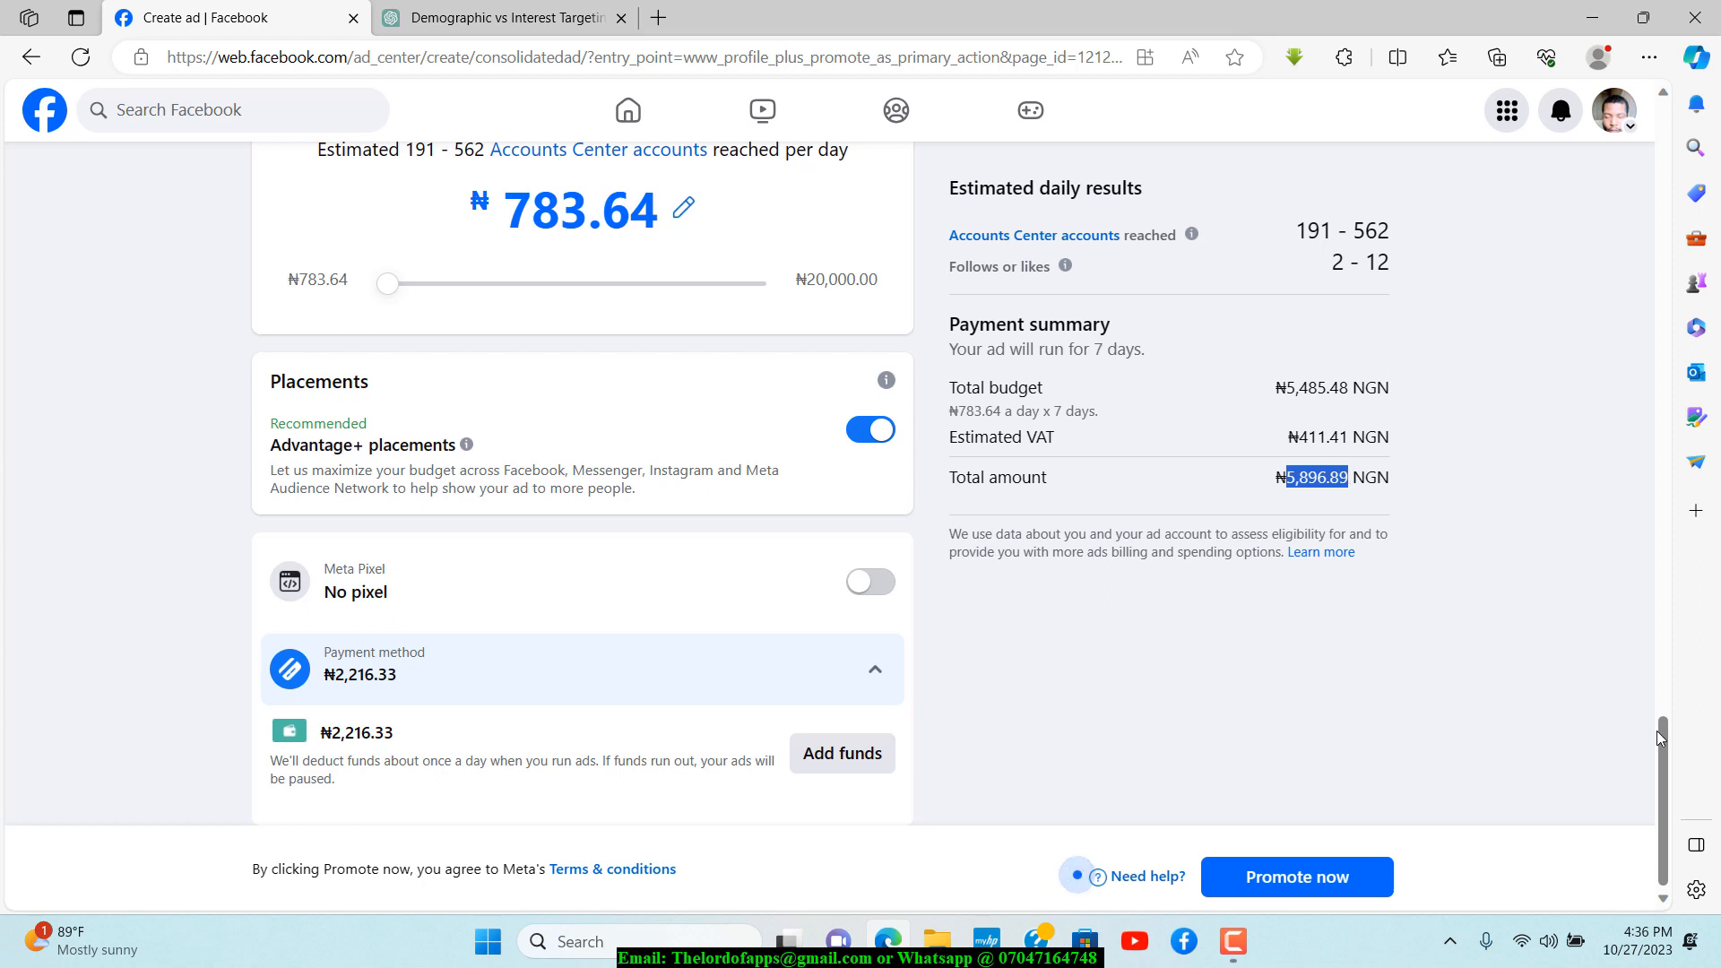
{"action": "left_click_drag", "start_coordinate": [1663, 737], "coordinate": [1660, 678]}
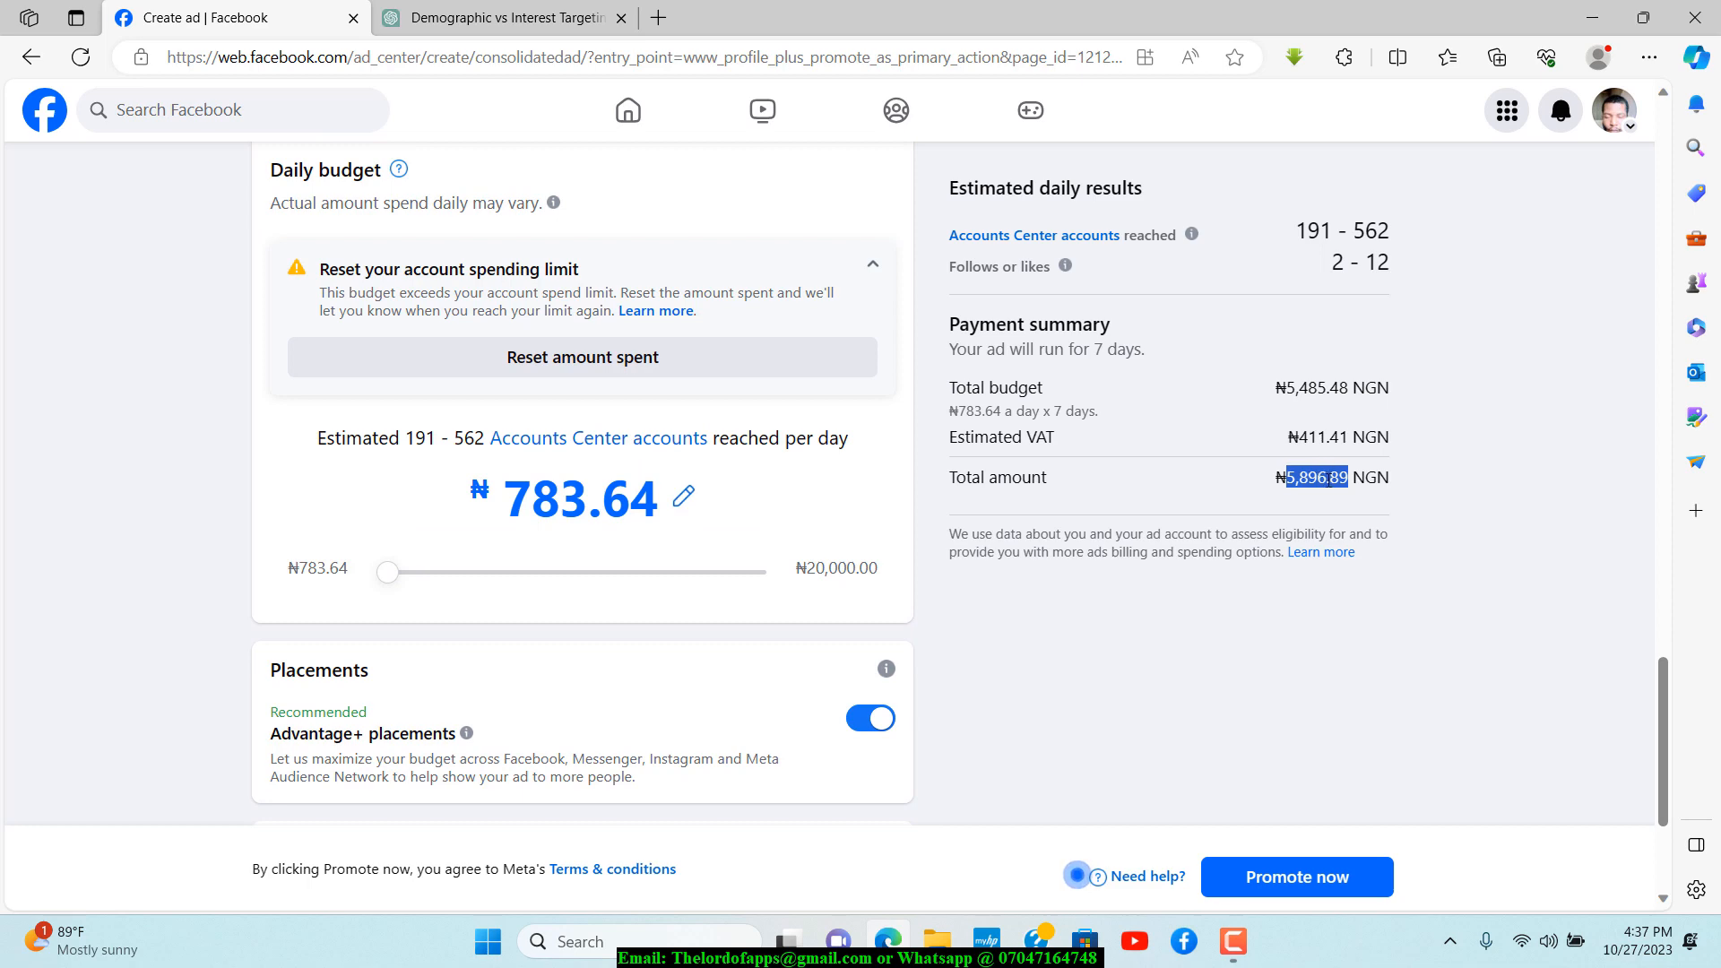
{"action": "left_click", "coordinate": [1524, 301]}
{"action": "scroll", "coordinate": [1521, 300], "scroll_direction": "up", "scroll_amount": 5}
{"action": "scroll", "coordinate": [1515, 300], "scroll_direction": "down", "scroll_amount": 8}
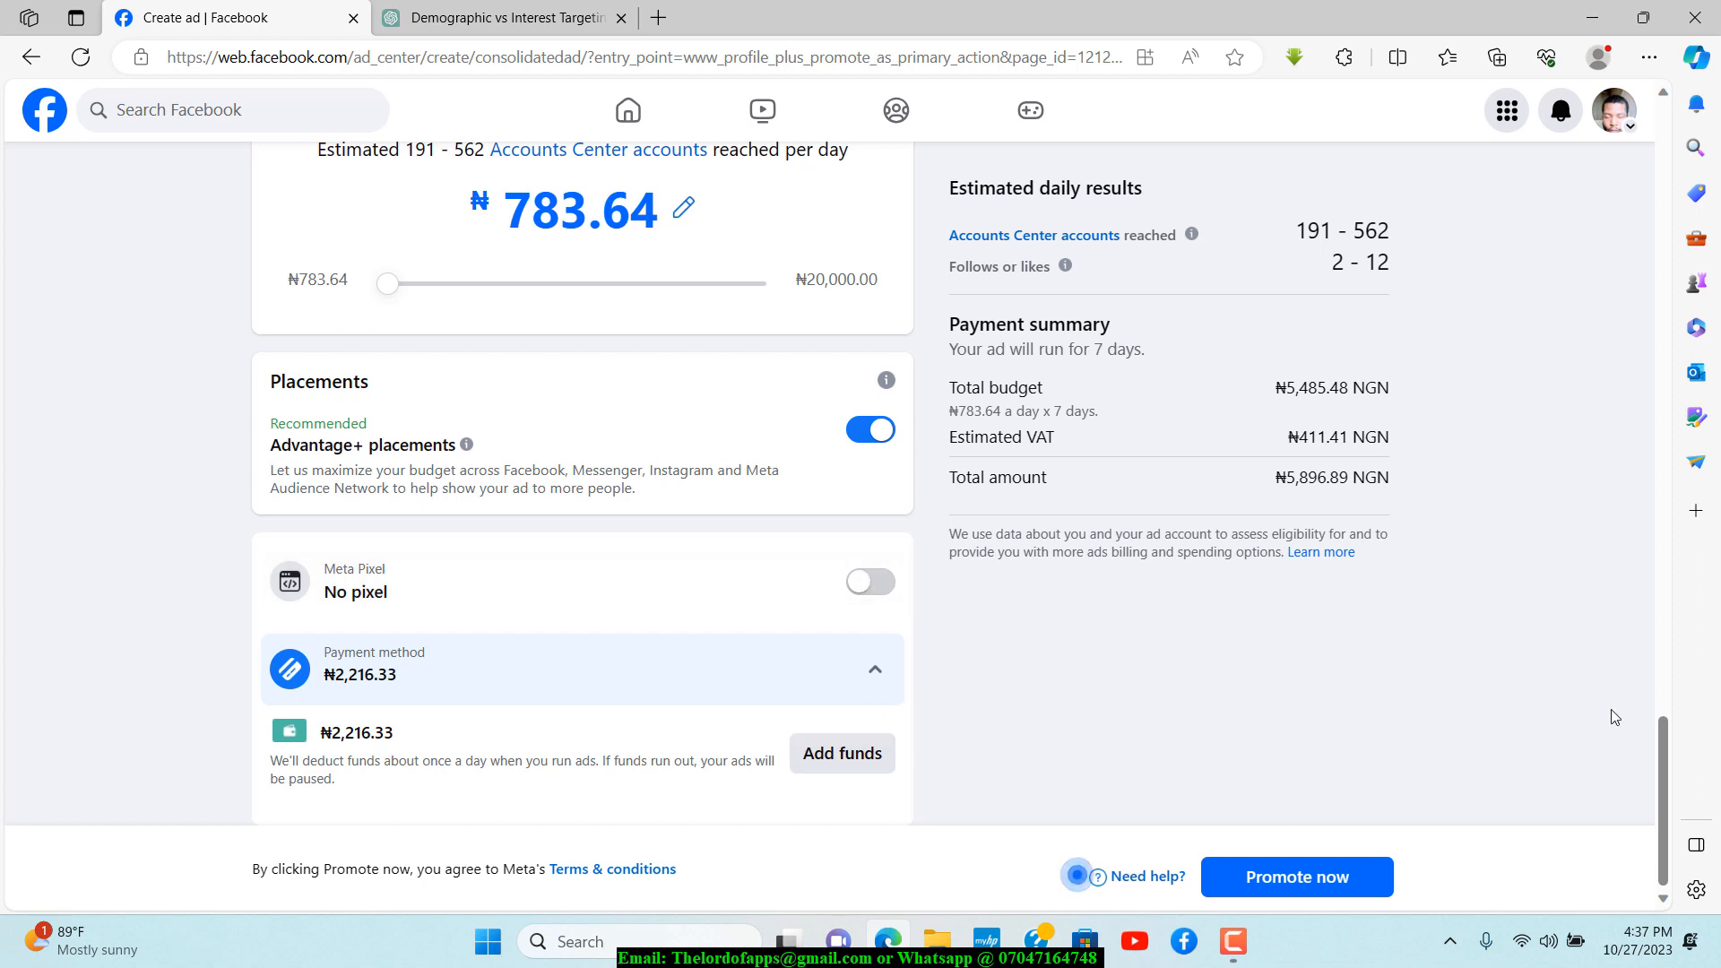
Start adding ₦5,896.89 in funds with Naira Payment with MasterCard/VISA and continue to the PayU card form
{"action": "left_click", "coordinate": [843, 754]}
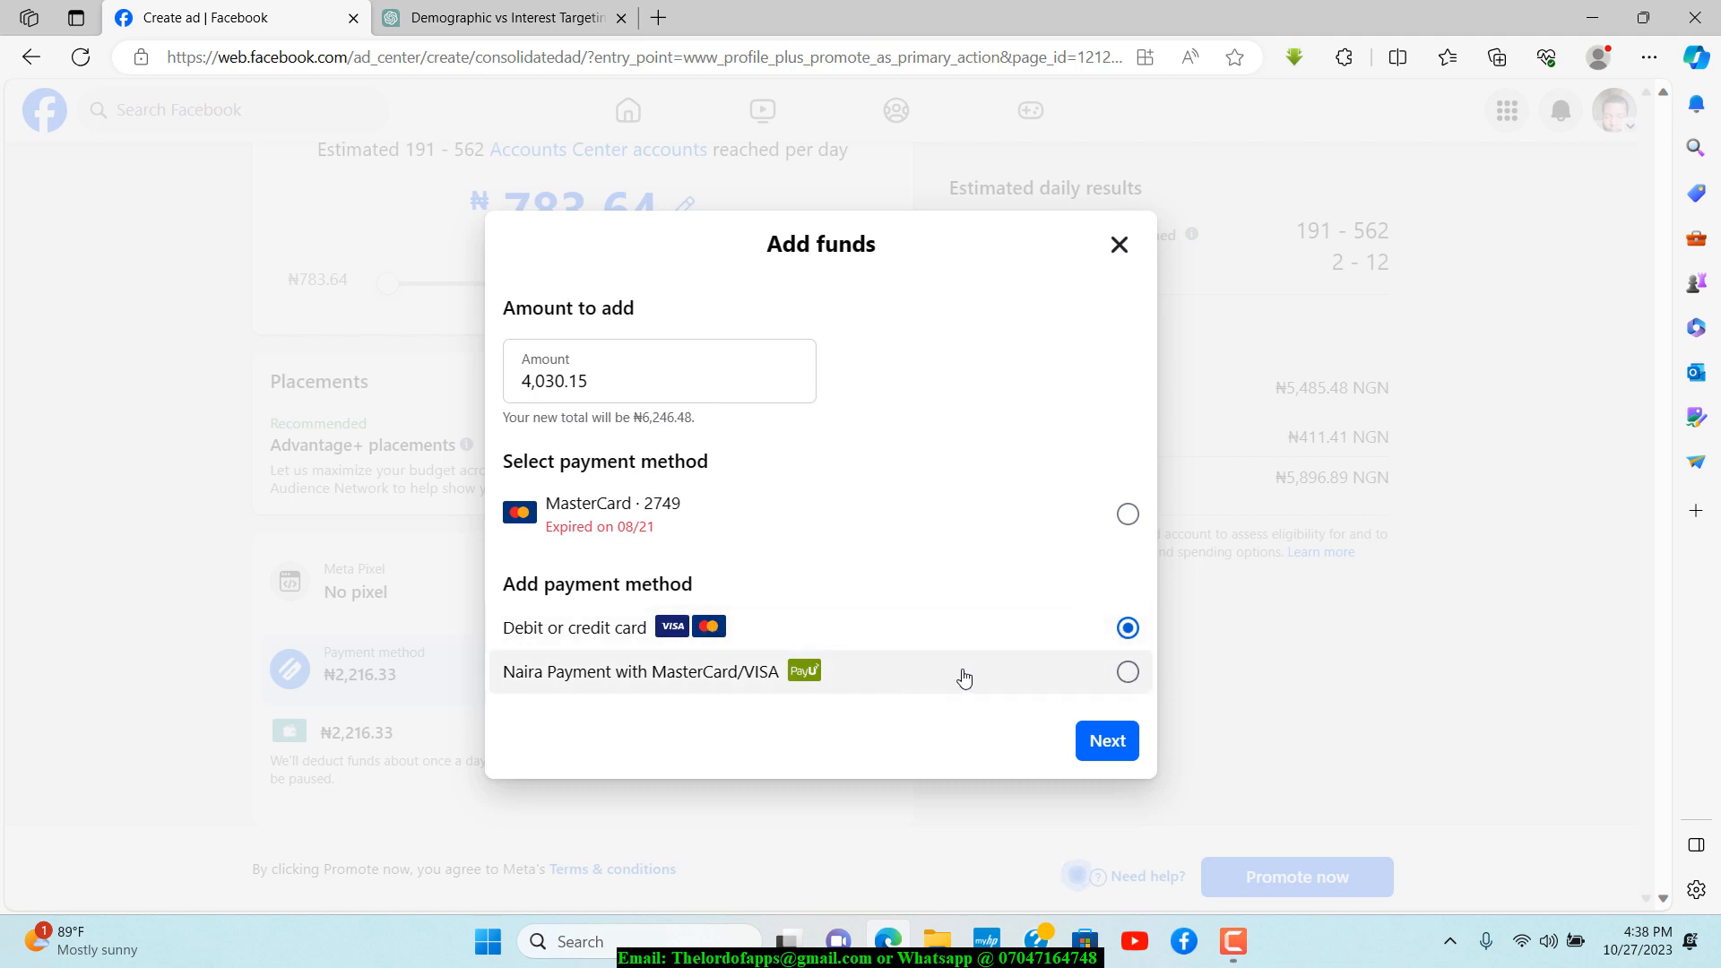
{"action": "left_click", "coordinate": [1127, 674]}
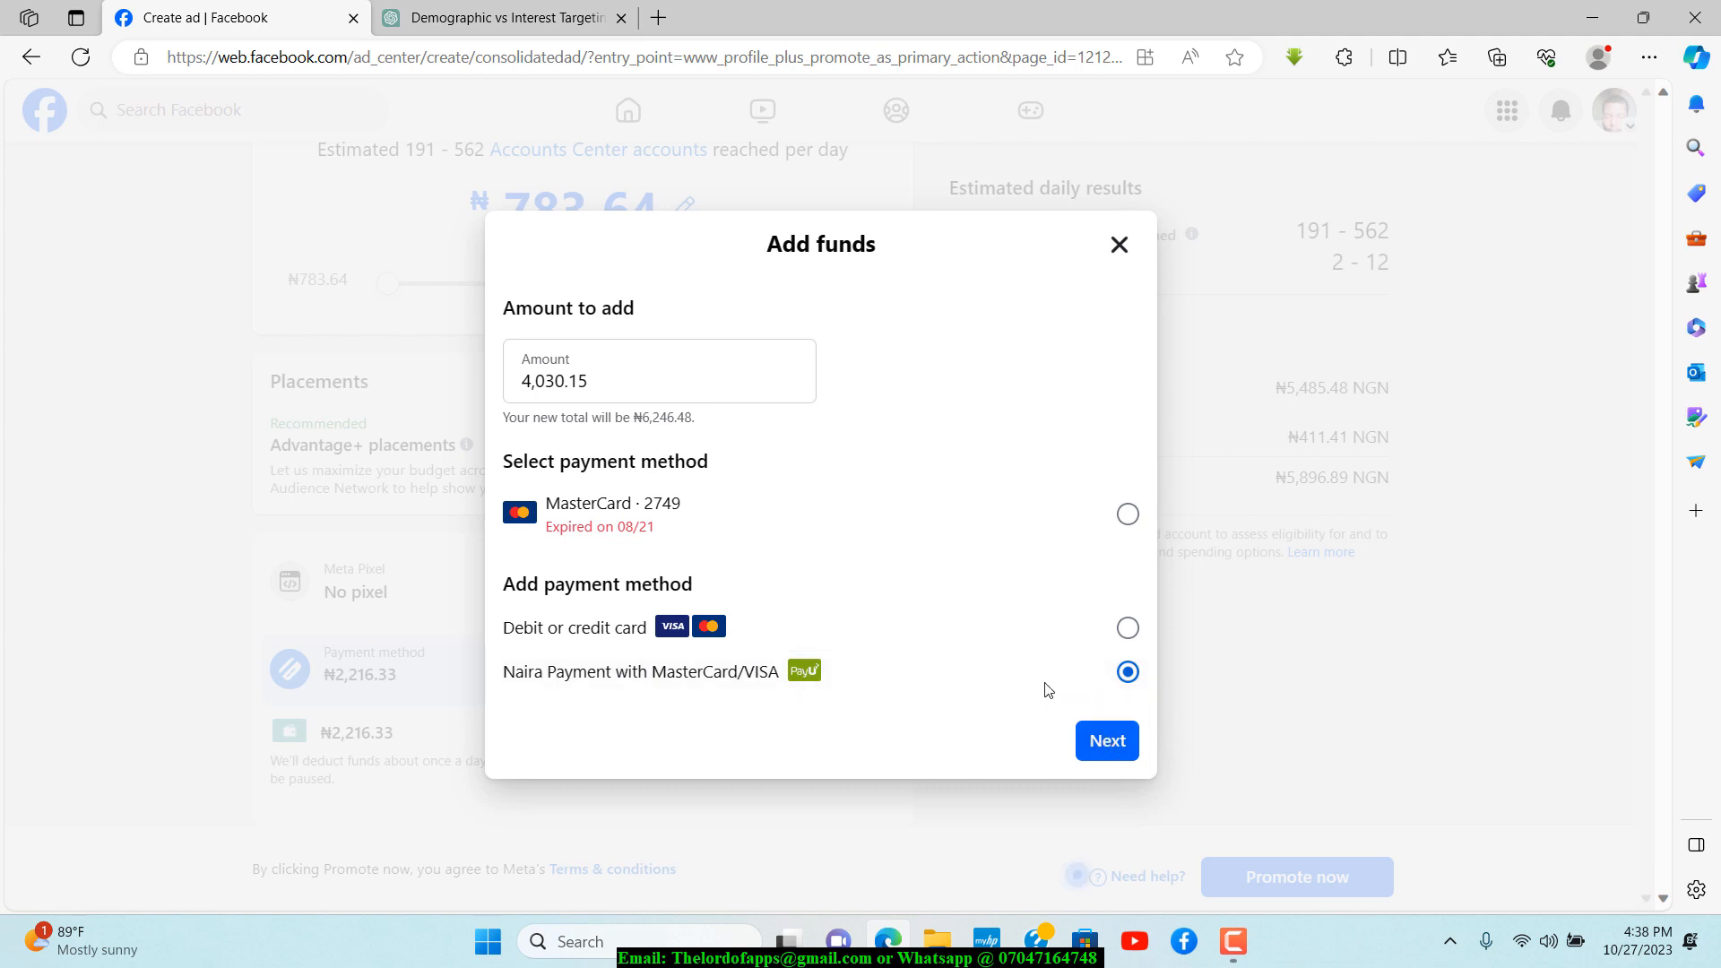
{"action": "left_click_drag", "start_coordinate": [589, 381], "coordinate": [435, 388]}
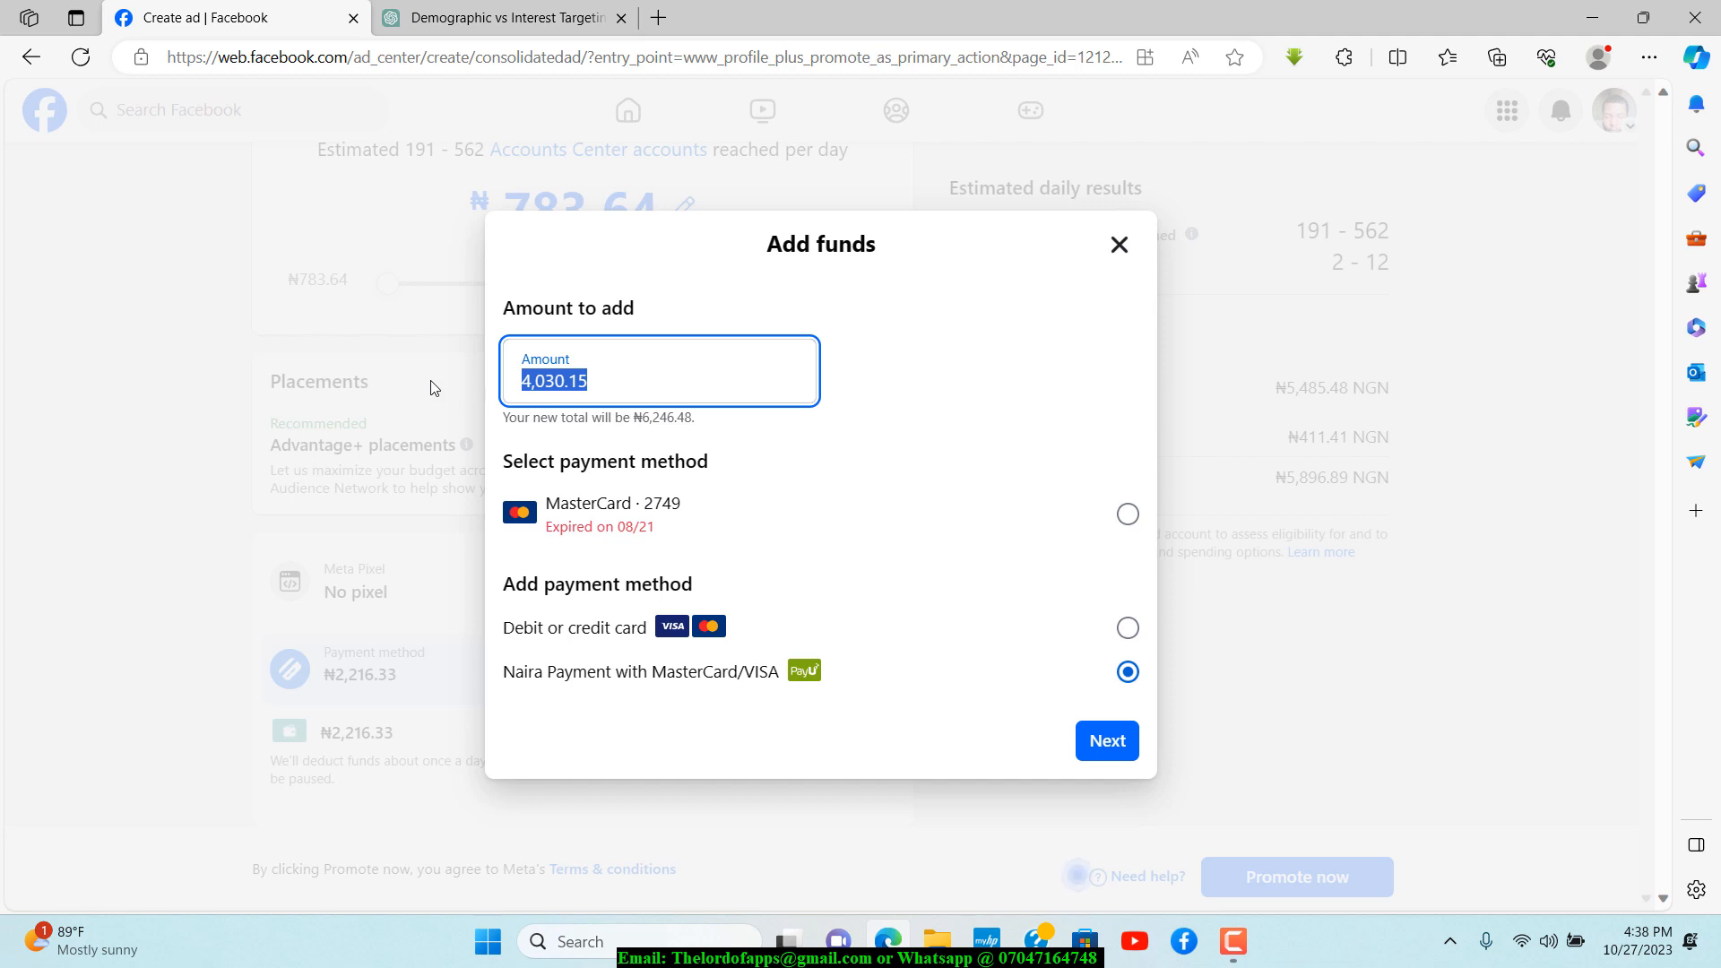
{"action": "type", "text": "5,896.89"}
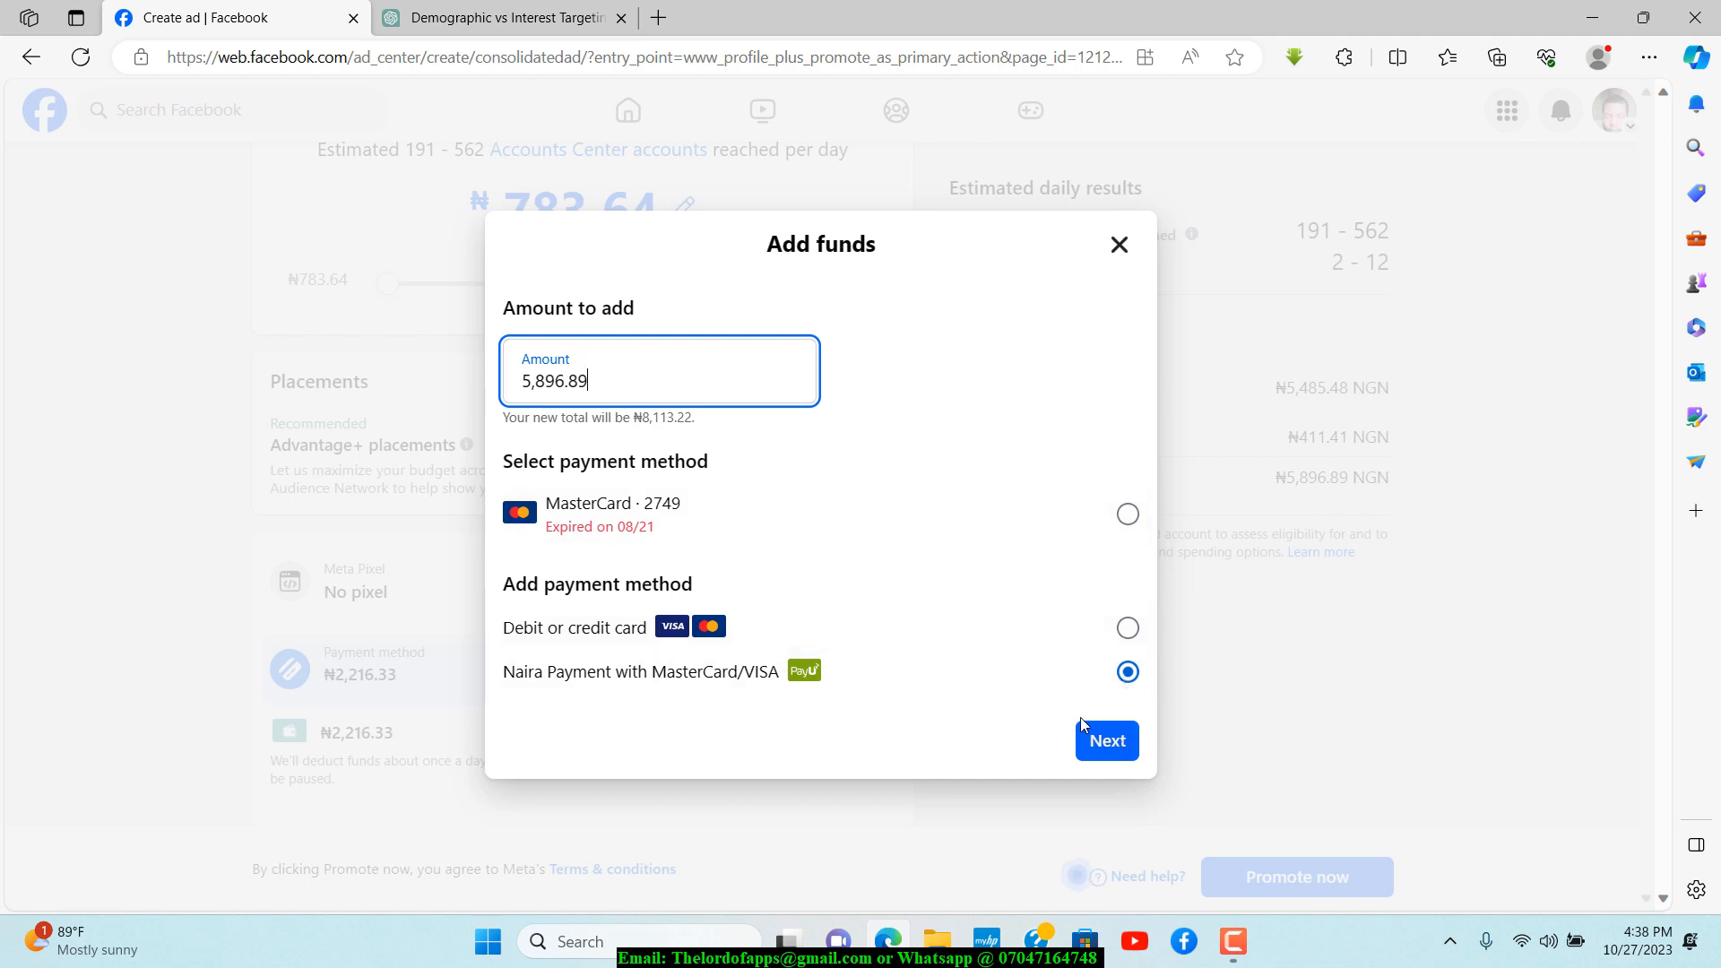
{"action": "left_click", "coordinate": [1108, 744]}
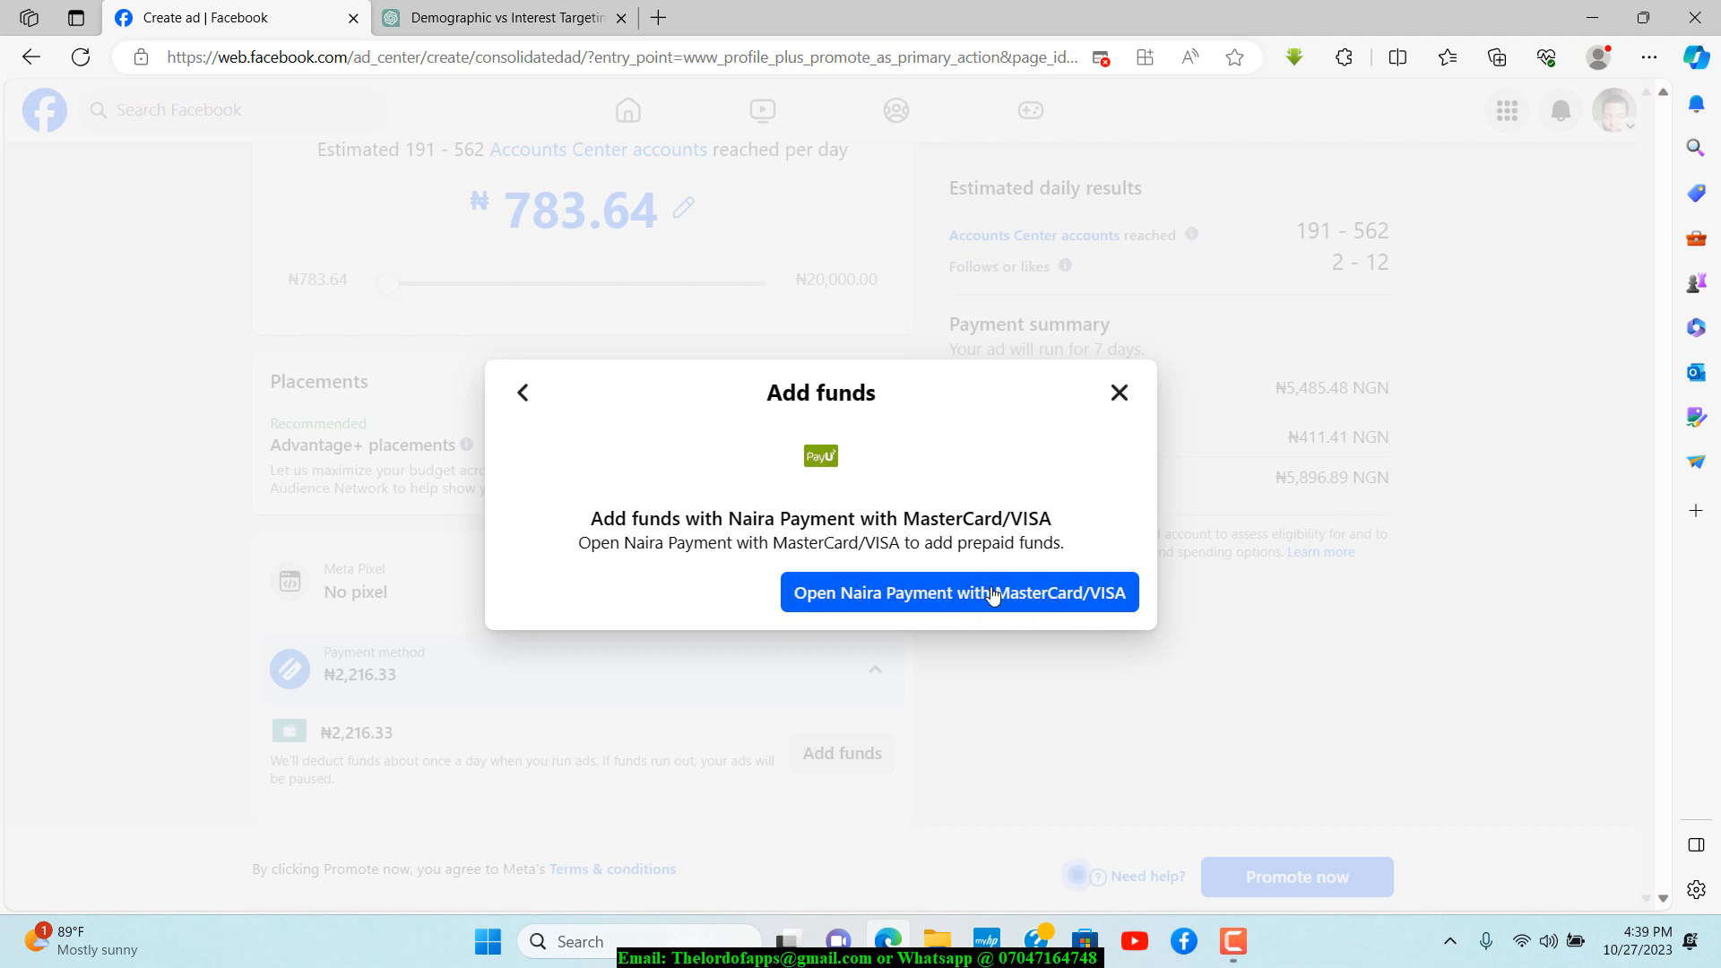
{"action": "left_click", "coordinate": [930, 595]}
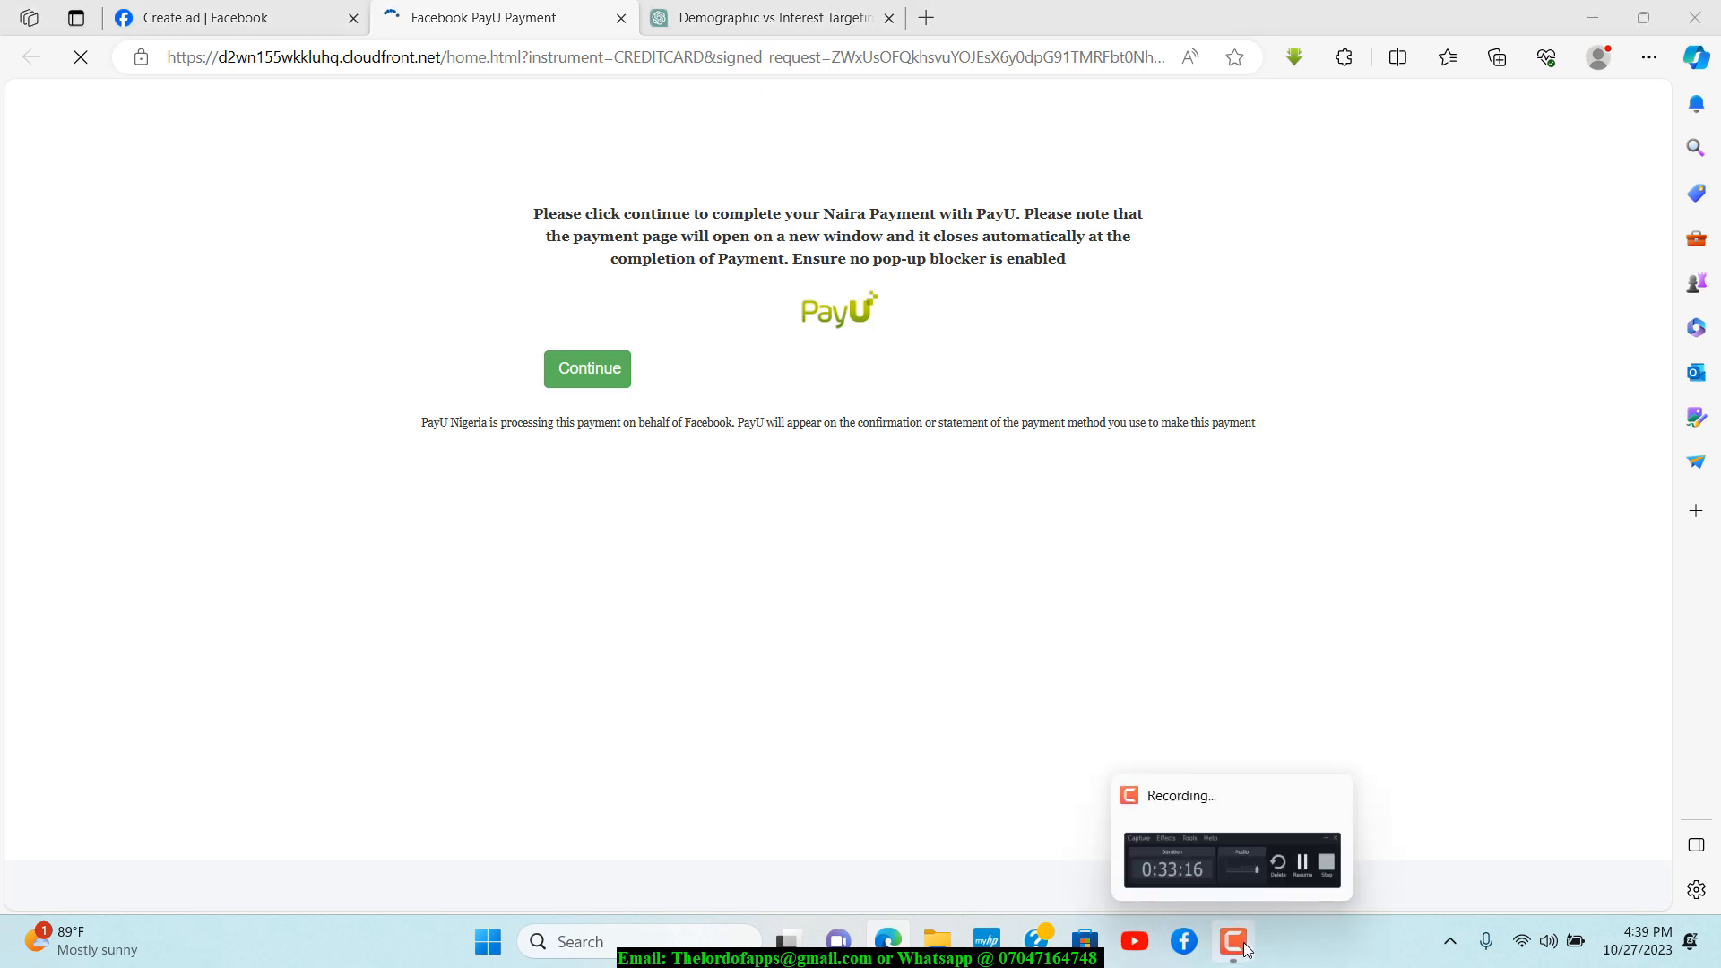
{"action": "left_click", "coordinate": [576, 278]}
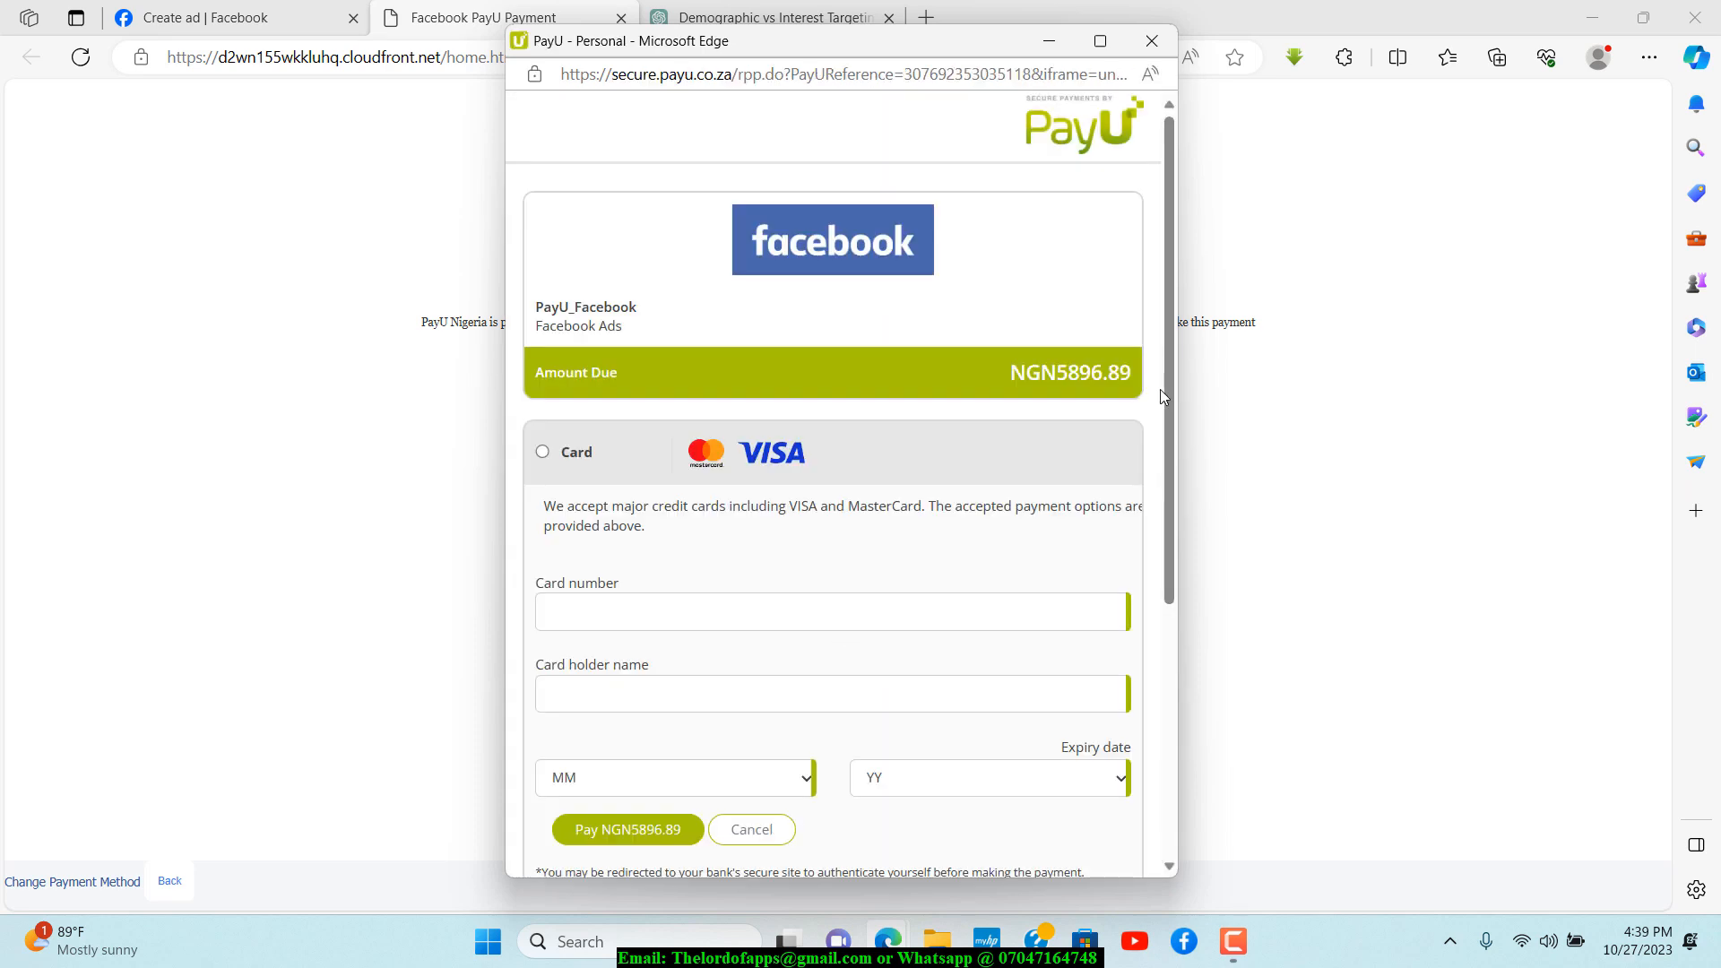
Fill in the card holder's name in the PayU card form
{"action": "left_click_drag", "start_coordinate": [1164, 391], "coordinate": [1163, 567]}
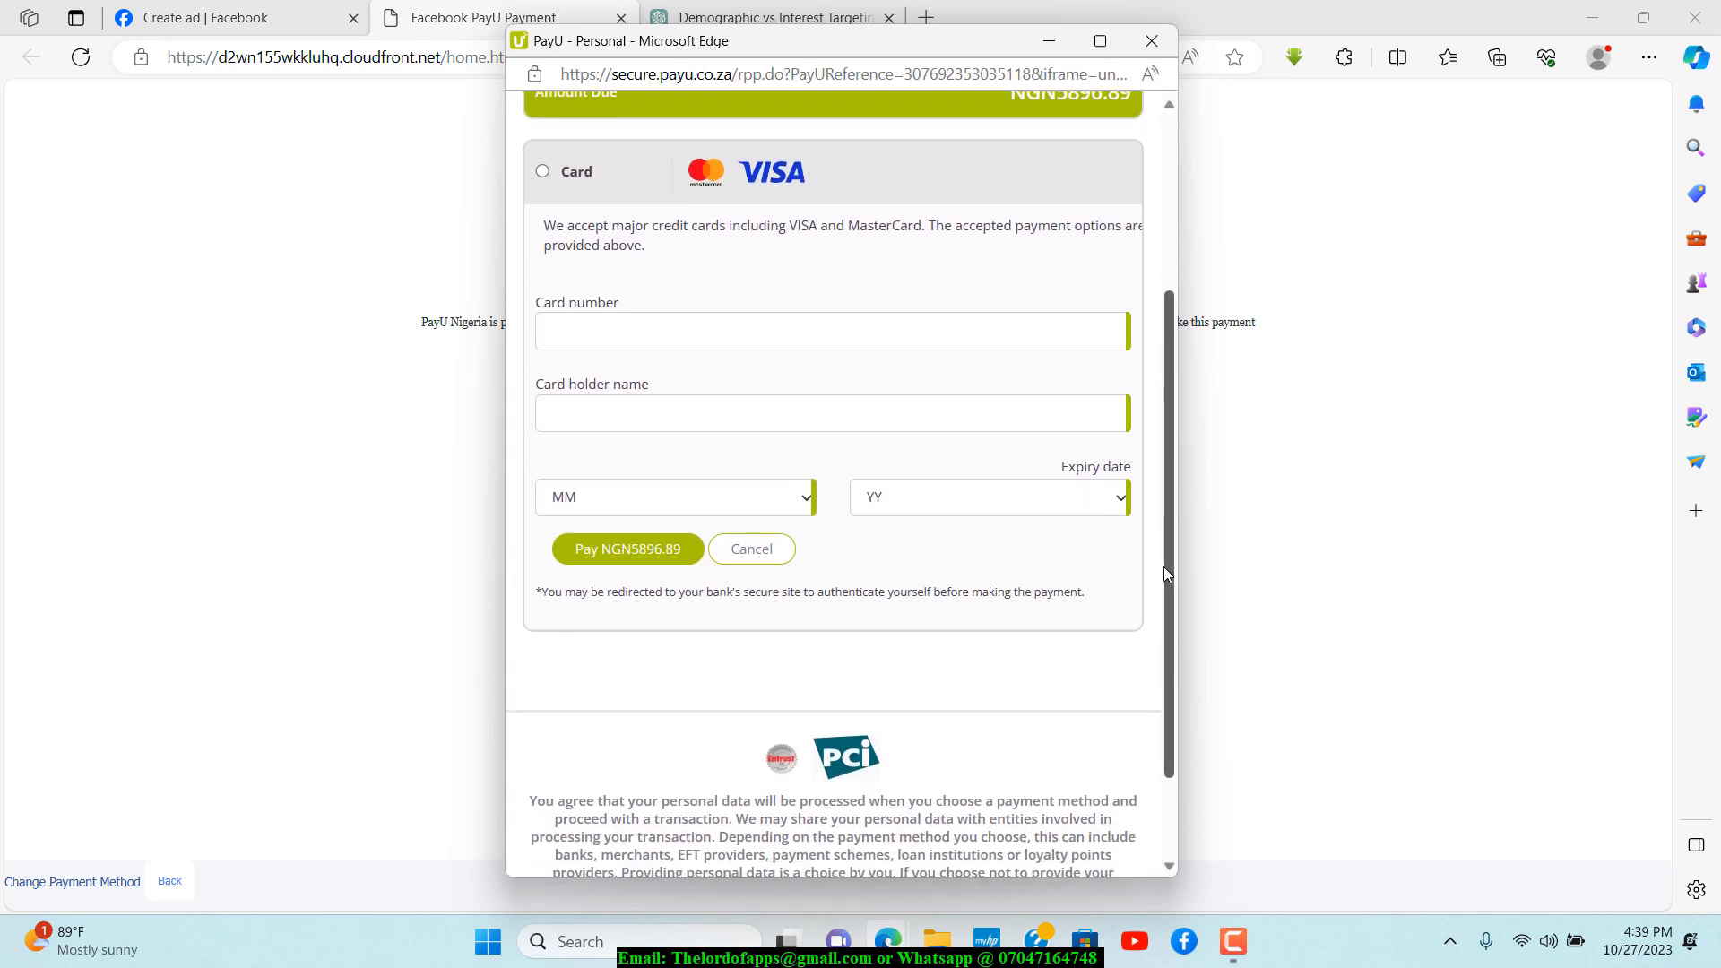
{"action": "left_click", "coordinate": [624, 325]}
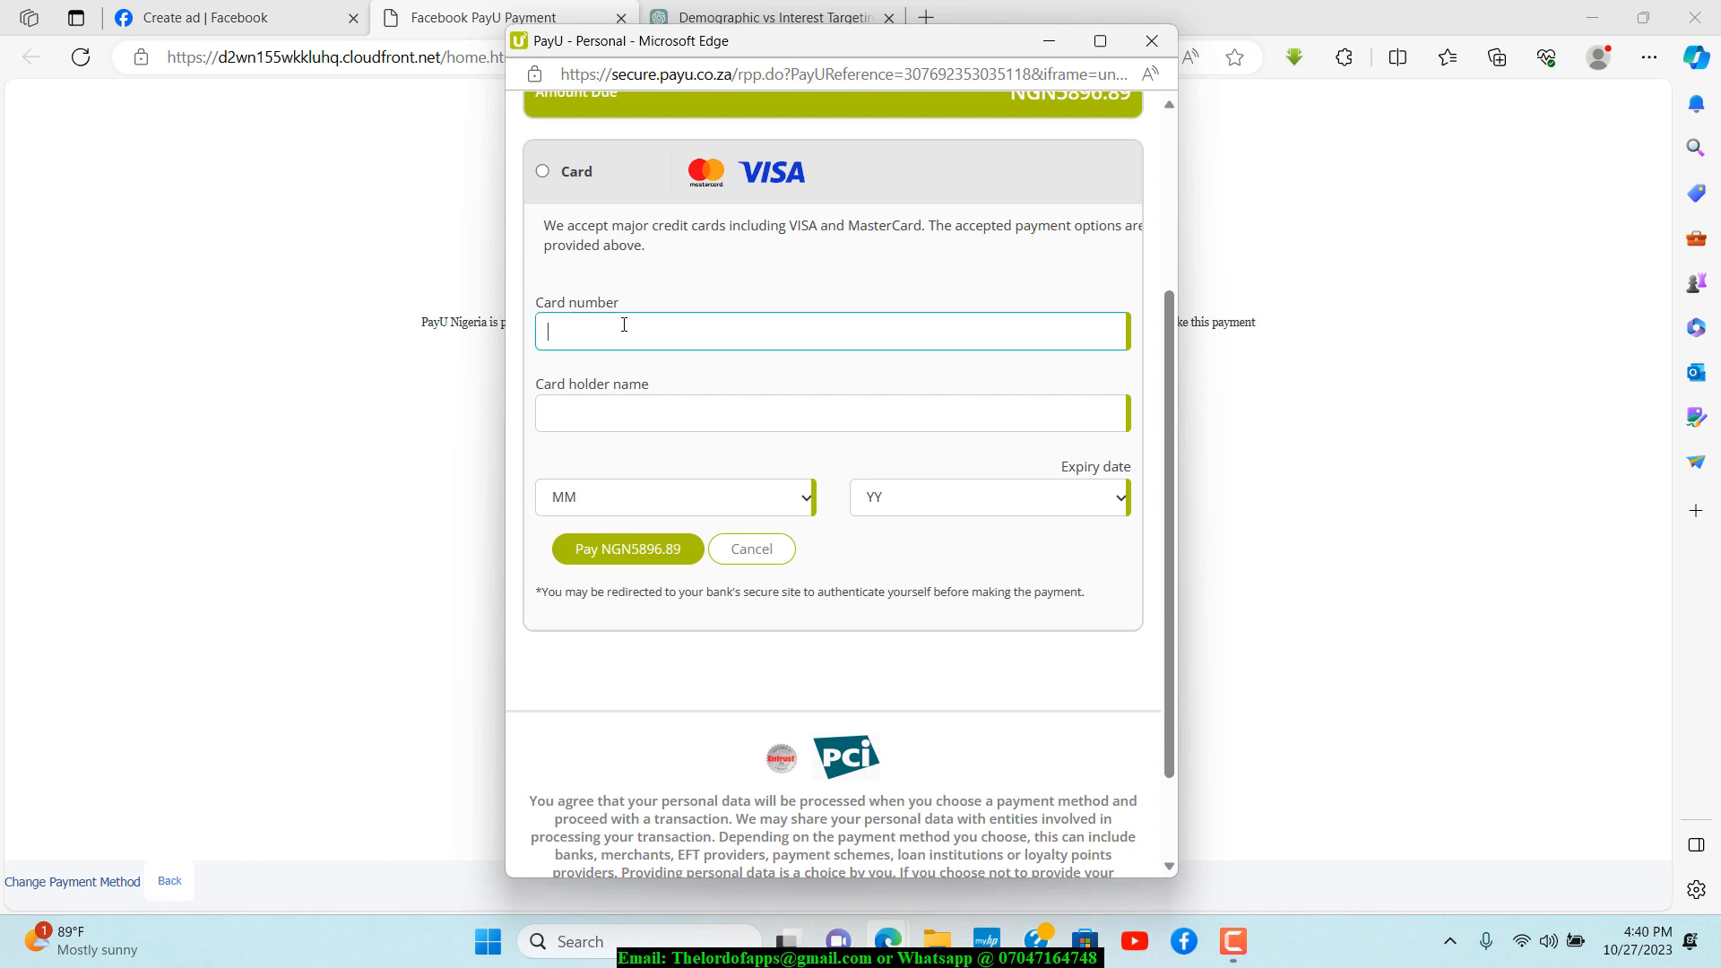
{"action": "left_click", "coordinate": [593, 409]}
{"action": "left_click", "coordinate": [610, 490]}
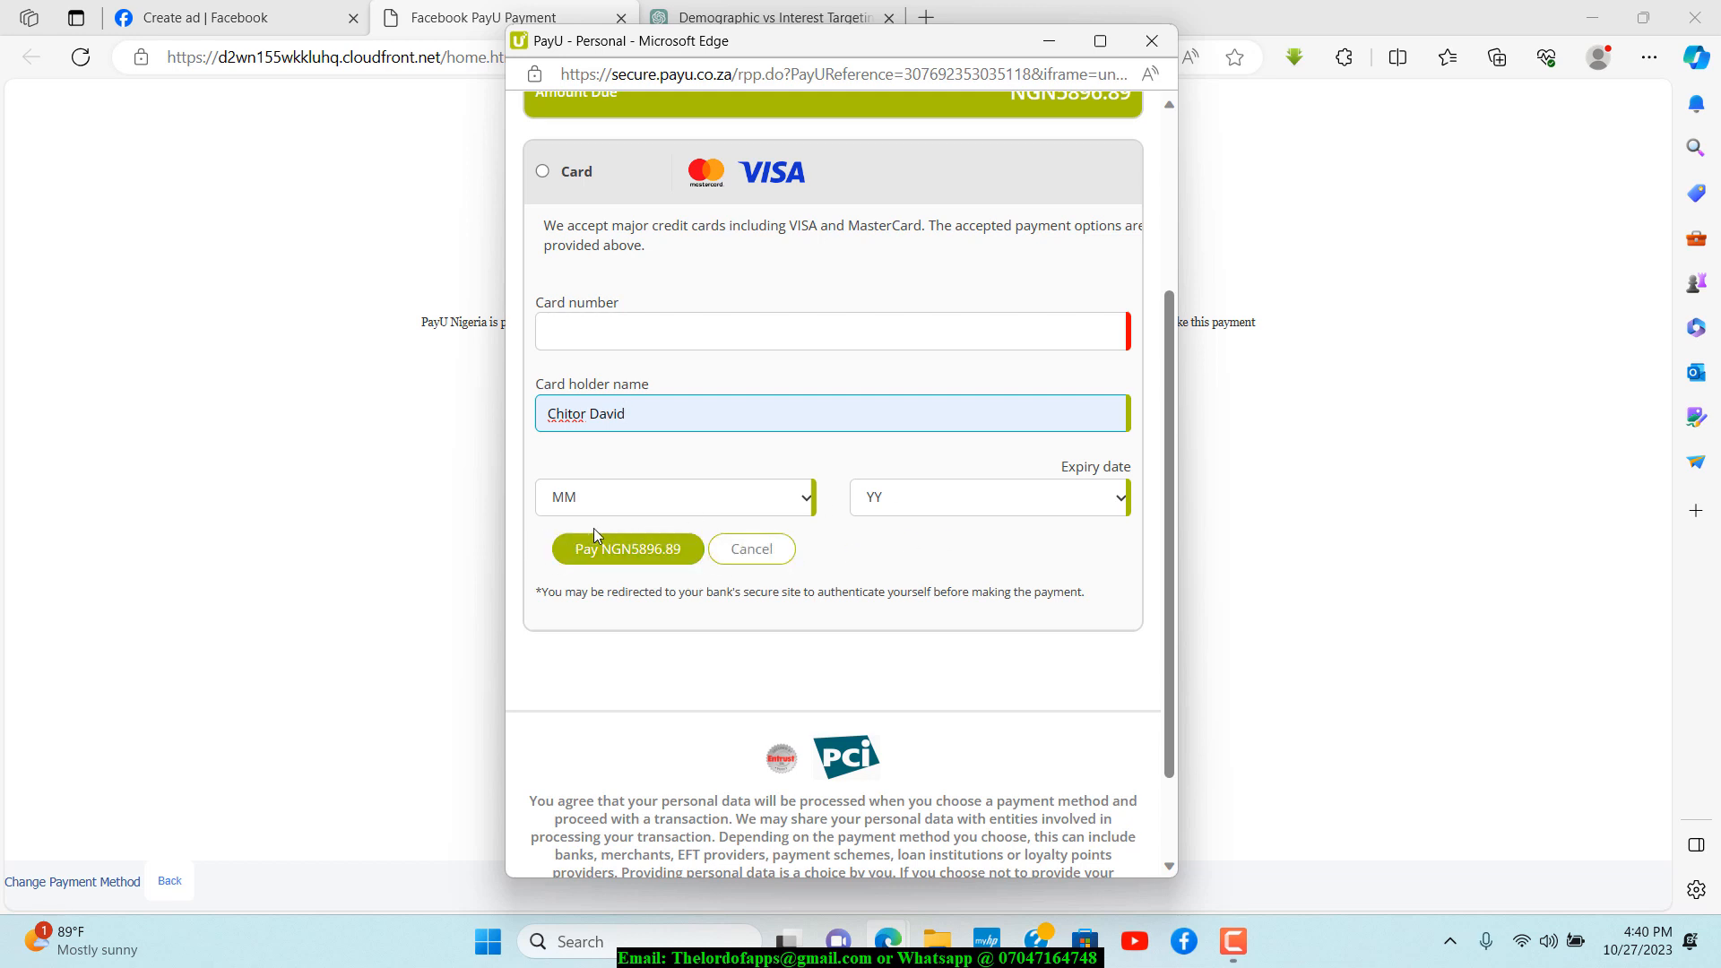
{"action": "left_click", "coordinate": [612, 340]}
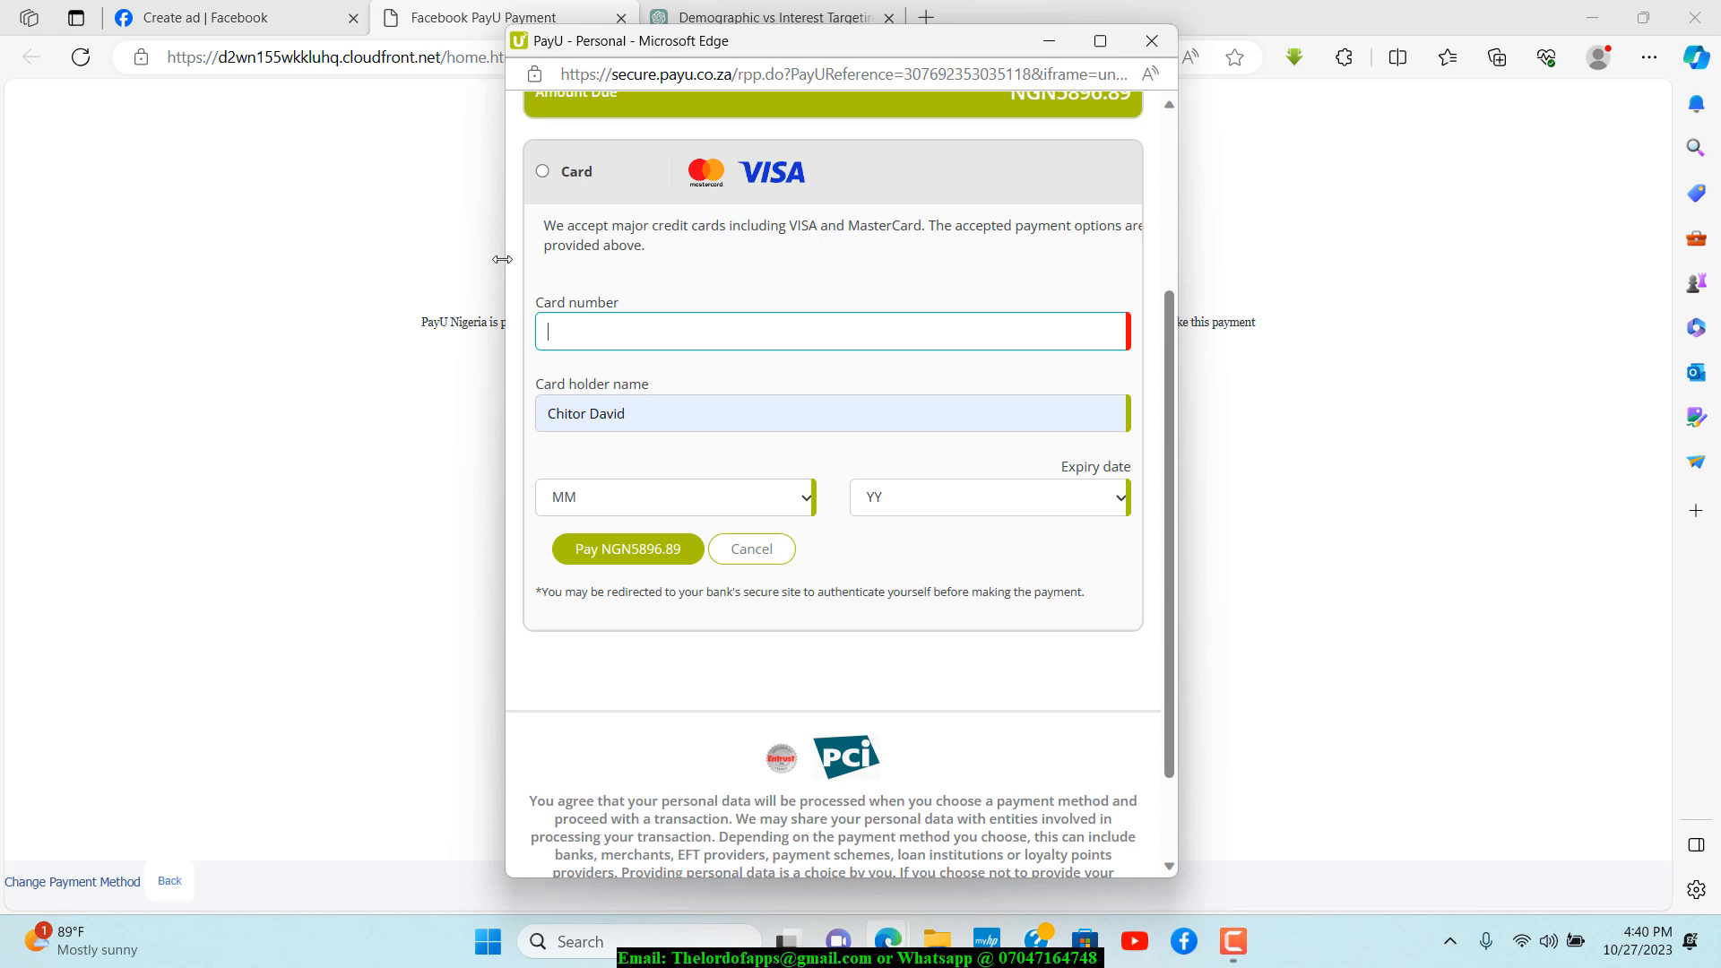
Enter the card number and set the card's expiry month and year in the PayU form
{"action": "left_click", "coordinate": [625, 501]}
{"action": "left_click", "coordinate": [631, 466]}
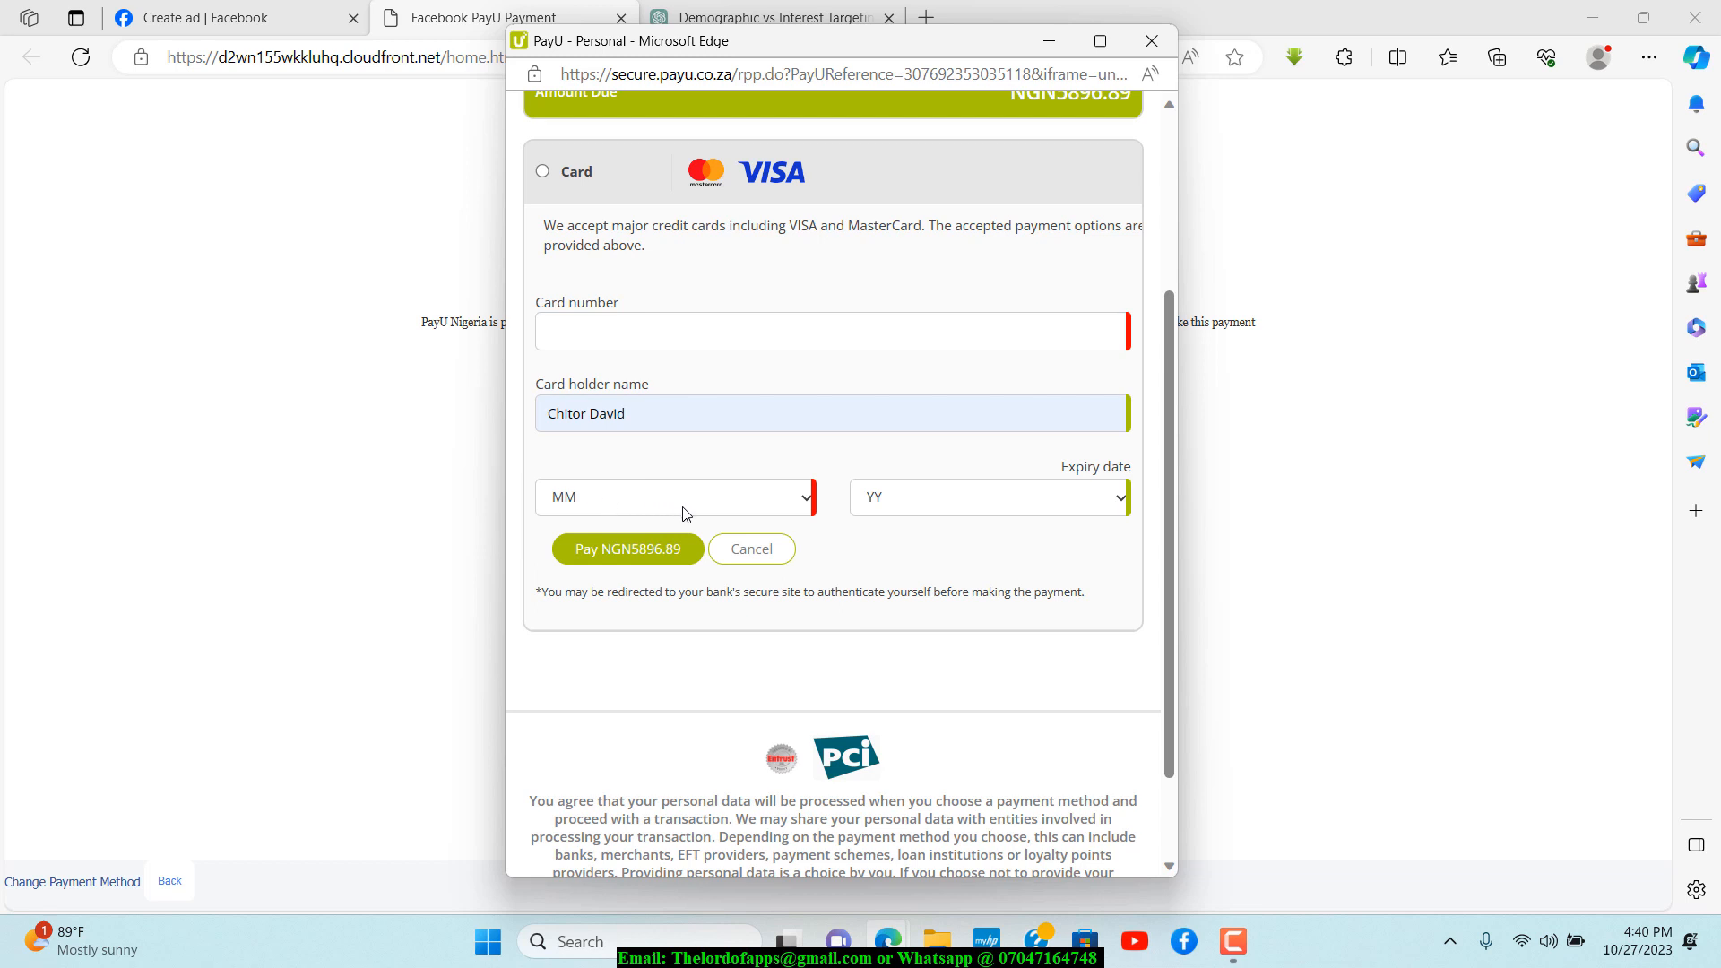
{"action": "left_click_drag", "start_coordinate": [1058, 466], "coordinate": [1136, 468]}
{"action": "left_click", "coordinate": [678, 505]}
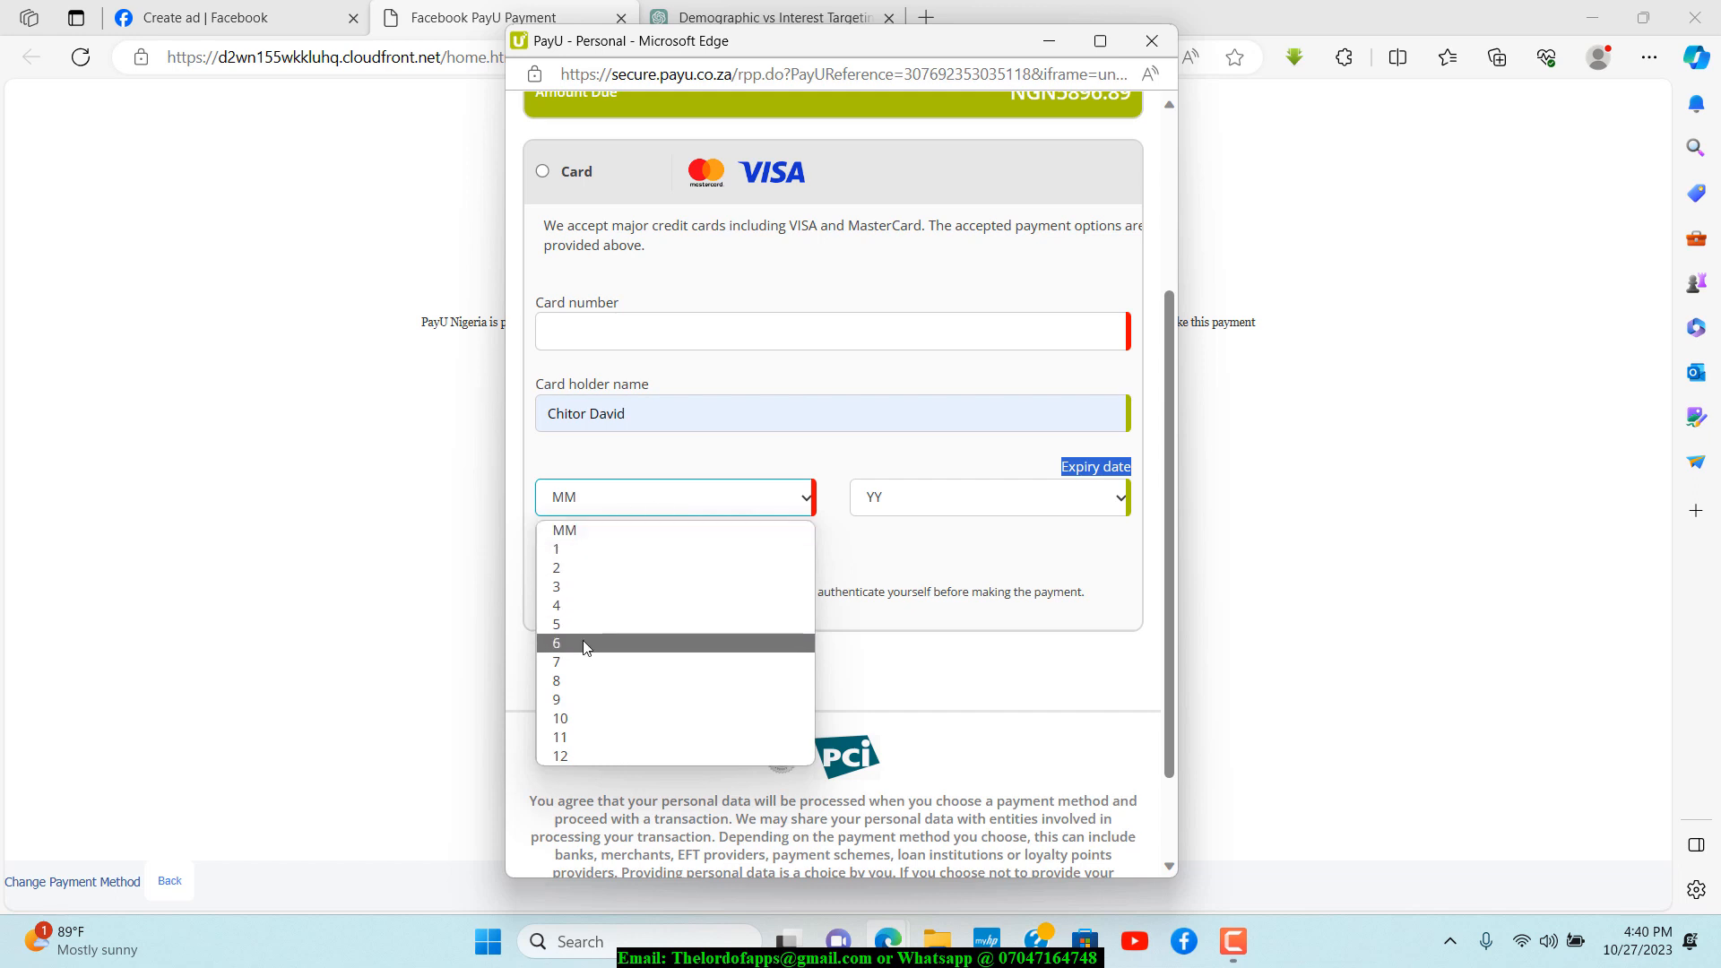
{"action": "left_click", "coordinate": [848, 446]}
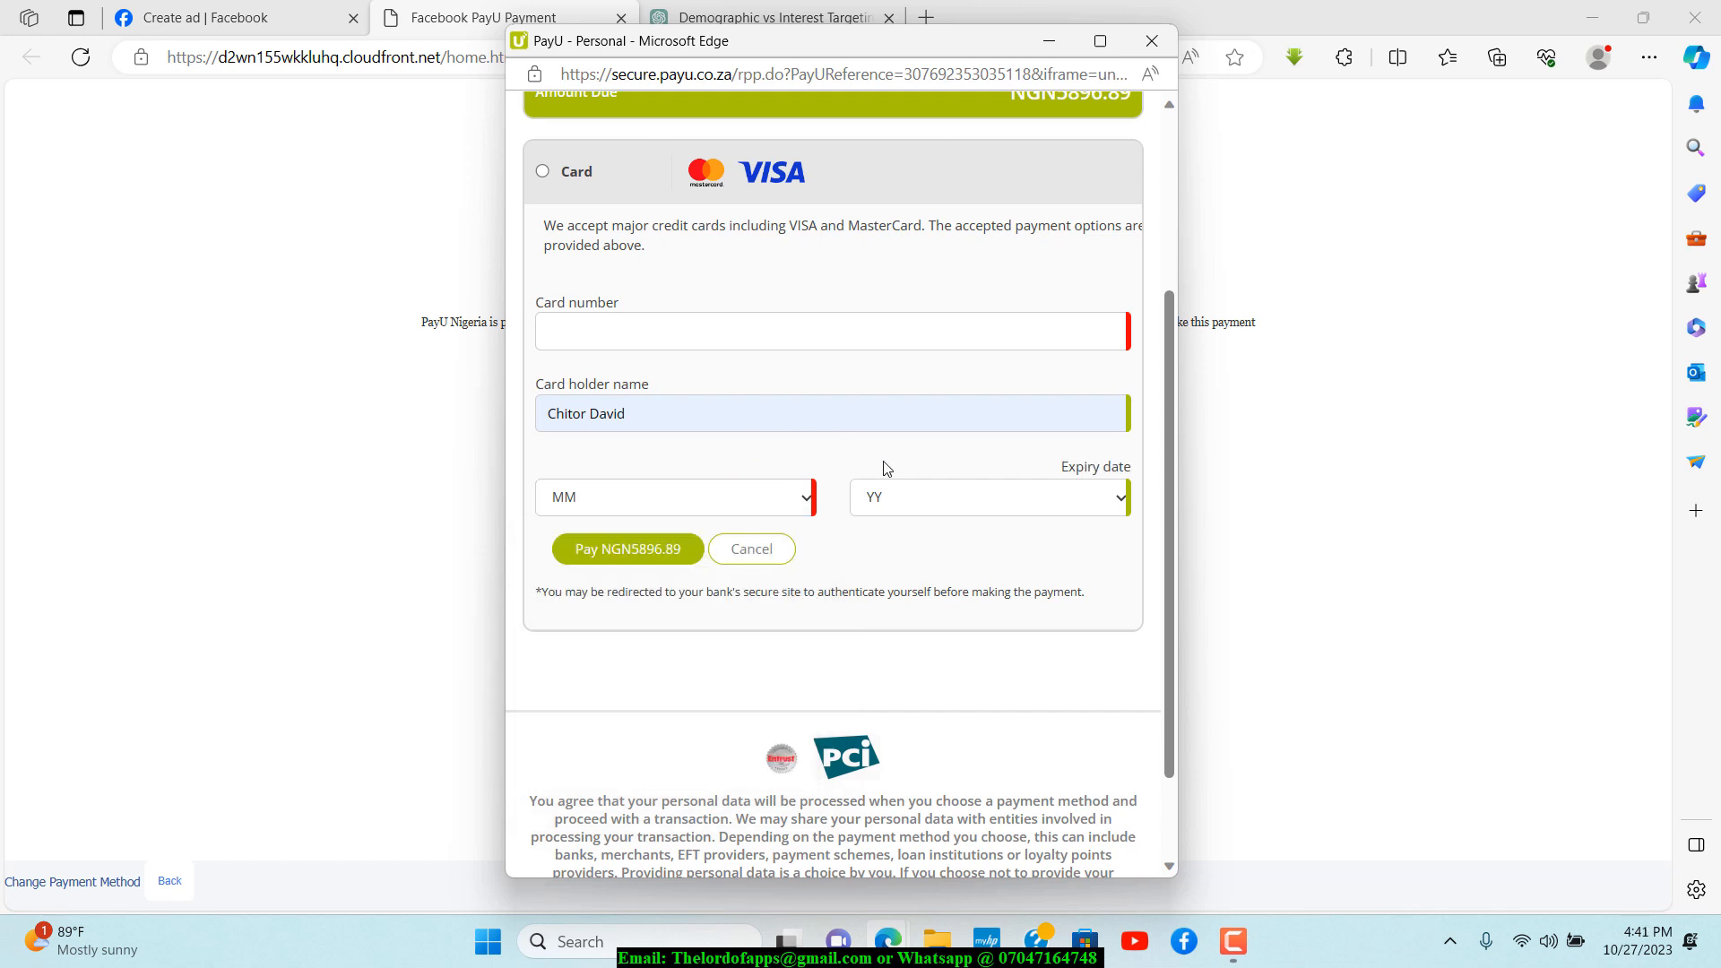
{"action": "left_click", "coordinate": [936, 498]}
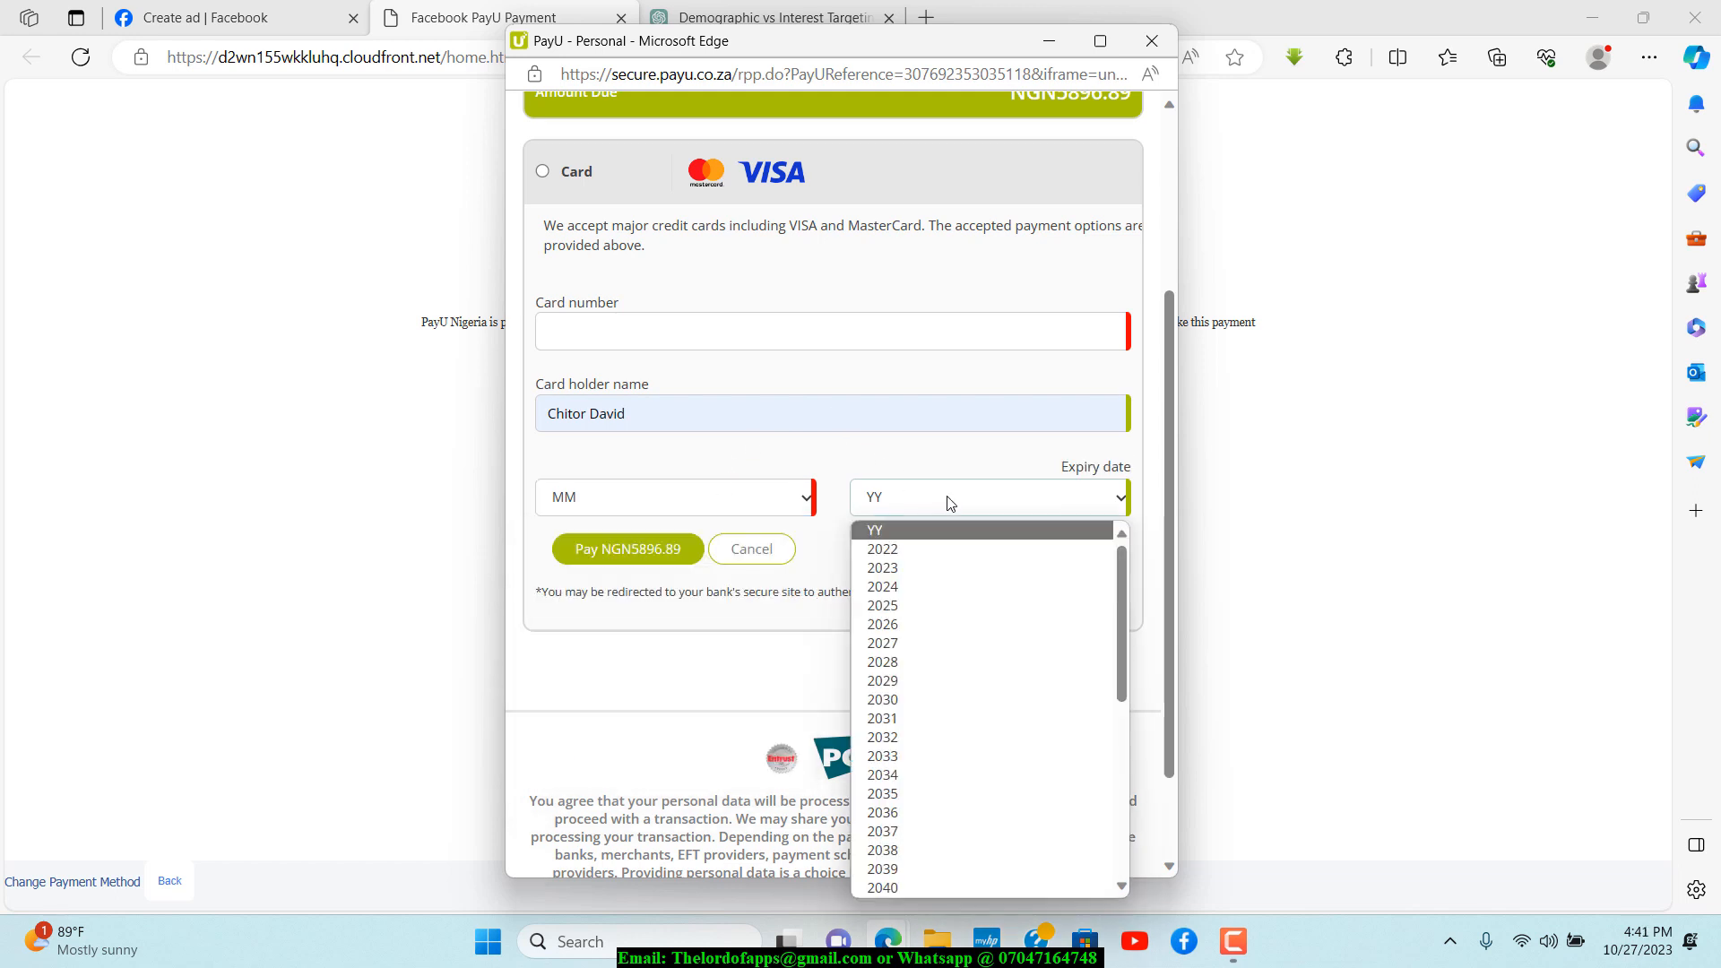
{"action": "left_click", "coordinate": [826, 455]}
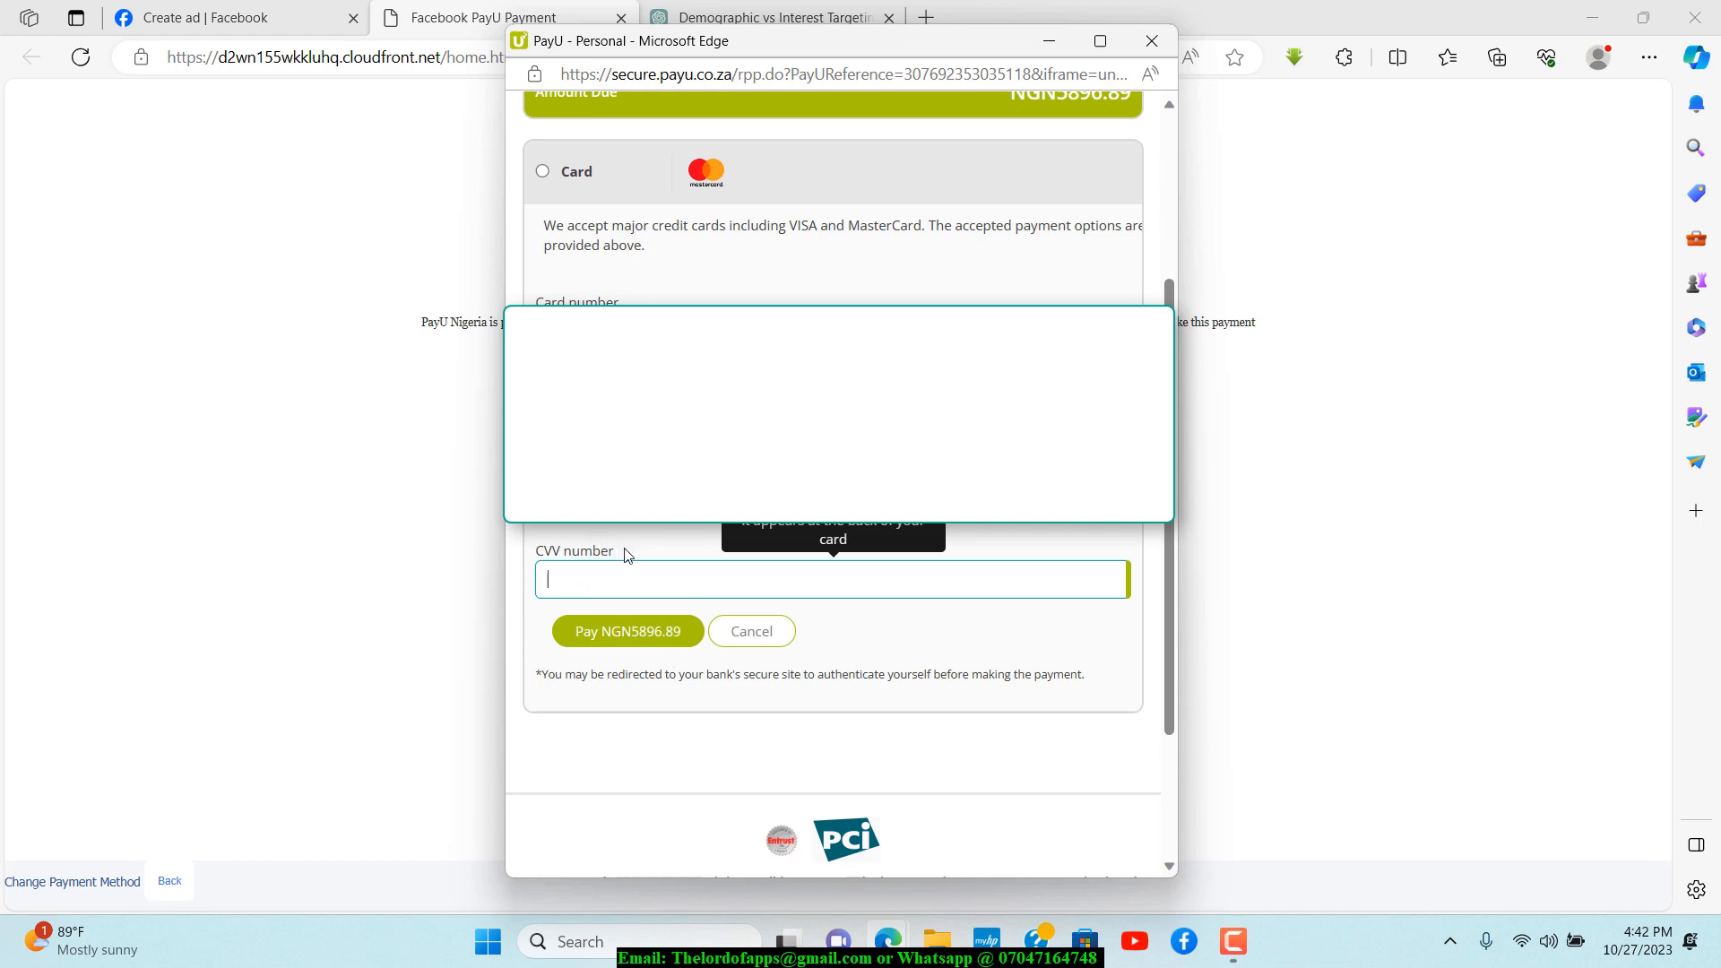
Enter the card's CVV number in the PayU form
{"action": "left_click_drag", "start_coordinate": [625, 550], "coordinate": [519, 546]}
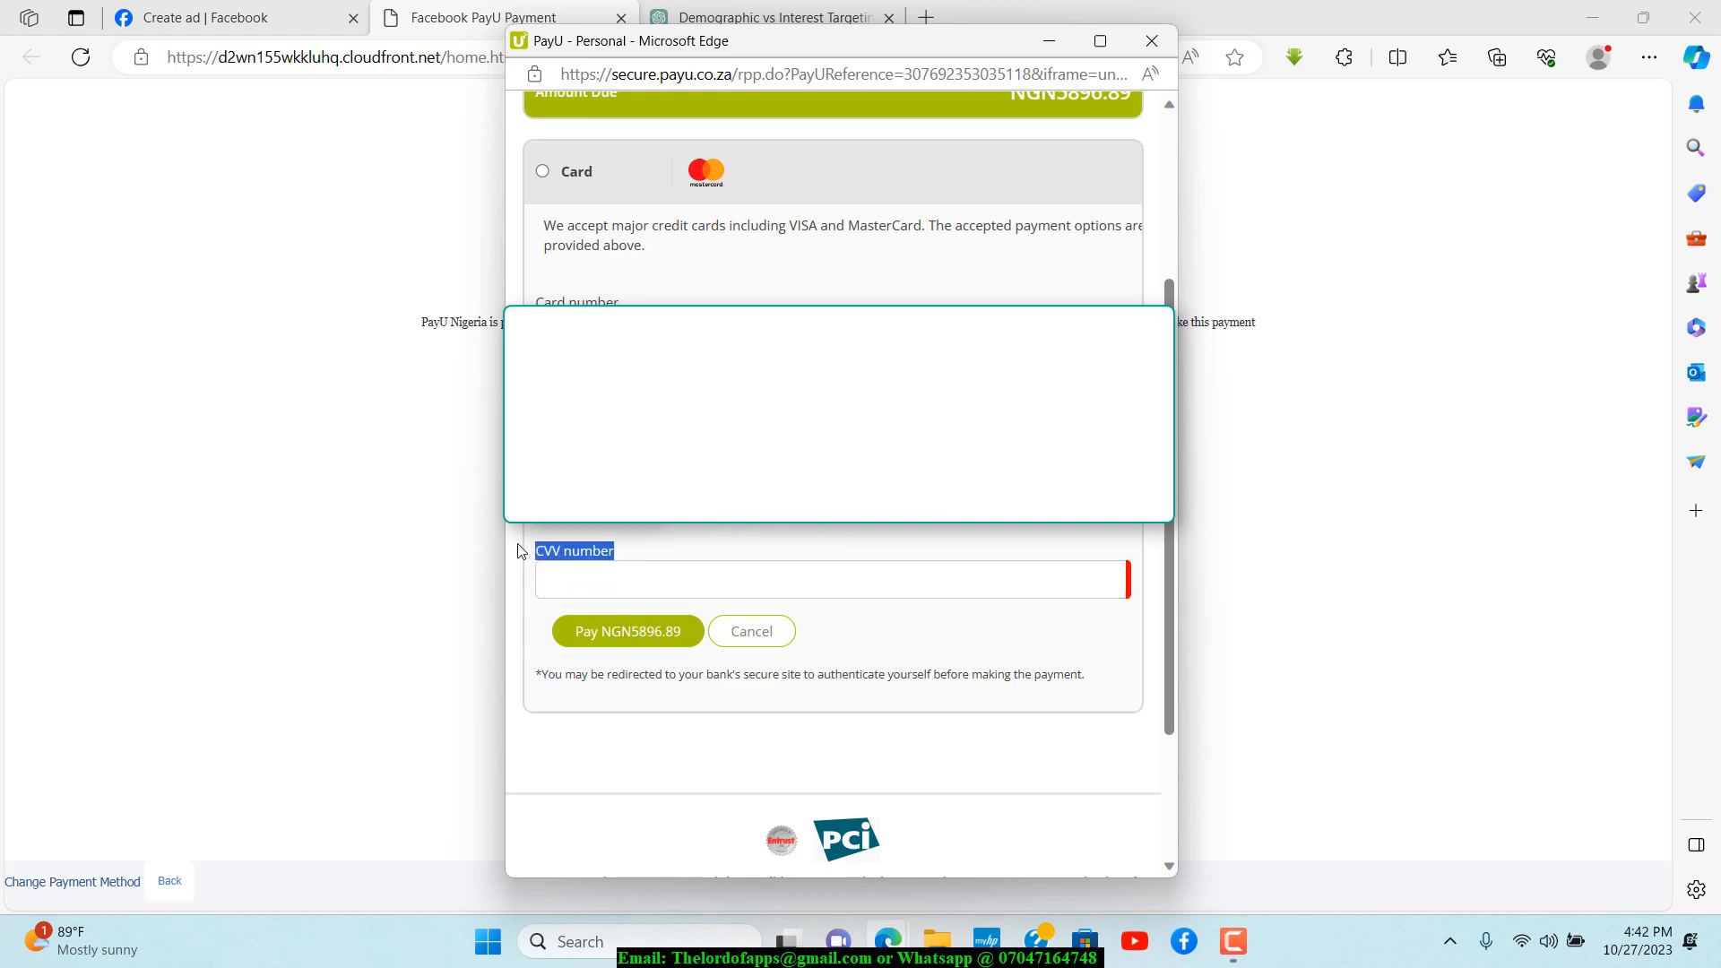
{"action": "left_click", "coordinate": [675, 552]}
{"action": "left_click", "coordinate": [593, 590]}
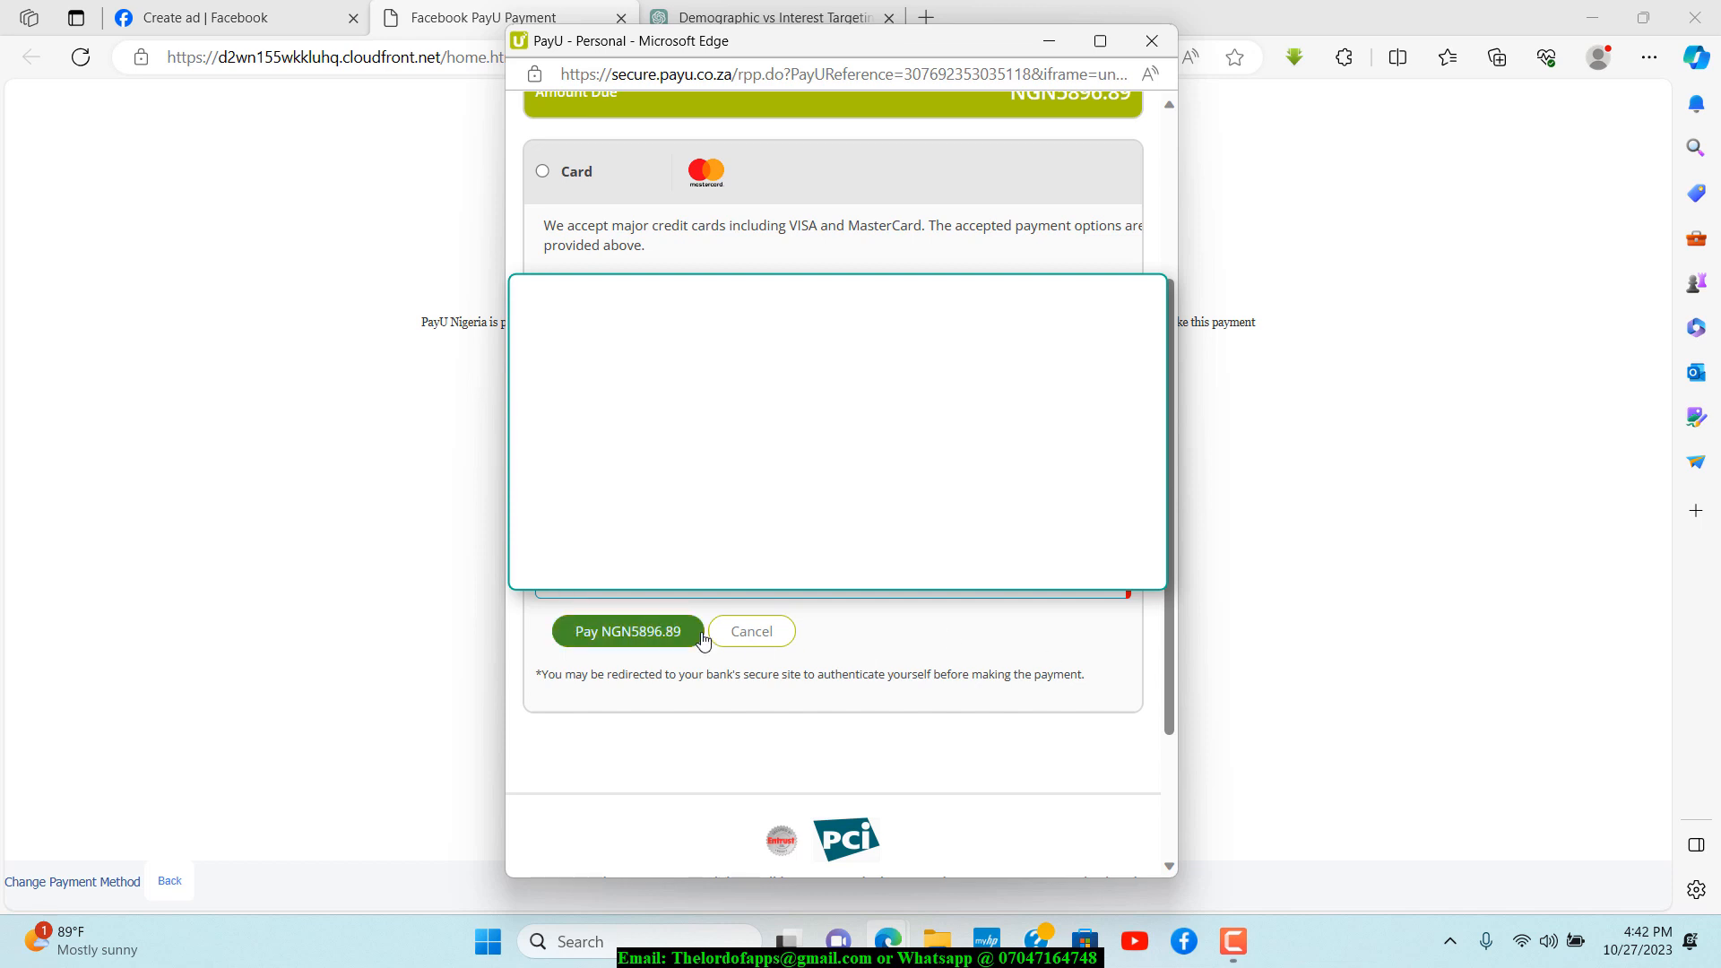
Submit the NGN5896.89 payment and authenticate it with a generated soft token to finish adding the funds
{"action": "left_click", "coordinate": [605, 641]}
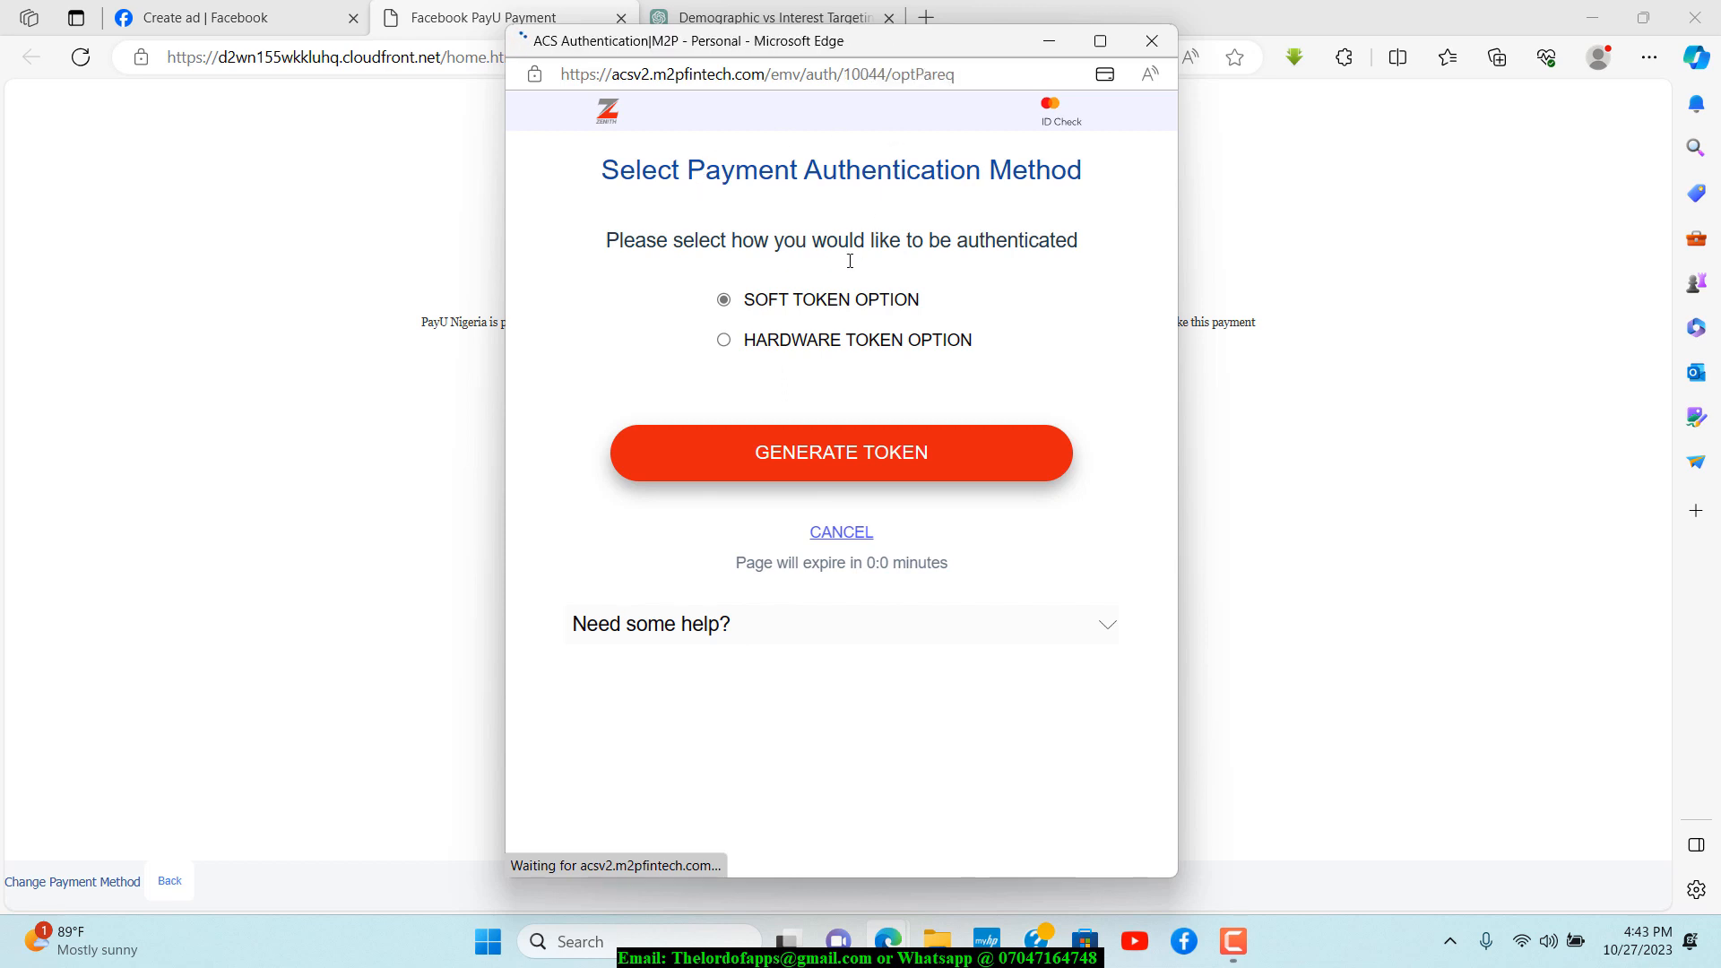
{"action": "left_click", "coordinate": [817, 455]}
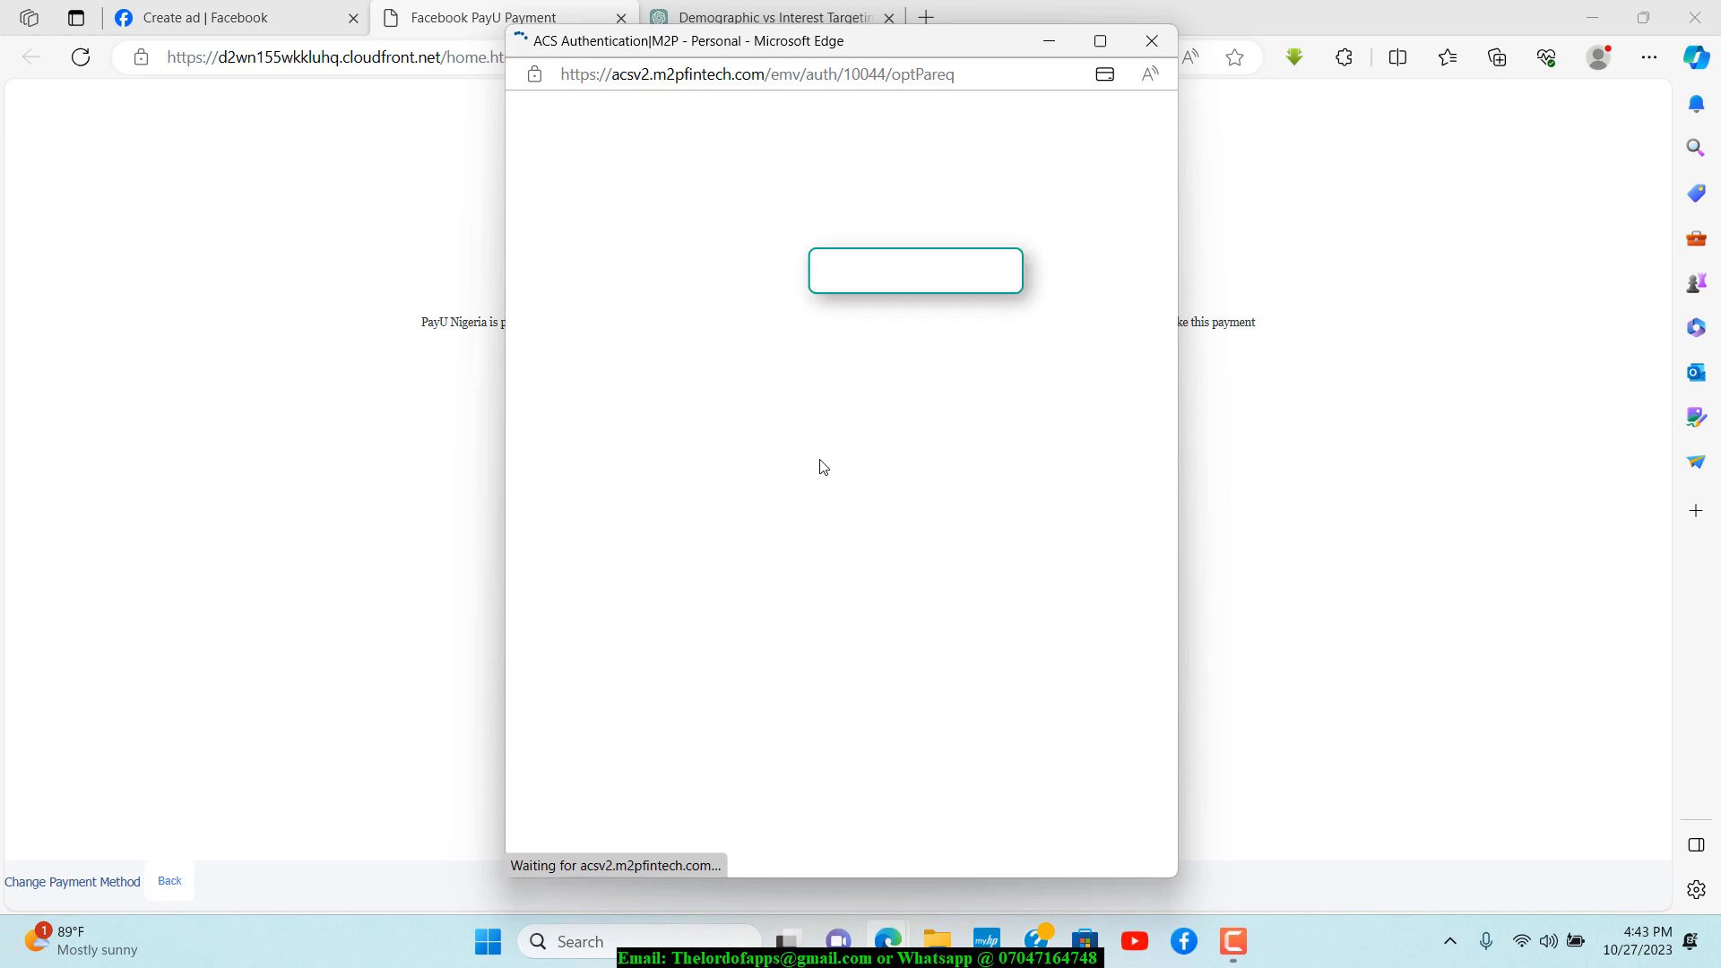
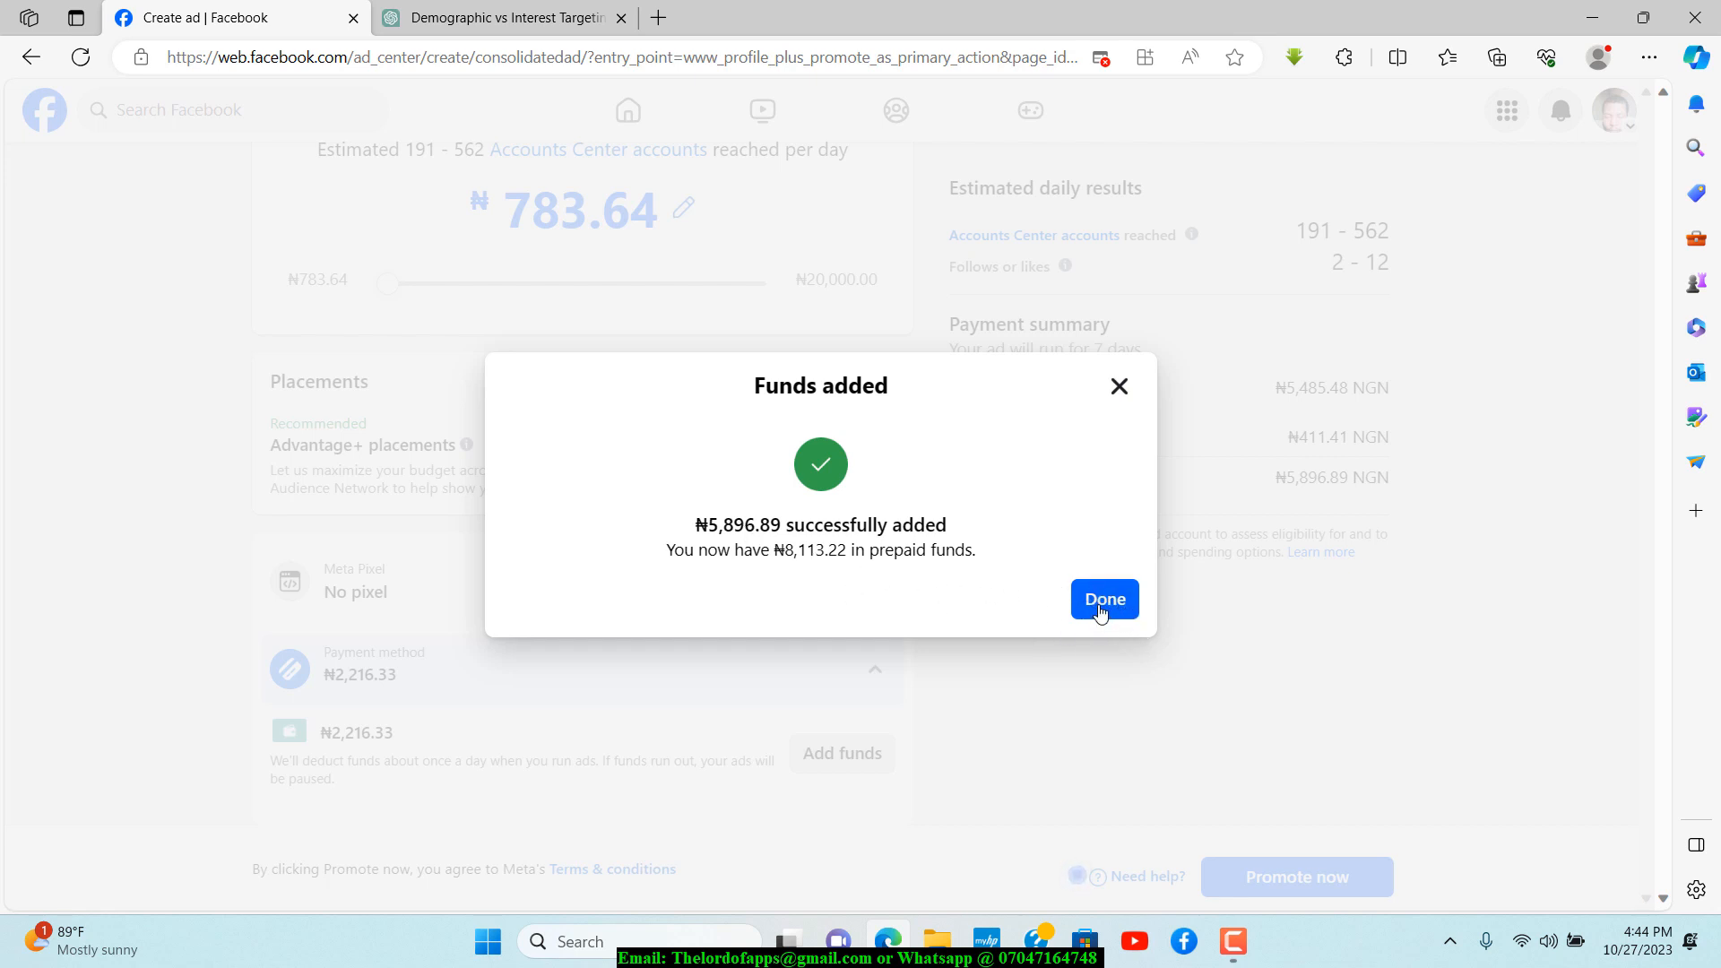
{"action": "left_click", "coordinate": [1102, 610]}
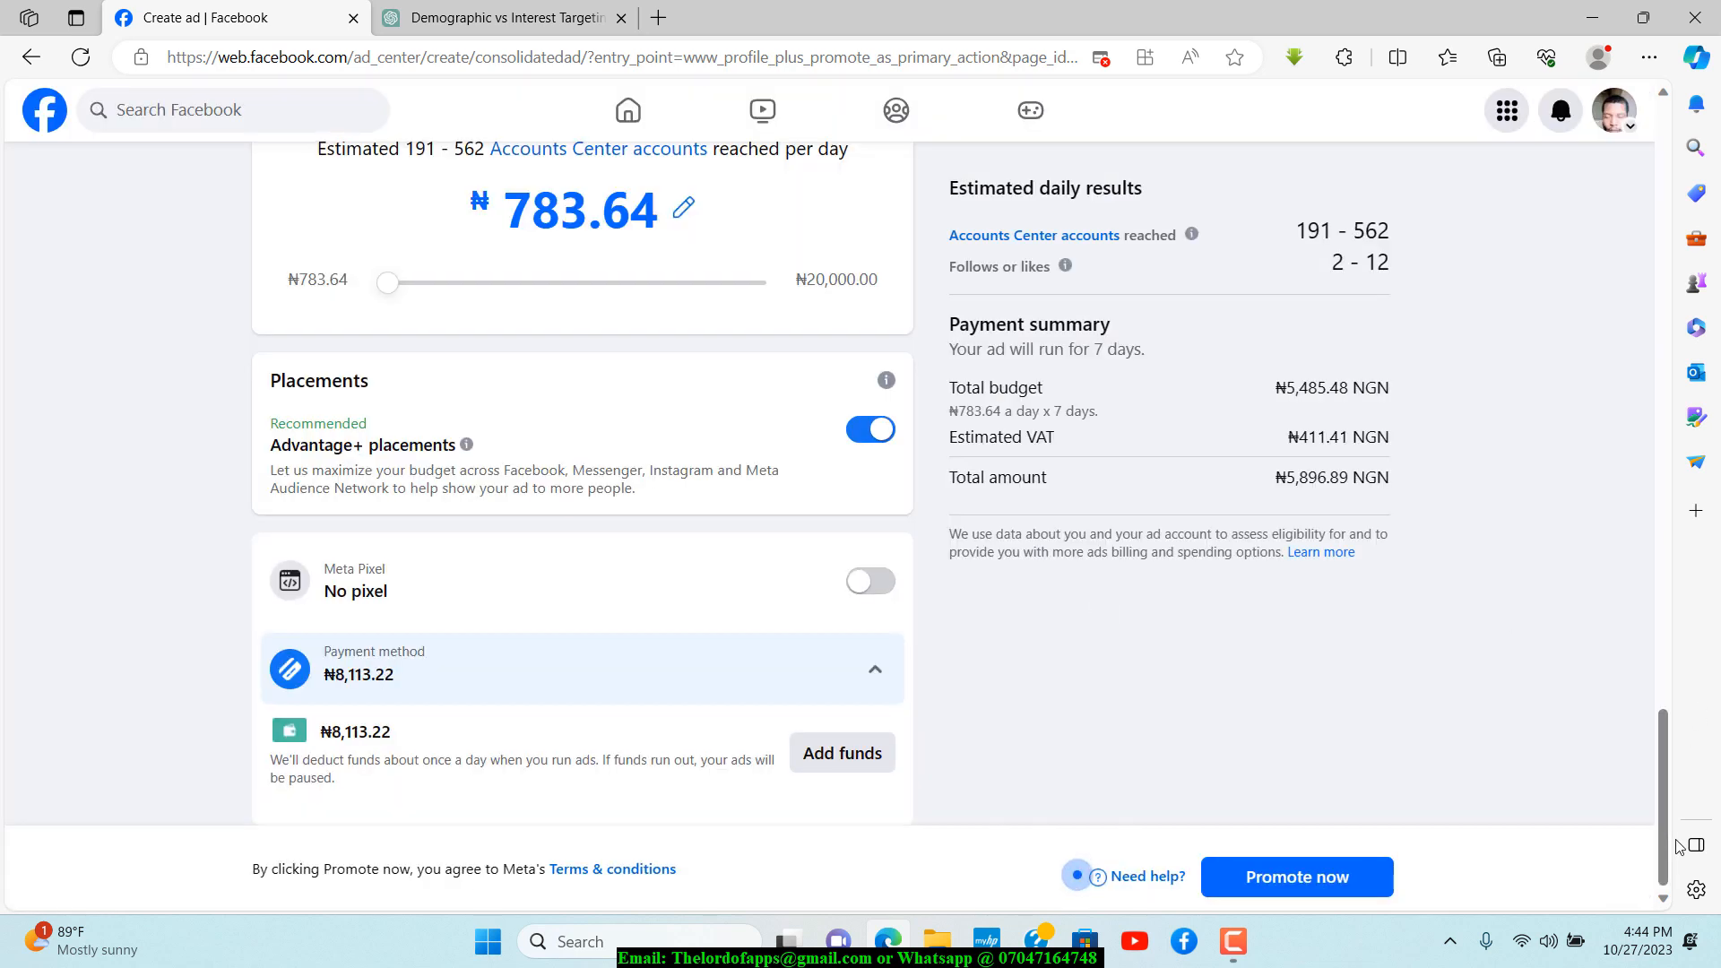
Publish the ad, look over its review summary and open the Ad Center
{"action": "left_click", "coordinate": [1327, 880]}
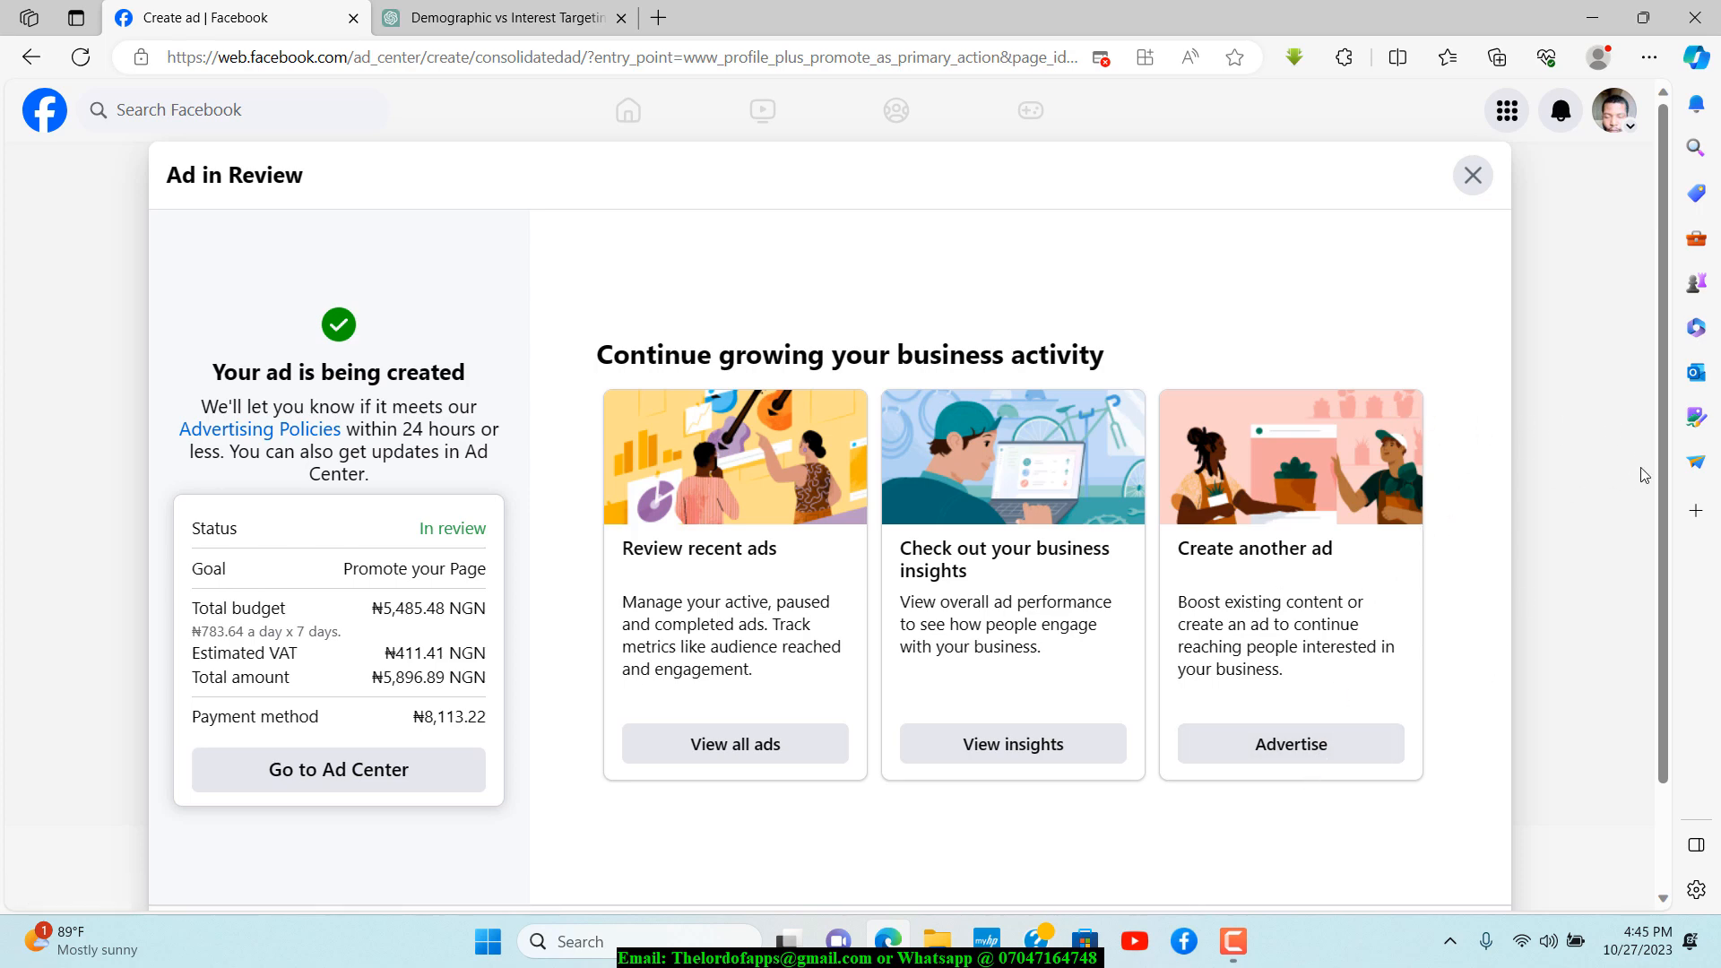
{"action": "scroll", "coordinate": [1667, 415], "scroll_direction": "down", "scroll_amount": 2}
{"action": "scroll", "coordinate": [1667, 415], "scroll_direction": "up", "scroll_amount": 2}
{"action": "left_click", "coordinate": [324, 776]}
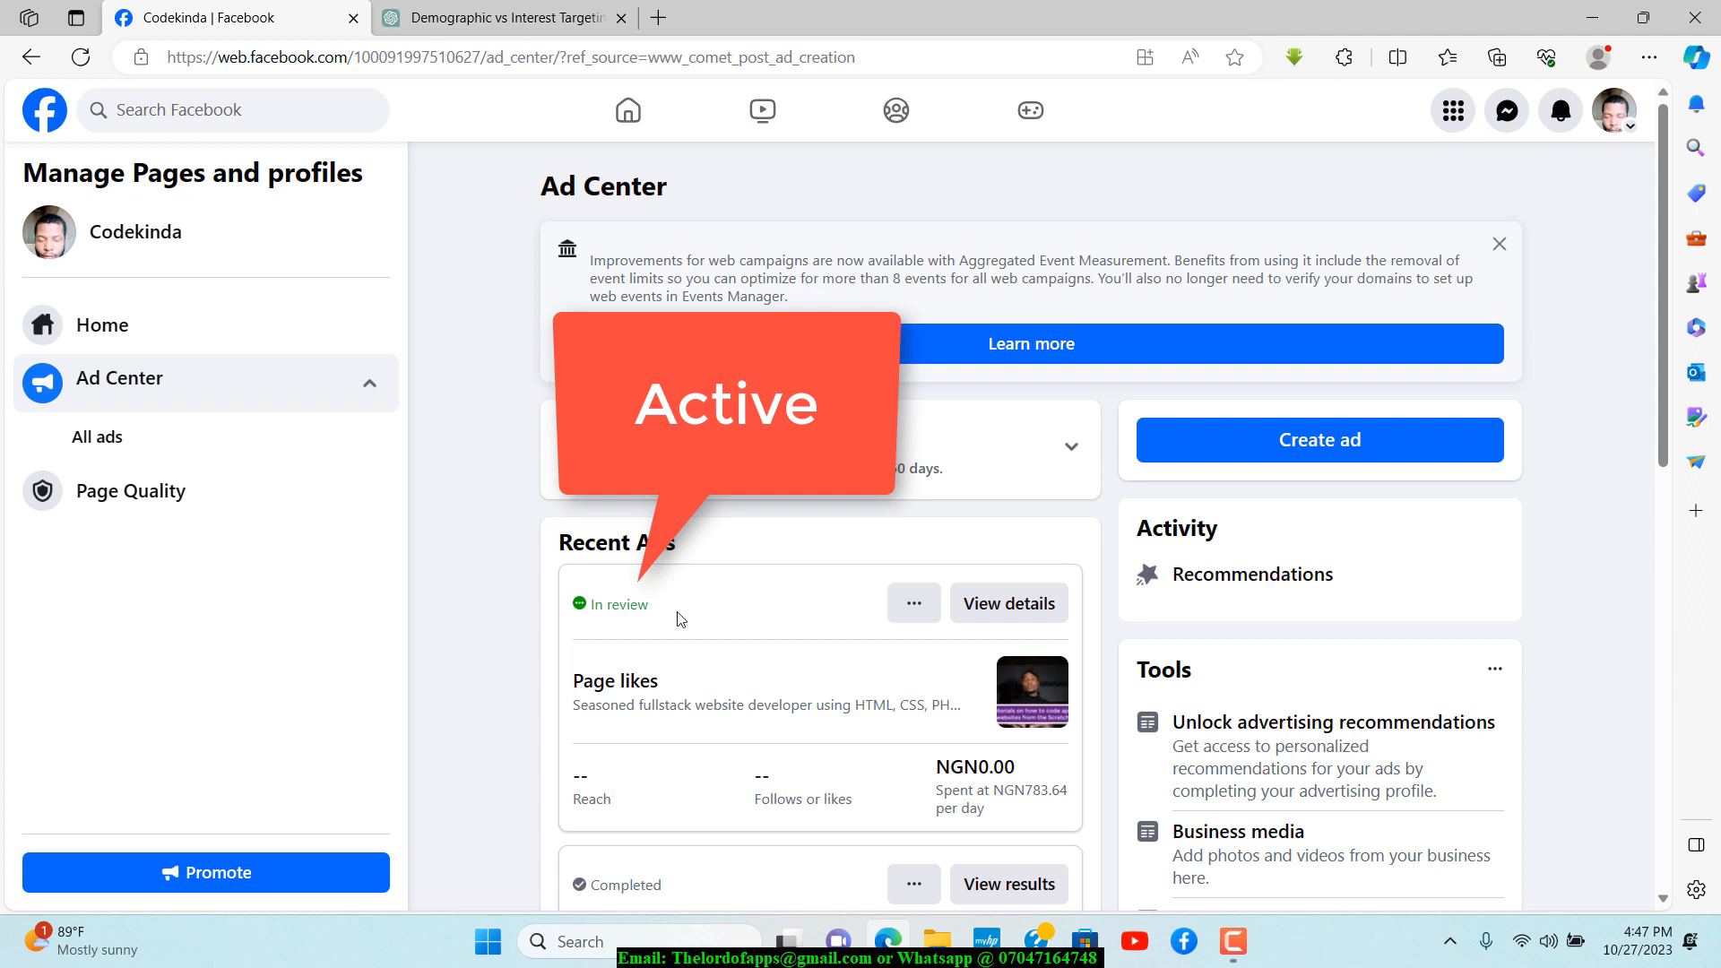
Check the status of the Page likes ad among the recent ads in the Ad Center
{"action": "mouse_move", "coordinate": [1660, 297]}
{"action": "left_mouse_down"}
{"action": "mouse_move", "coordinate": [1653, 440]}
{"action": "mouse_move", "coordinate": [1656, 294]}
{"action": "left_mouse_up"}
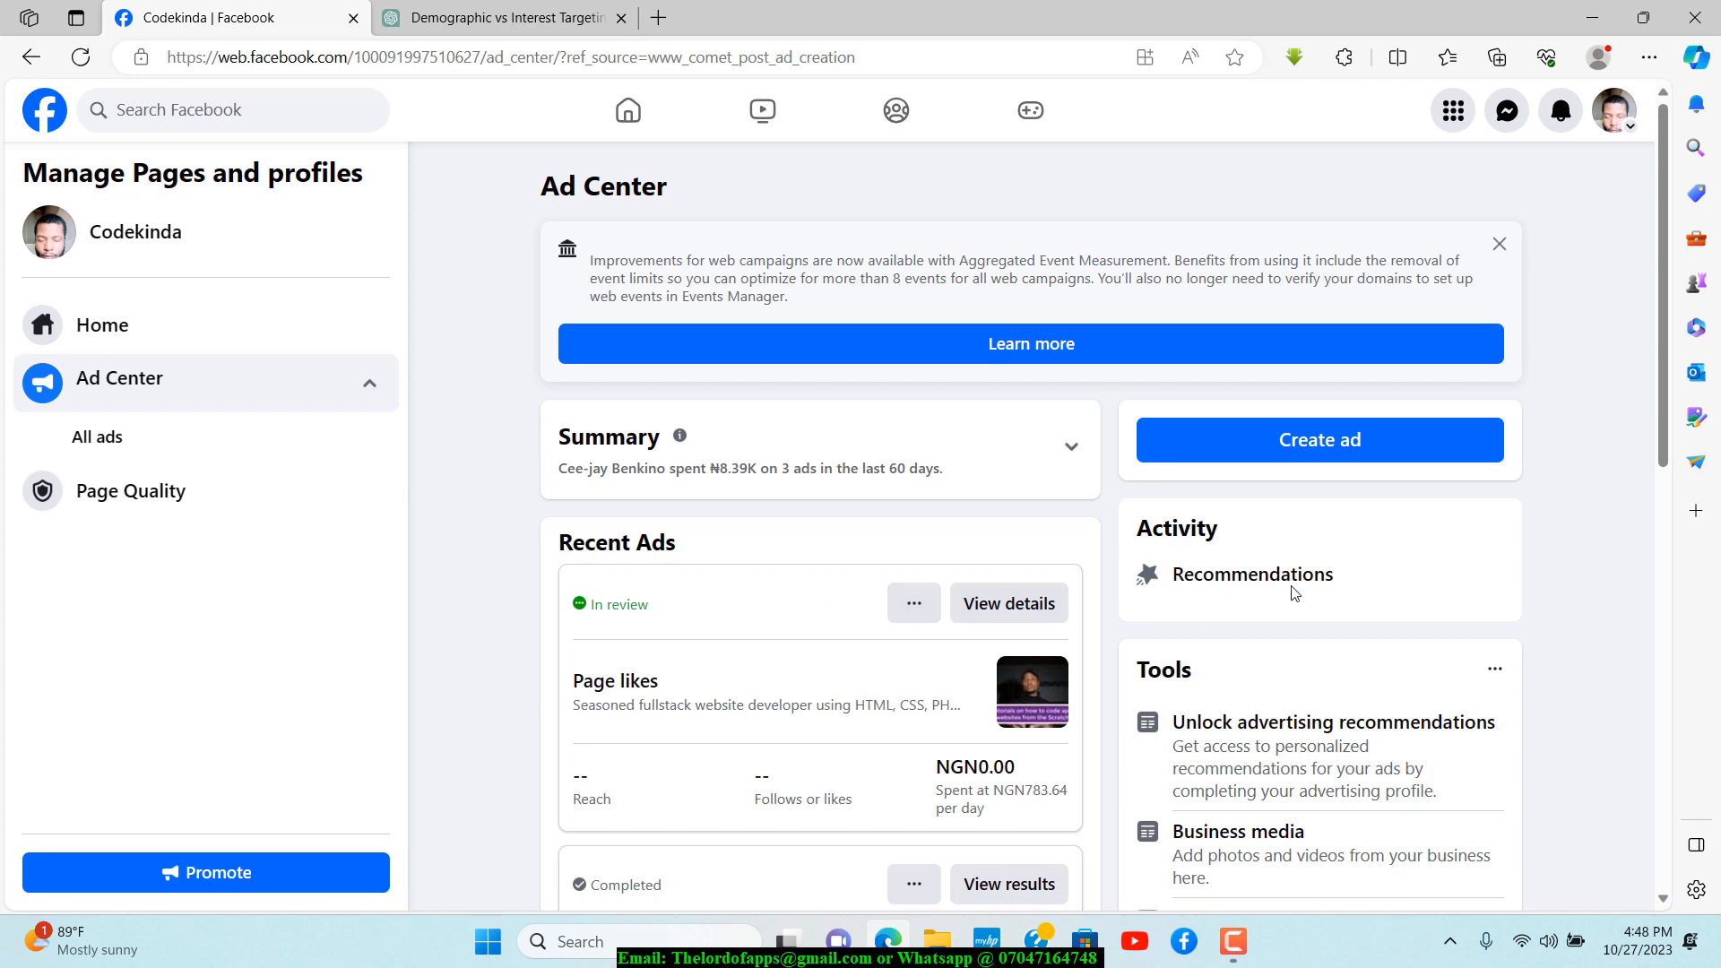
{"action": "scroll", "coordinate": [1663, 247], "scroll_direction": "down", "scroll_amount": 10}
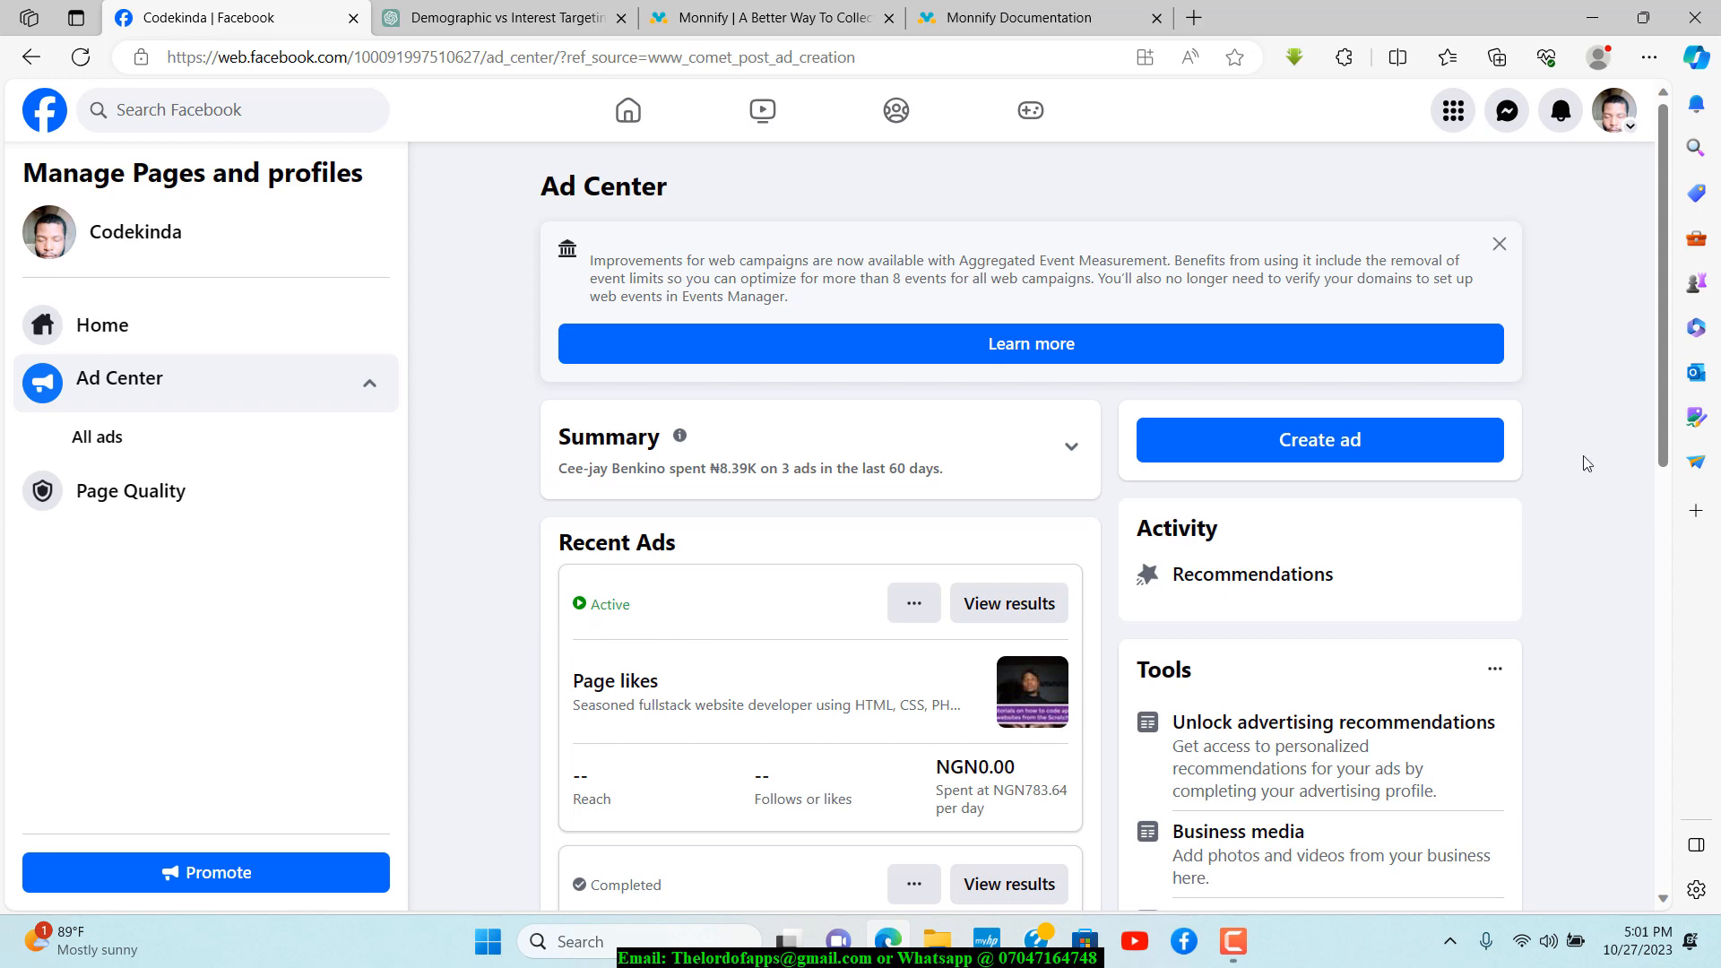
{"action": "mouse_move", "coordinate": [1664, 323]}
{"action": "left_mouse_down"}
{"action": "mouse_move", "coordinate": [1663, 432]}
{"action": "mouse_move", "coordinate": [1660, 329]}
{"action": "left_mouse_up"}
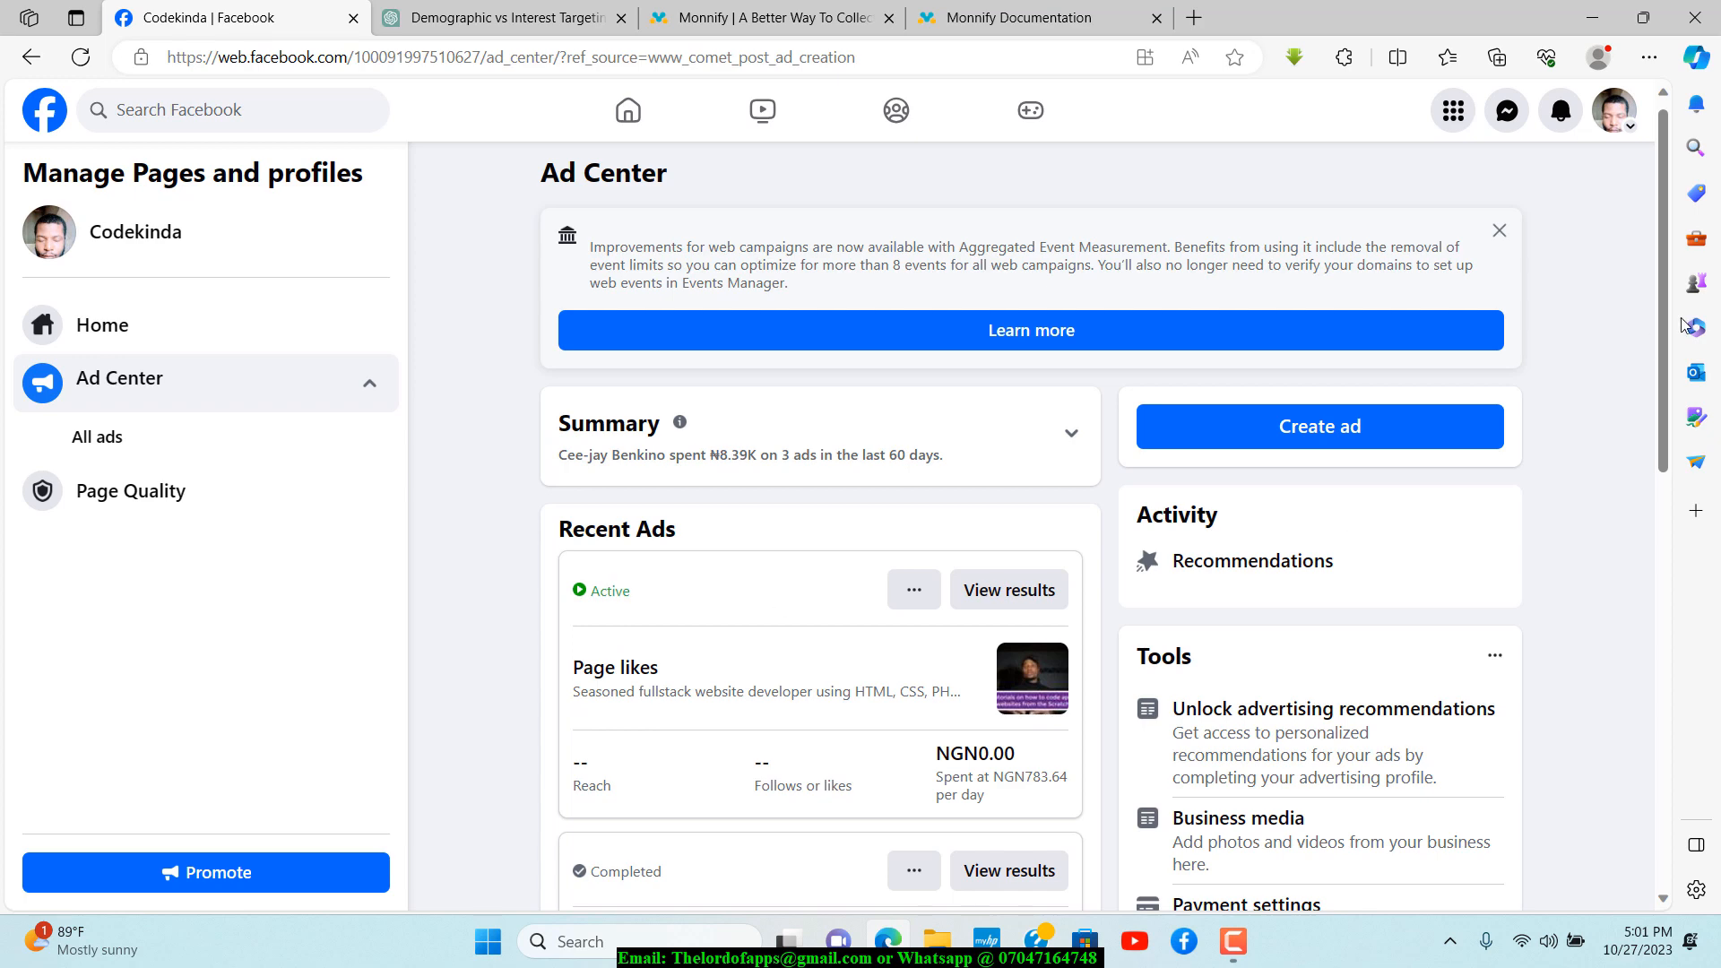
{"action": "left_click_drag", "start_coordinate": [1664, 260], "coordinate": [1697, 148]}
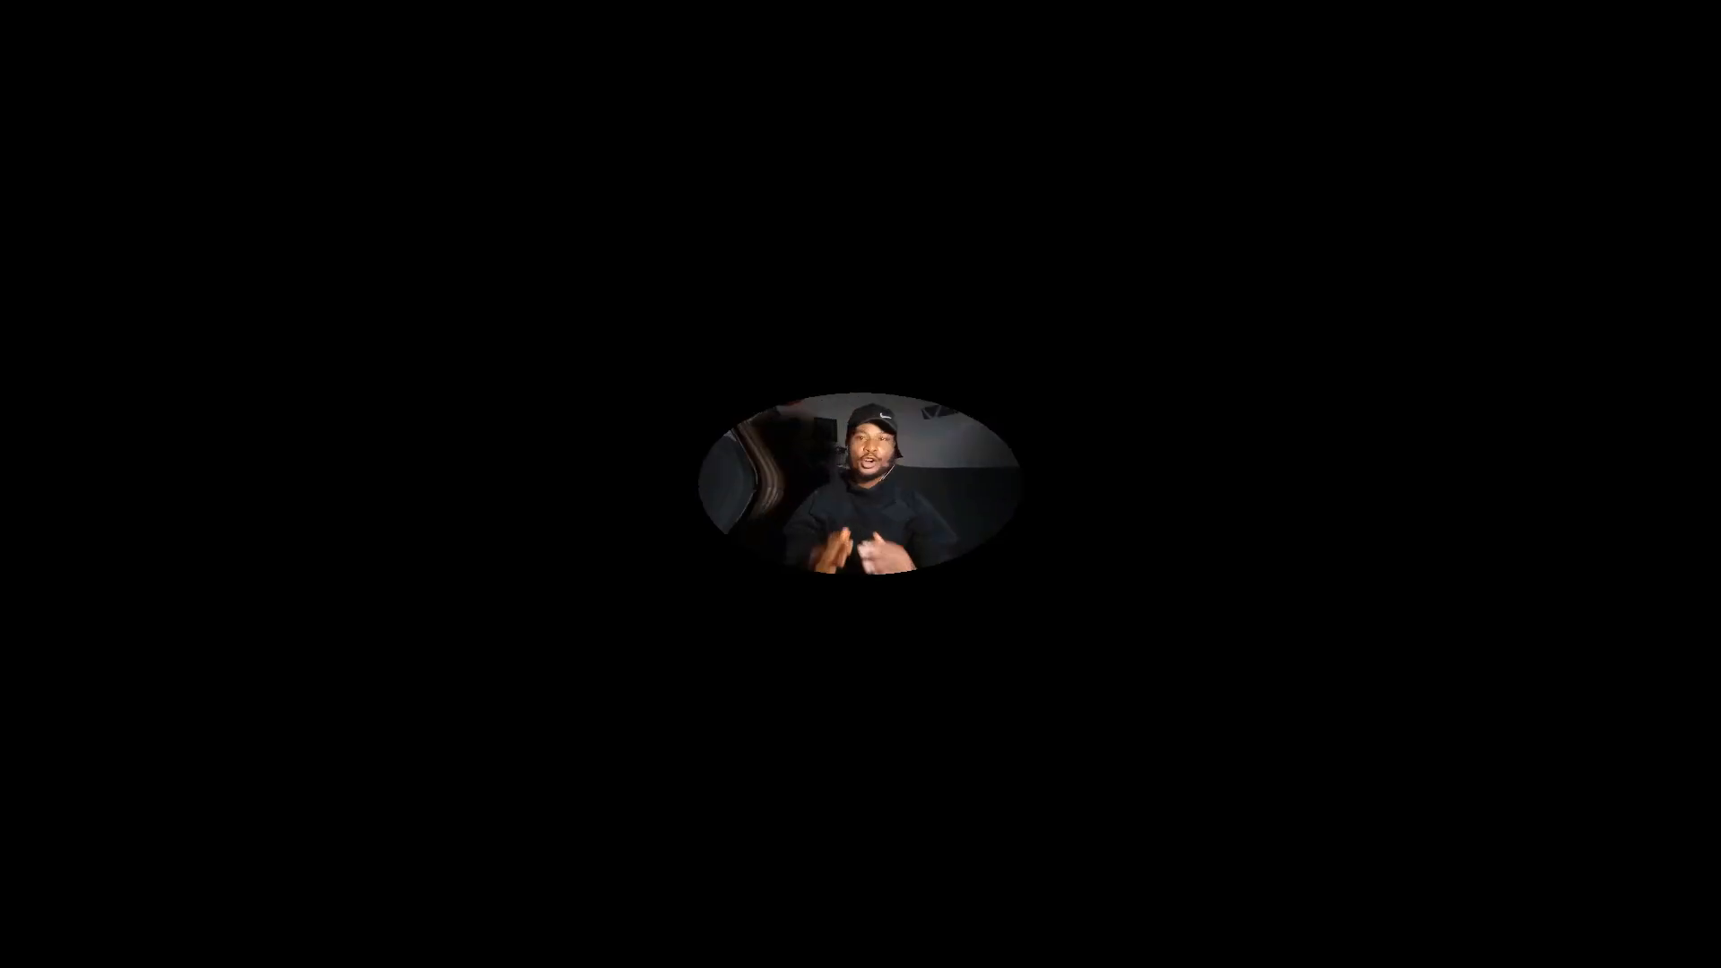